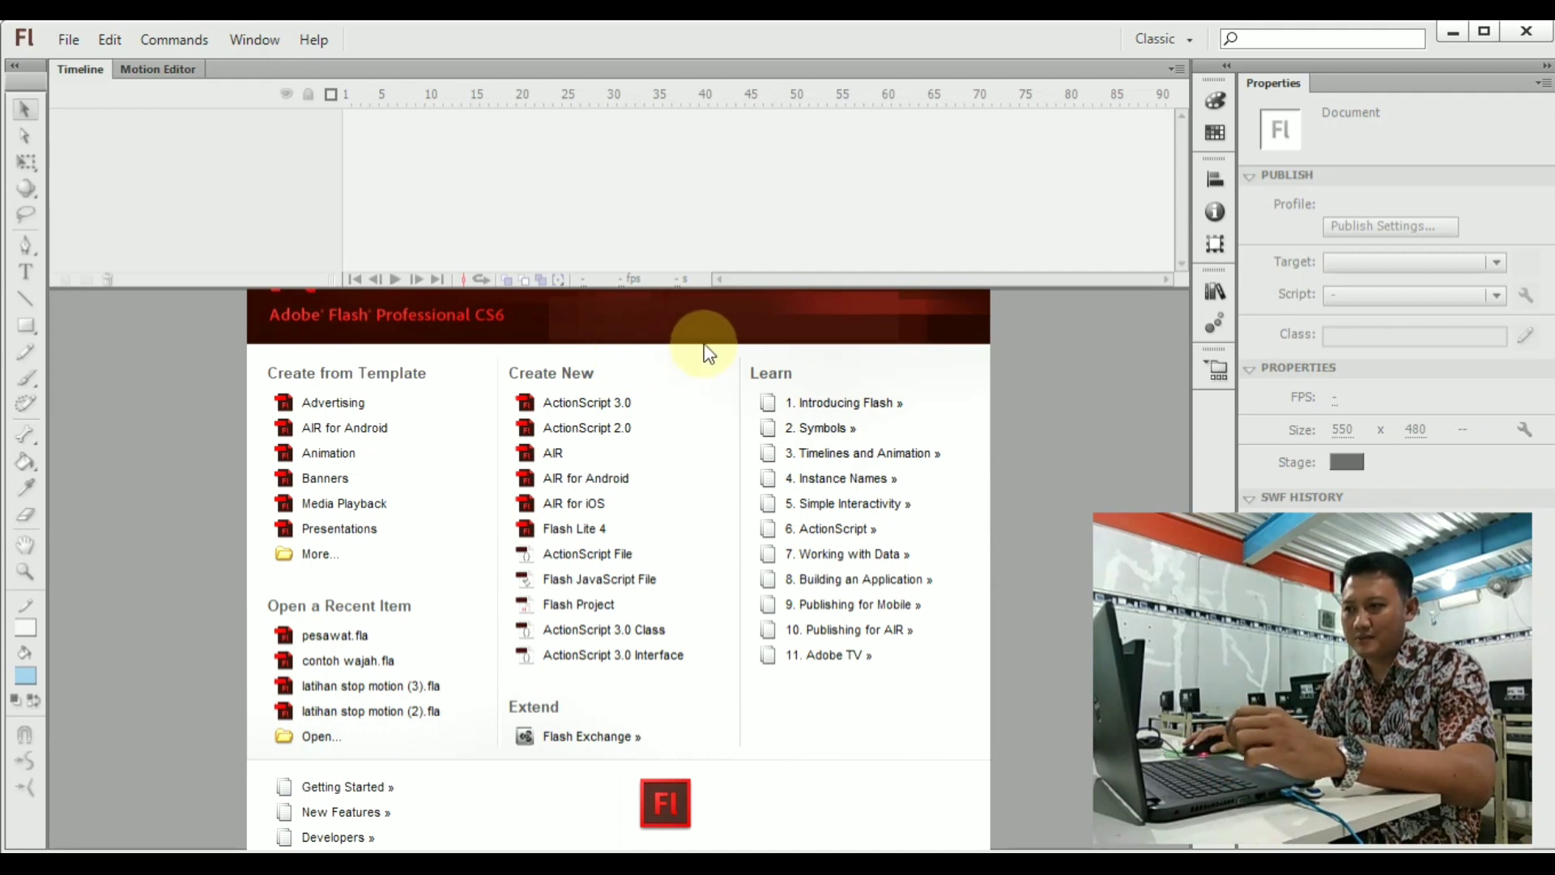
Create a new ActionScript 2.0 document and draw a light-blue rectangle covering the whole stage as the sky.
left_click(595, 429)
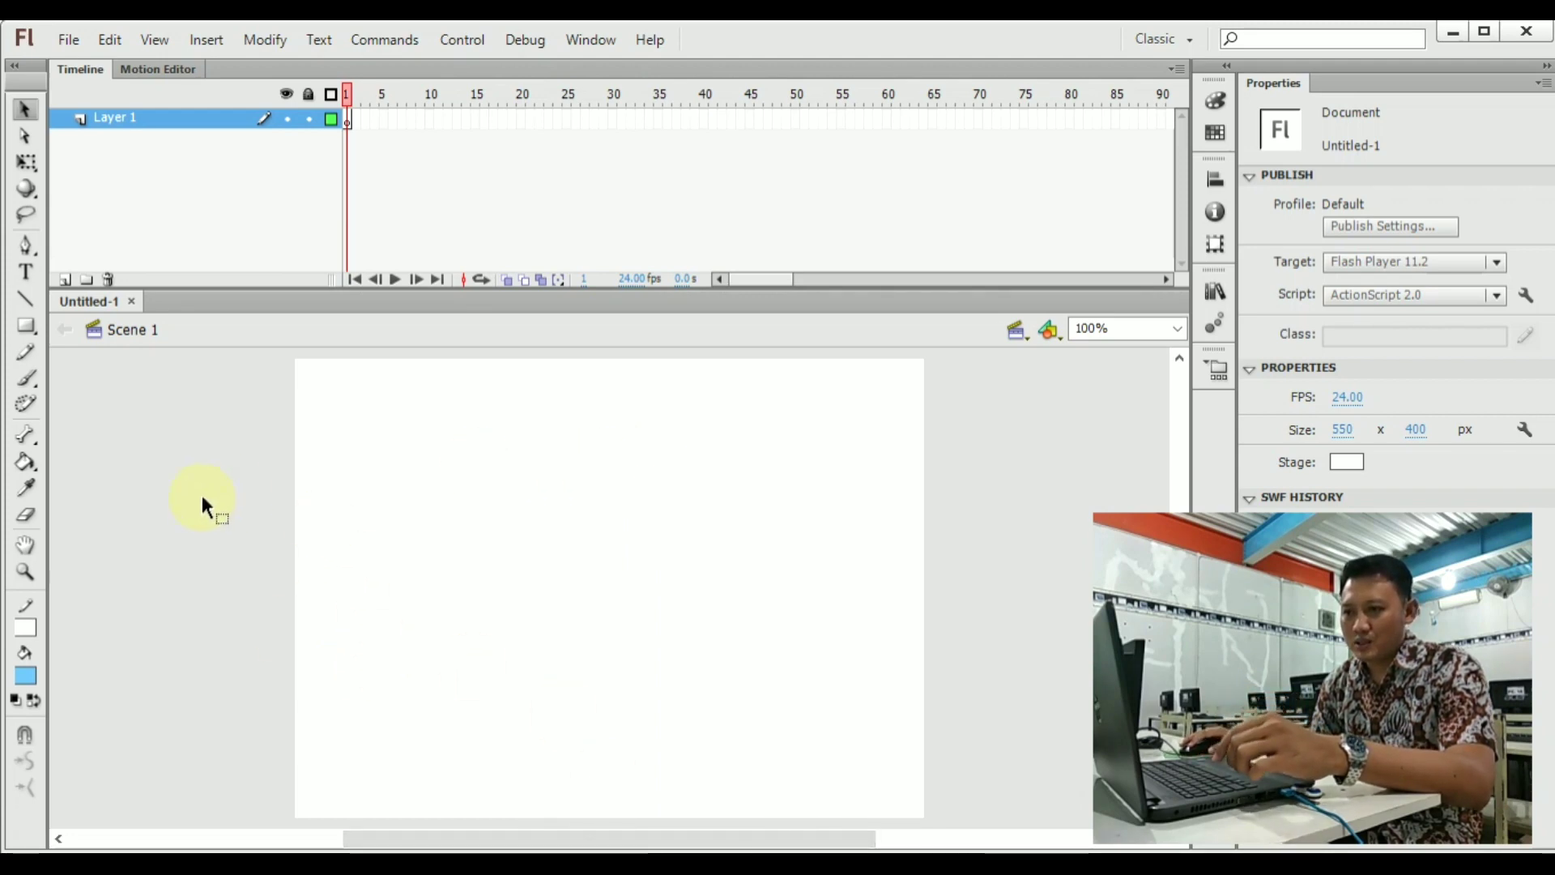
left_click(28, 334)
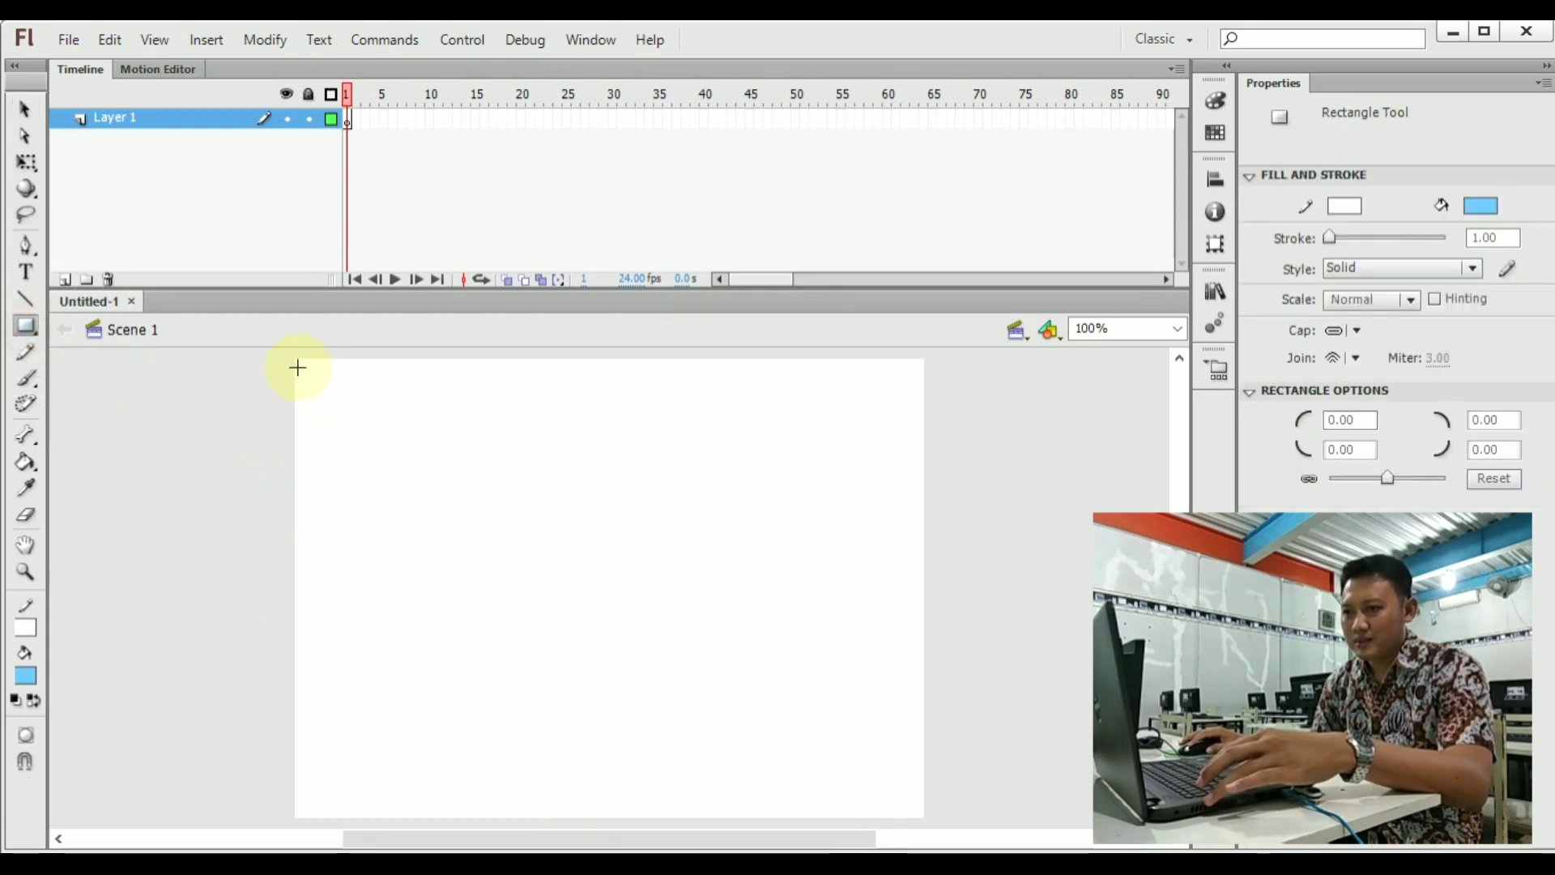
left_click_drag(286, 357, 930, 825)
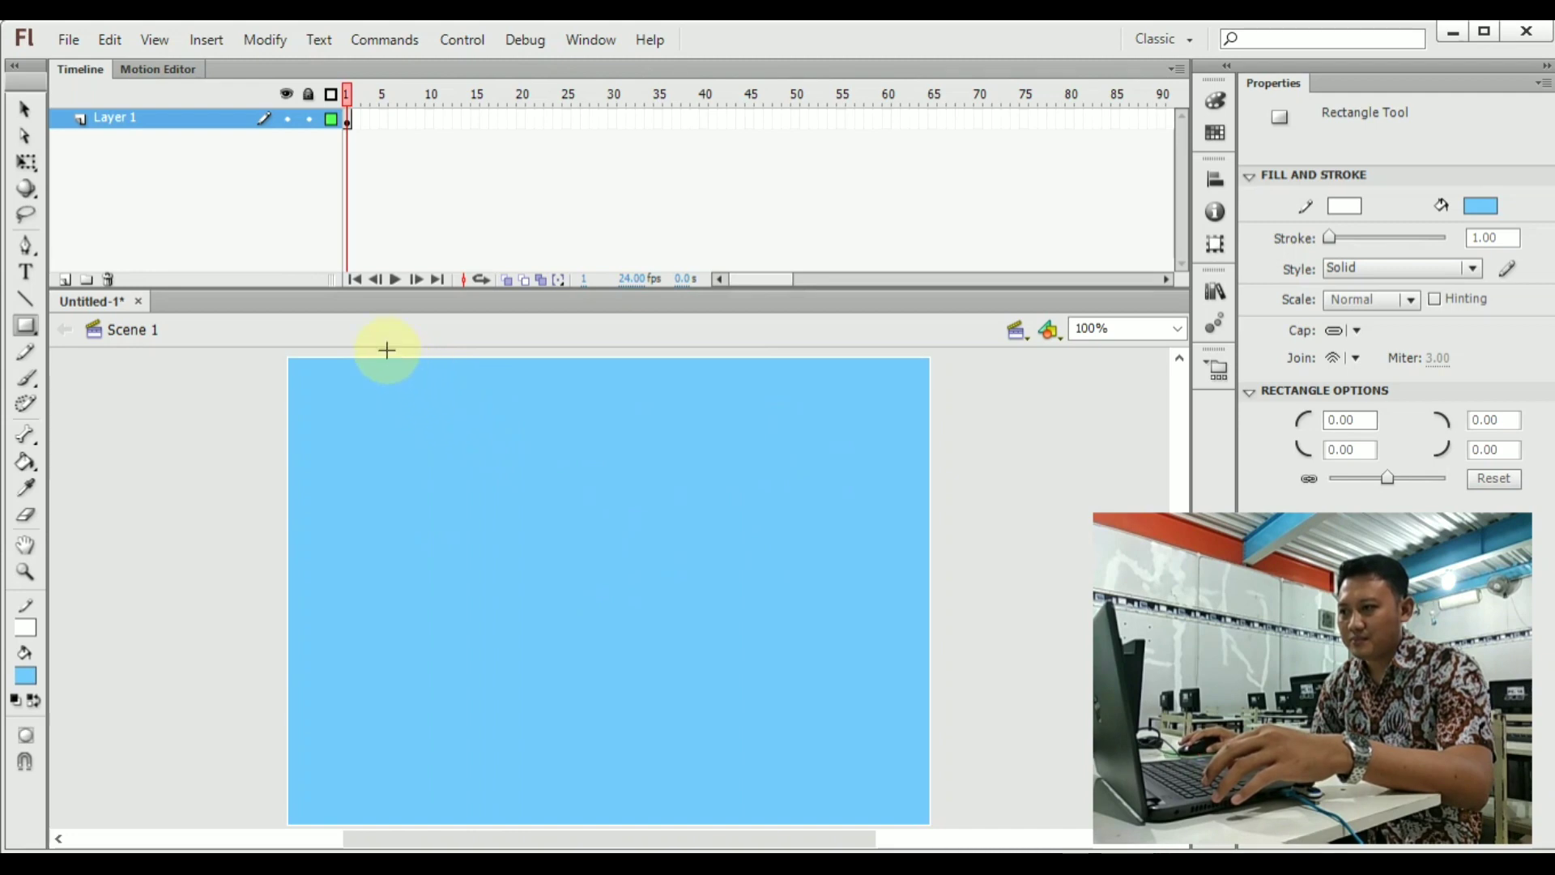
Rename the sky rectangle's layer as awan.
double_click(121, 120)
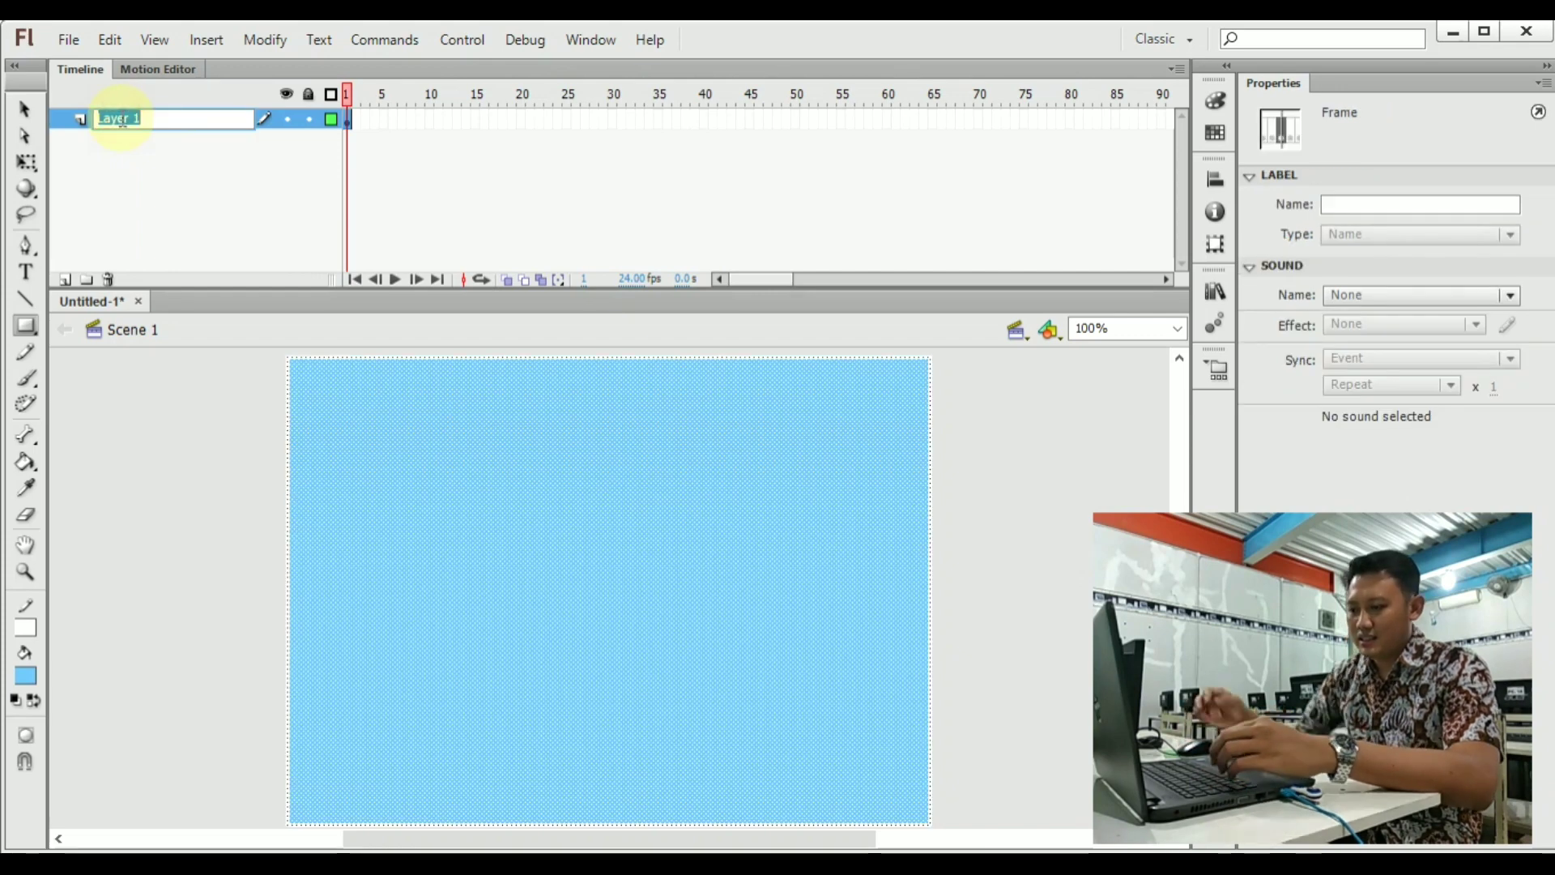
type("awan")
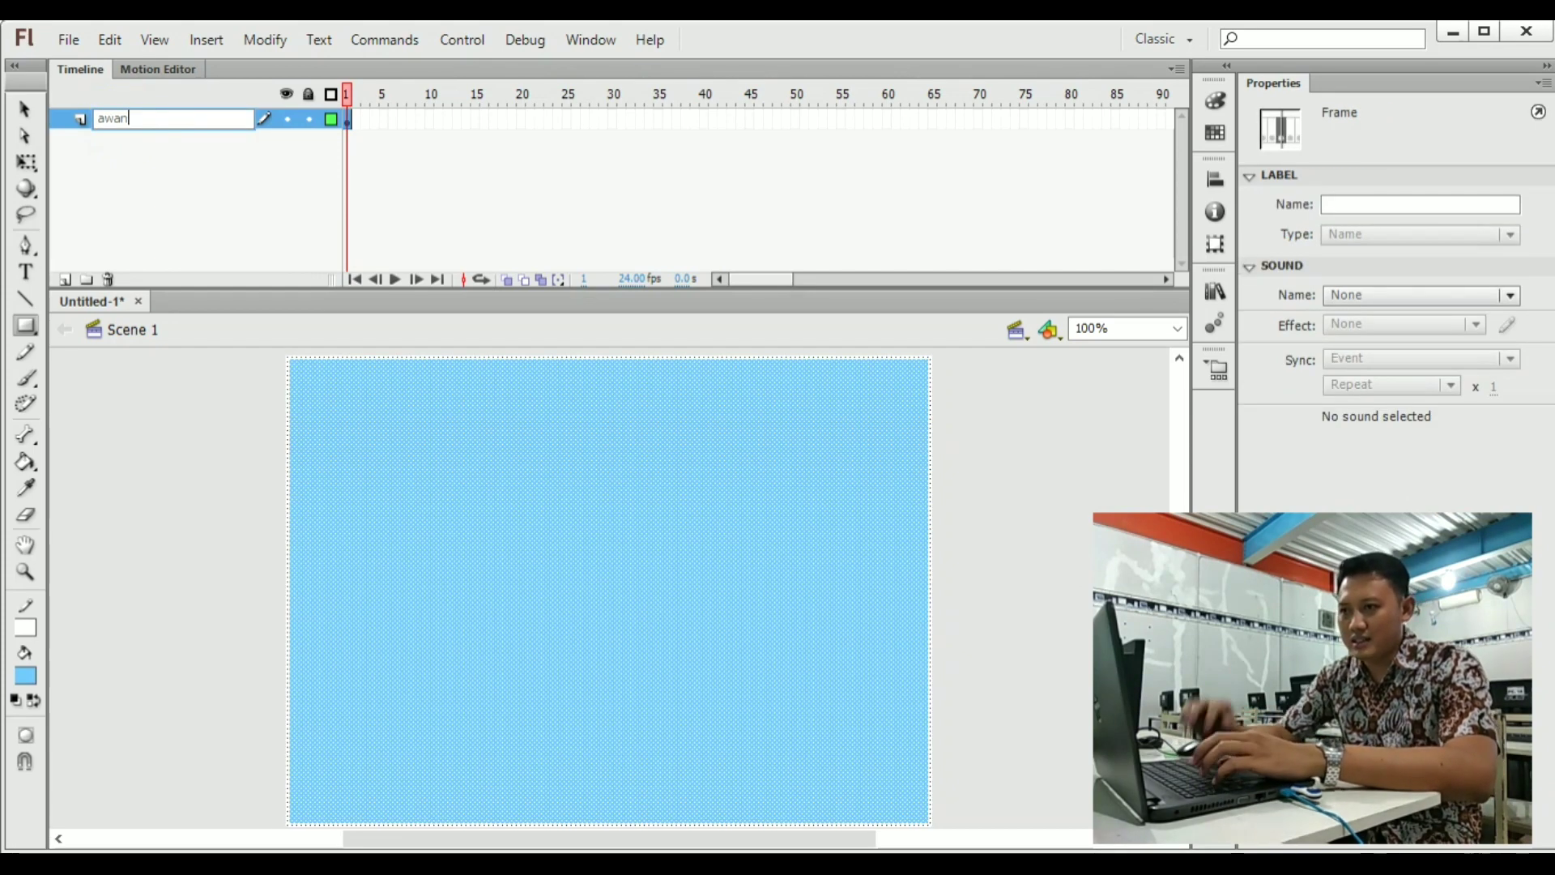
left_click(177, 186)
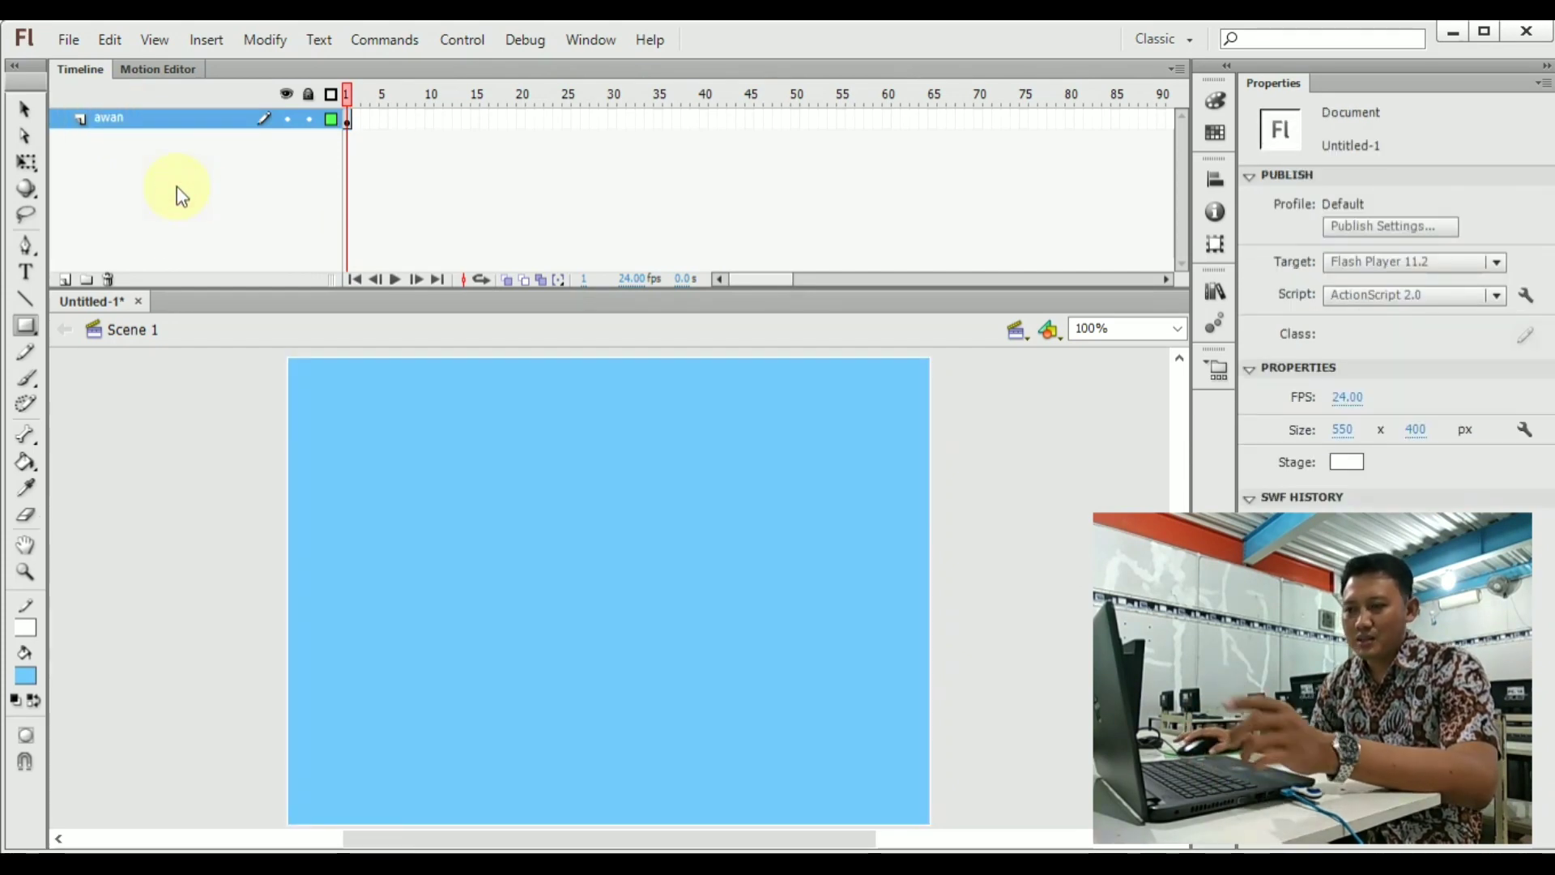
Add a new layer above awan and name it awan1.
left_click(66, 279)
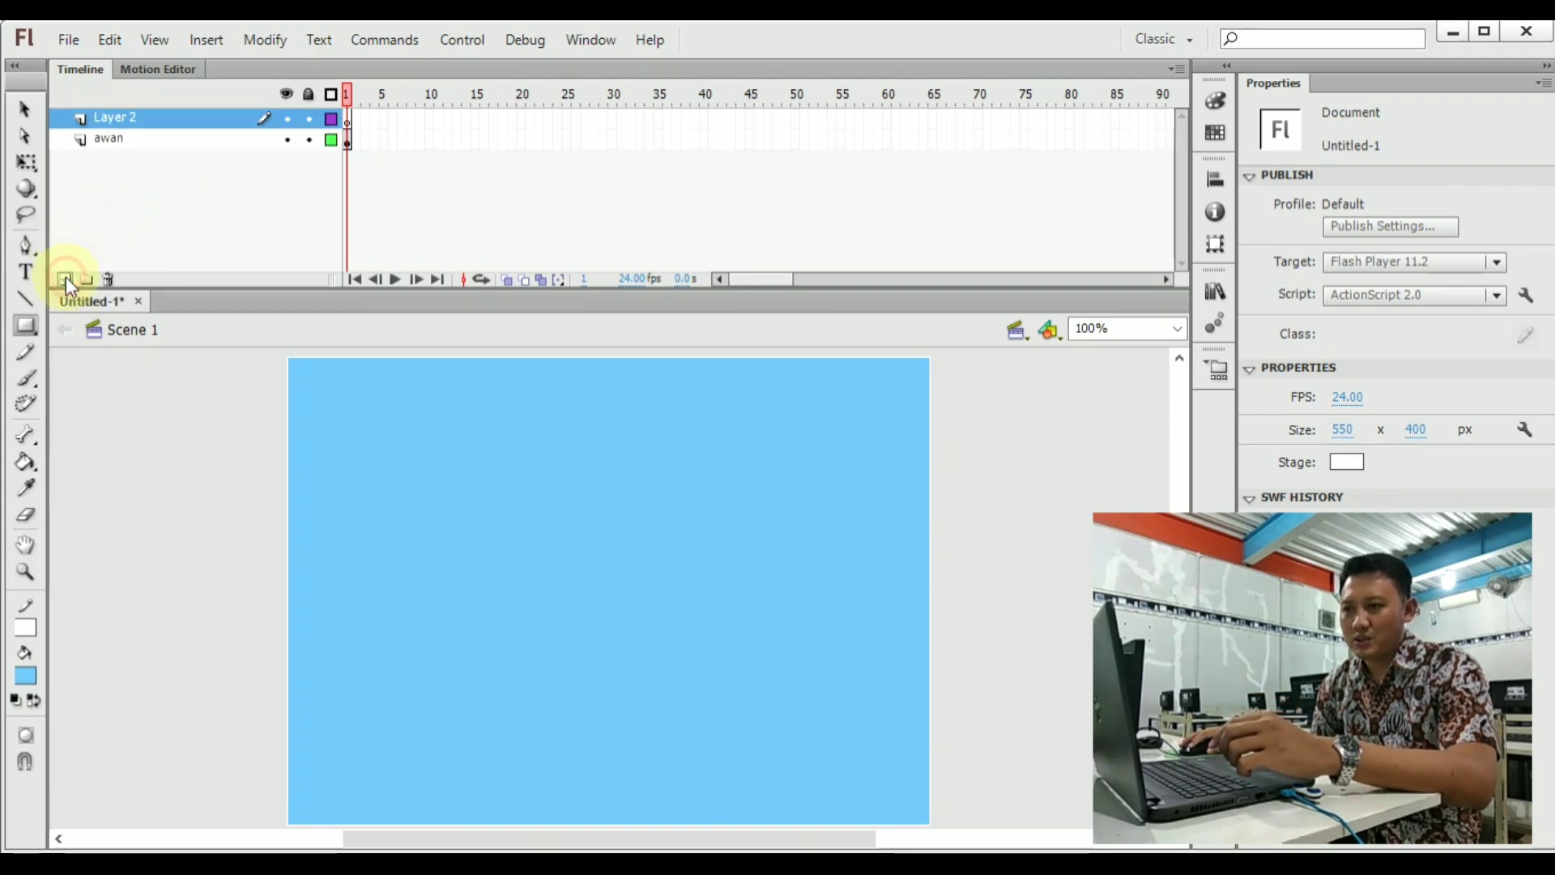
double_click(121, 115)
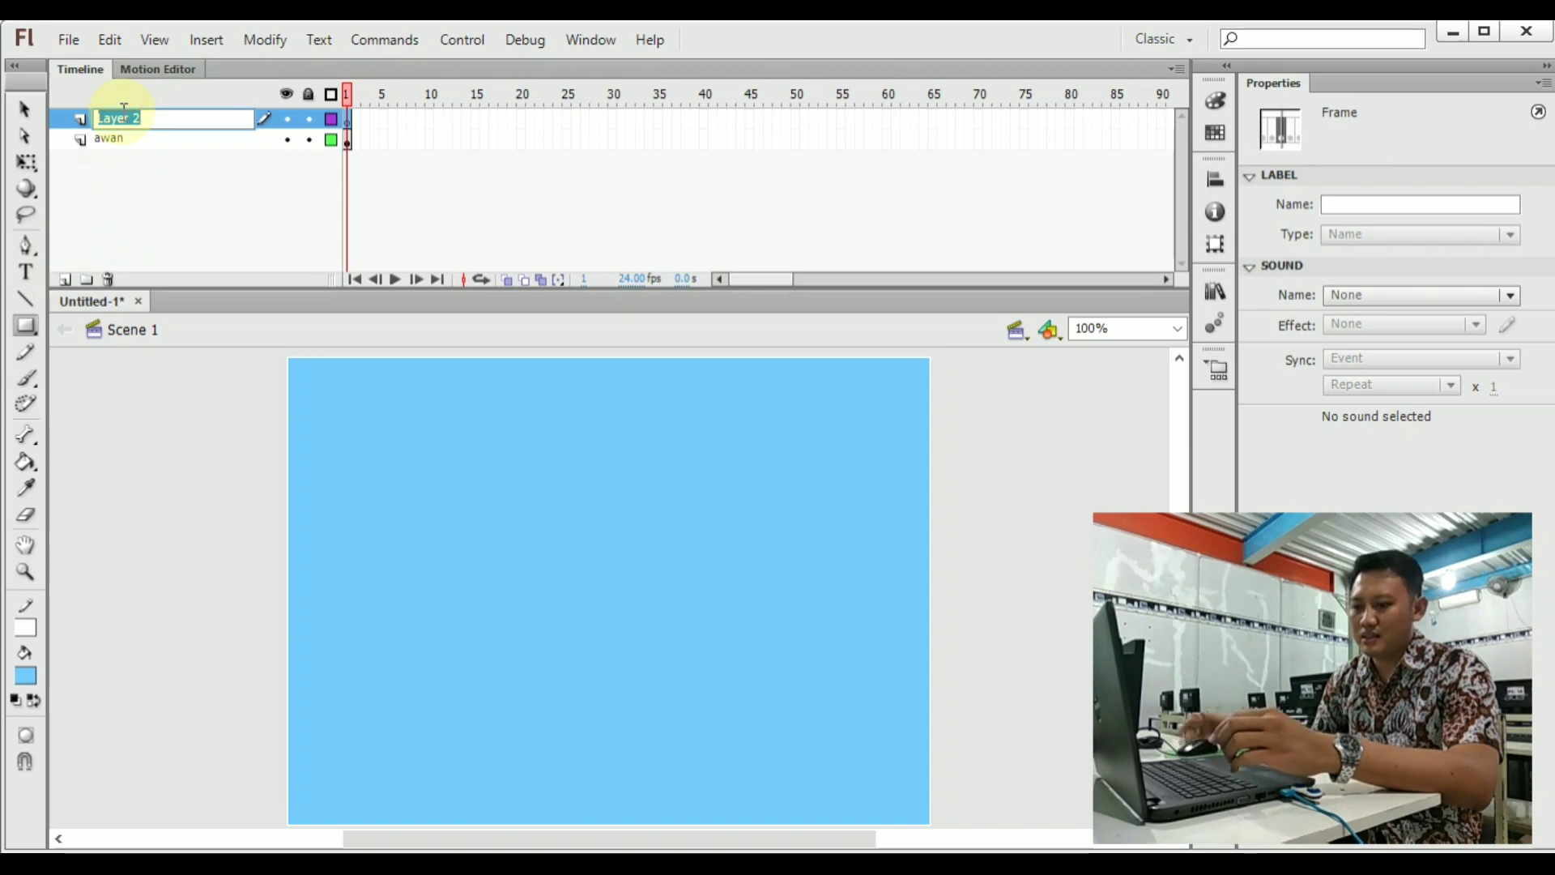
type("awan")
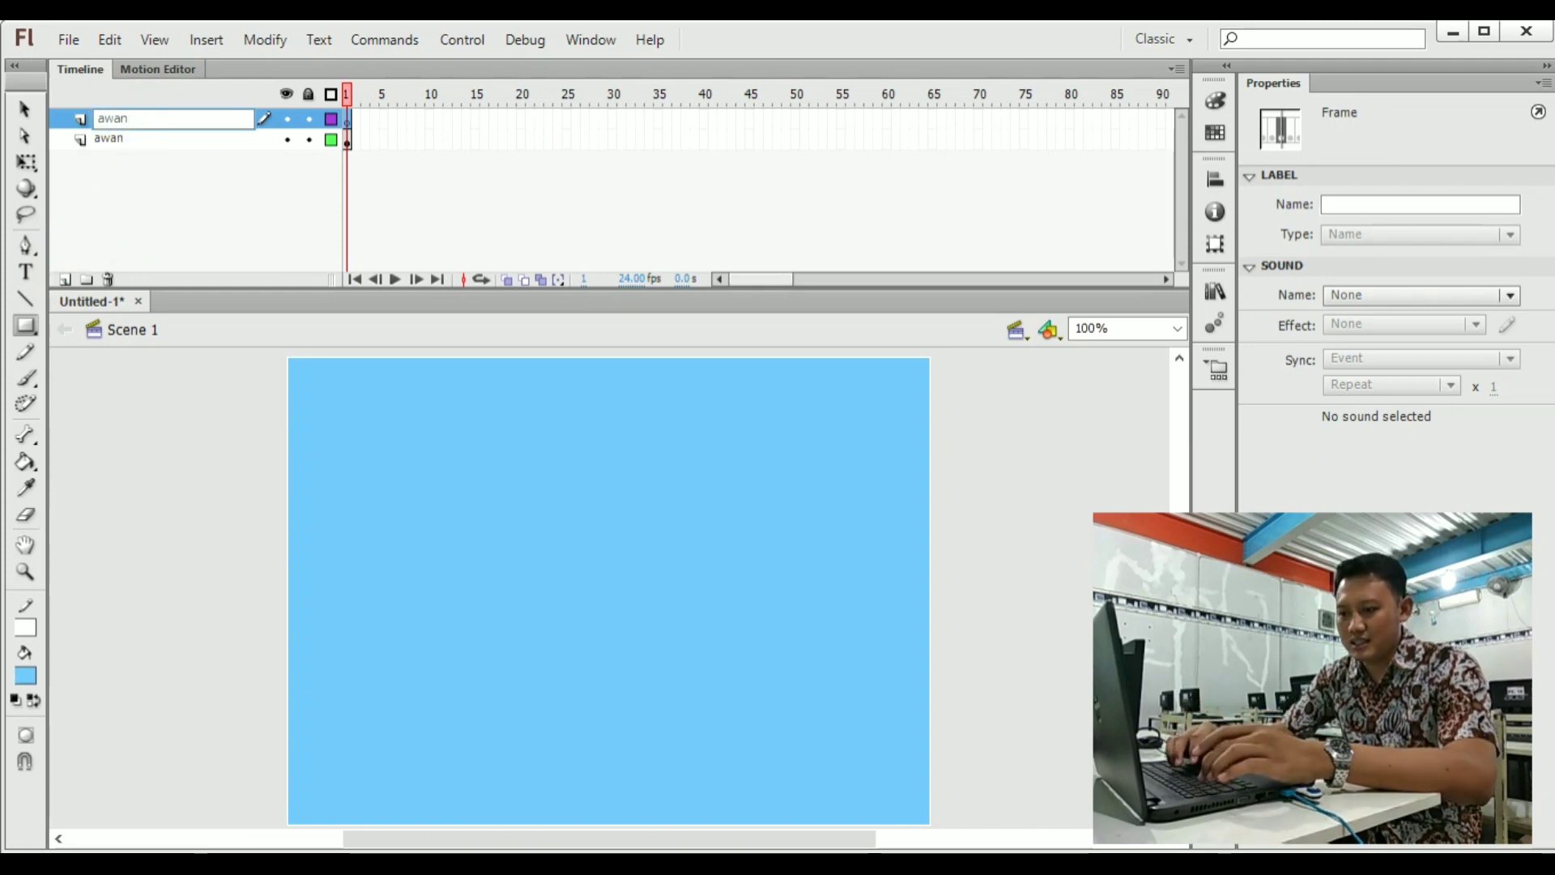
type("1")
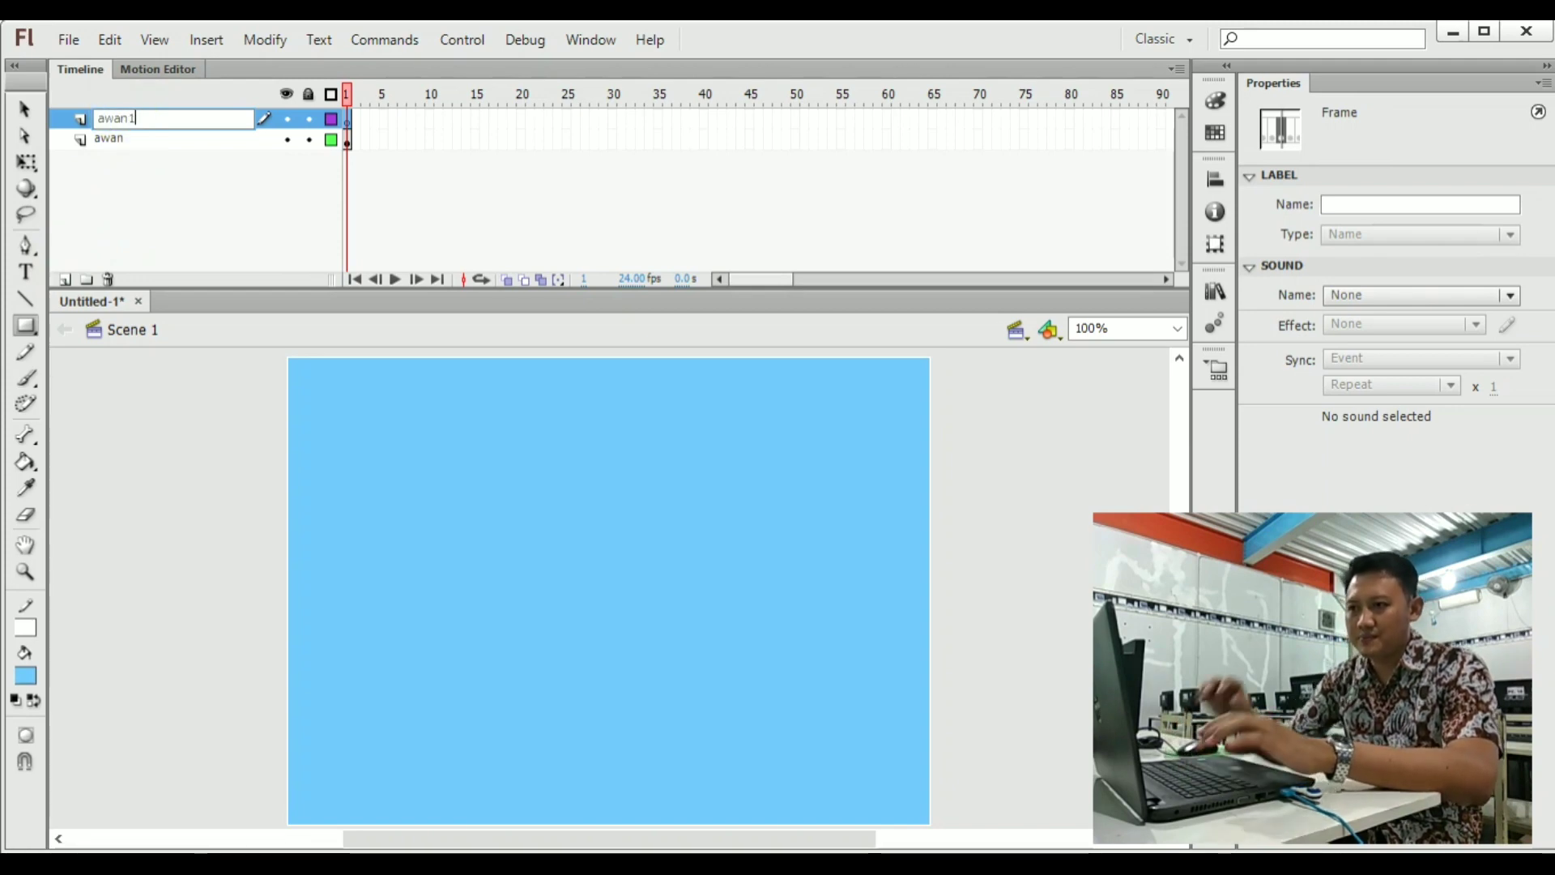
left_click(201, 389)
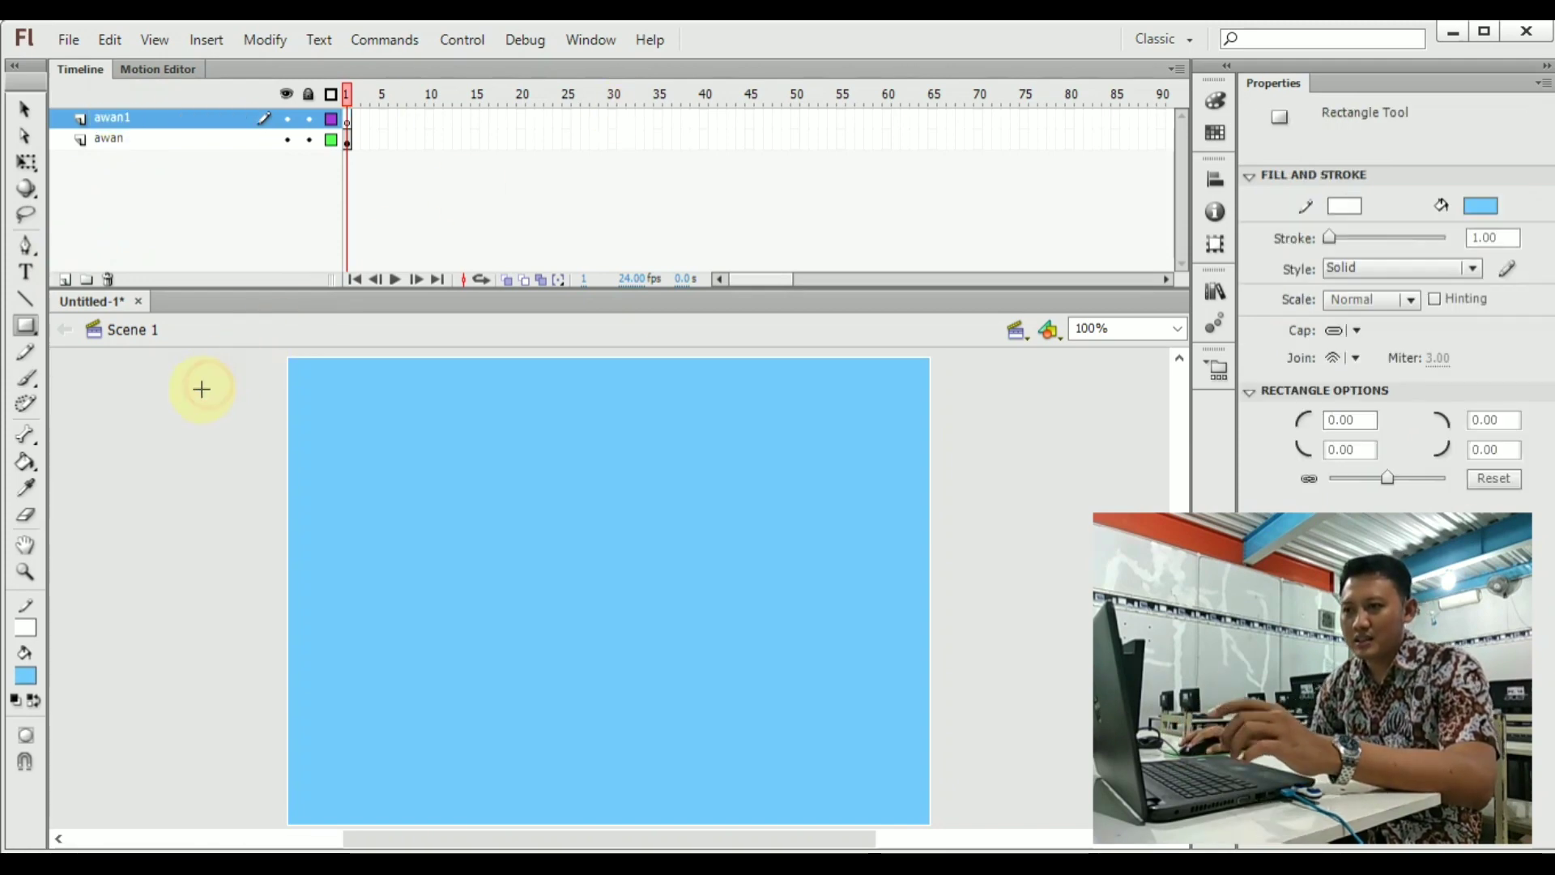
Set up the Oval tool on layer awan1 with a white fill and no stroke.
left_click(105, 118)
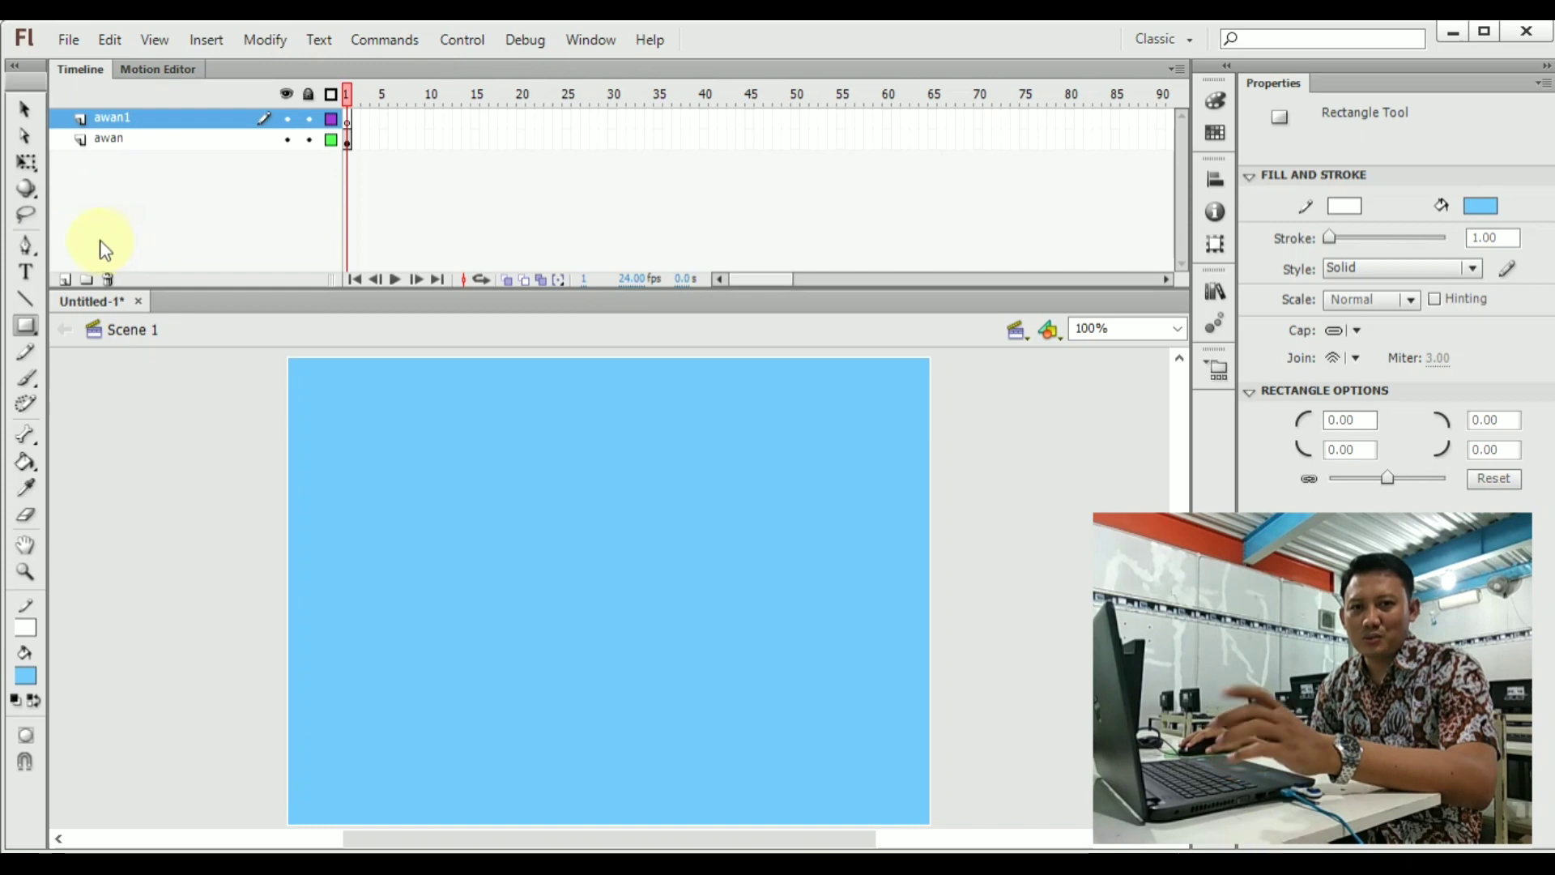
left_click(26, 328)
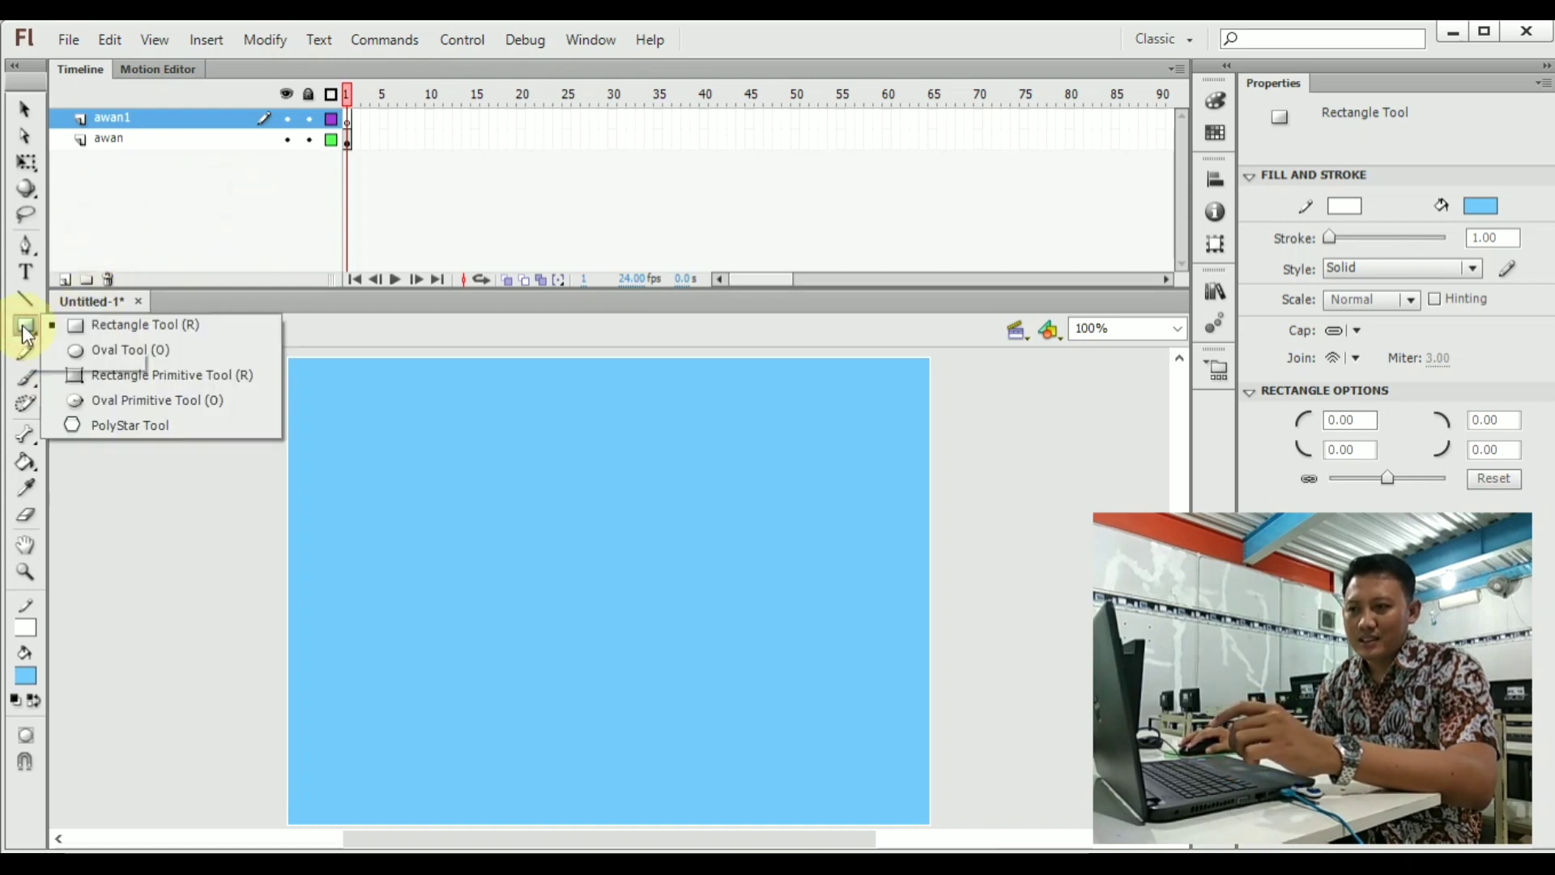
left_click(110, 350)
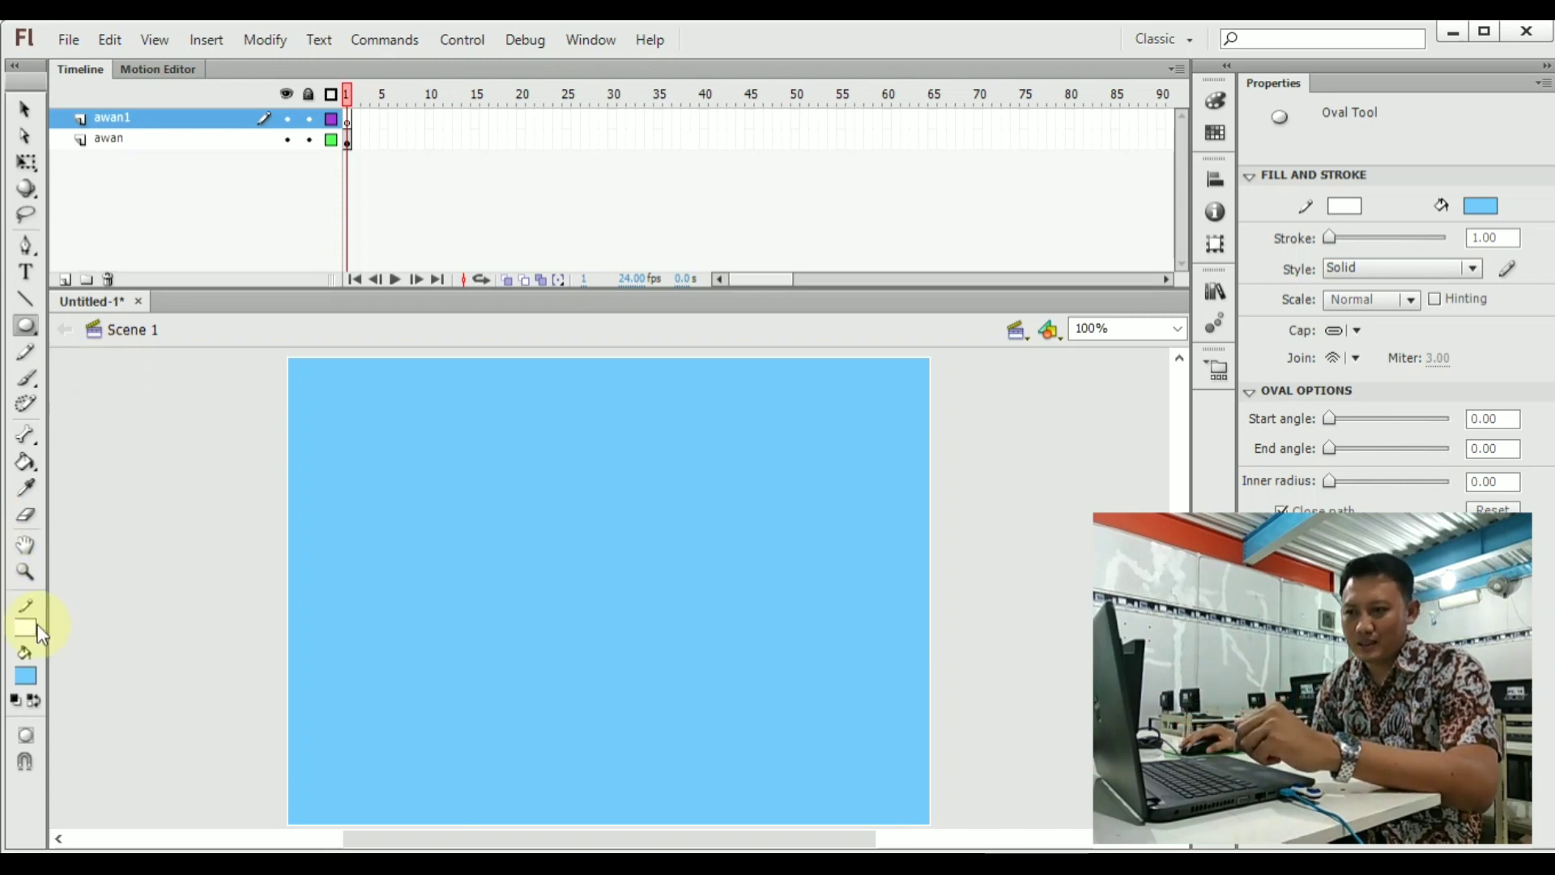
left_click(26, 677)
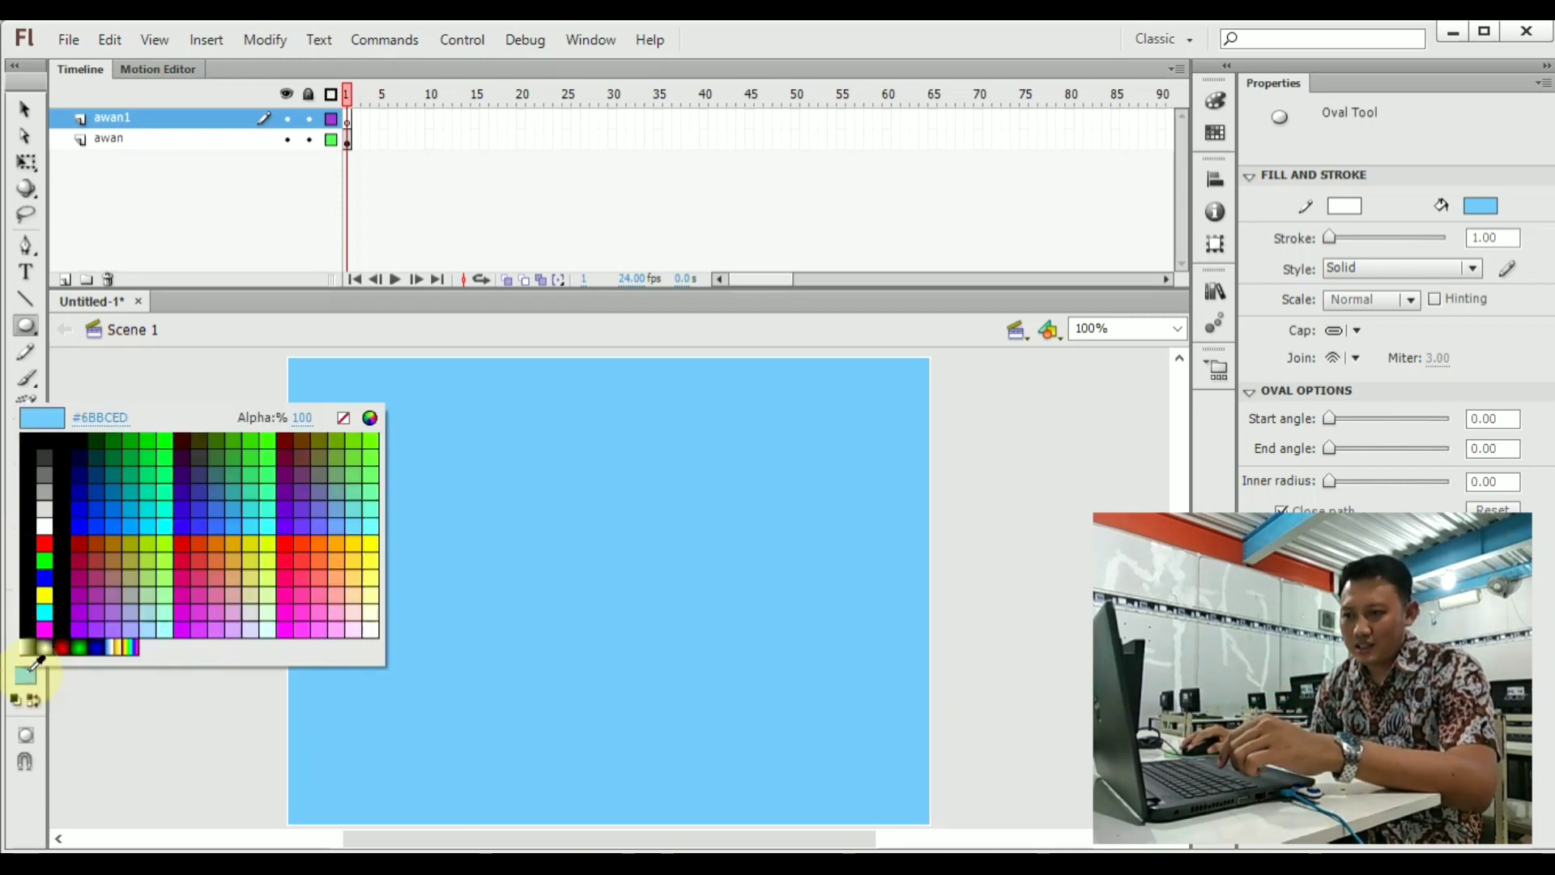
left_click(47, 524)
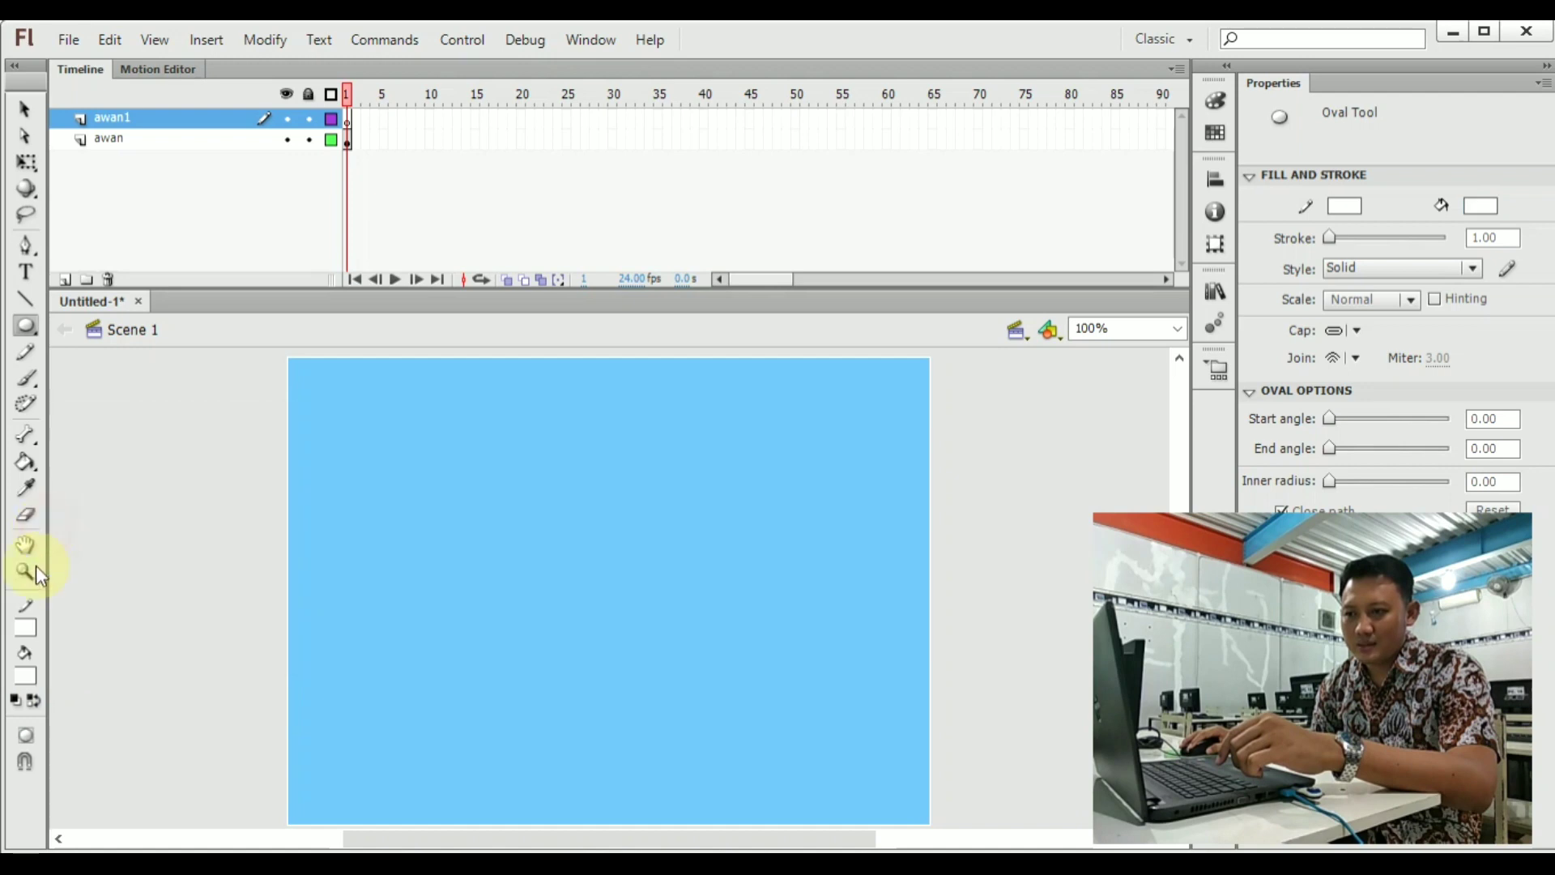
left_click(25, 628)
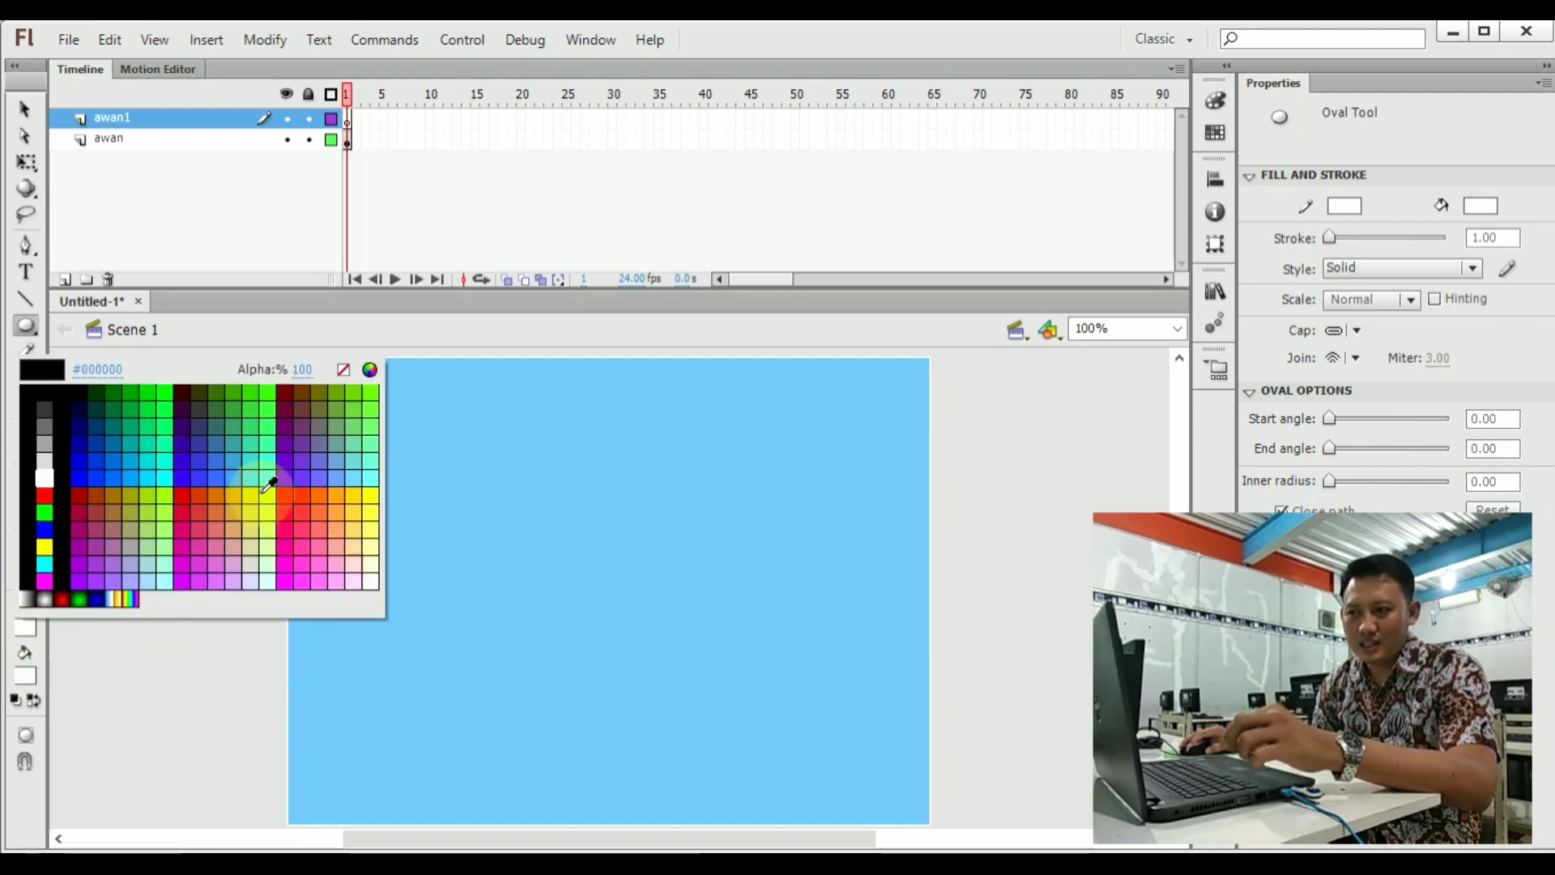
left_click(344, 369)
Draw a white cloud of overlapping ovals, about 202 by 110 px, in the upper-left part of the stage.
left_click_drag(356, 428, 444, 505)
left_click(397, 417)
left_click_drag(417, 436, 448, 462)
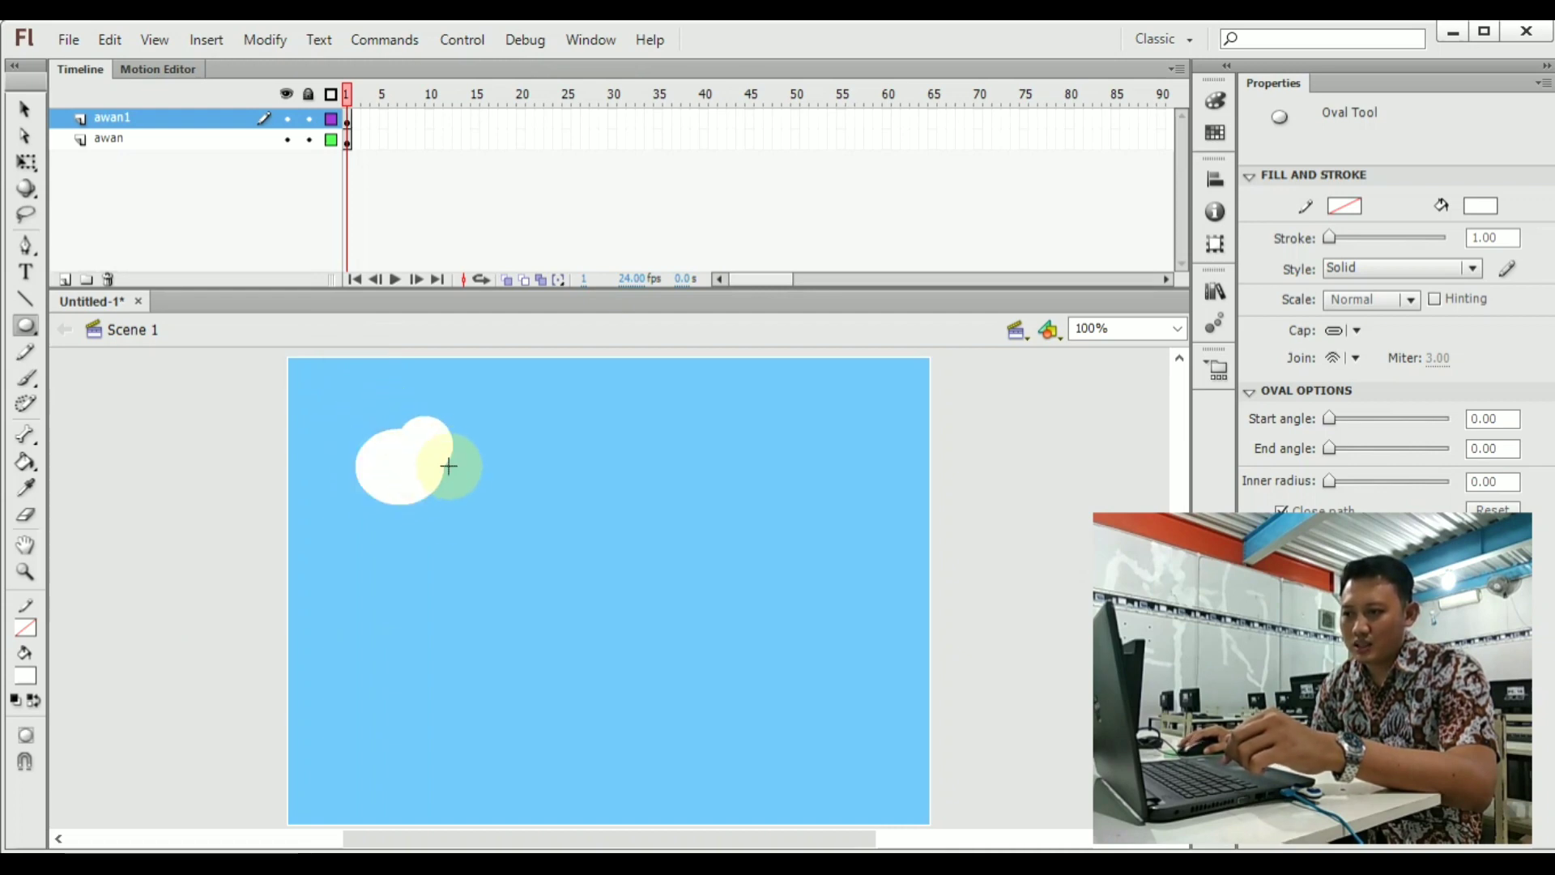
left_click_drag(421, 403, 540, 520)
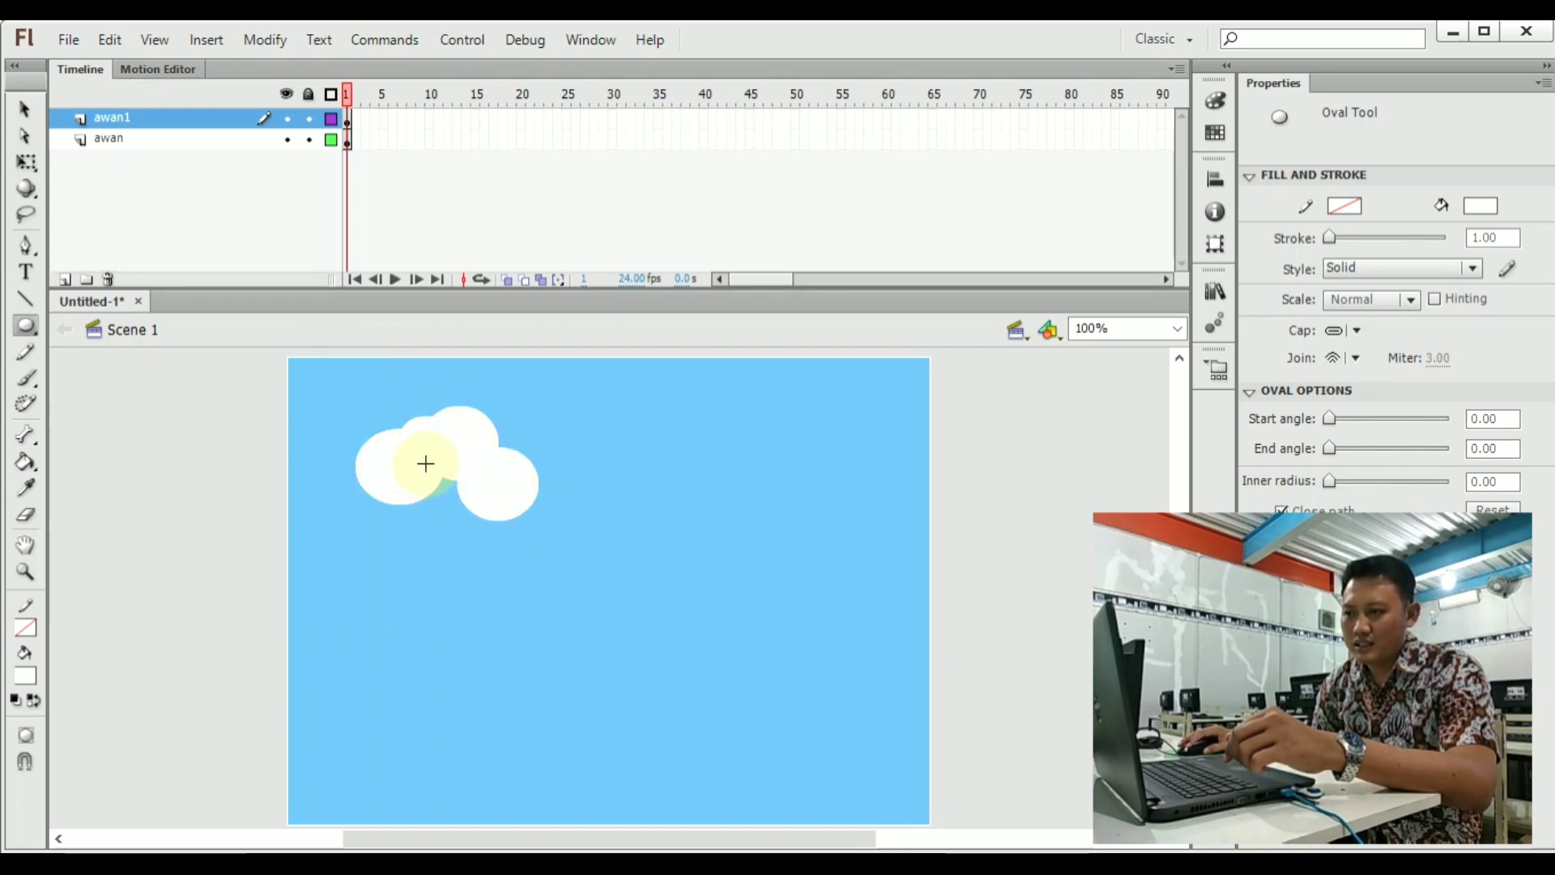
left_click_drag(424, 462, 490, 532)
left_click_drag(490, 437, 587, 516)
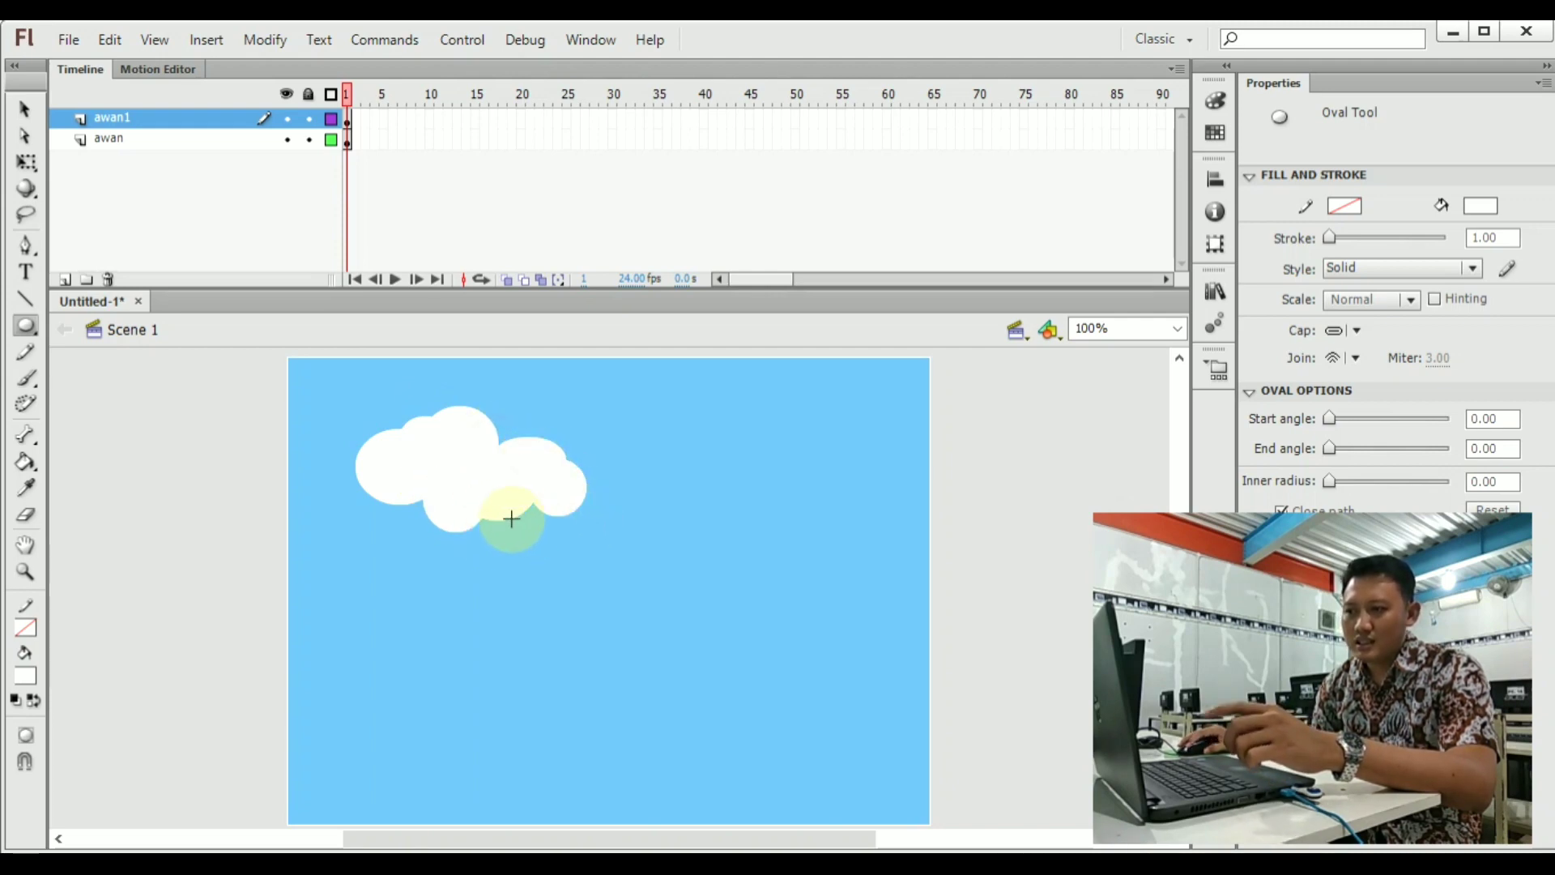
Move the cloud close to the stage's left edge, at about X 13, Y 70.
left_click(24, 109)
left_click(408, 468)
left_click_drag(492, 491, 456, 507)
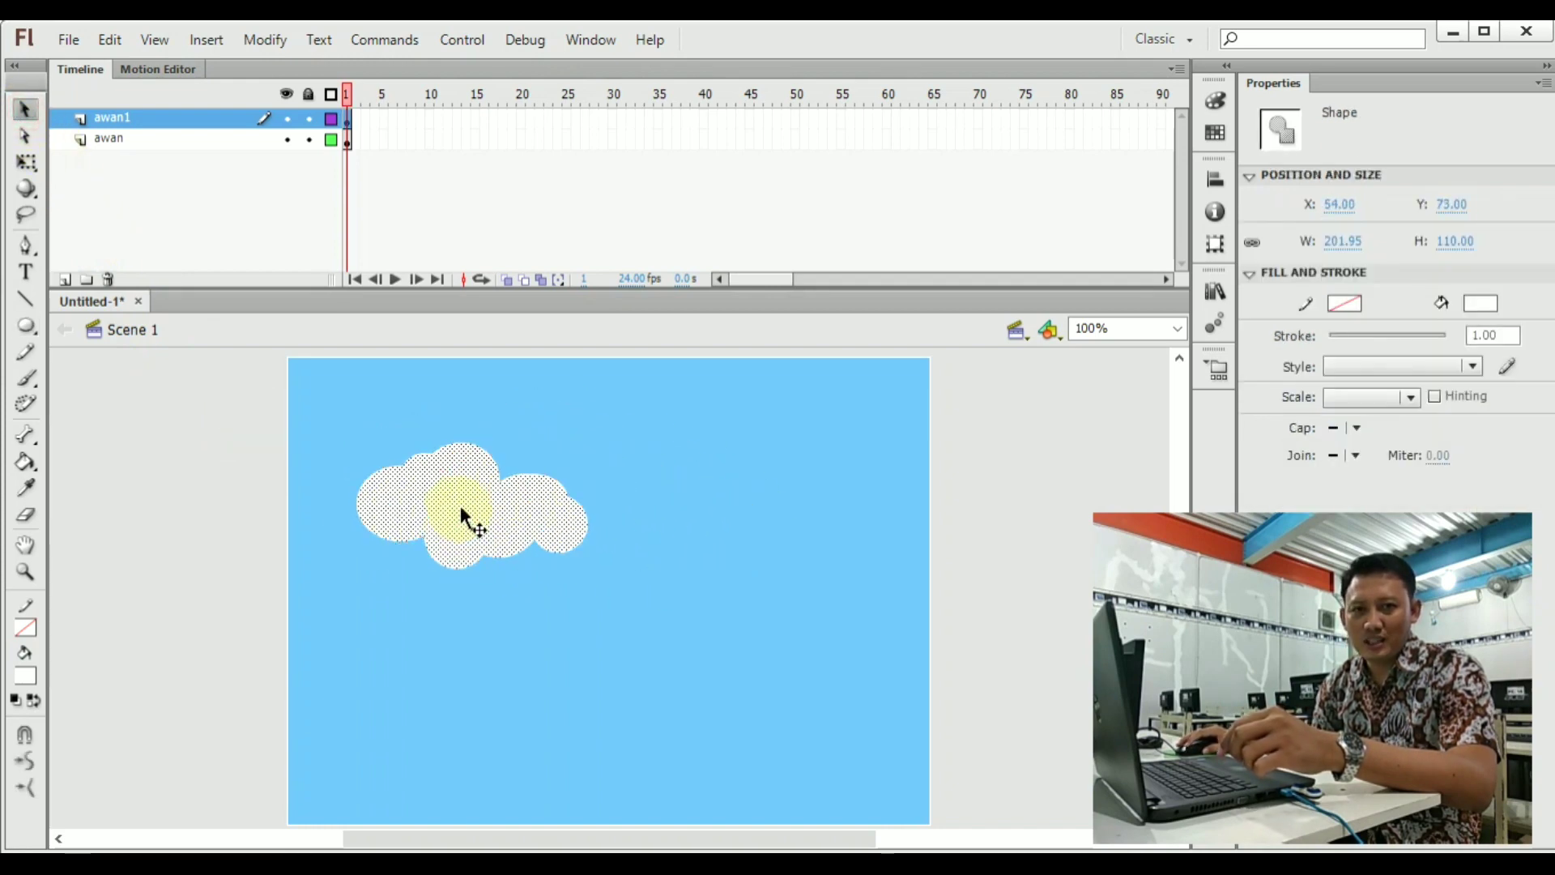
left_click_drag(460, 510, 374, 473)
left_click_drag(375, 476, 394, 479)
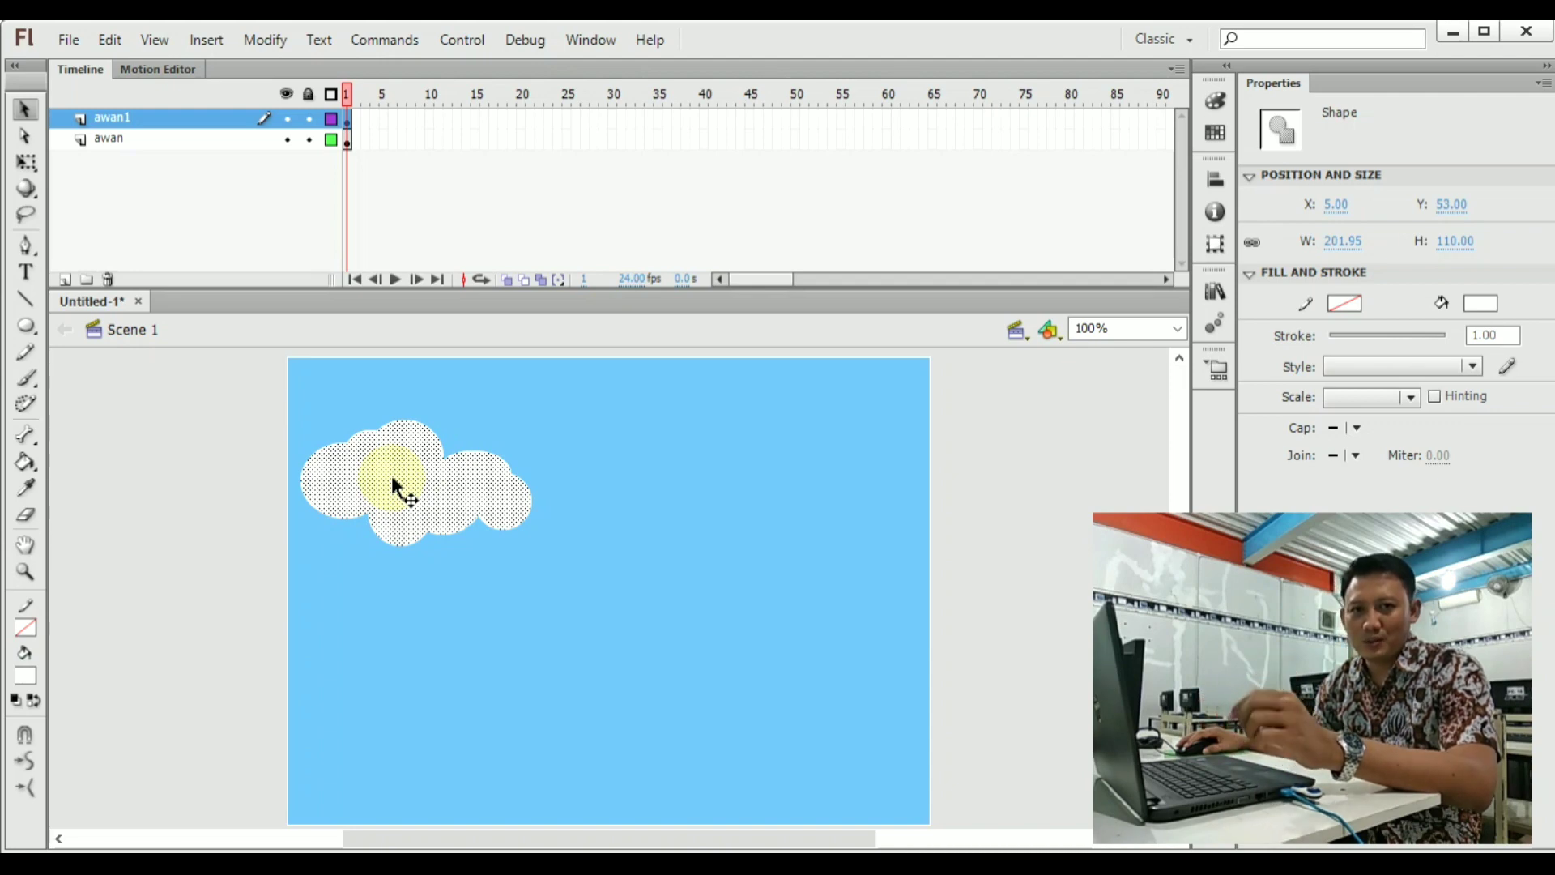
left_click(219, 446)
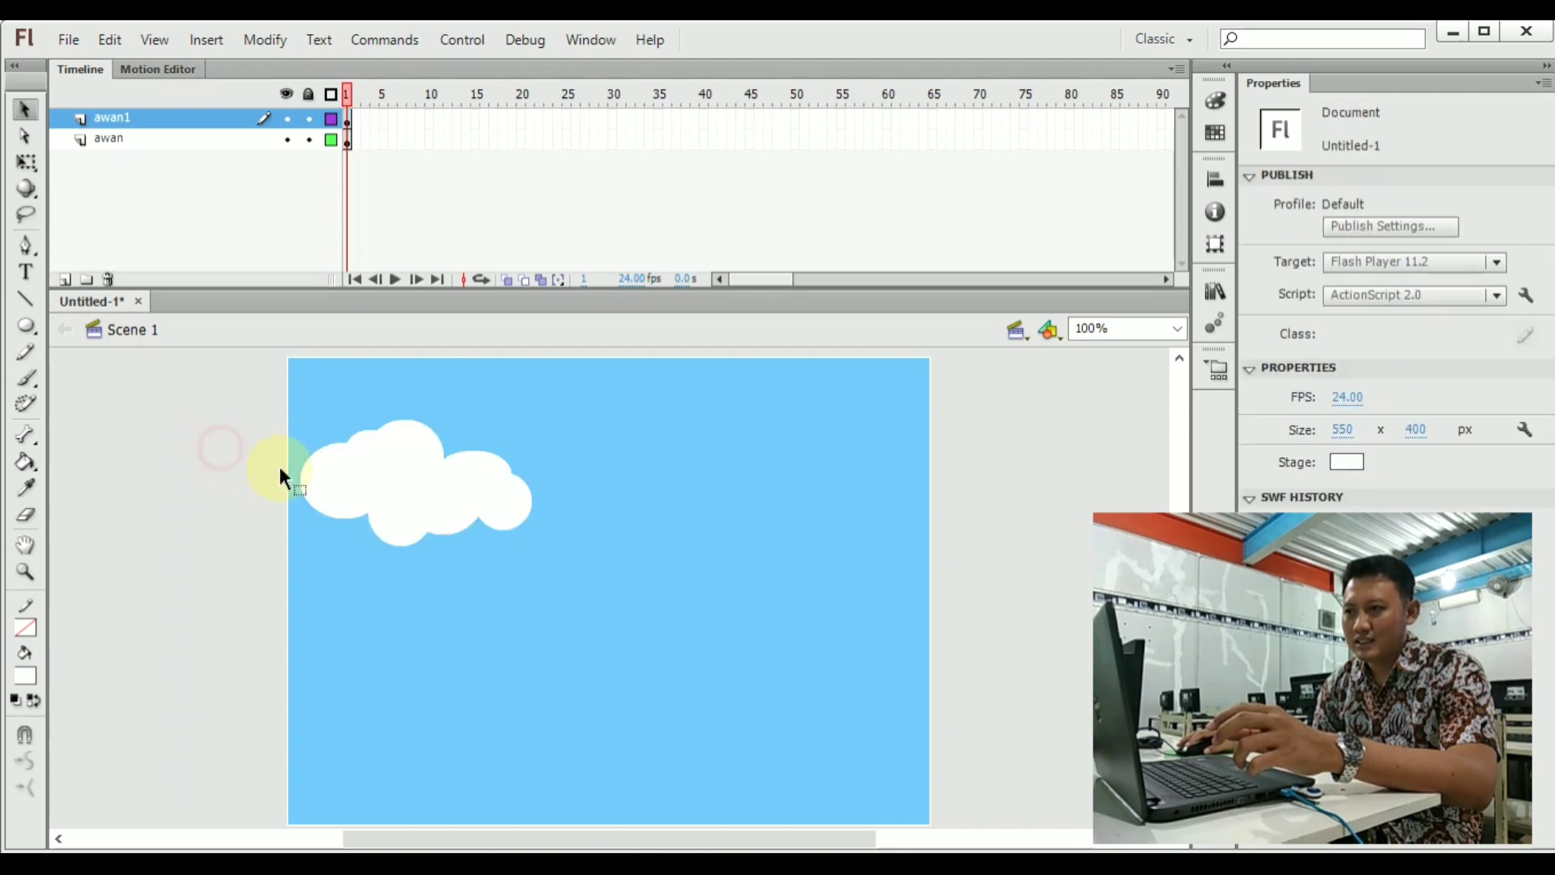
mouse_move(409, 510)
left_mouse_down()
mouse_move(366, 497)
mouse_move(403, 512)
left_mouse_up()
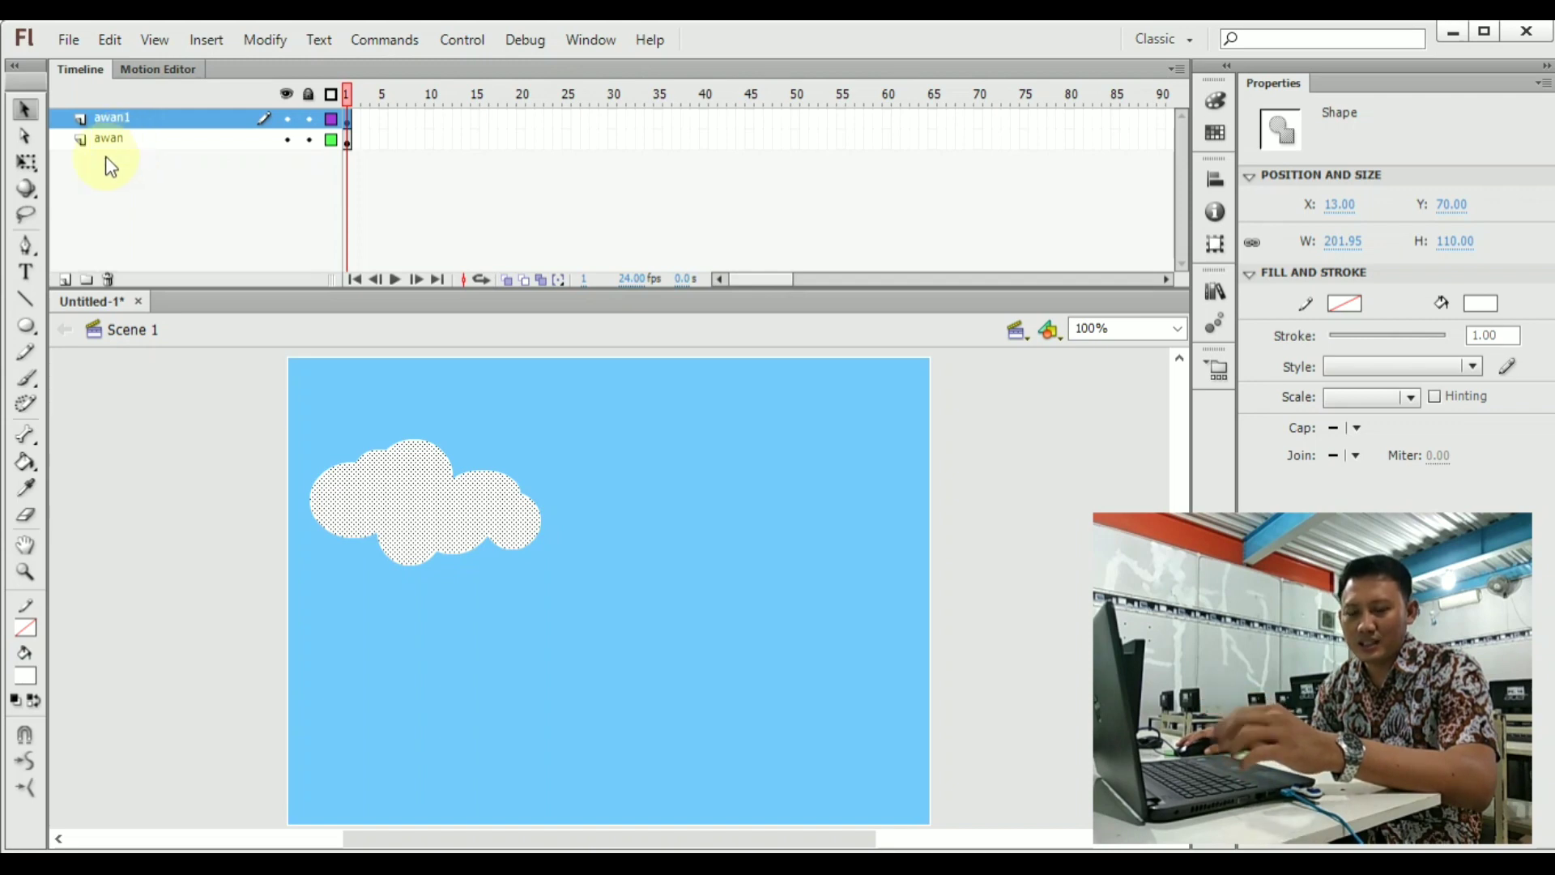
Add a new layer above awan1 and name it awan2.
left_click(65, 278)
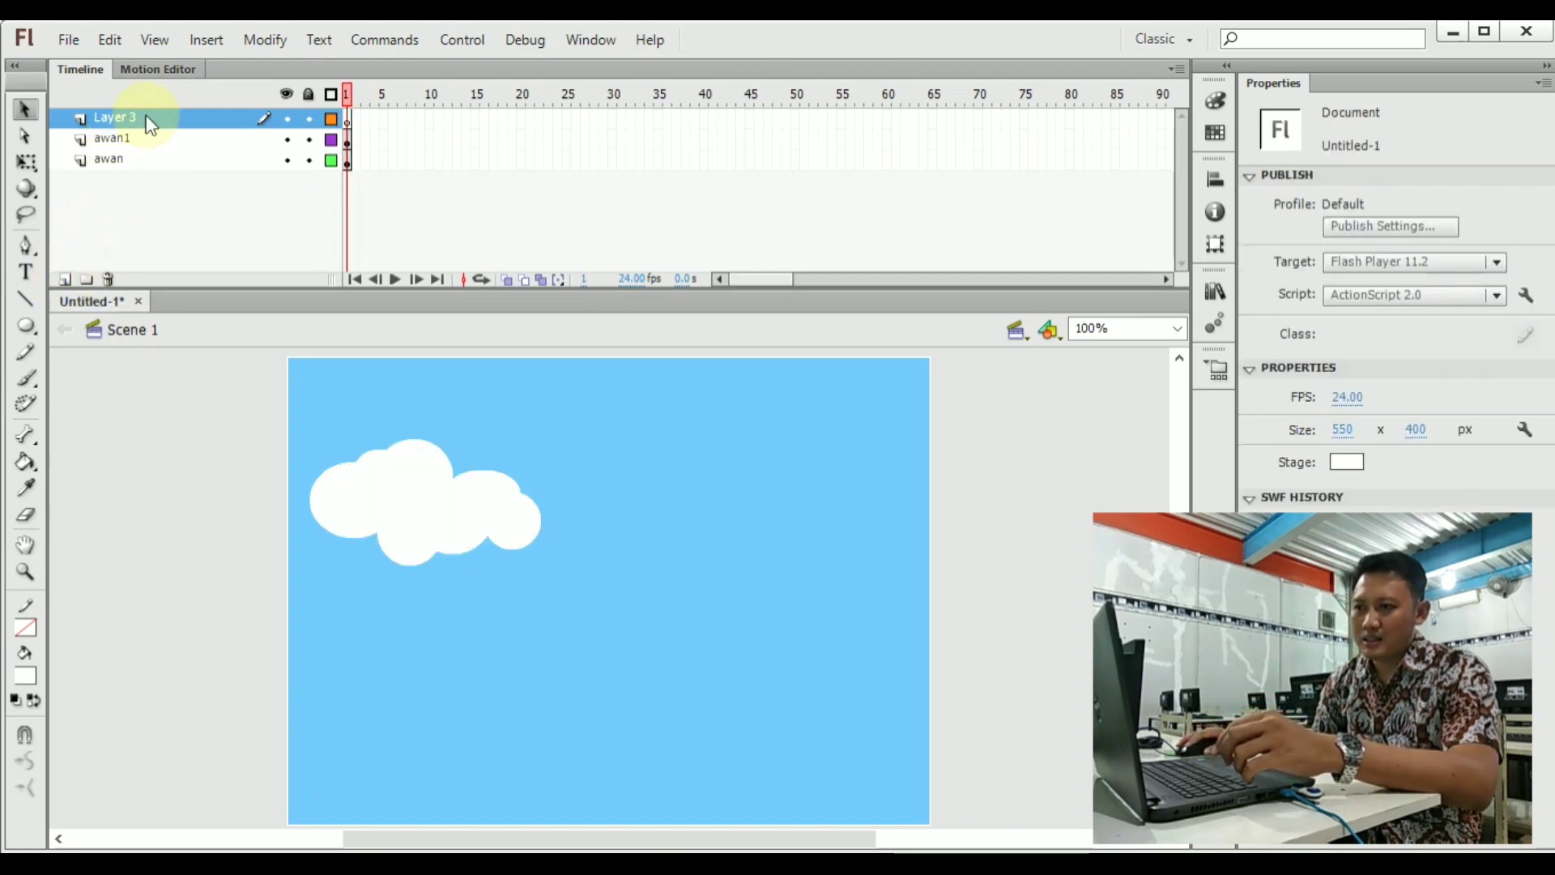
double_click(123, 118)
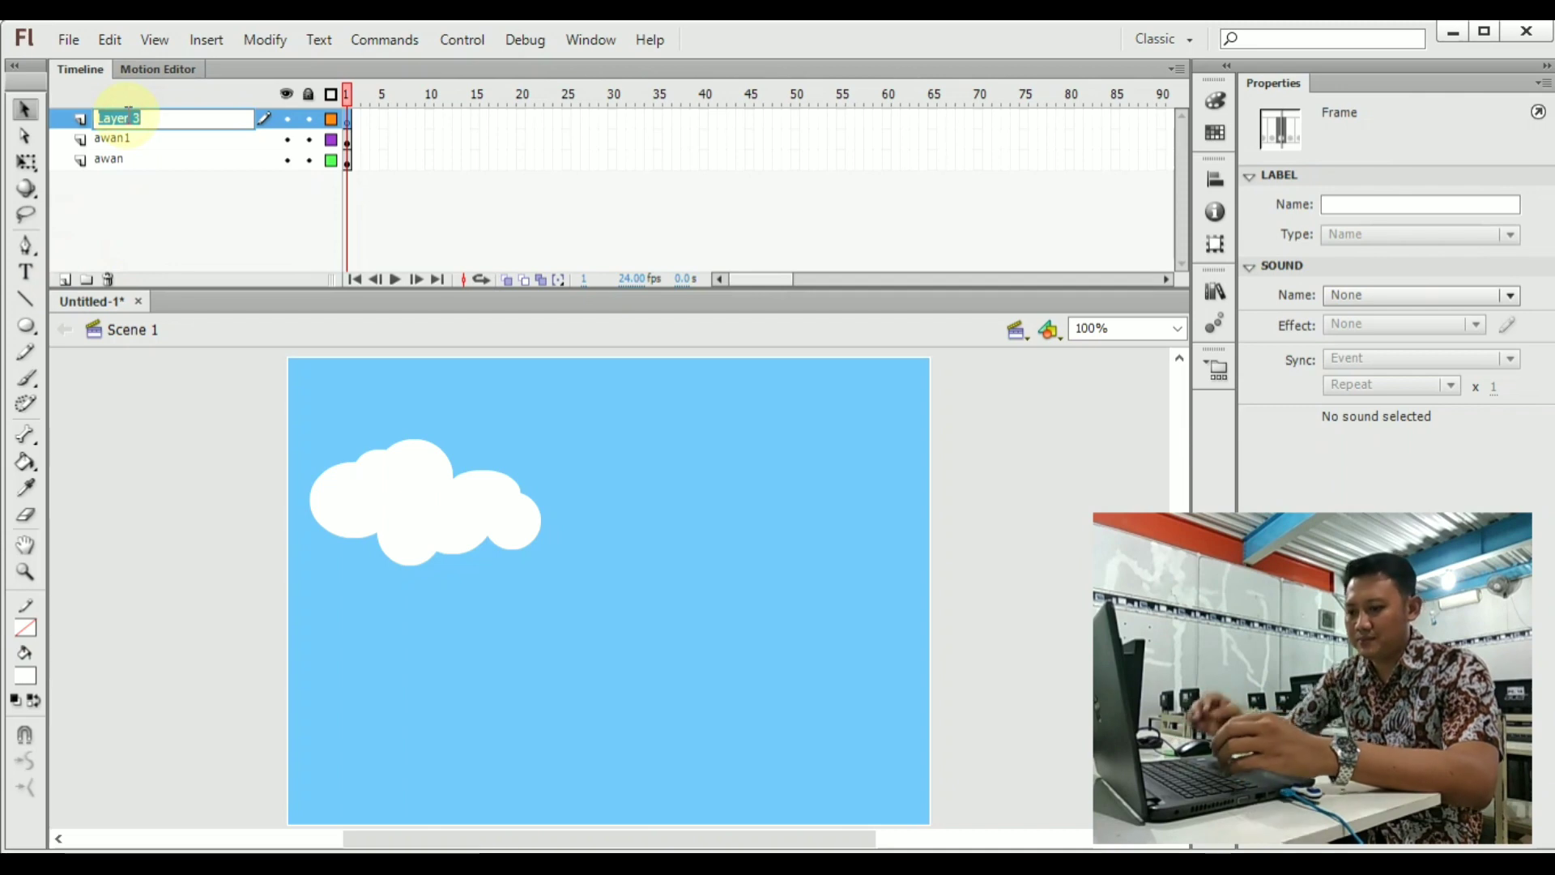
type("awan2")
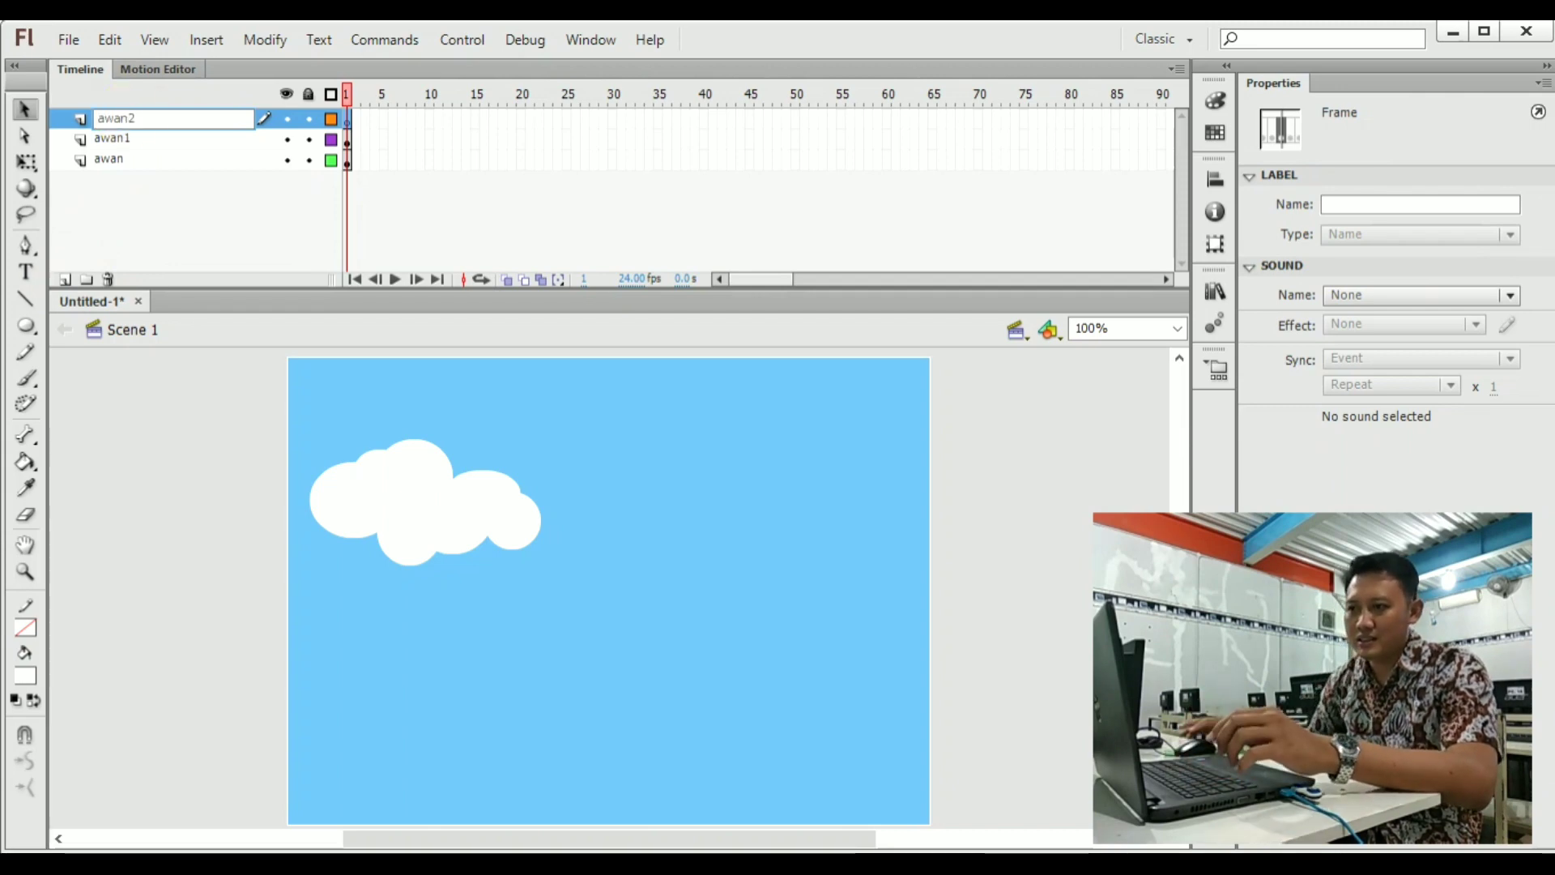
key("Return")
left_click(148, 418)
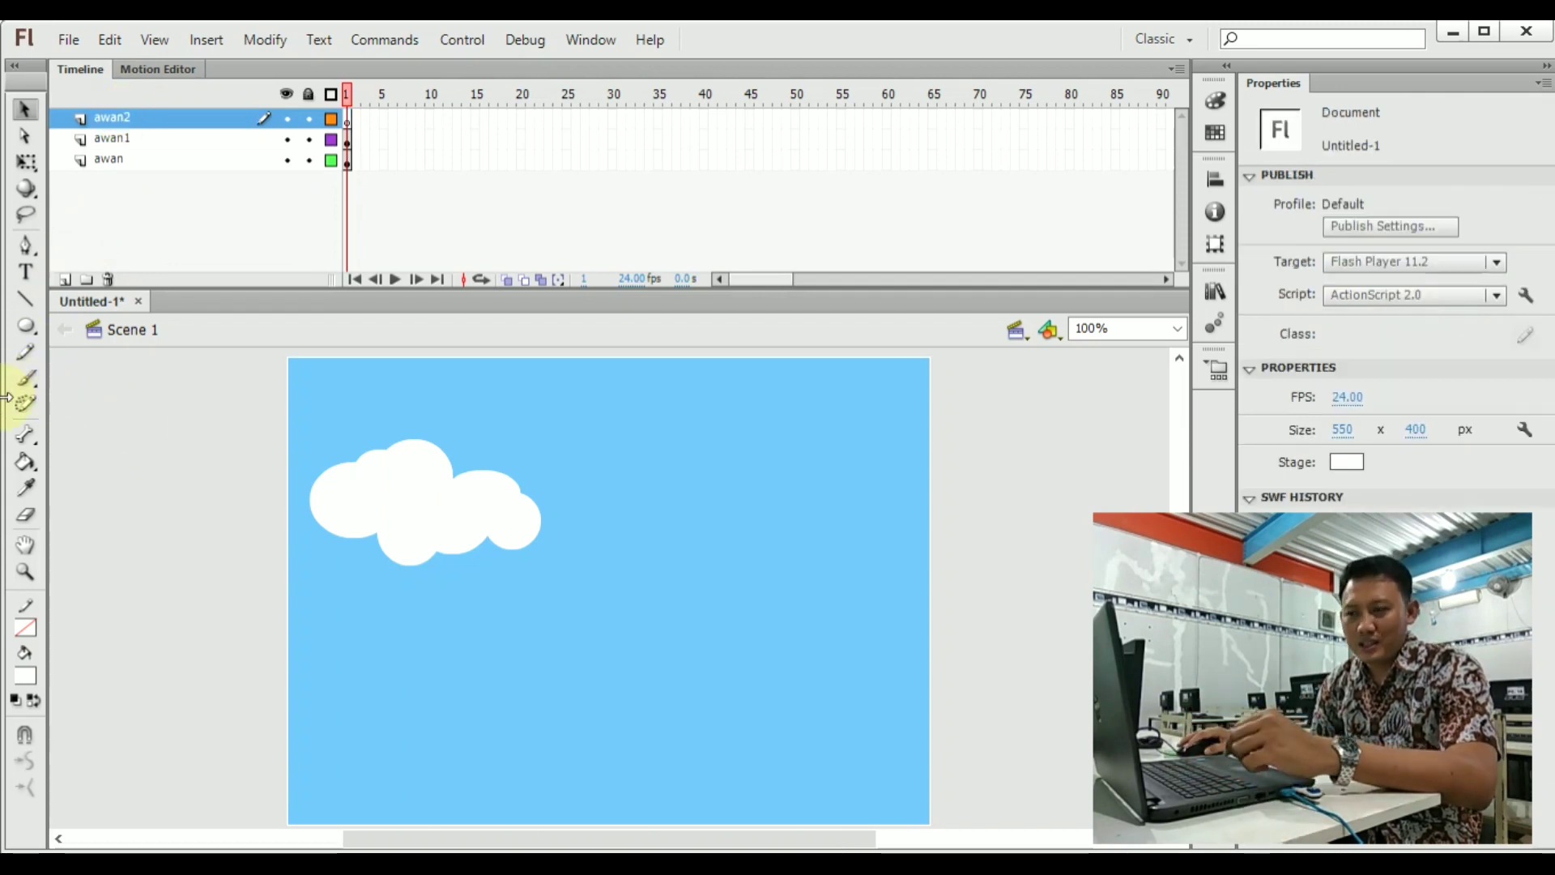
Draw a second white cloud of overlapping ovals on awan2, about 242 by 112 px, extending past the stage's upper-right edge.
left_click(26, 327)
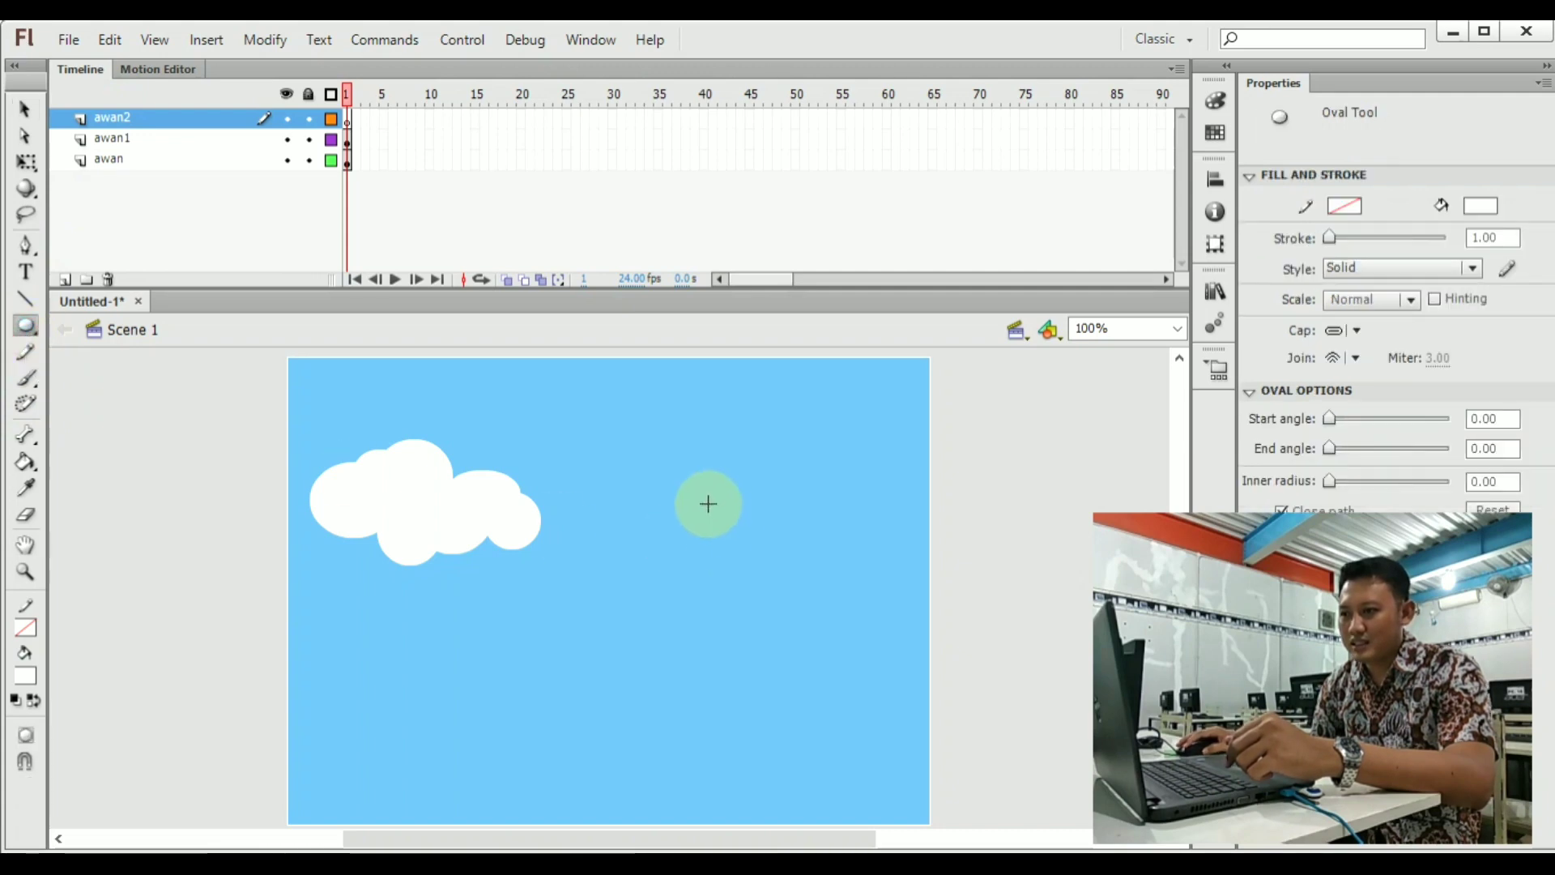
left_click_drag(685, 449, 769, 506)
left_click_drag(725, 431, 798, 494)
left_click_drag(758, 409, 892, 501)
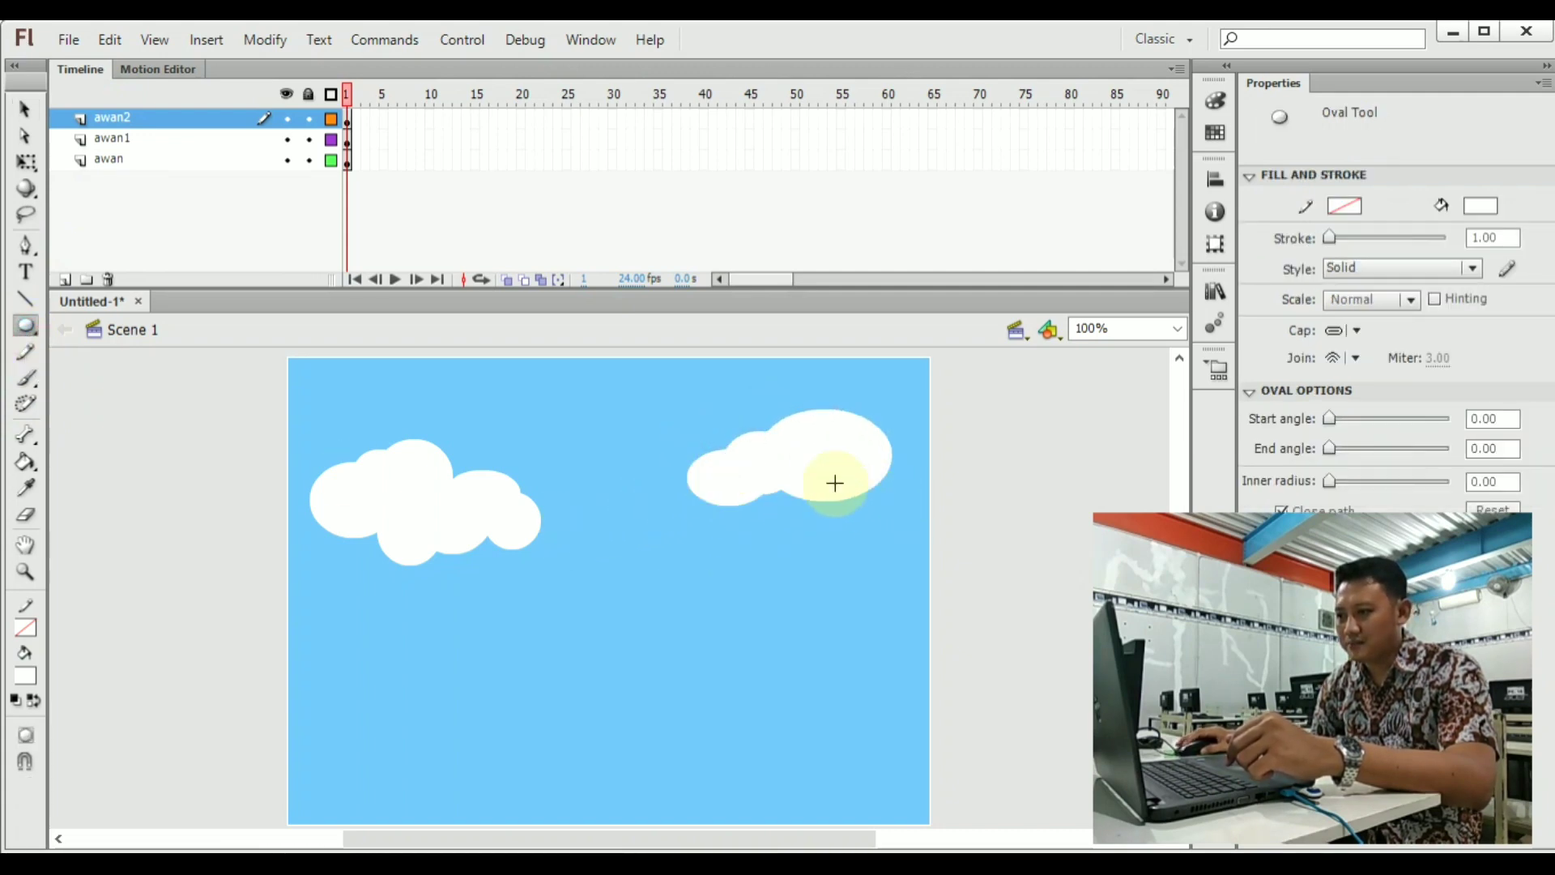
left_click_drag(772, 447, 874, 530)
left_click_drag(750, 472, 822, 528)
left_click_drag(842, 455, 929, 526)
left_click_drag(850, 399, 964, 476)
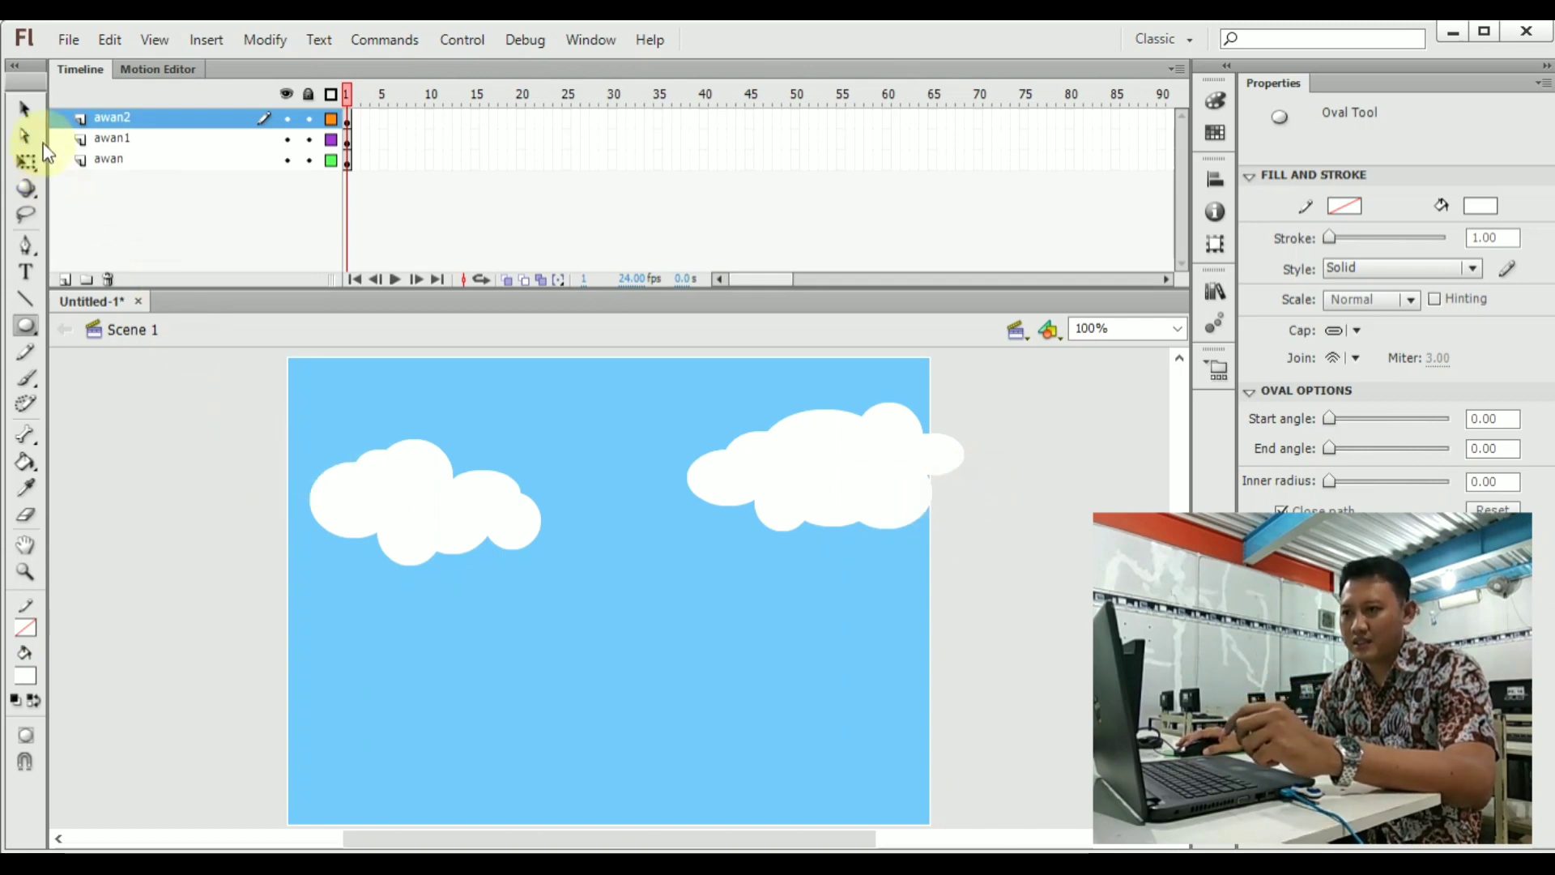
left_click(25, 111)
left_click(410, 506)
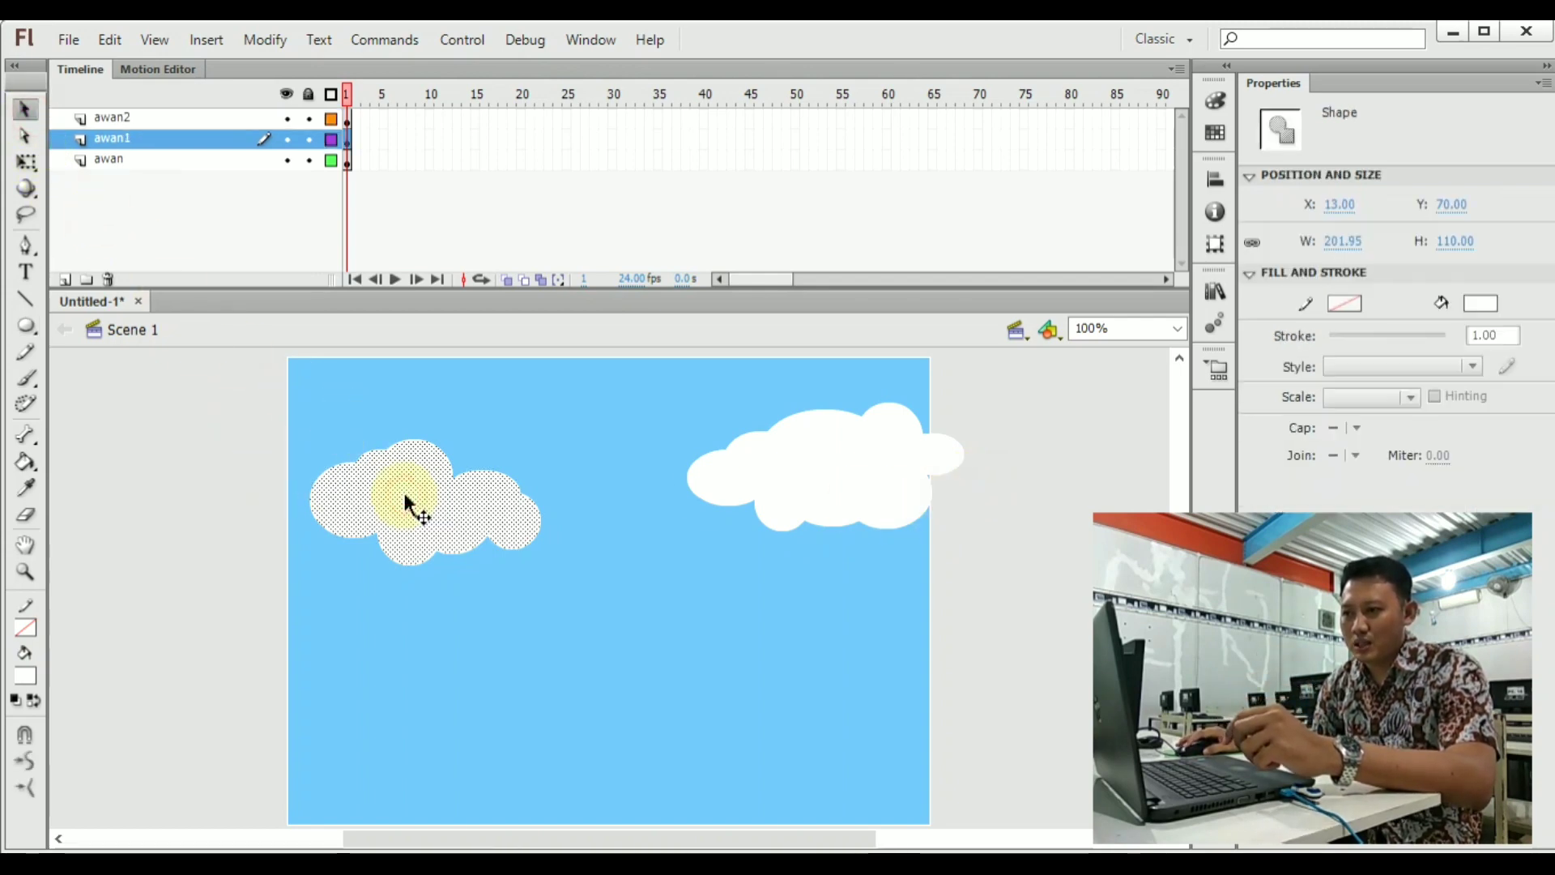
left_click(813, 485)
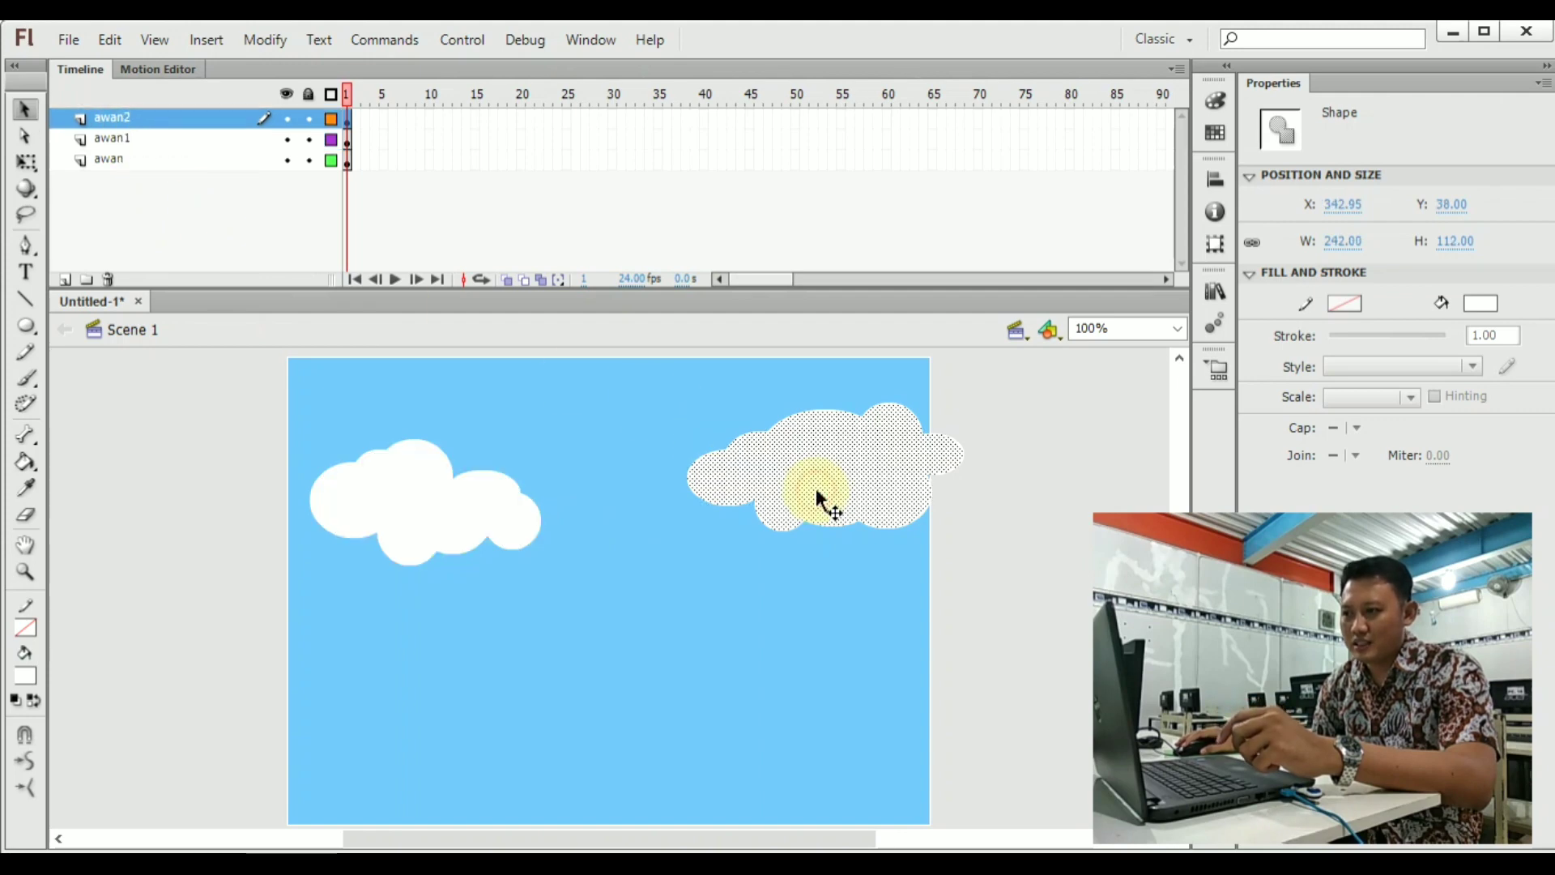
left_click(193, 448)
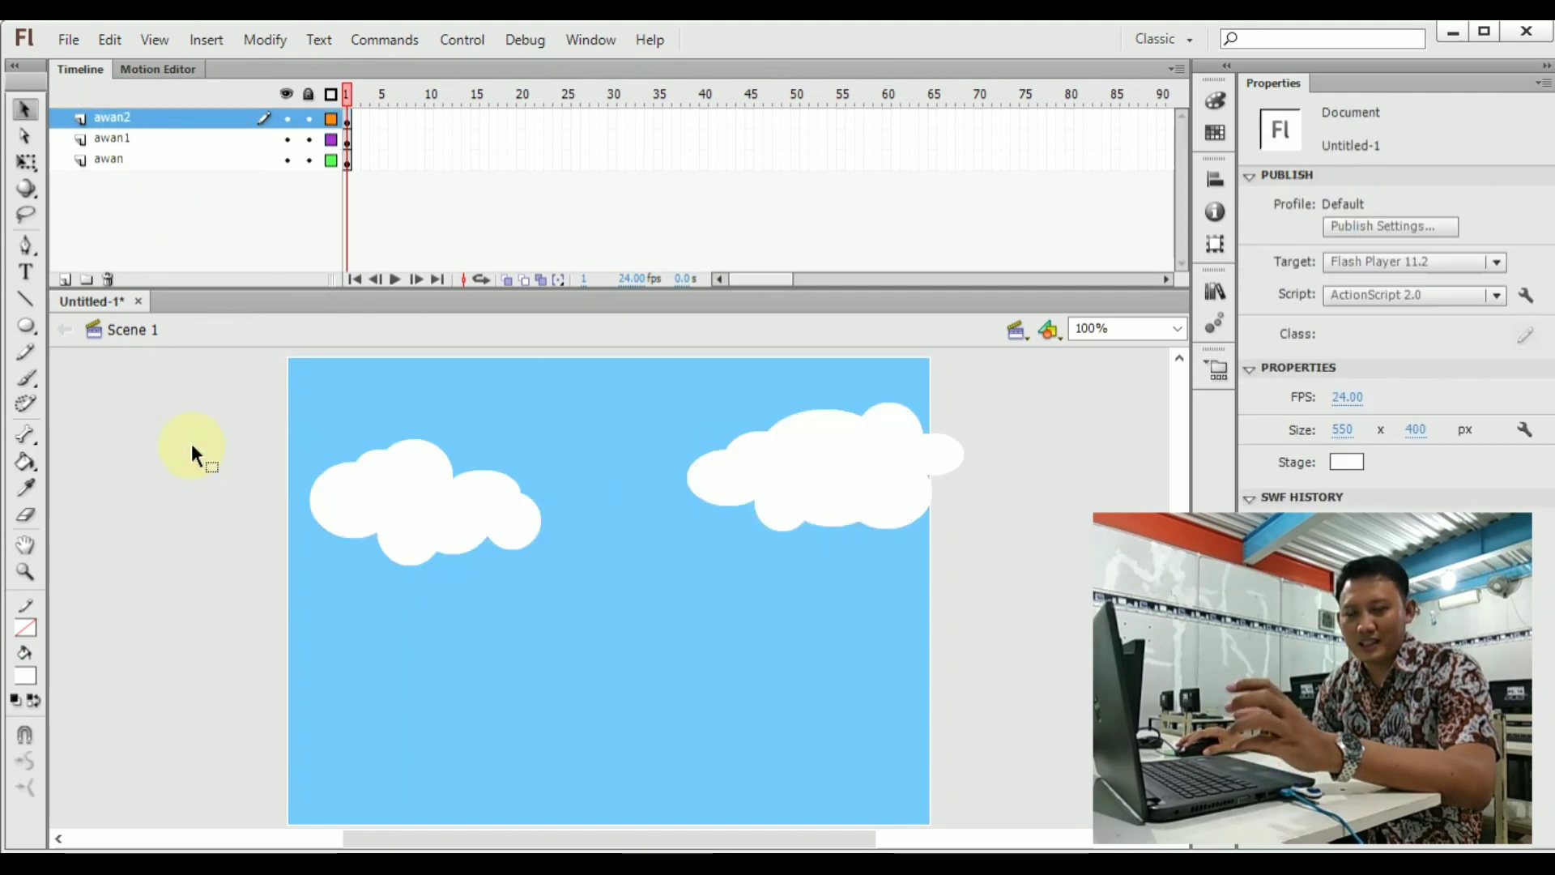
Add a new layer above awan2 and name it matahari.
left_click(65, 279)
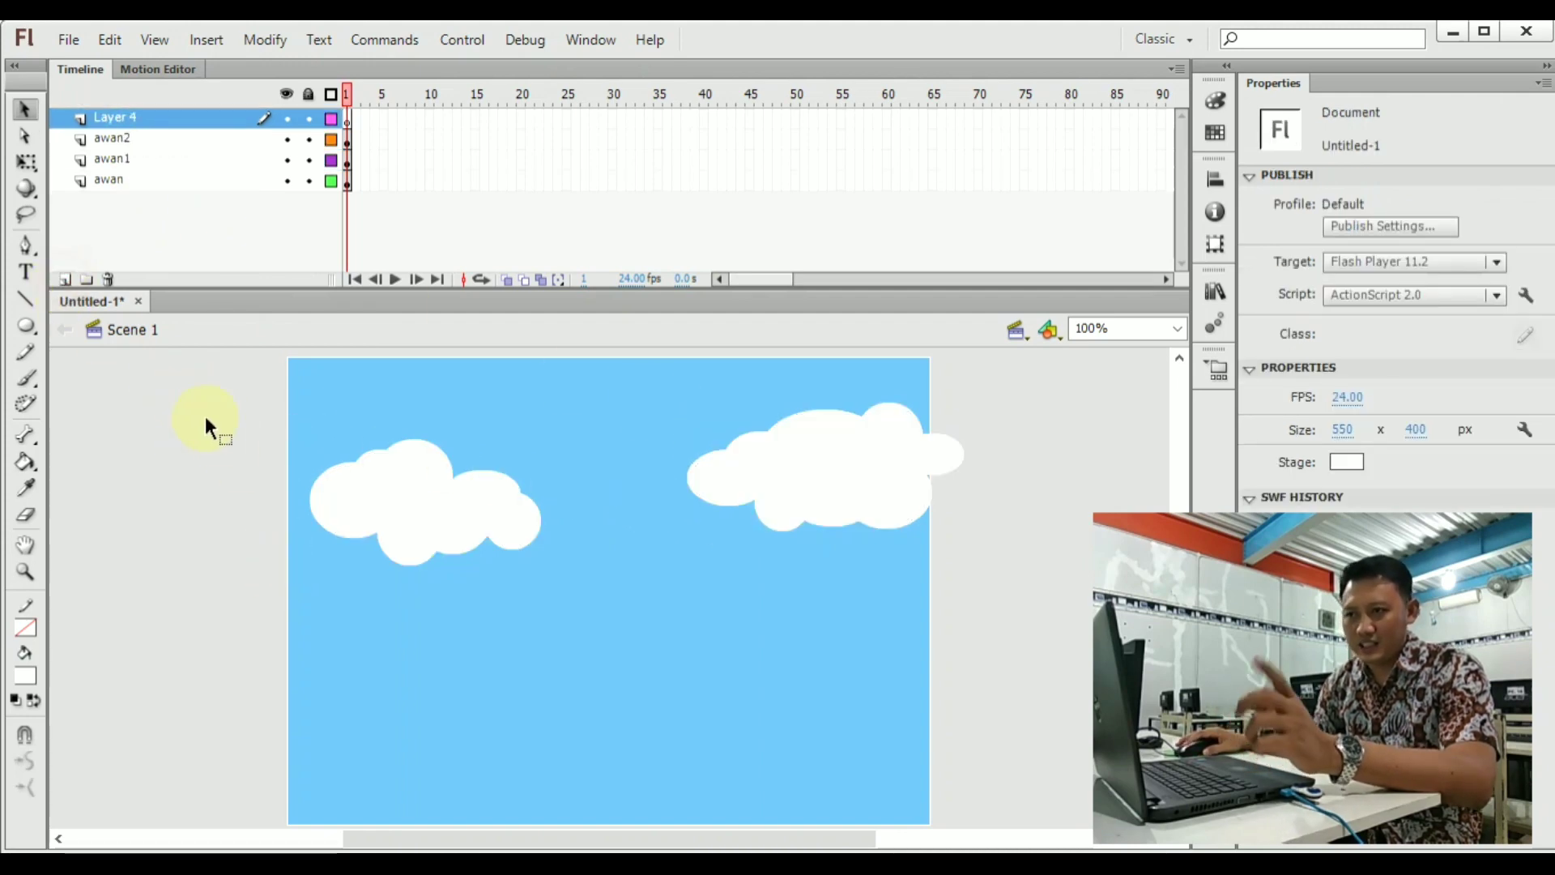
double_click(123, 119)
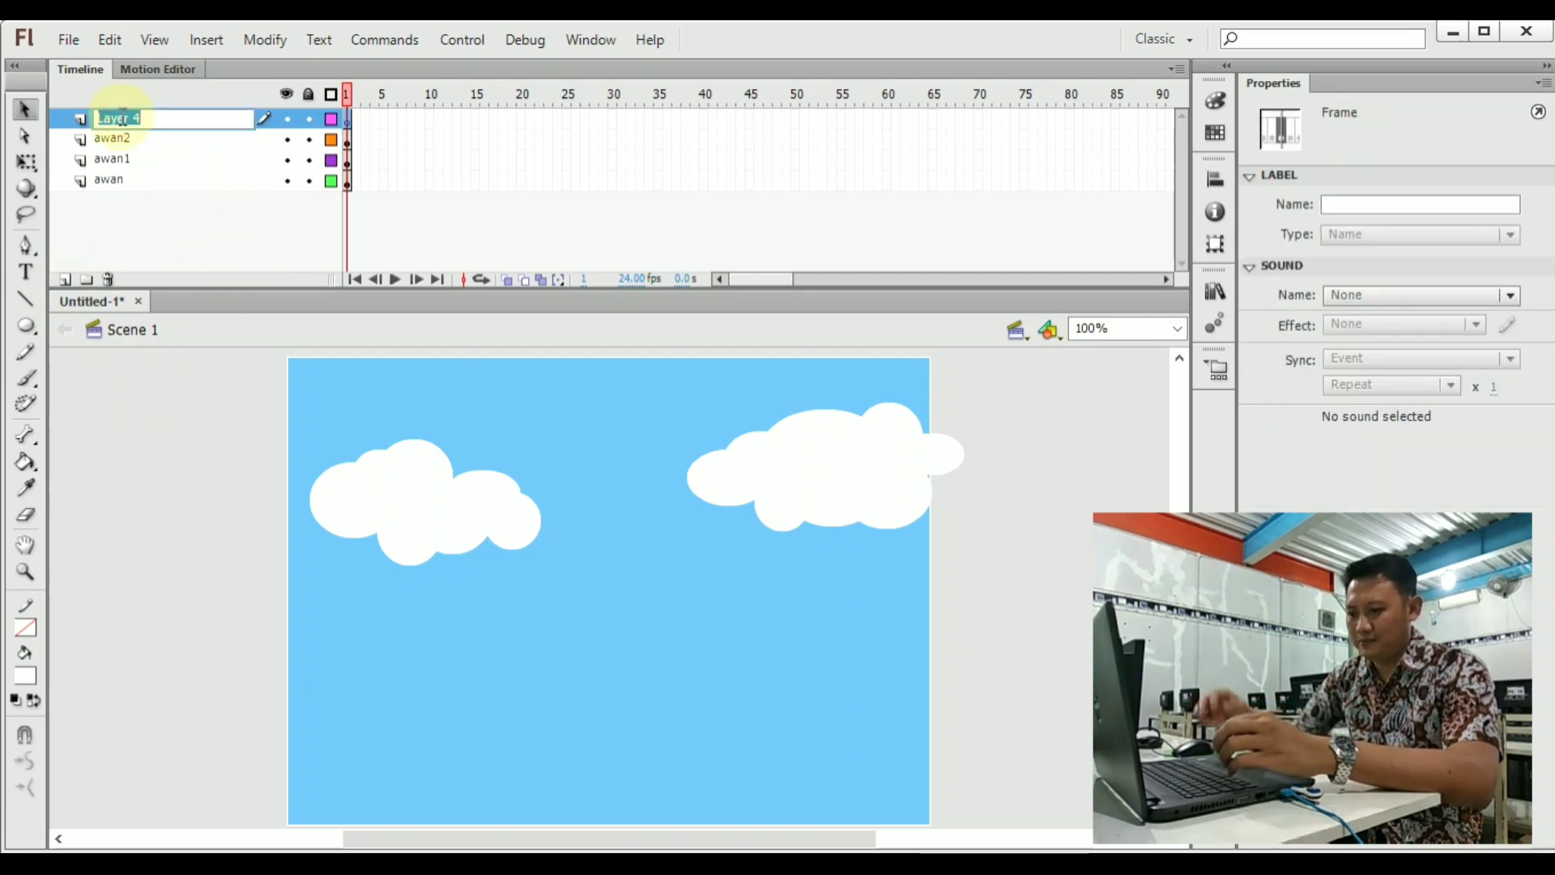
type("matahari")
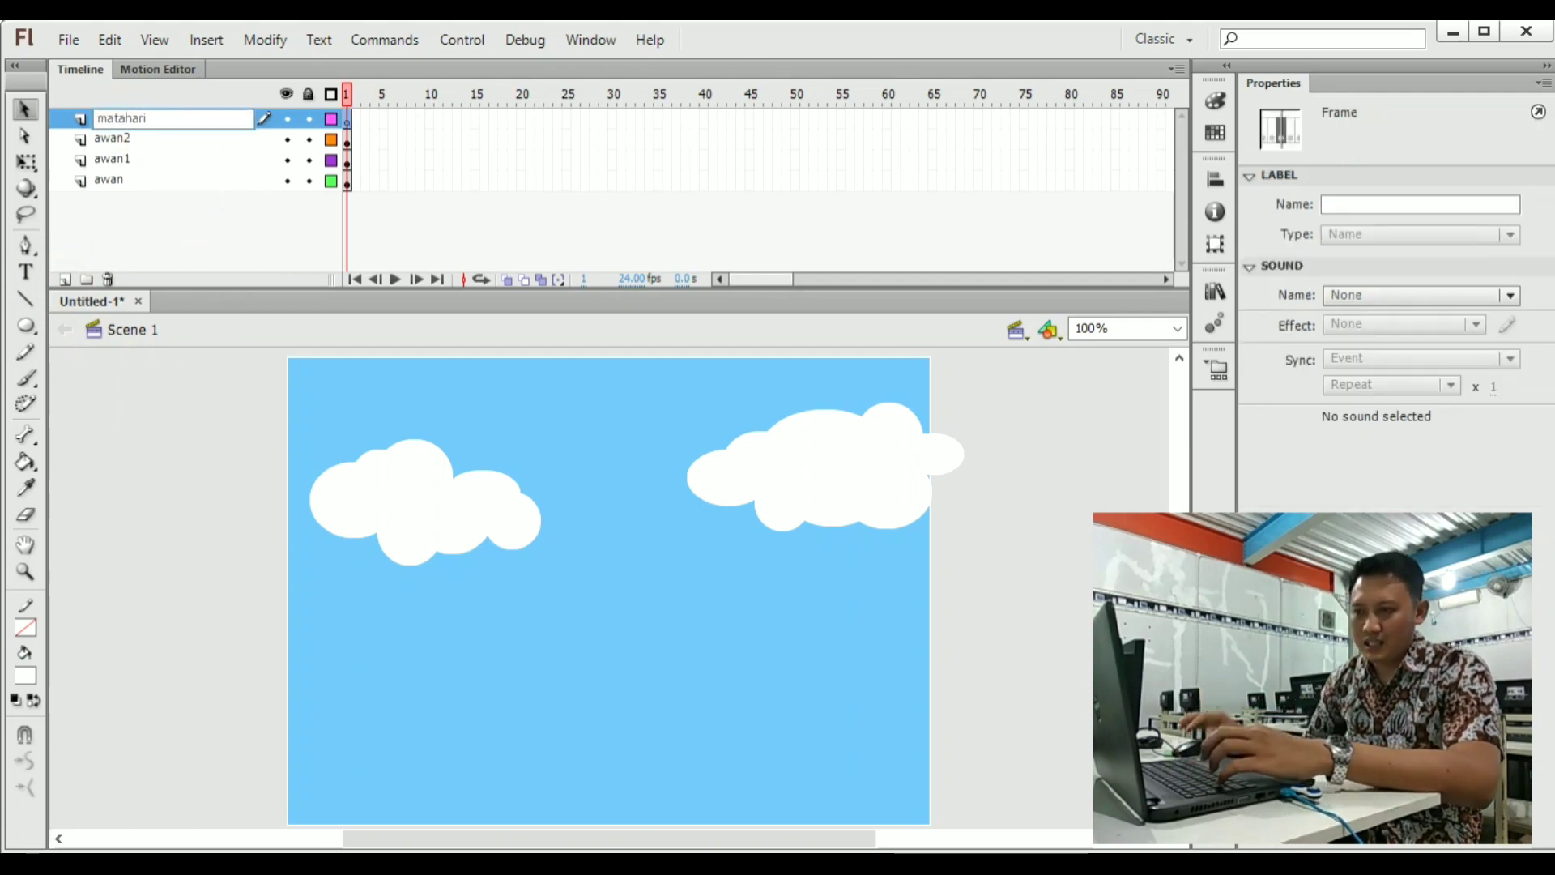
Draw a yellow sun circle without a stroke on the matahari layer, about 116 px across, between the two clouds.
left_click(31, 674)
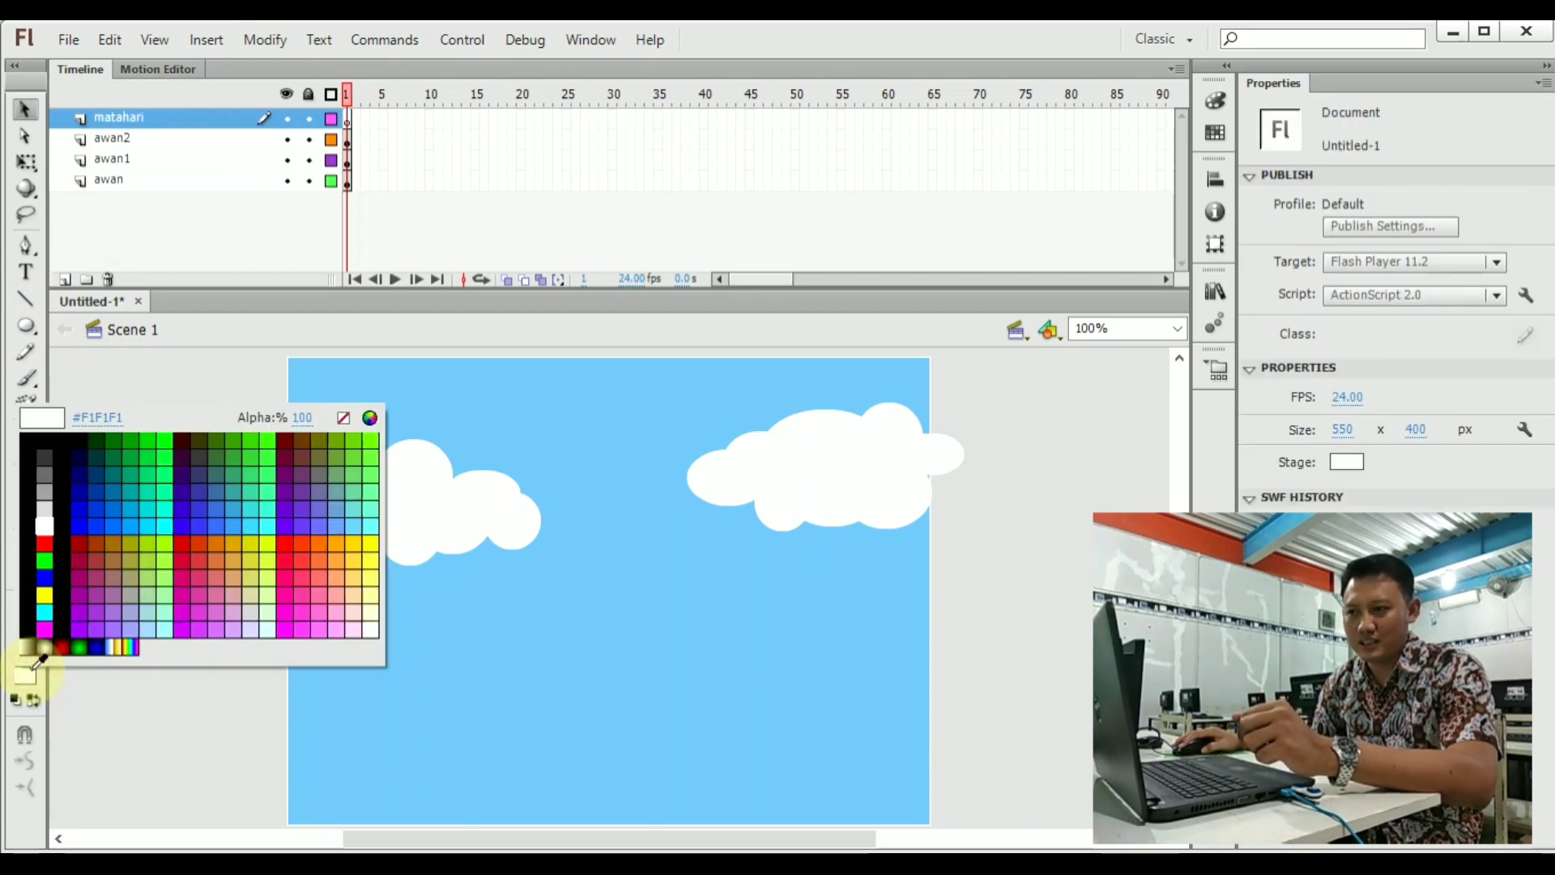
left_click(45, 595)
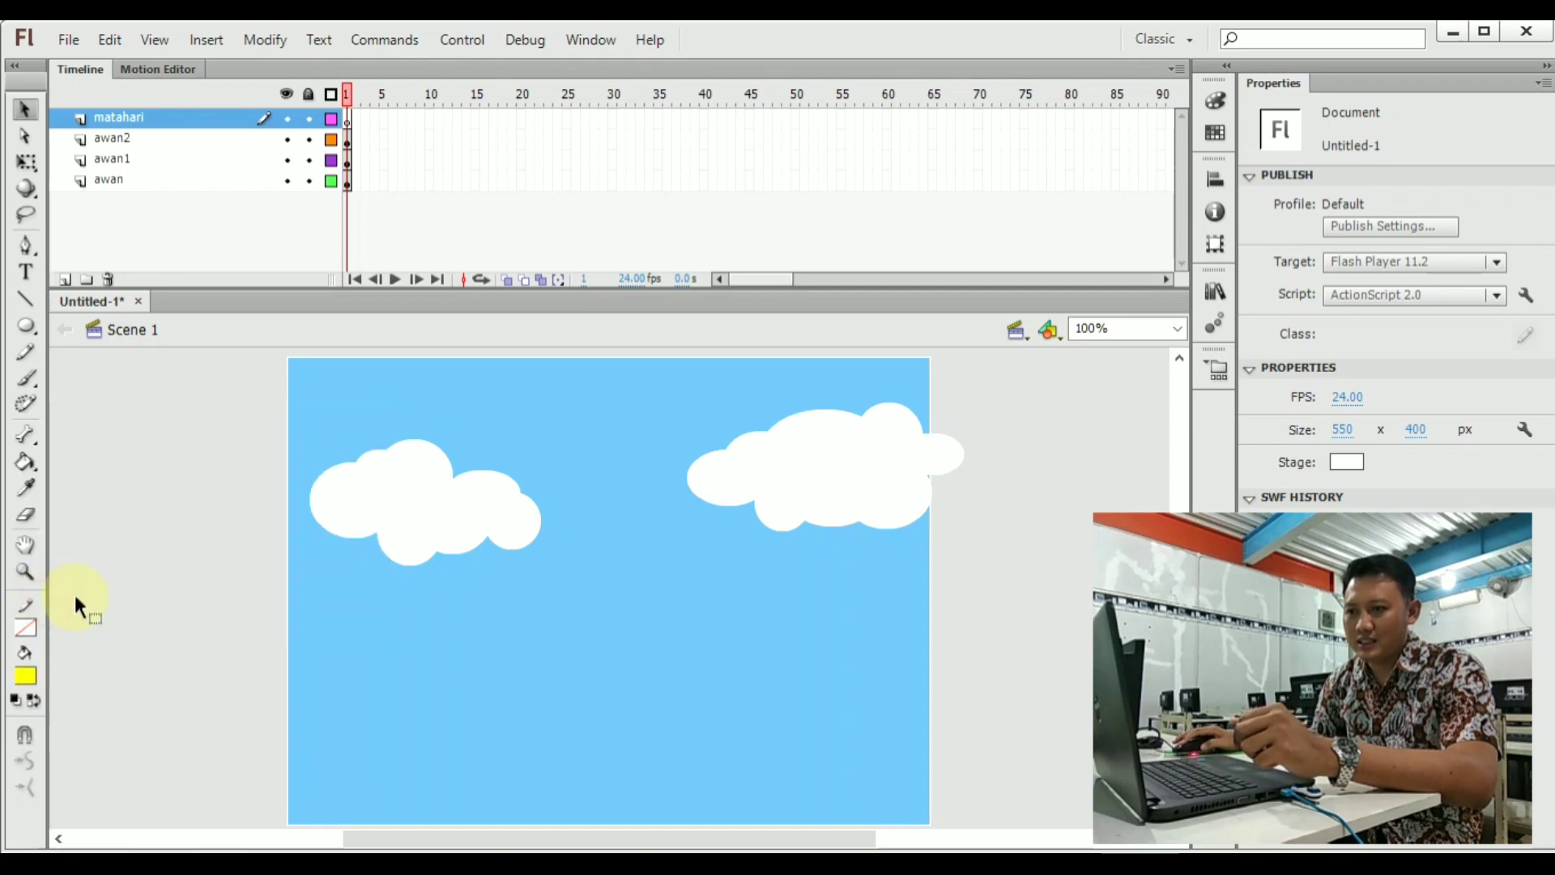
left_click(26, 326)
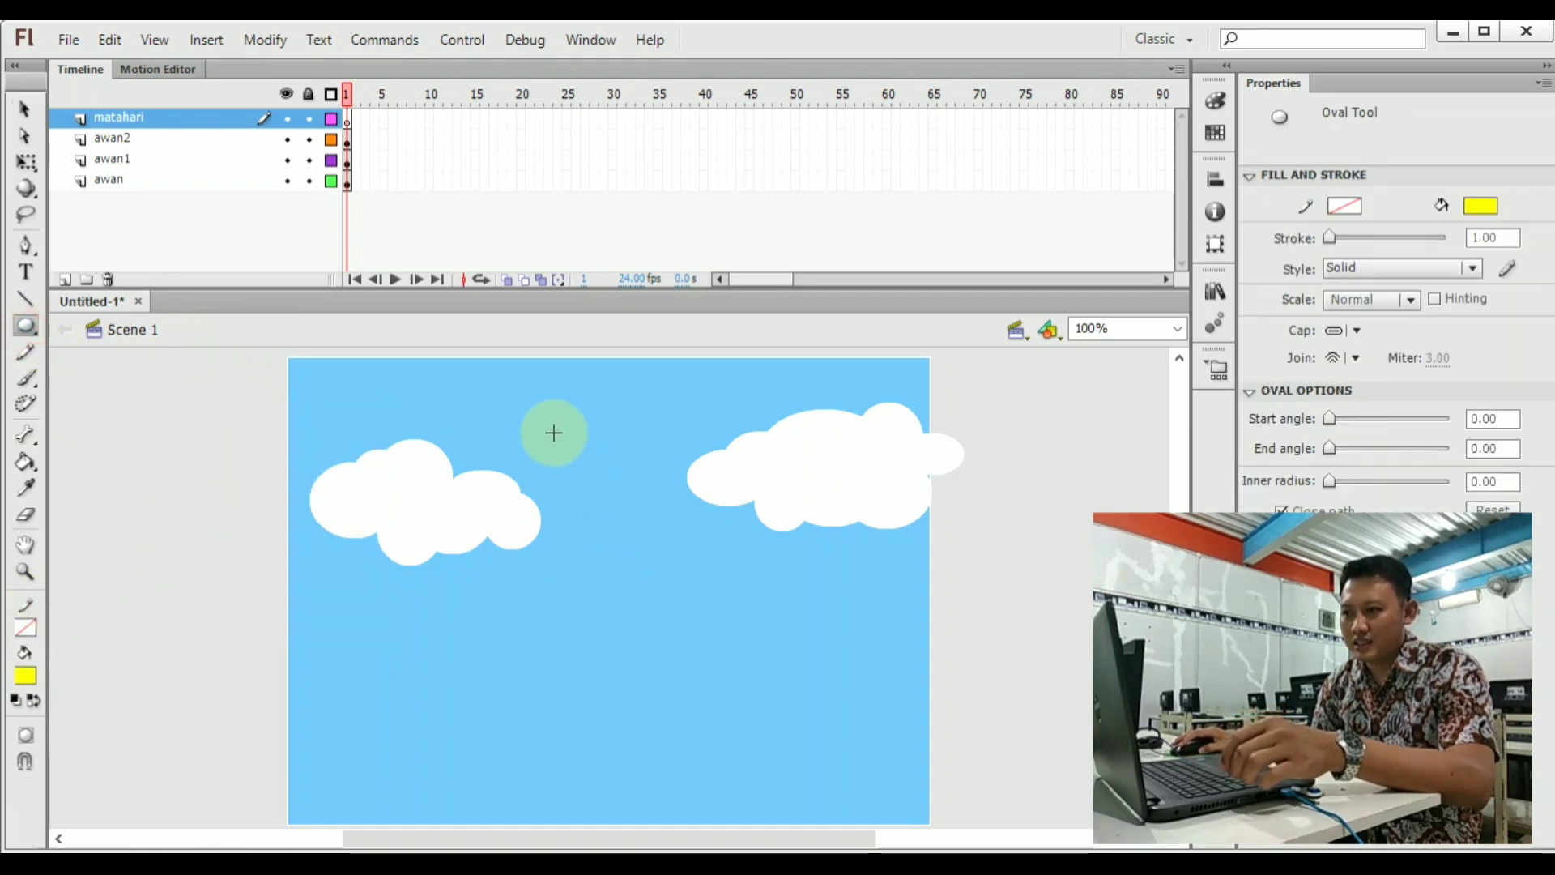
left_click_drag(515, 420, 648, 544)
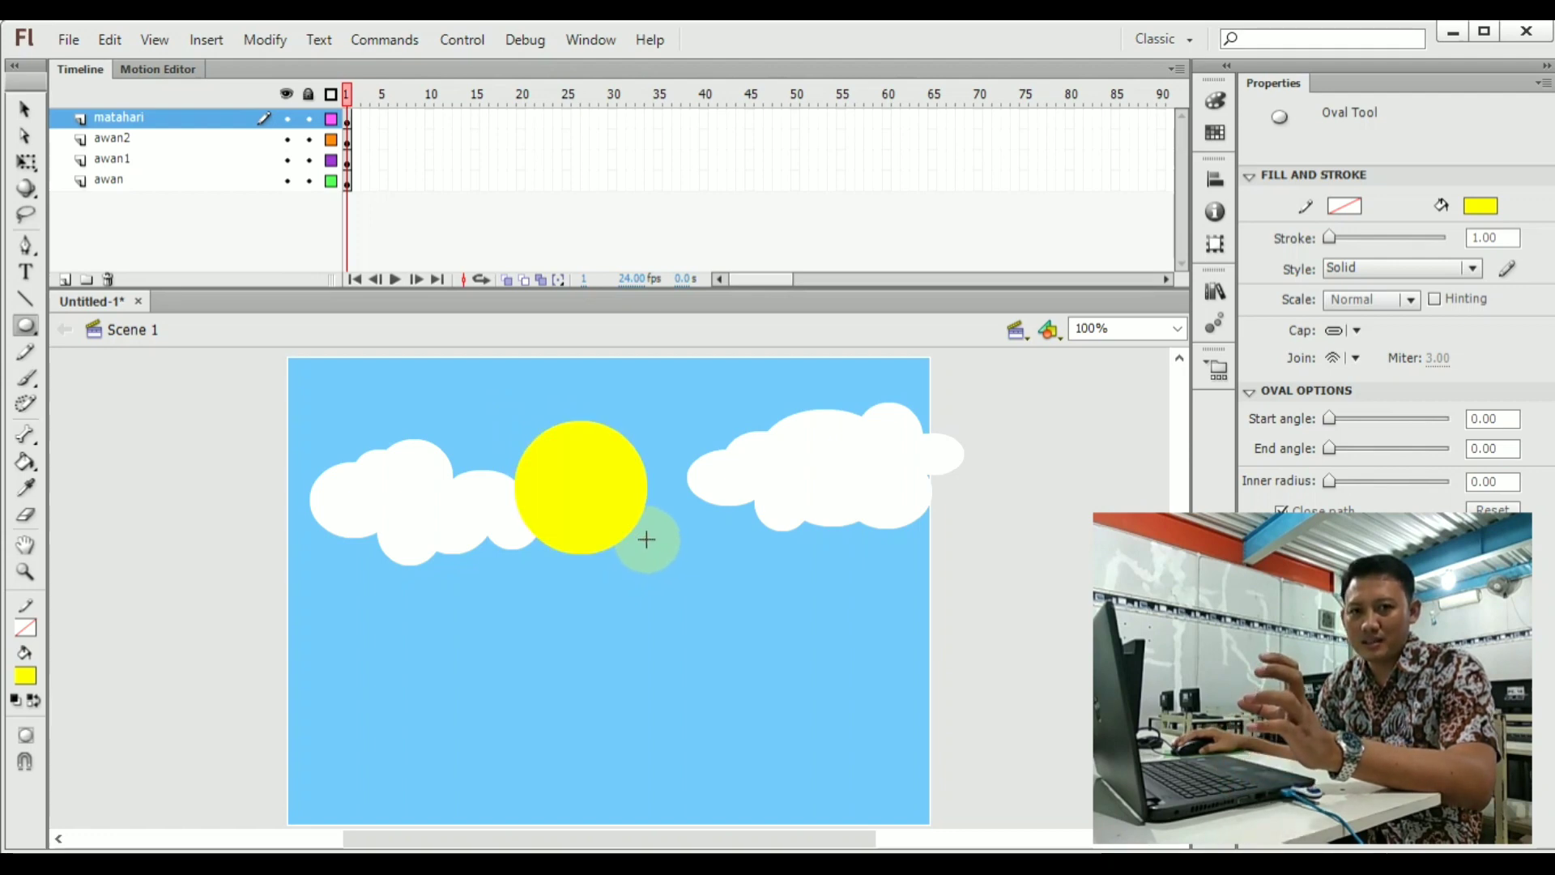
Reorder the layers so that awan1 is on top and awan2 is directly below it, both above matahari.
left_click(22, 108)
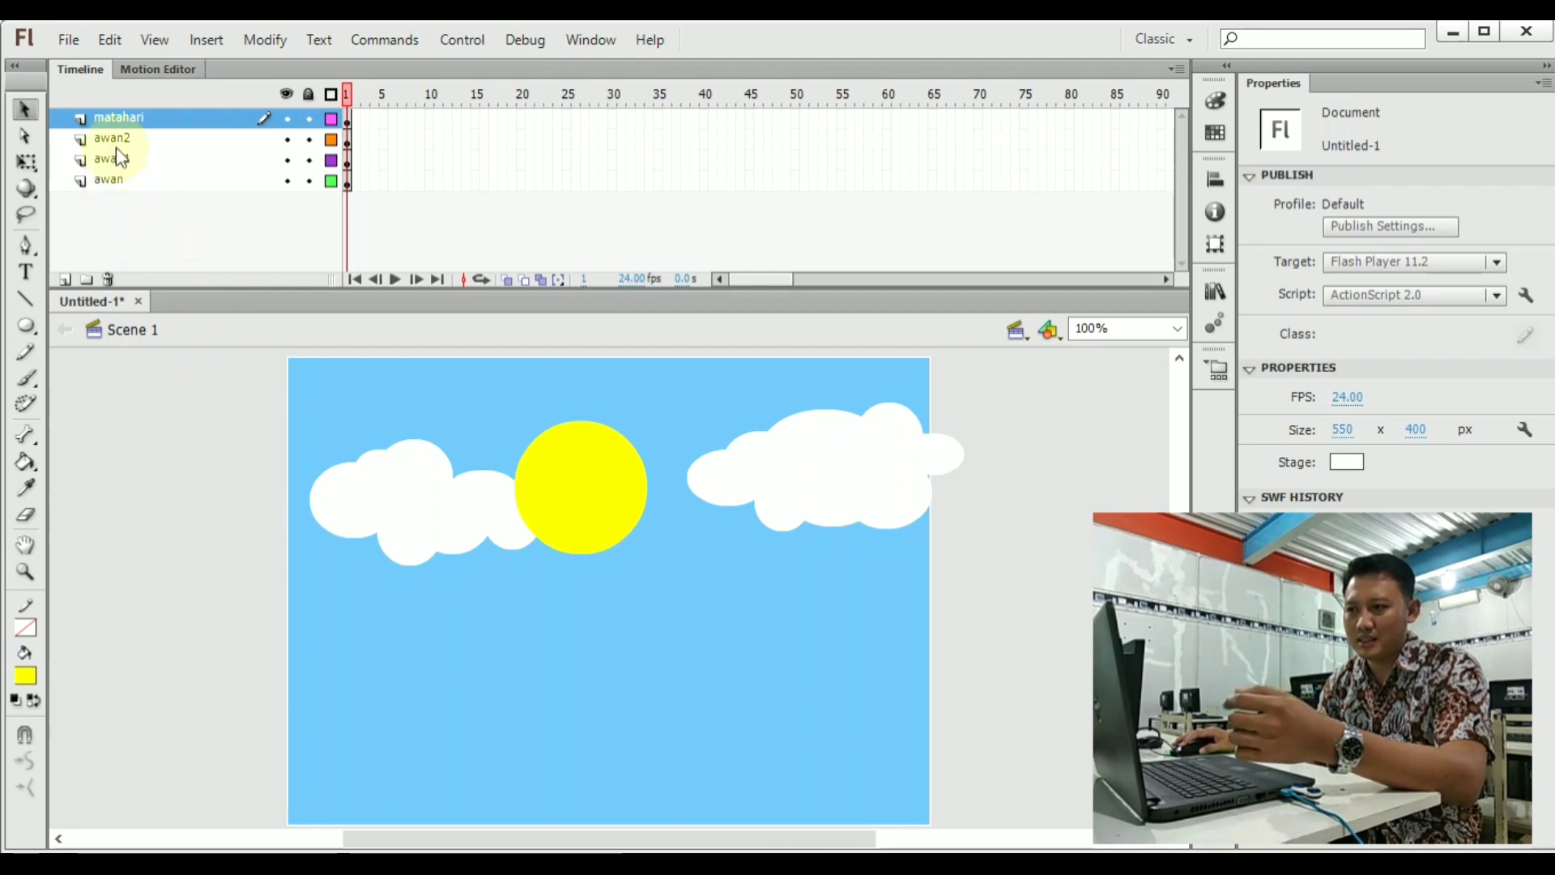
left_click(427, 502)
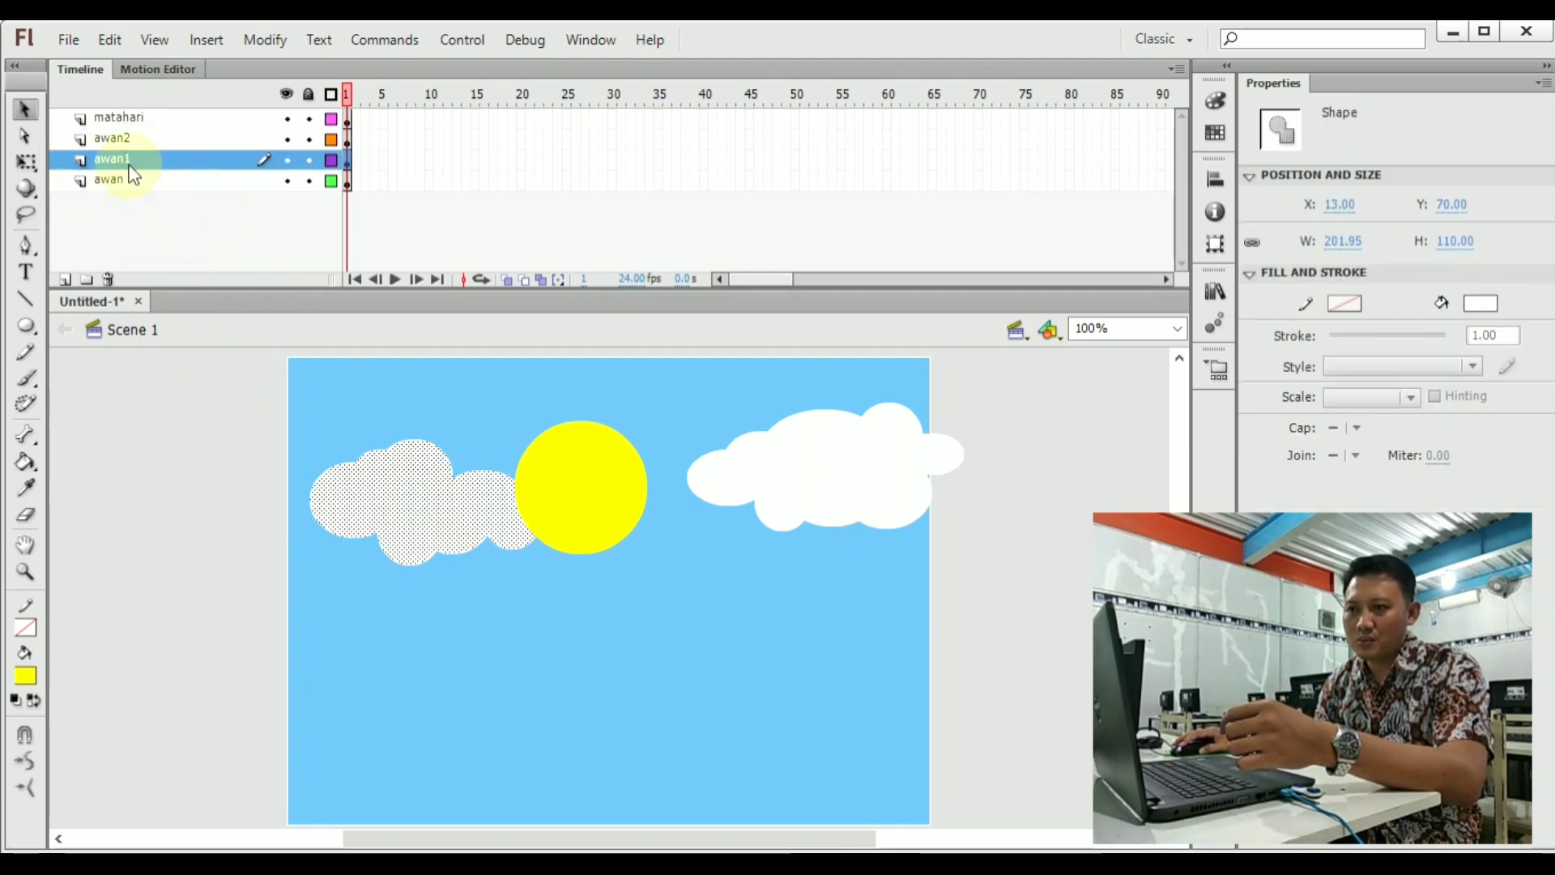
left_click_drag(136, 160, 147, 110)
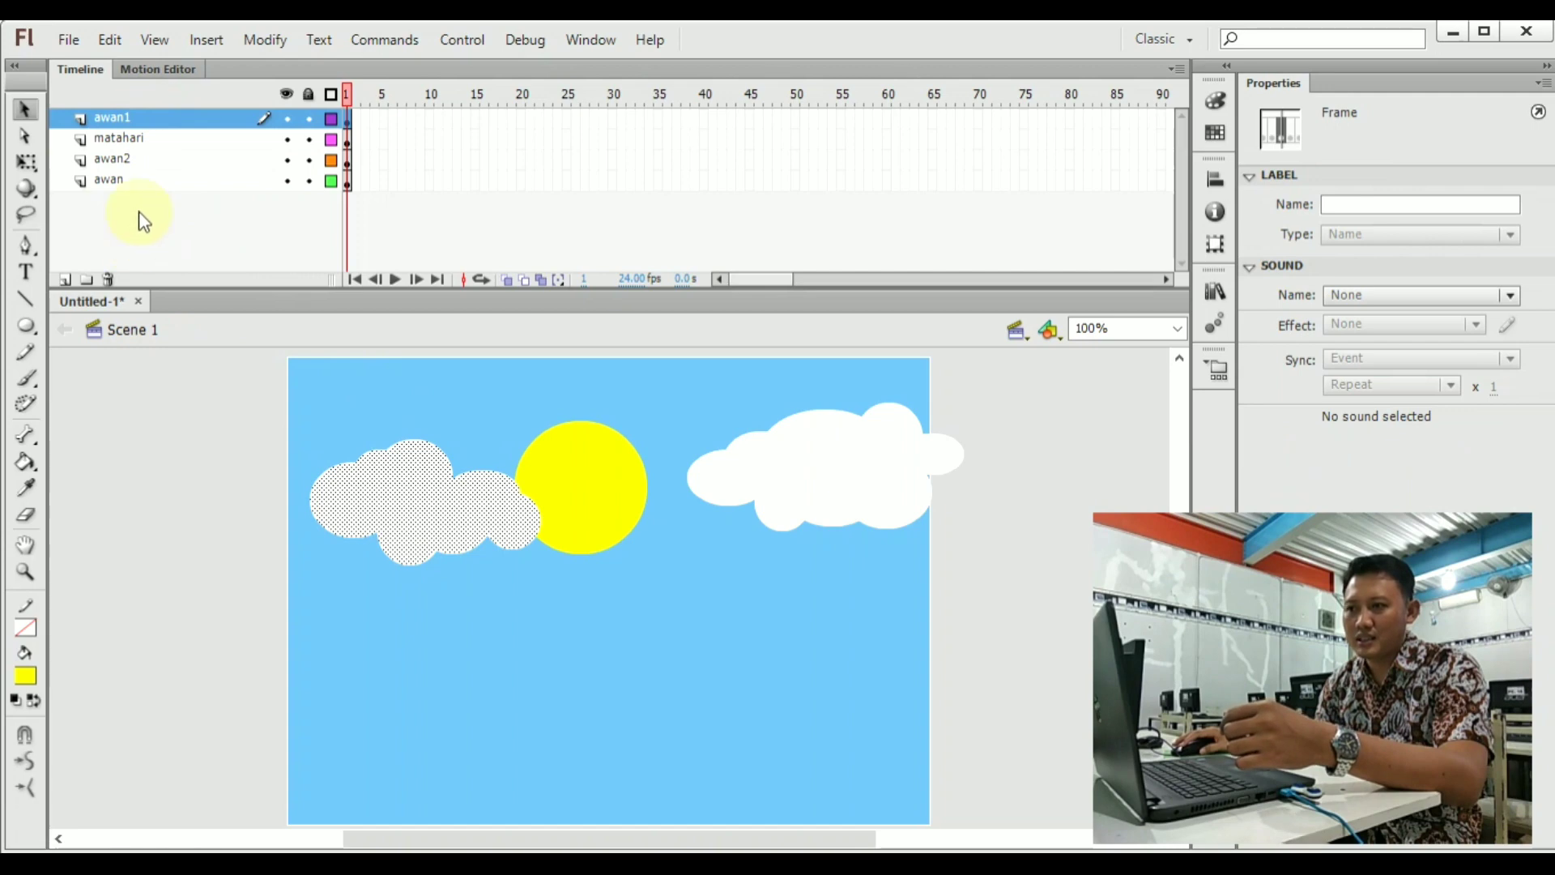
left_click_drag(122, 165, 134, 138)
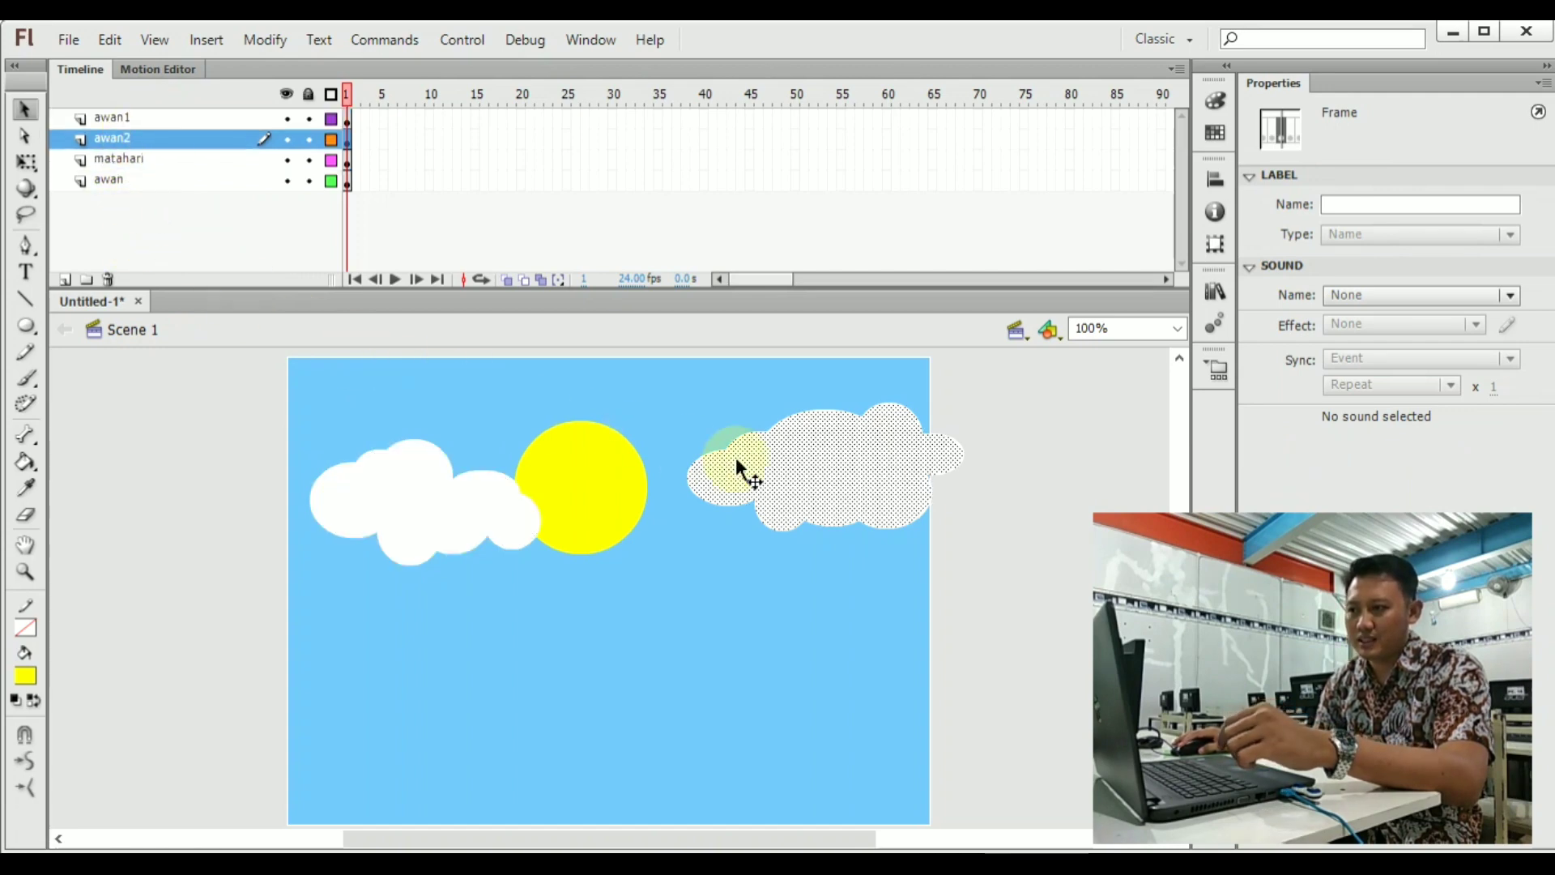
left_click(1014, 439)
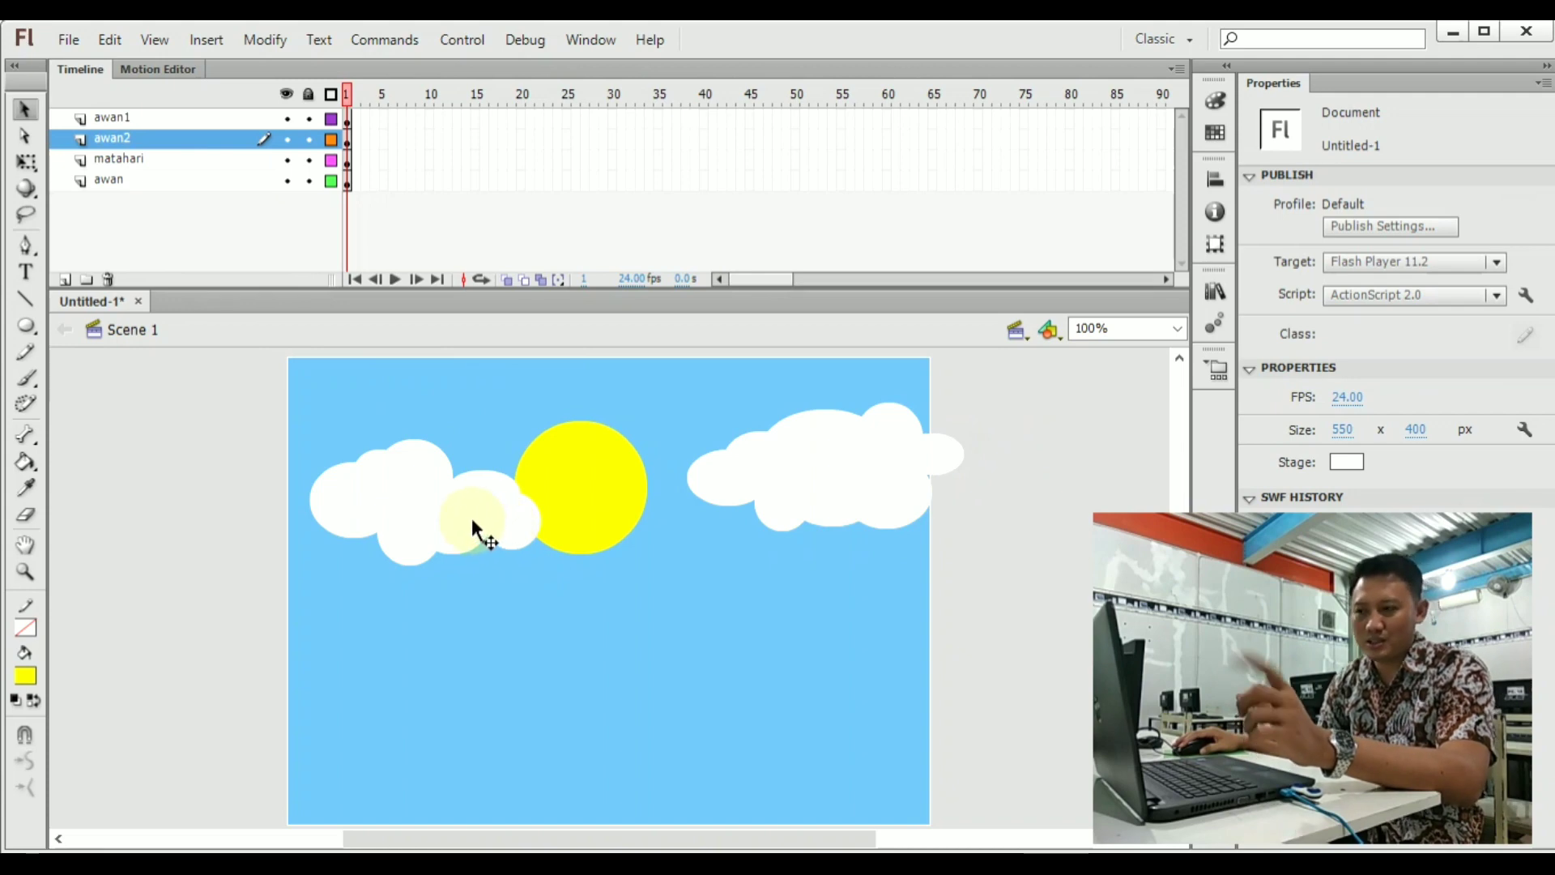
Move the awan1 cloud away from the sun so that it extends slightly past the stage's left edge.
left_click(444, 512)
left_click_drag(440, 514, 402, 515)
left_click(199, 460)
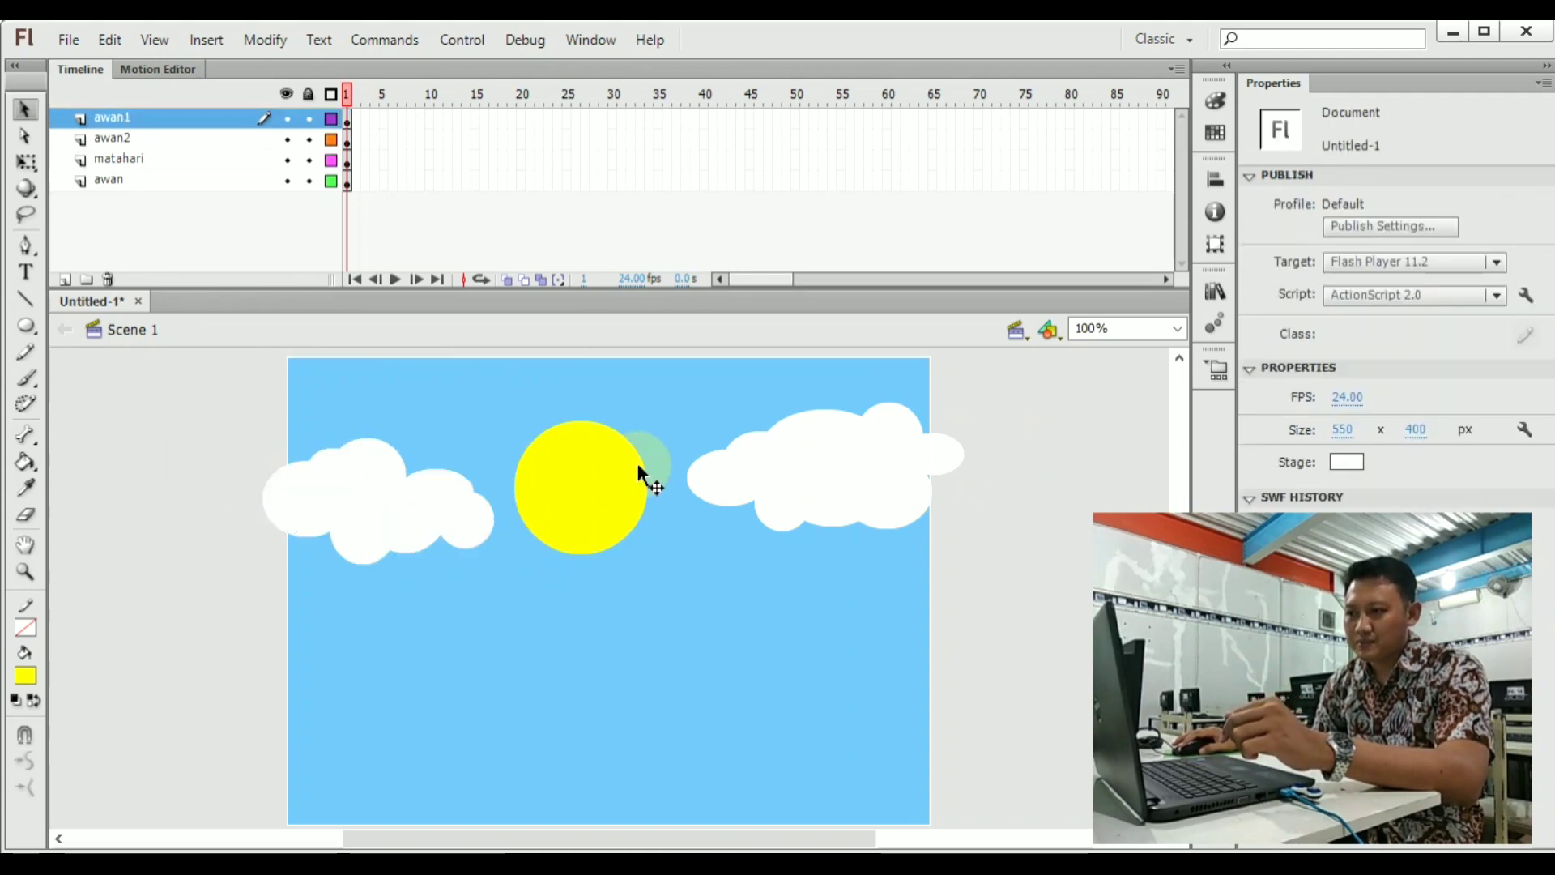
left_click(590, 680)
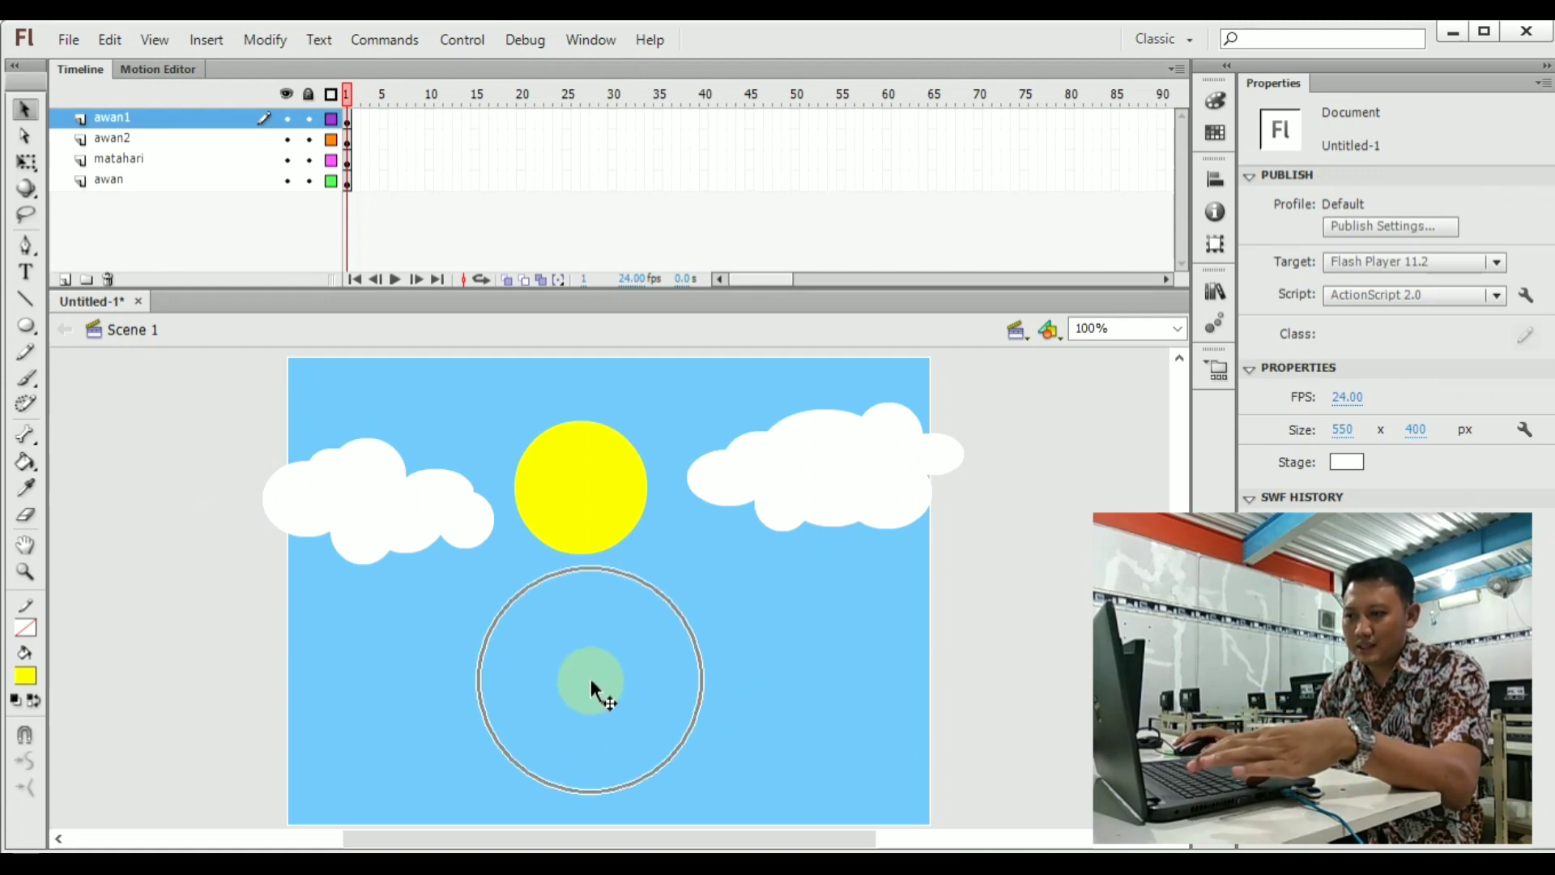
left_click(591, 680)
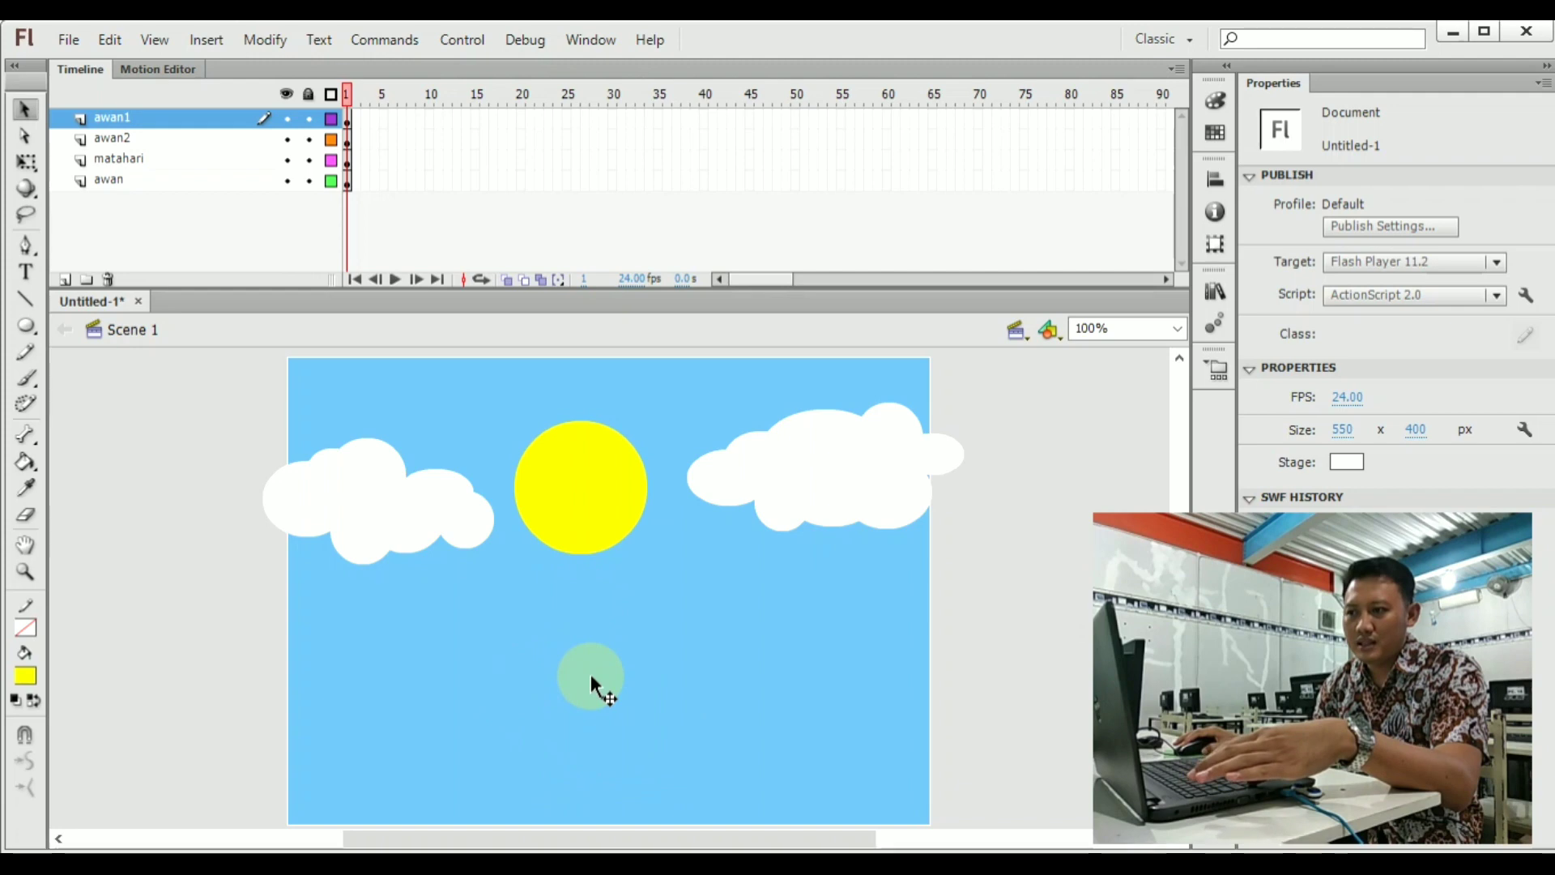
Rename the blue background layer awan as langit.
left_click(133, 182)
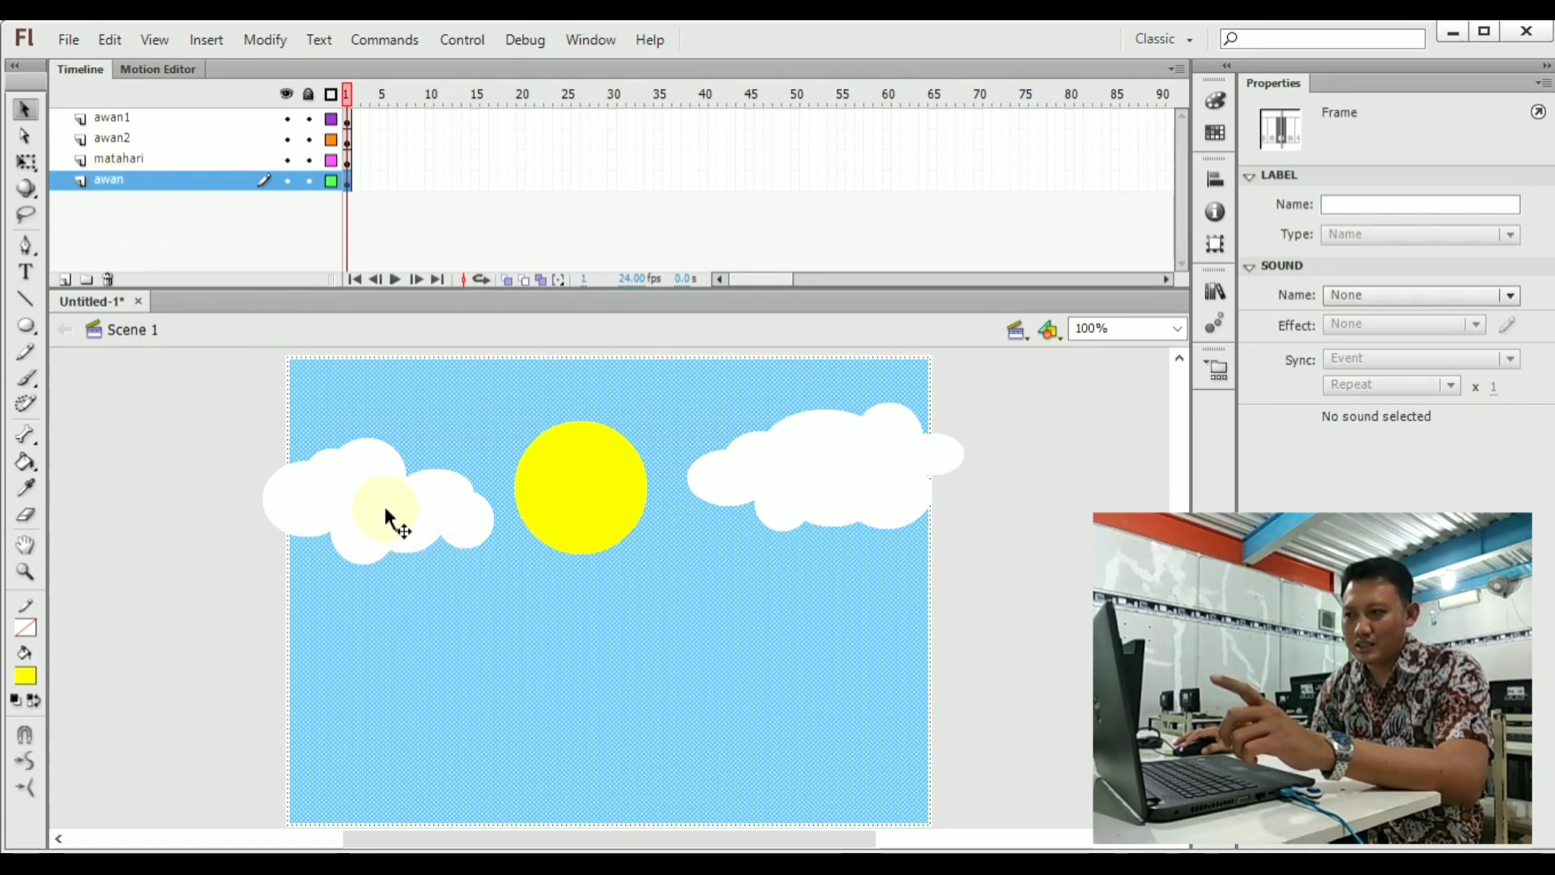
double_click(118, 180)
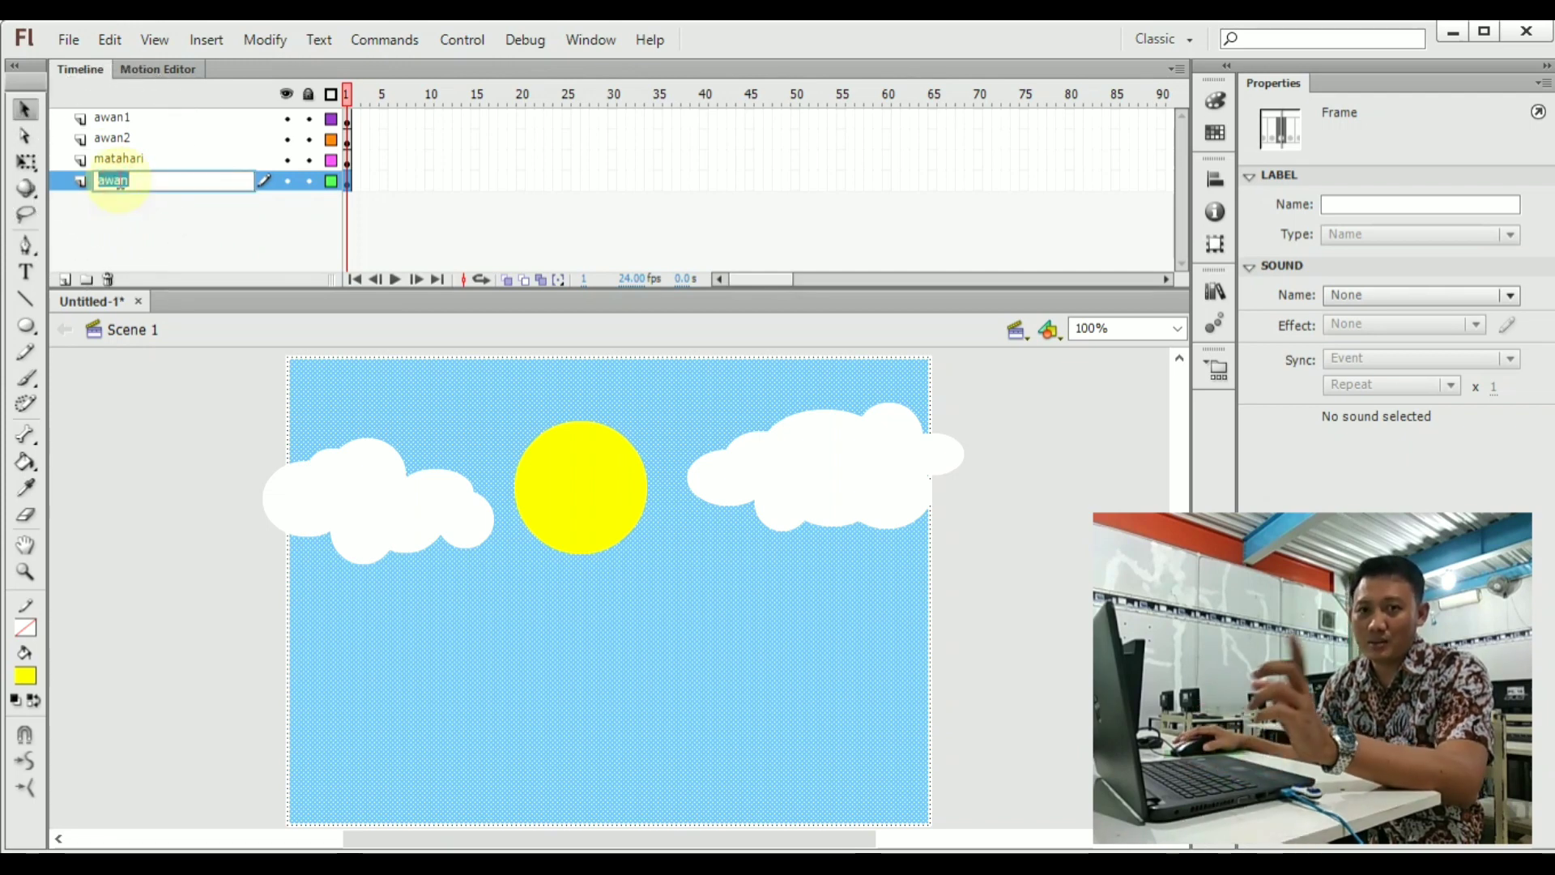
type("langit")
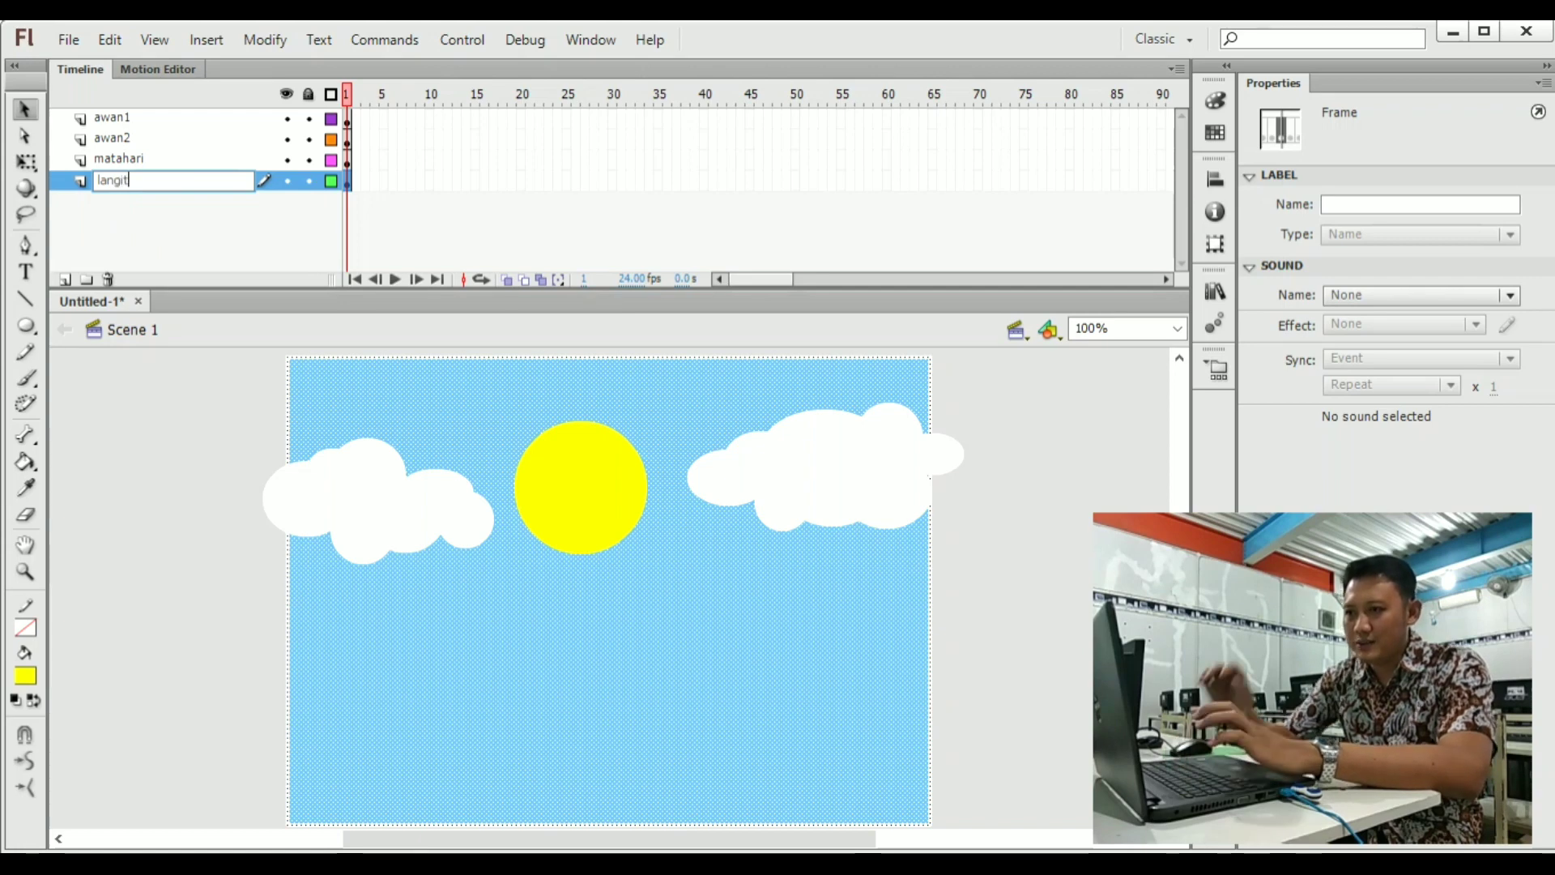
left_click(244, 419)
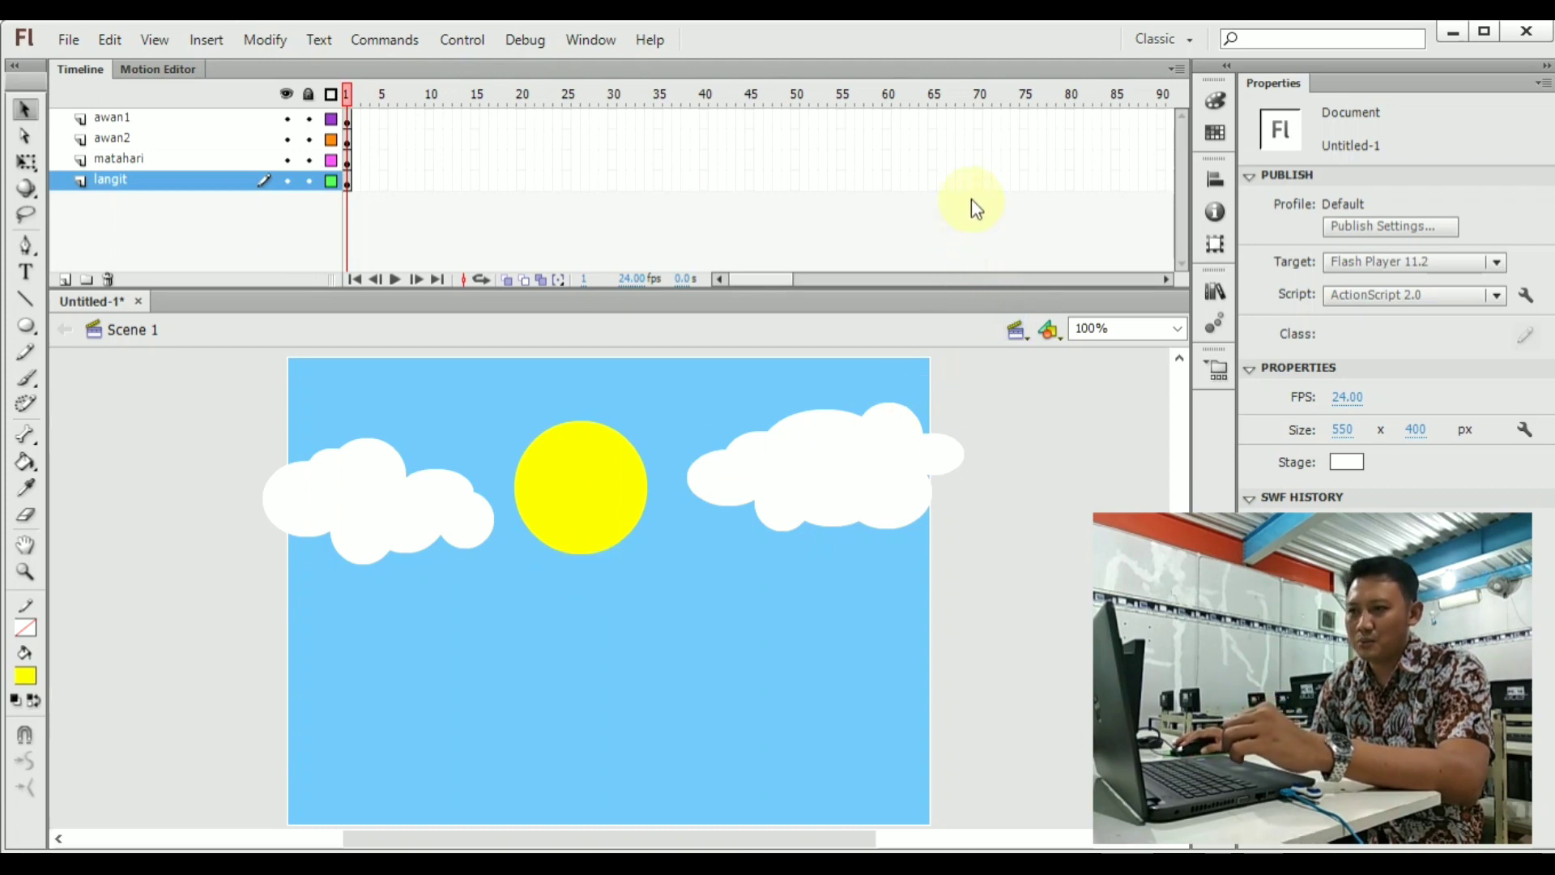
Extend the langit layer to frame 60 by inserting a frame there.
left_click(886, 181)
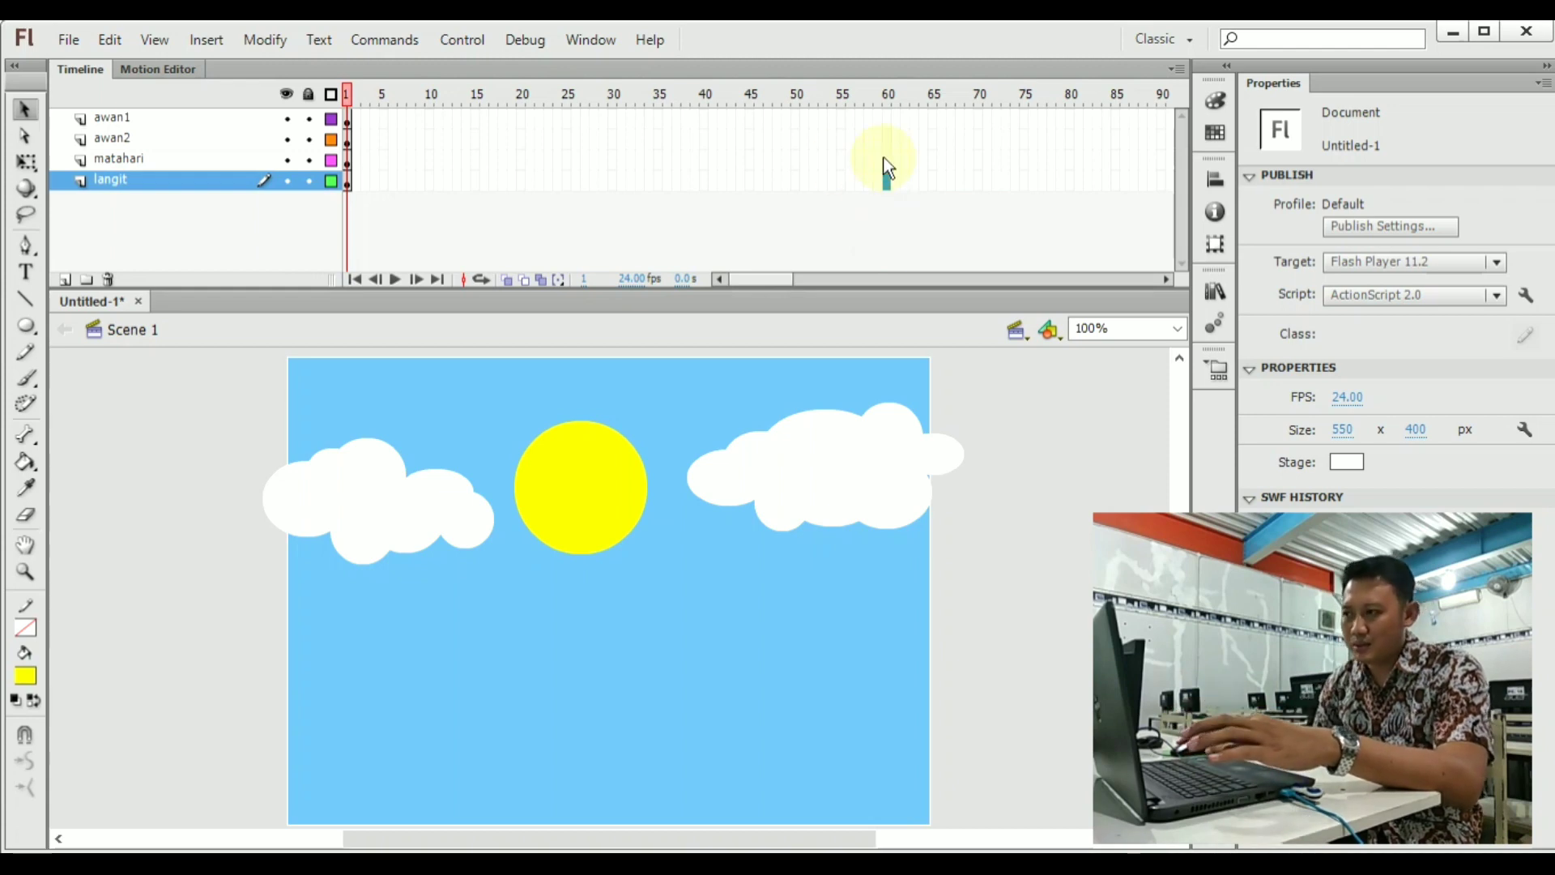
right_click(885, 186)
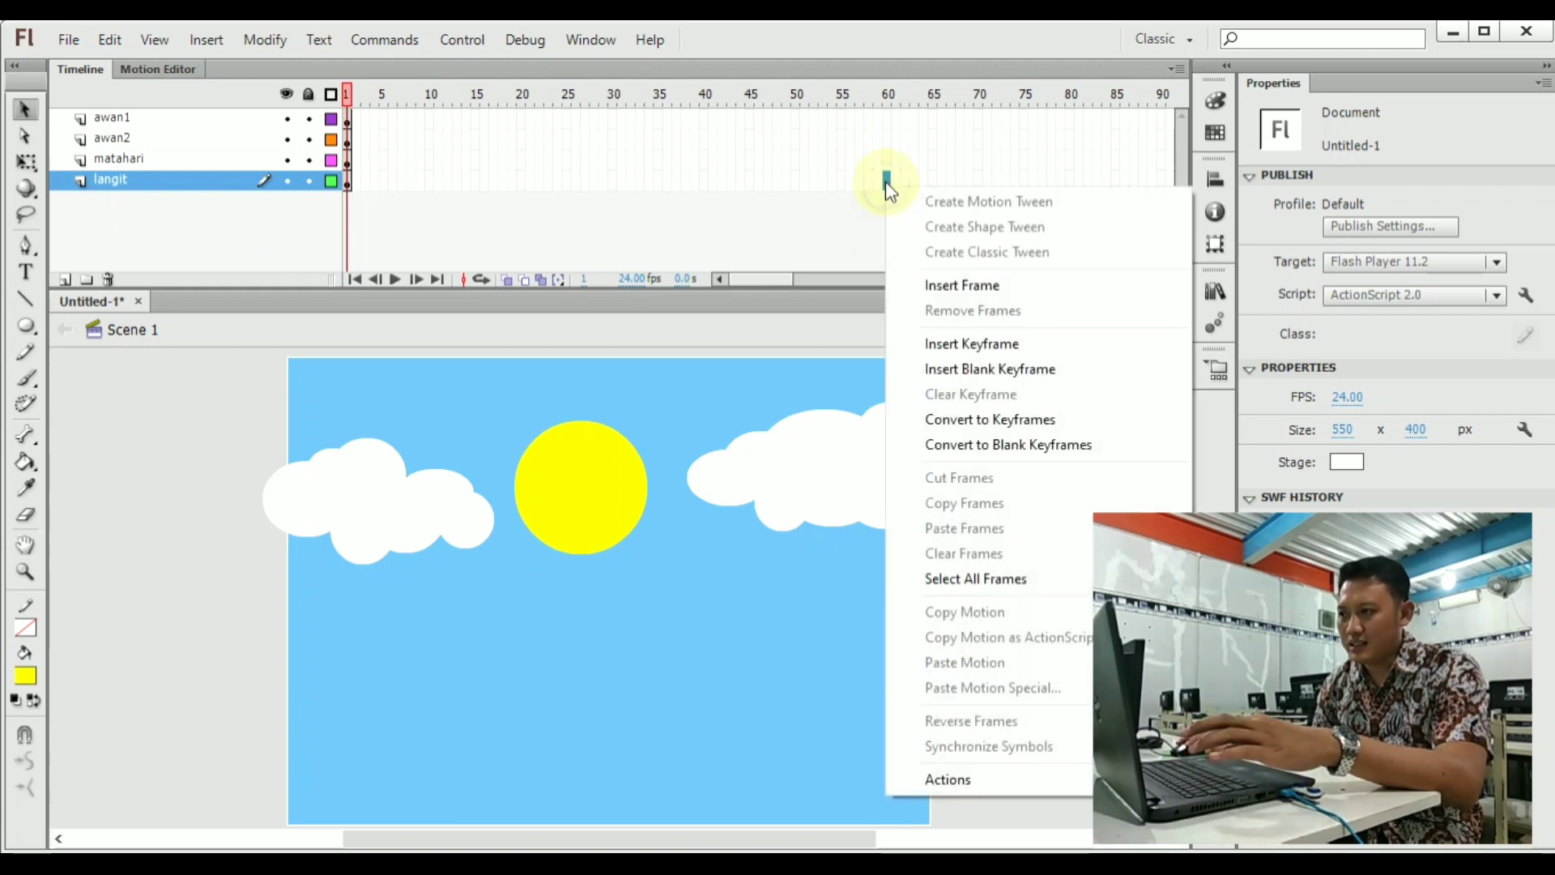
left_click(950, 287)
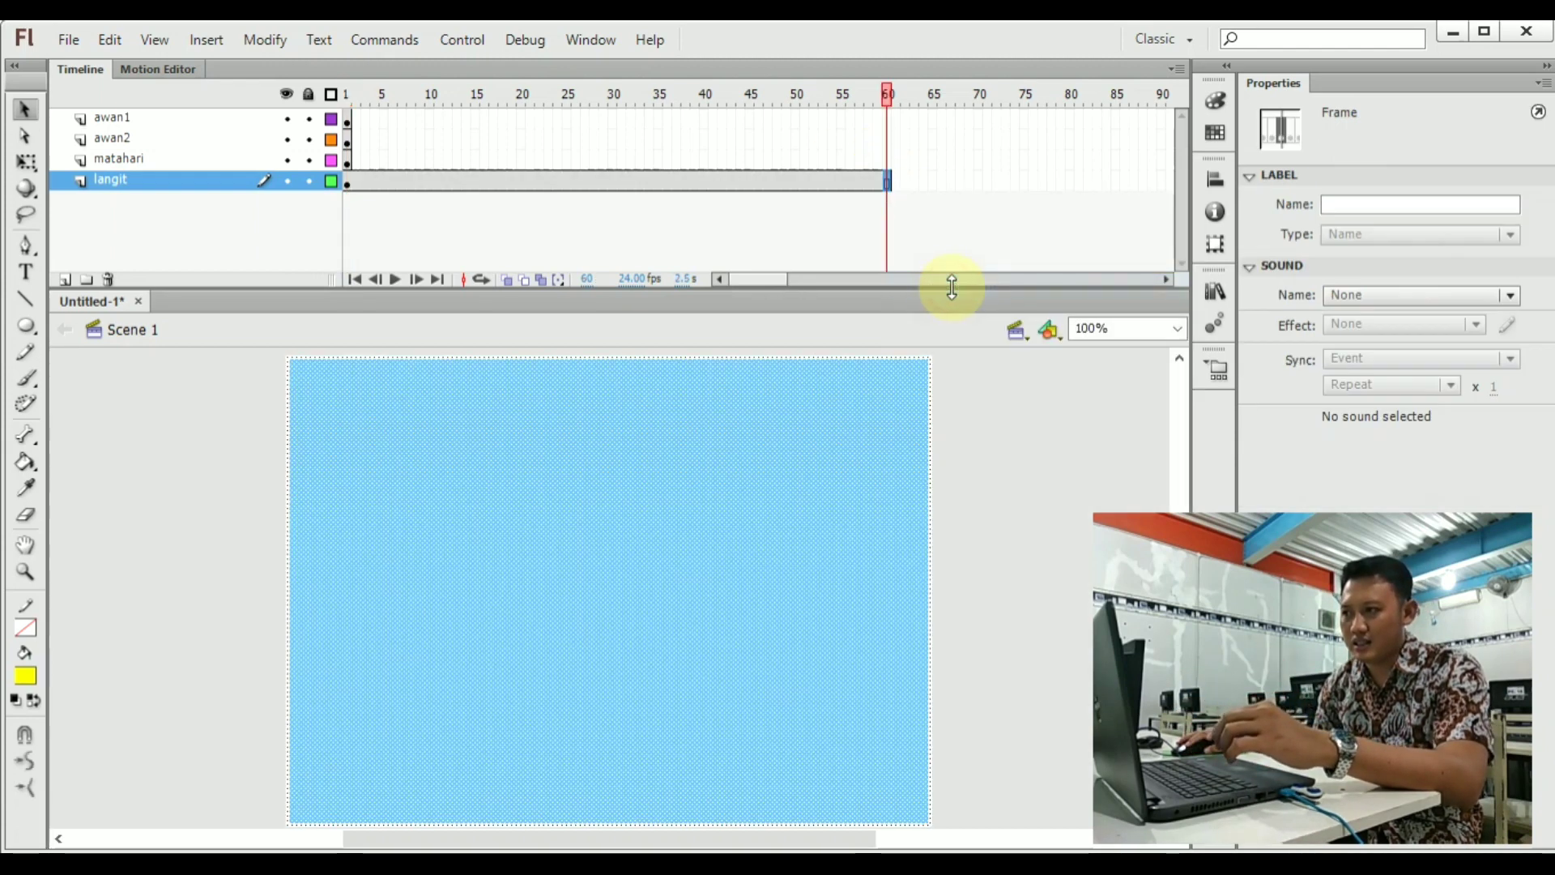
left_click(1009, 451)
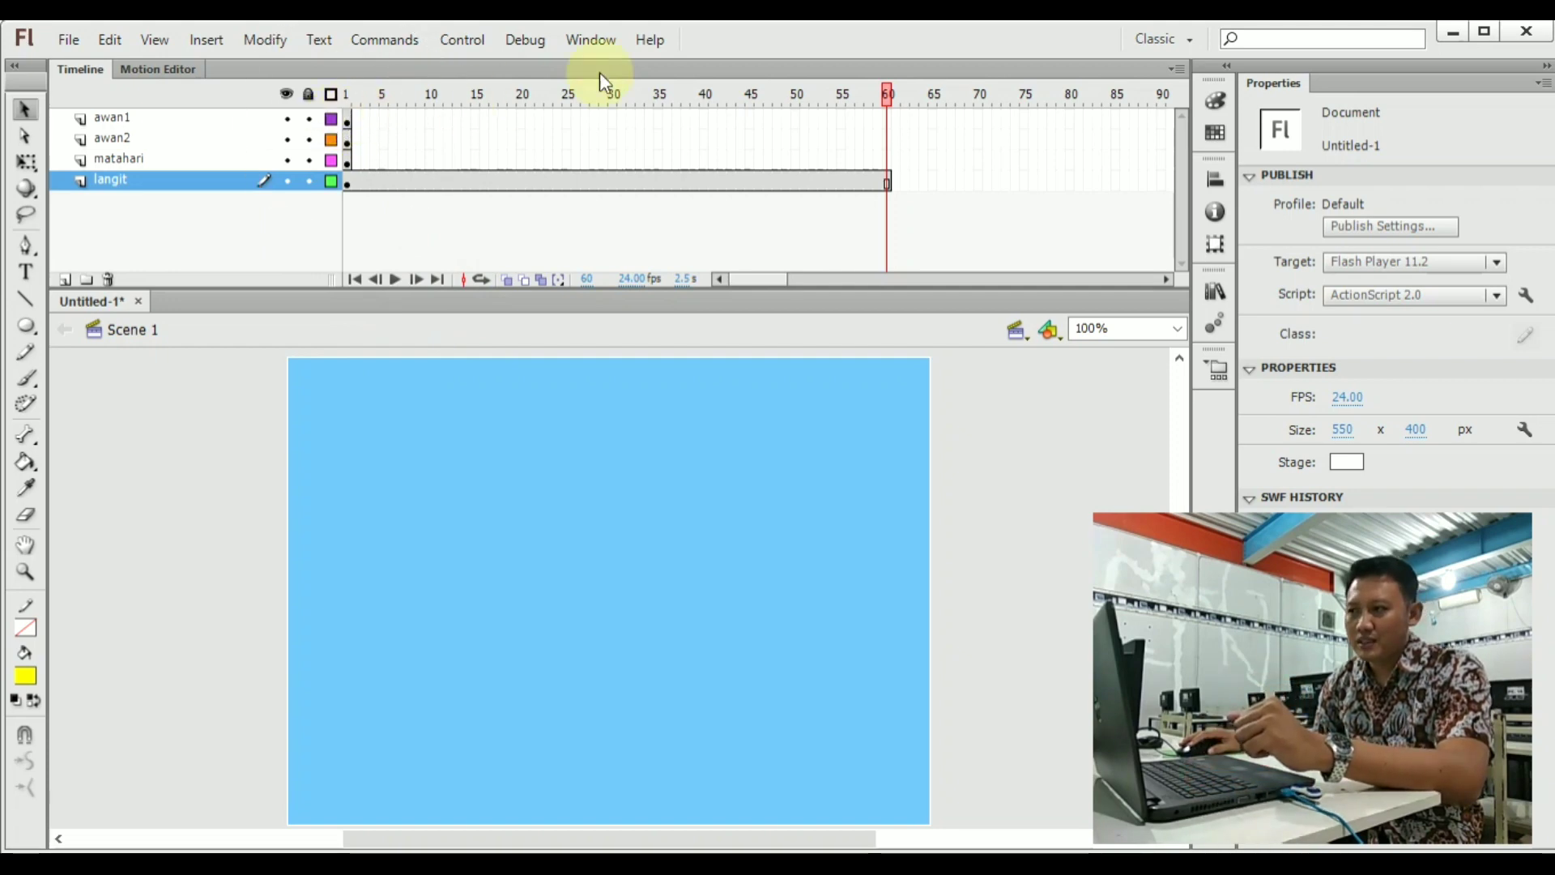
Return to frame 1 and move the sun closer to the awan1 cloud, at about X 154, Y 34.
left_click_drag(886, 95, 351, 162)
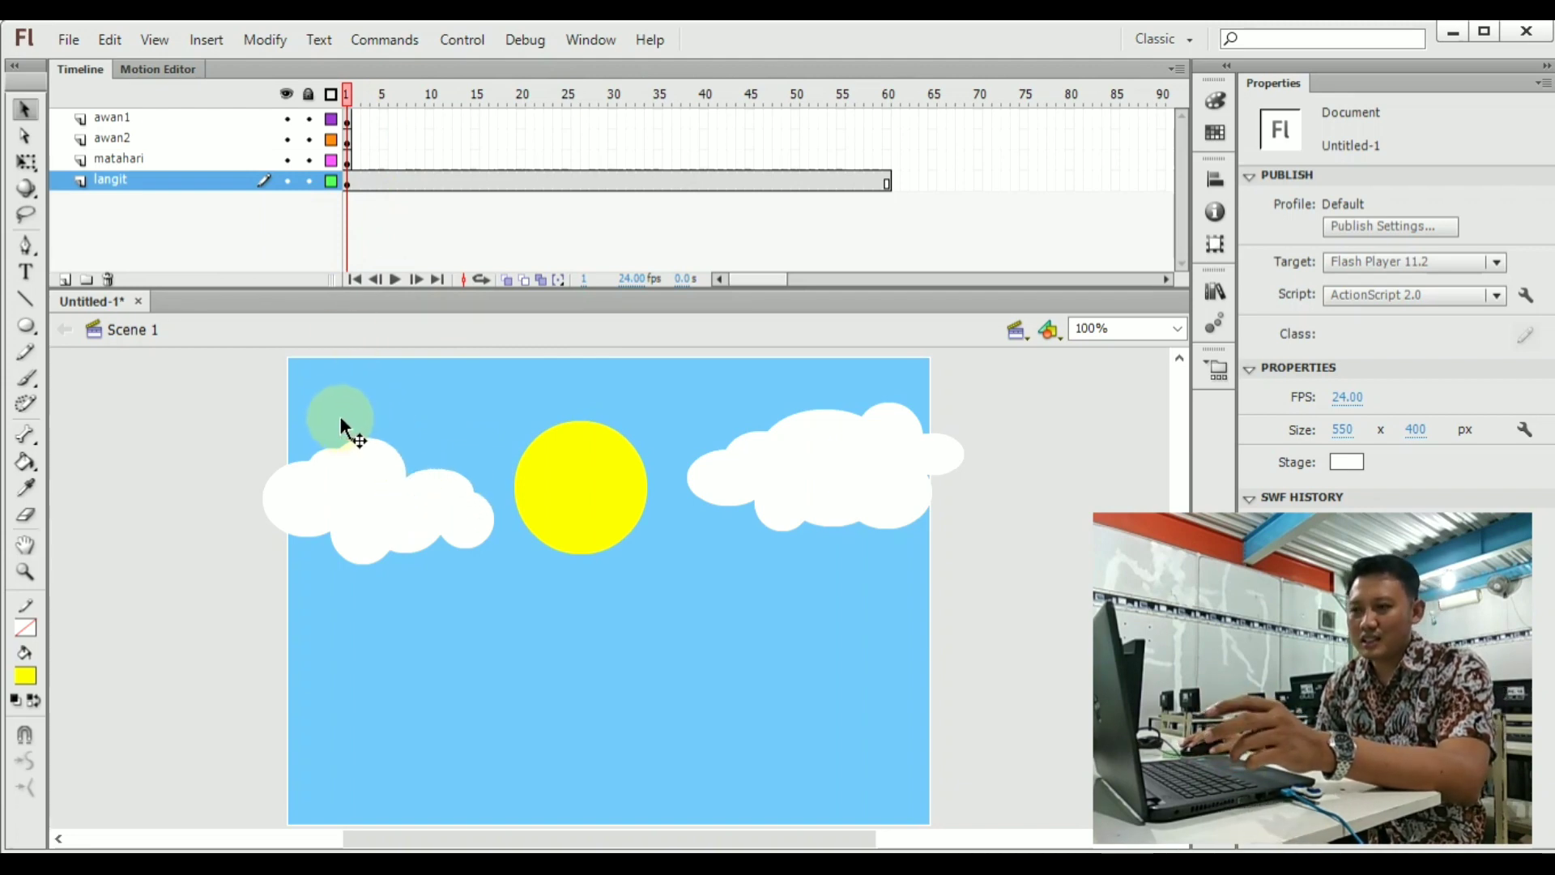
left_click(549, 480)
left_click_drag(550, 474, 343, 464)
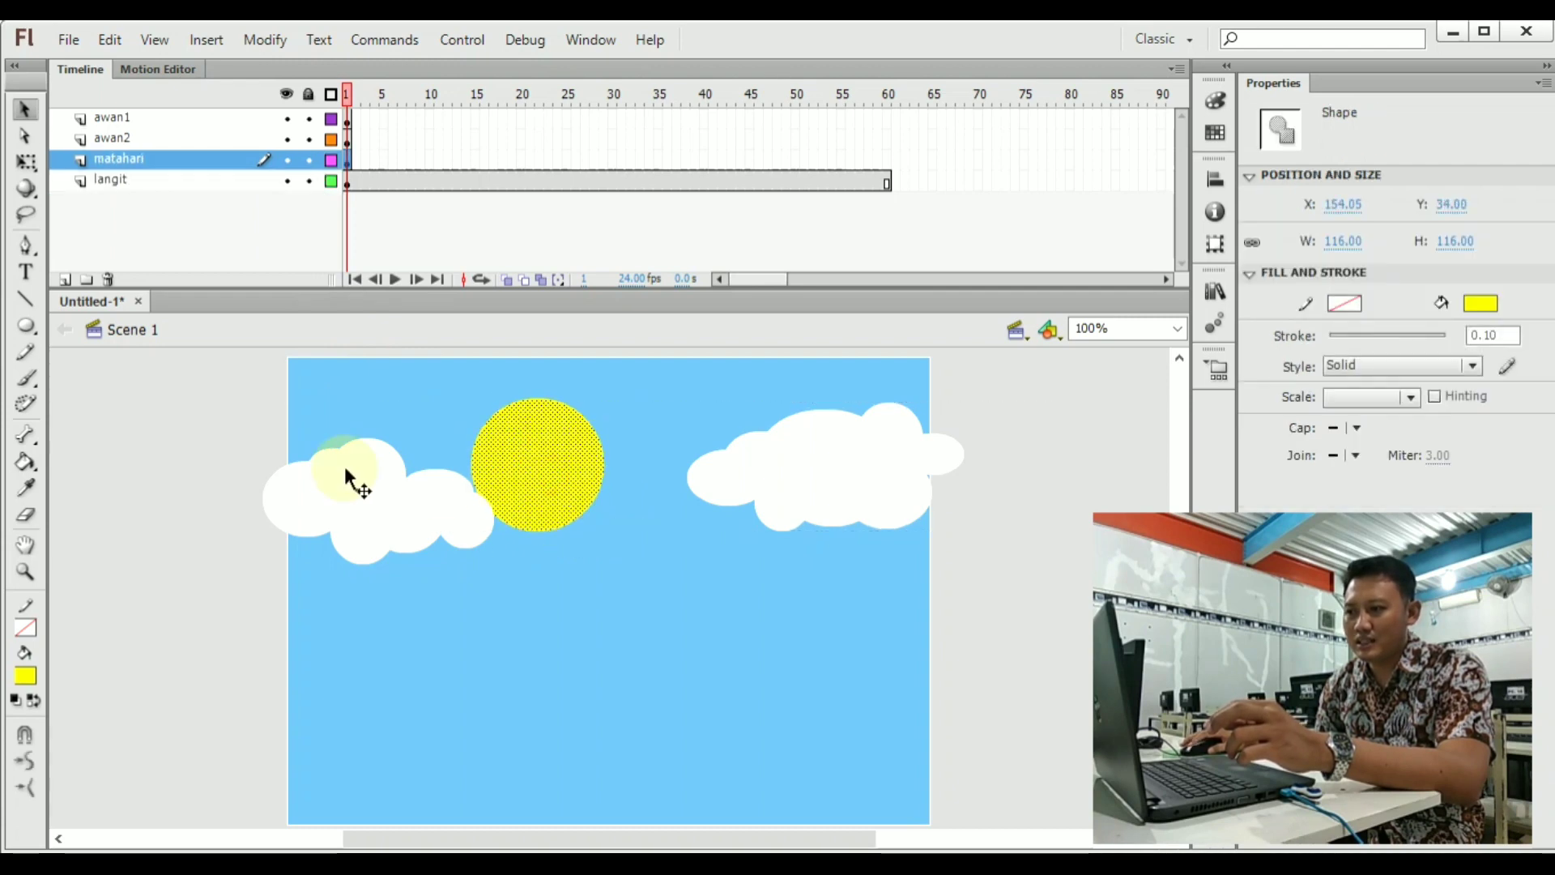
left_click(206, 445)
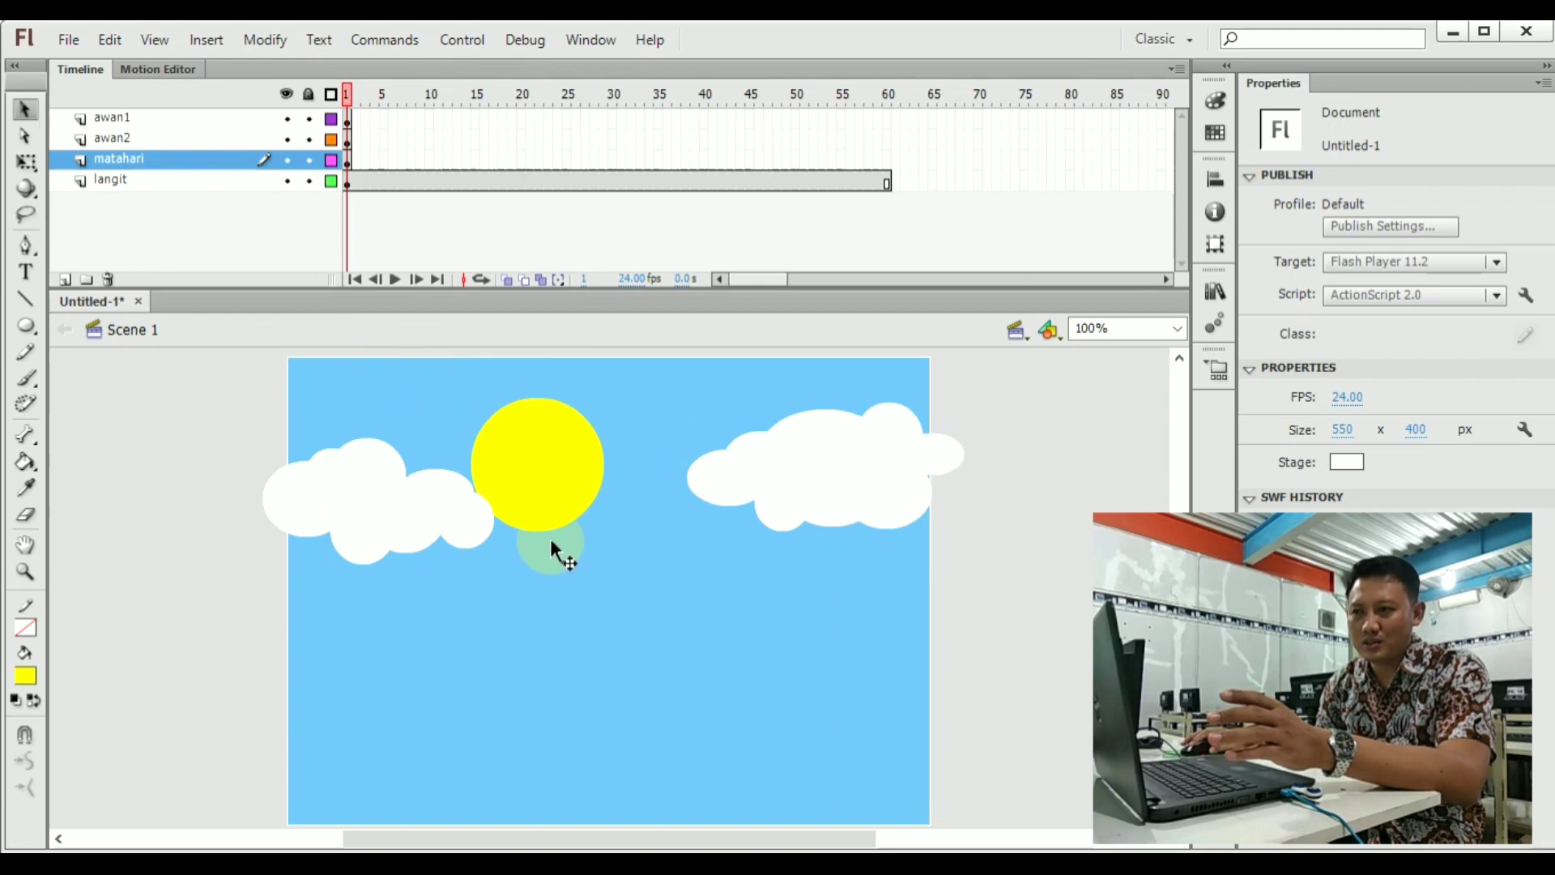
Insert a keyframe at frame 15 of awan1 and move its cloud there to about X 113, Y 49.
left_click(218, 123)
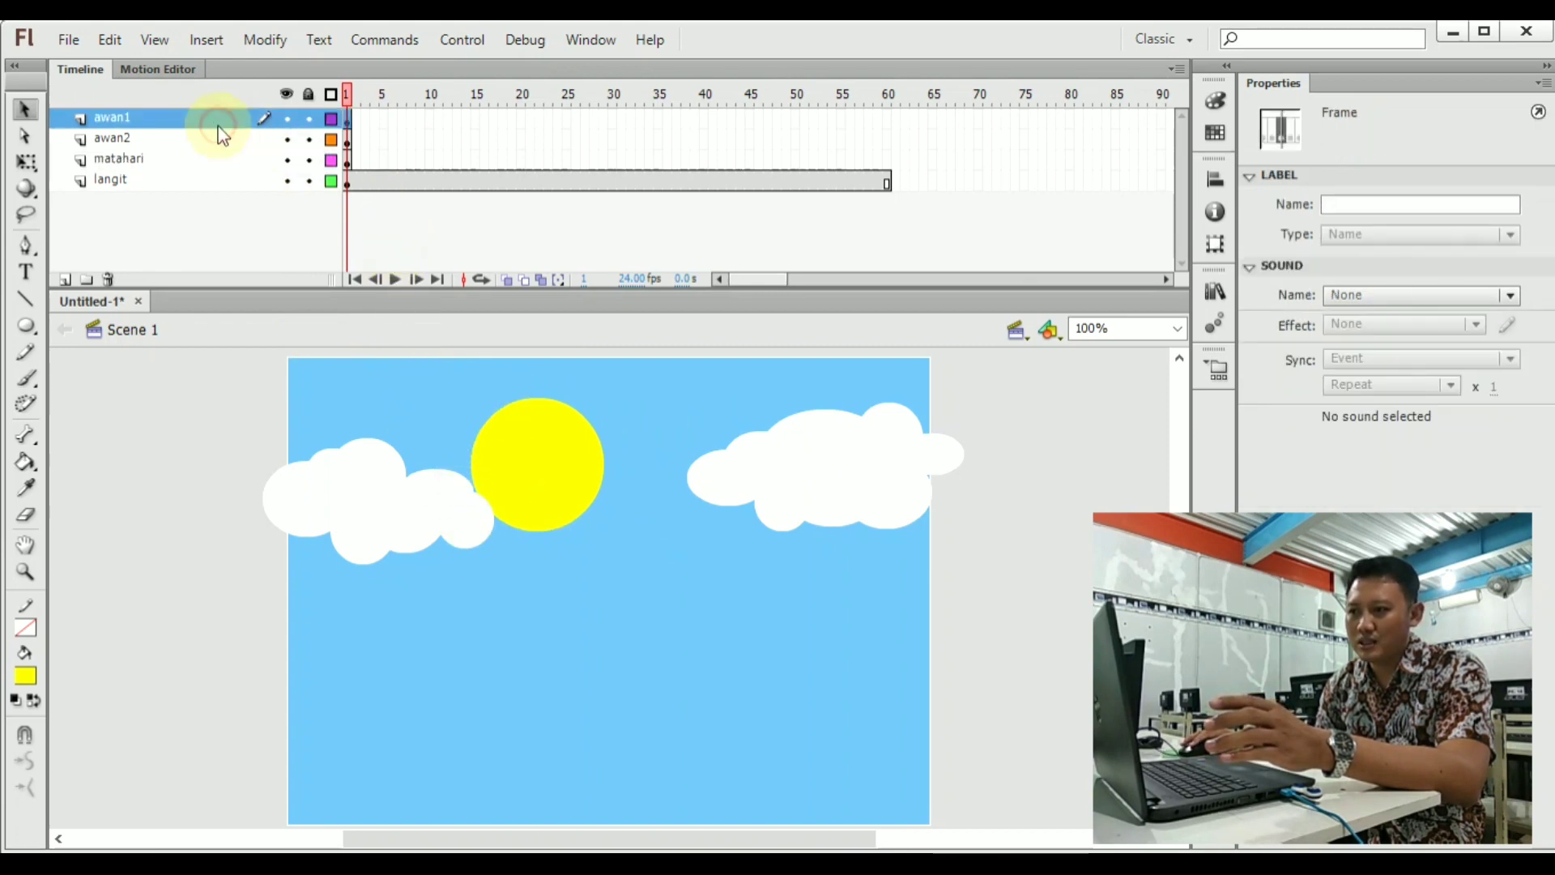
left_click(476, 119)
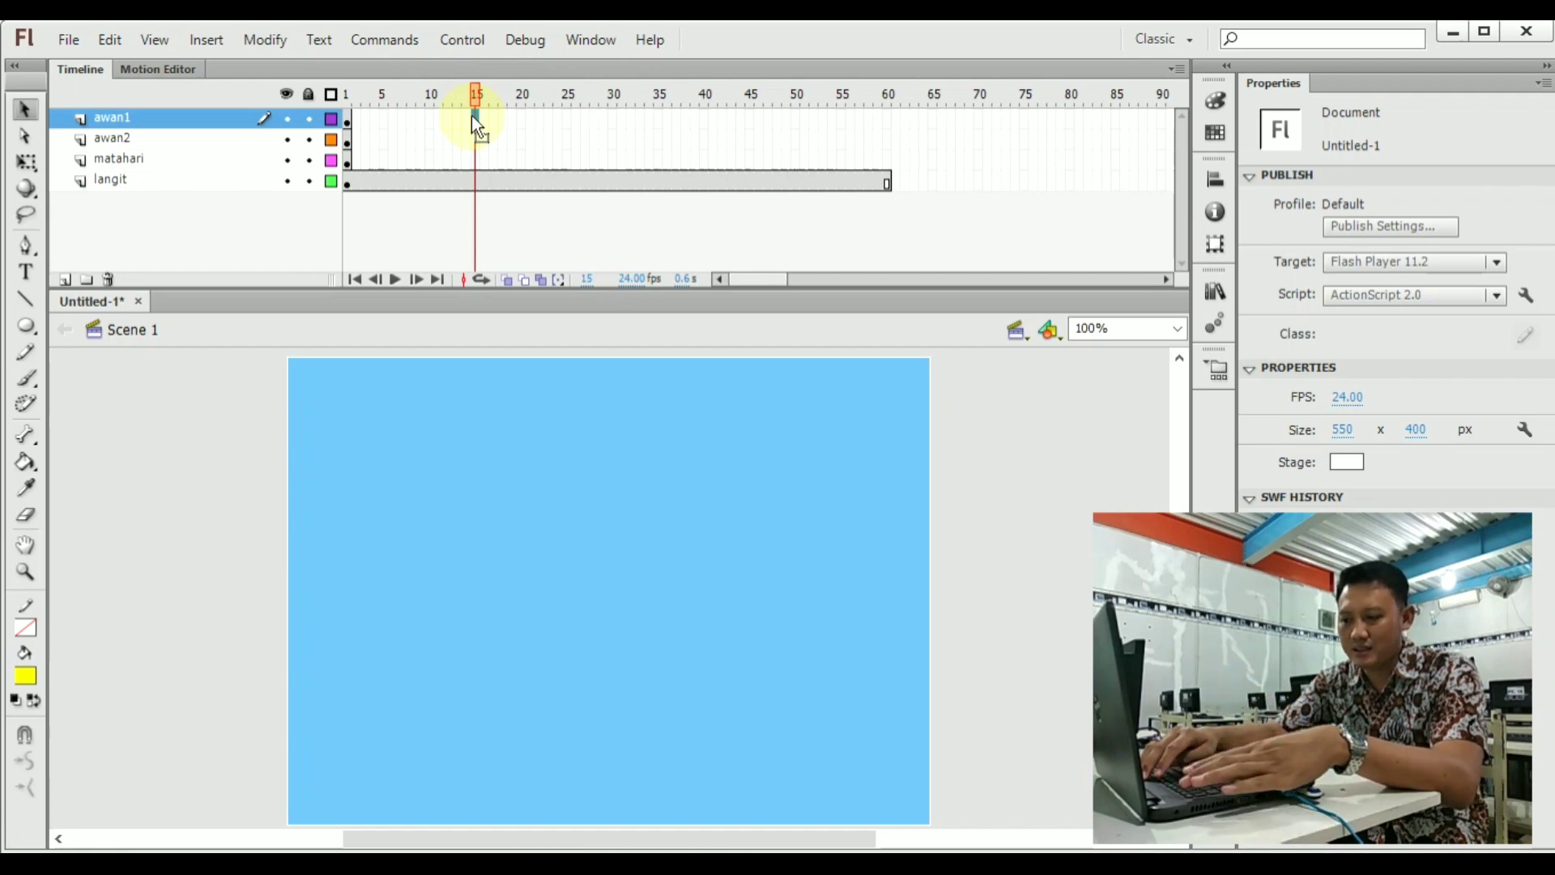
key("F5")
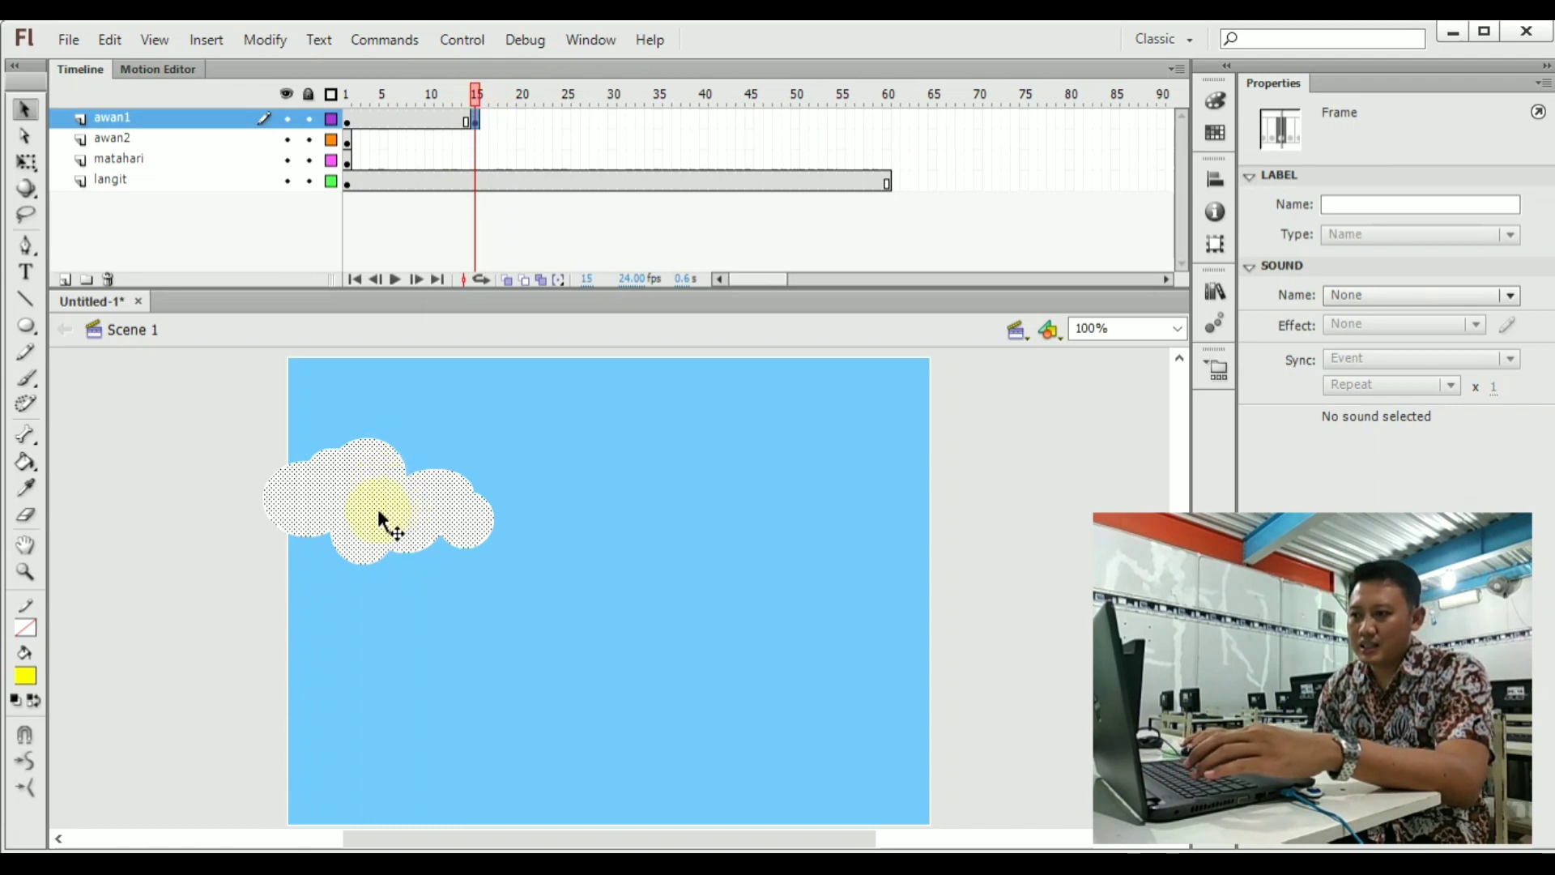
left_click_drag(378, 508, 539, 488)
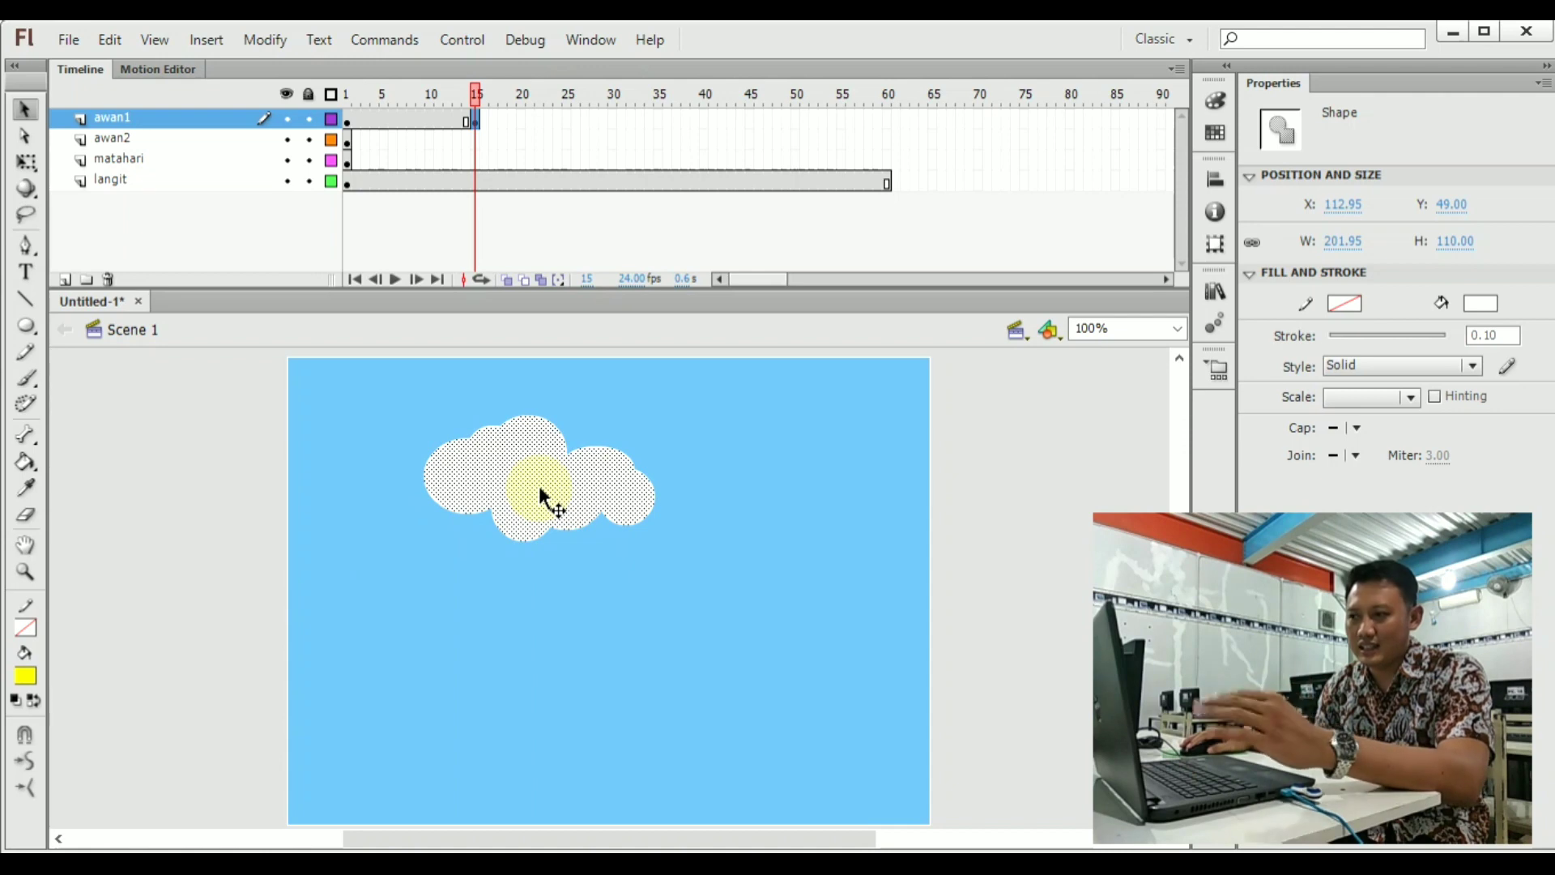
Insert a keyframe at frame 15 of awan2 and move its cloud there to about X 187, Y 25.
left_click(476, 140)
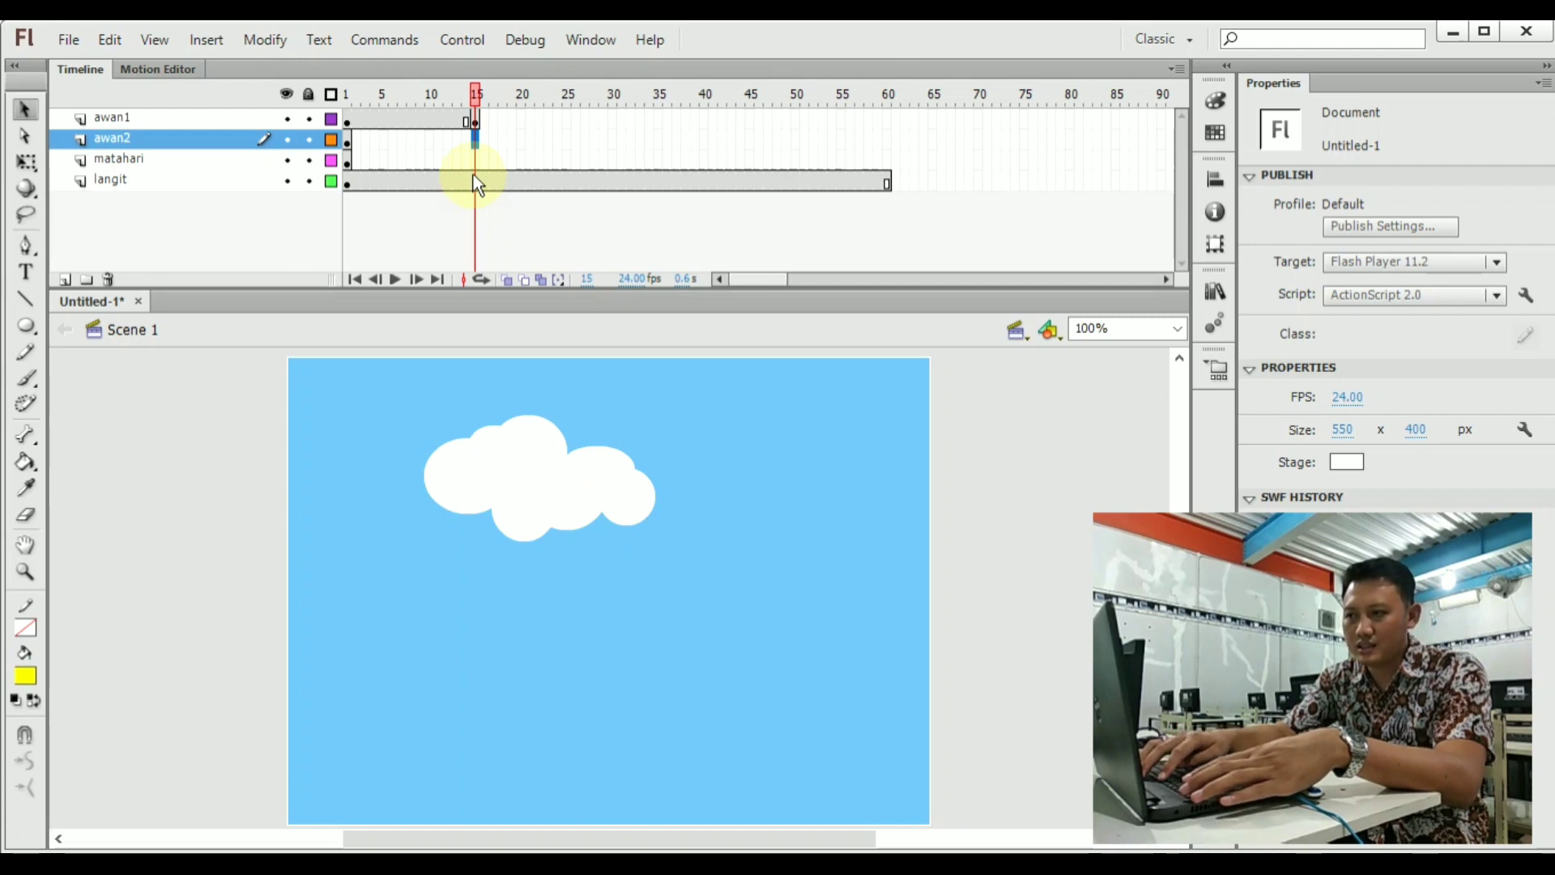
key("F6")
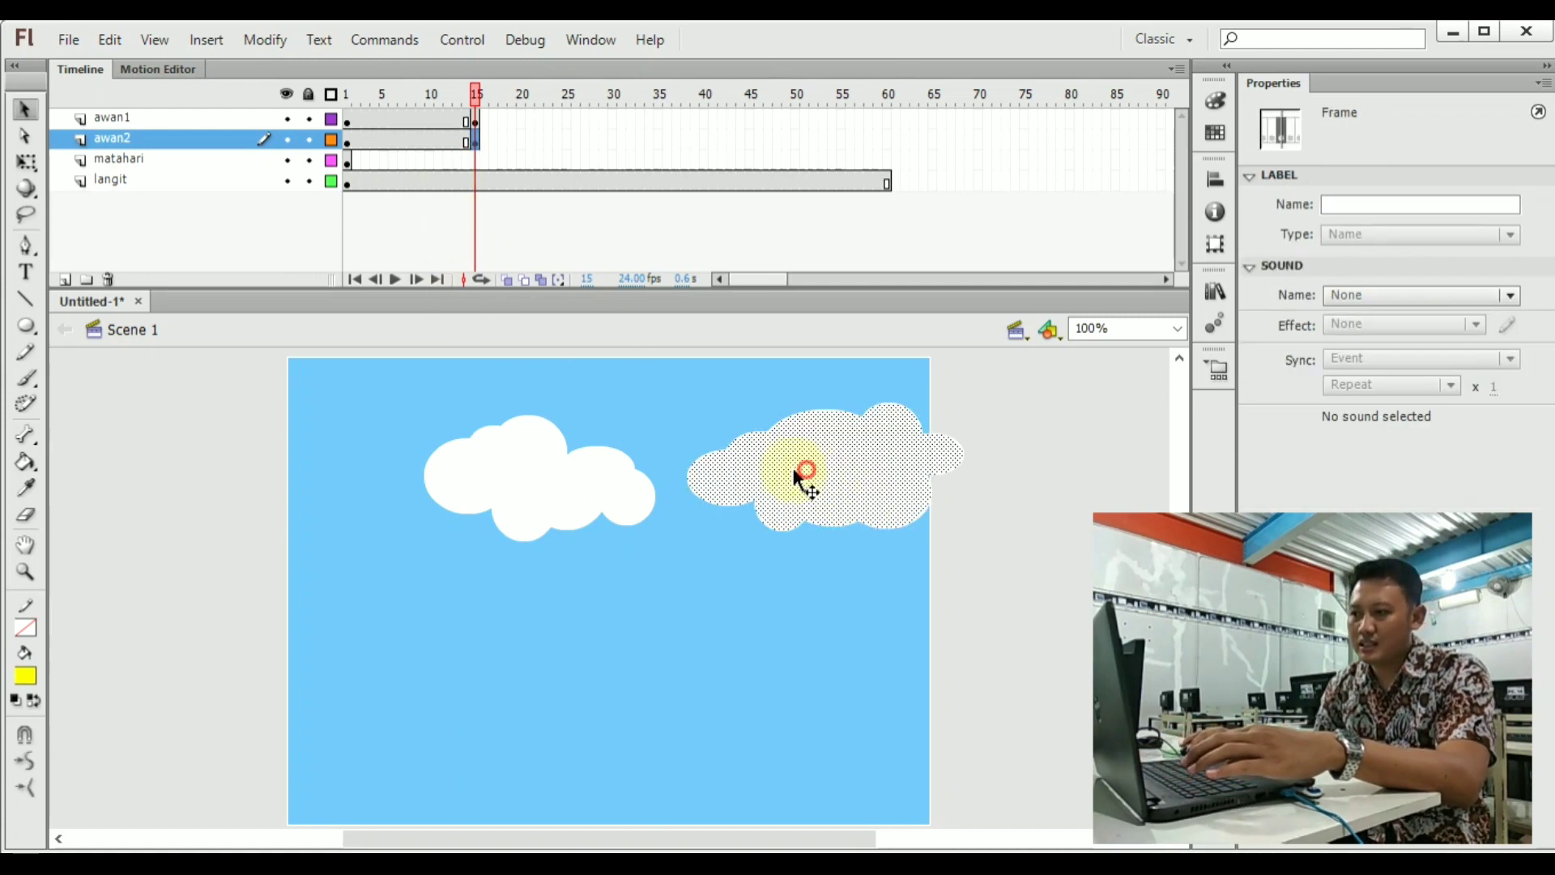
left_click_drag(796, 472, 628, 464)
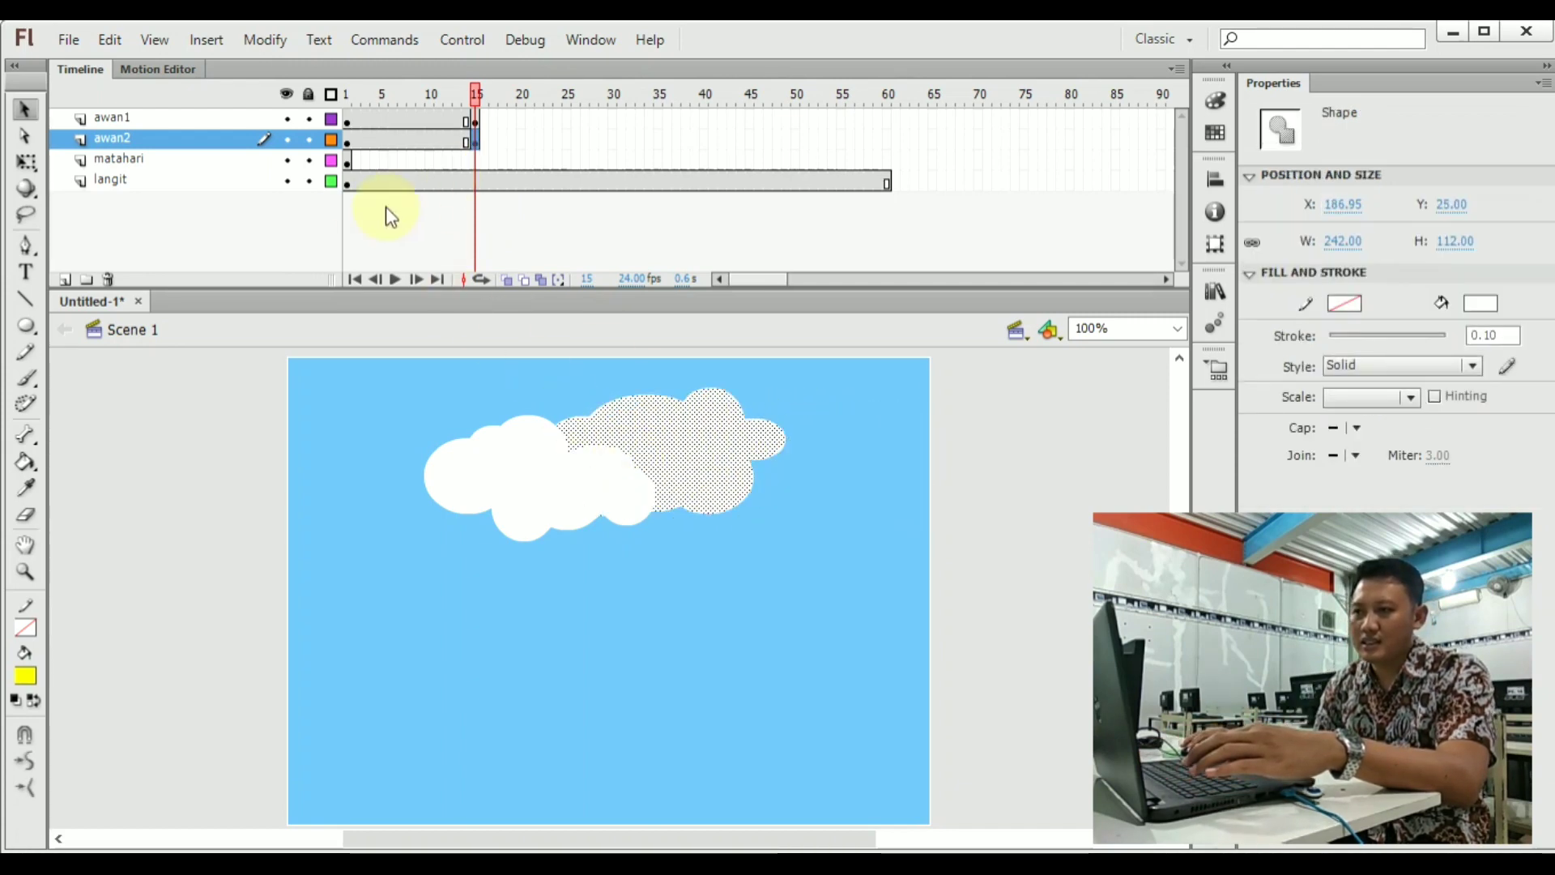
Insert a keyframe at frame 15 of the matahari layer.
left_click(479, 159)
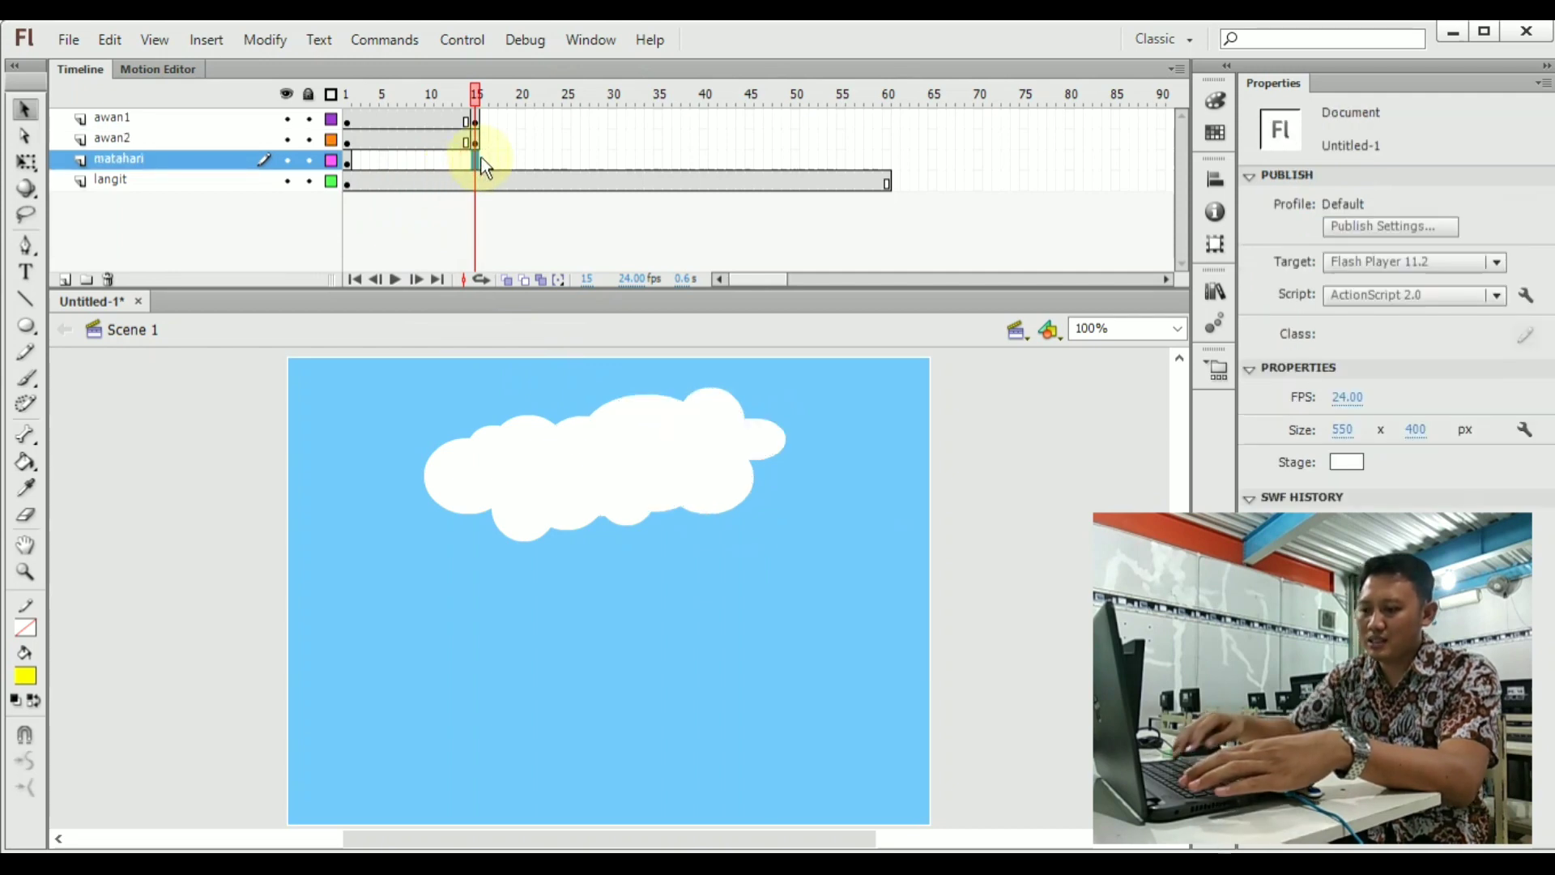
key("F6")
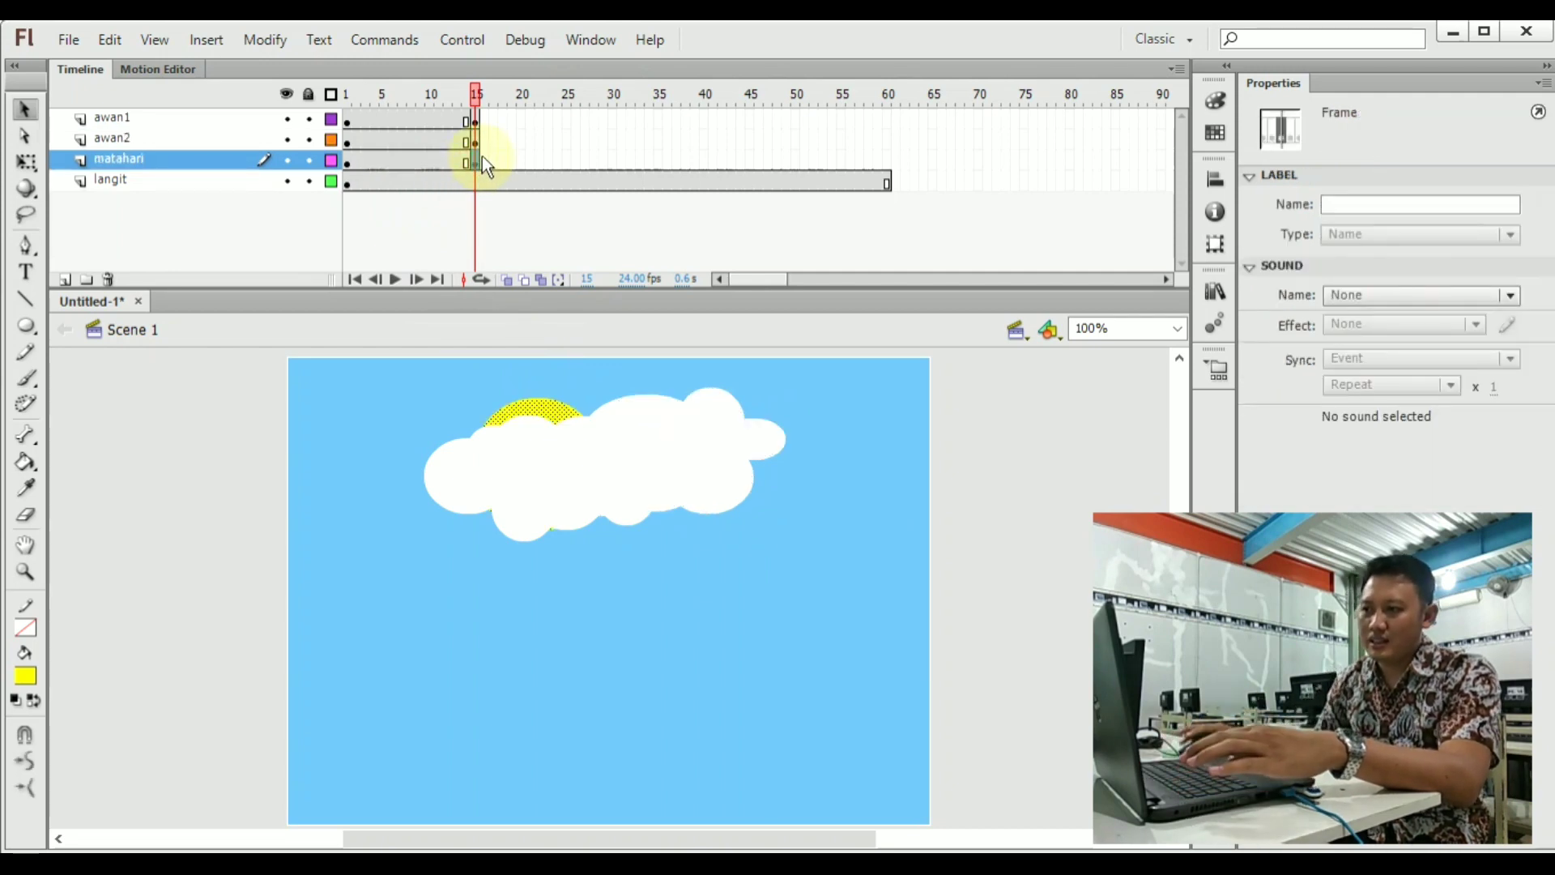
Move the sun at frame 15 of the matahari layer to about X 187, Y 36, behind the clouds.
left_click(536, 405)
left_click_drag(536, 402, 566, 418)
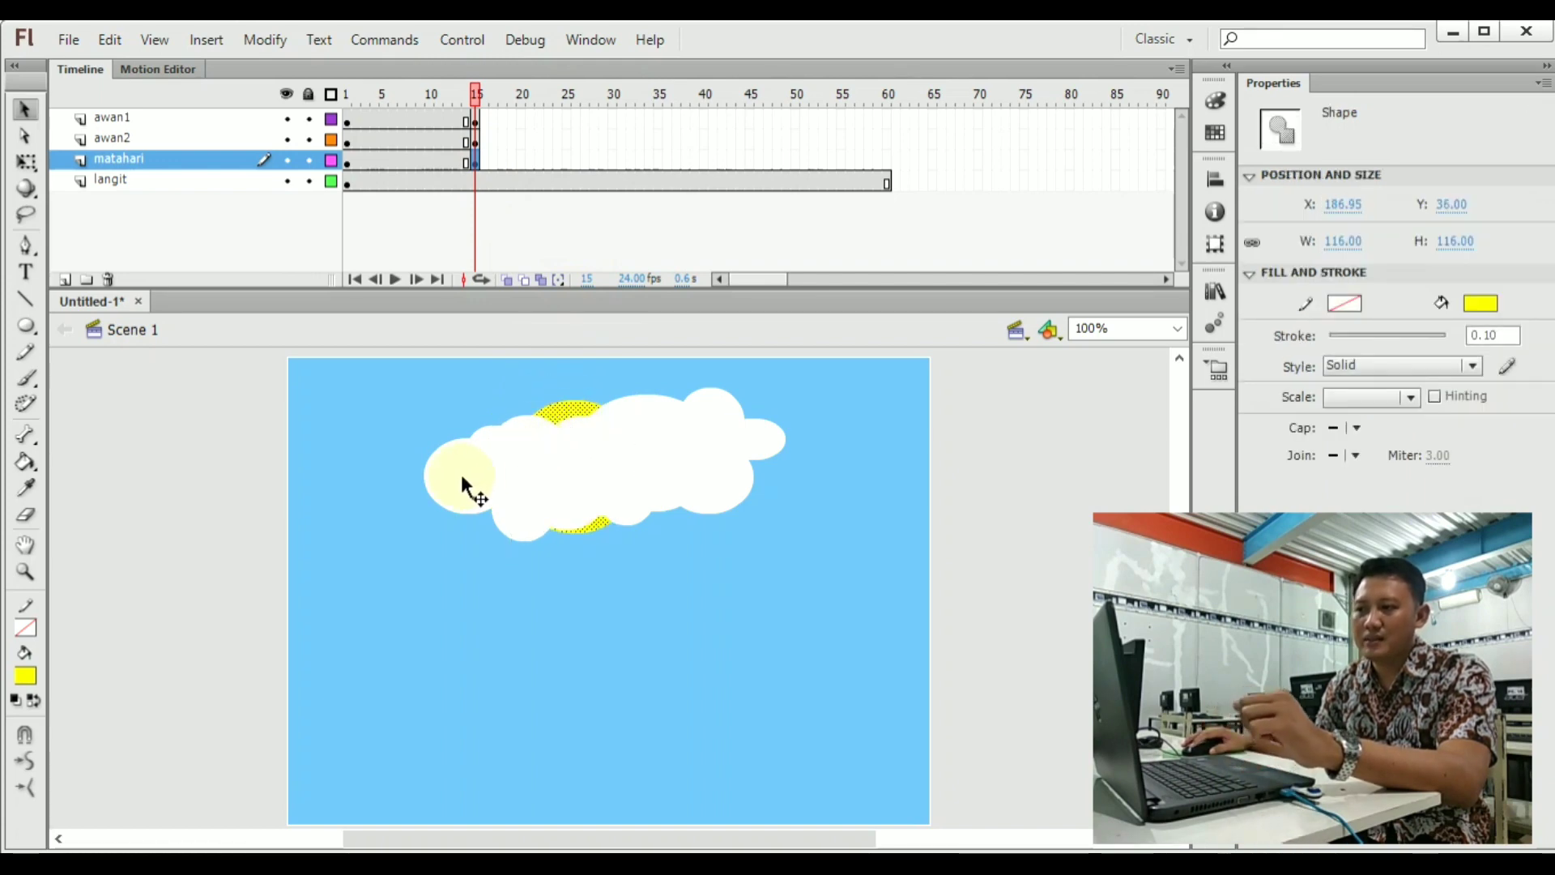
left_click(210, 455)
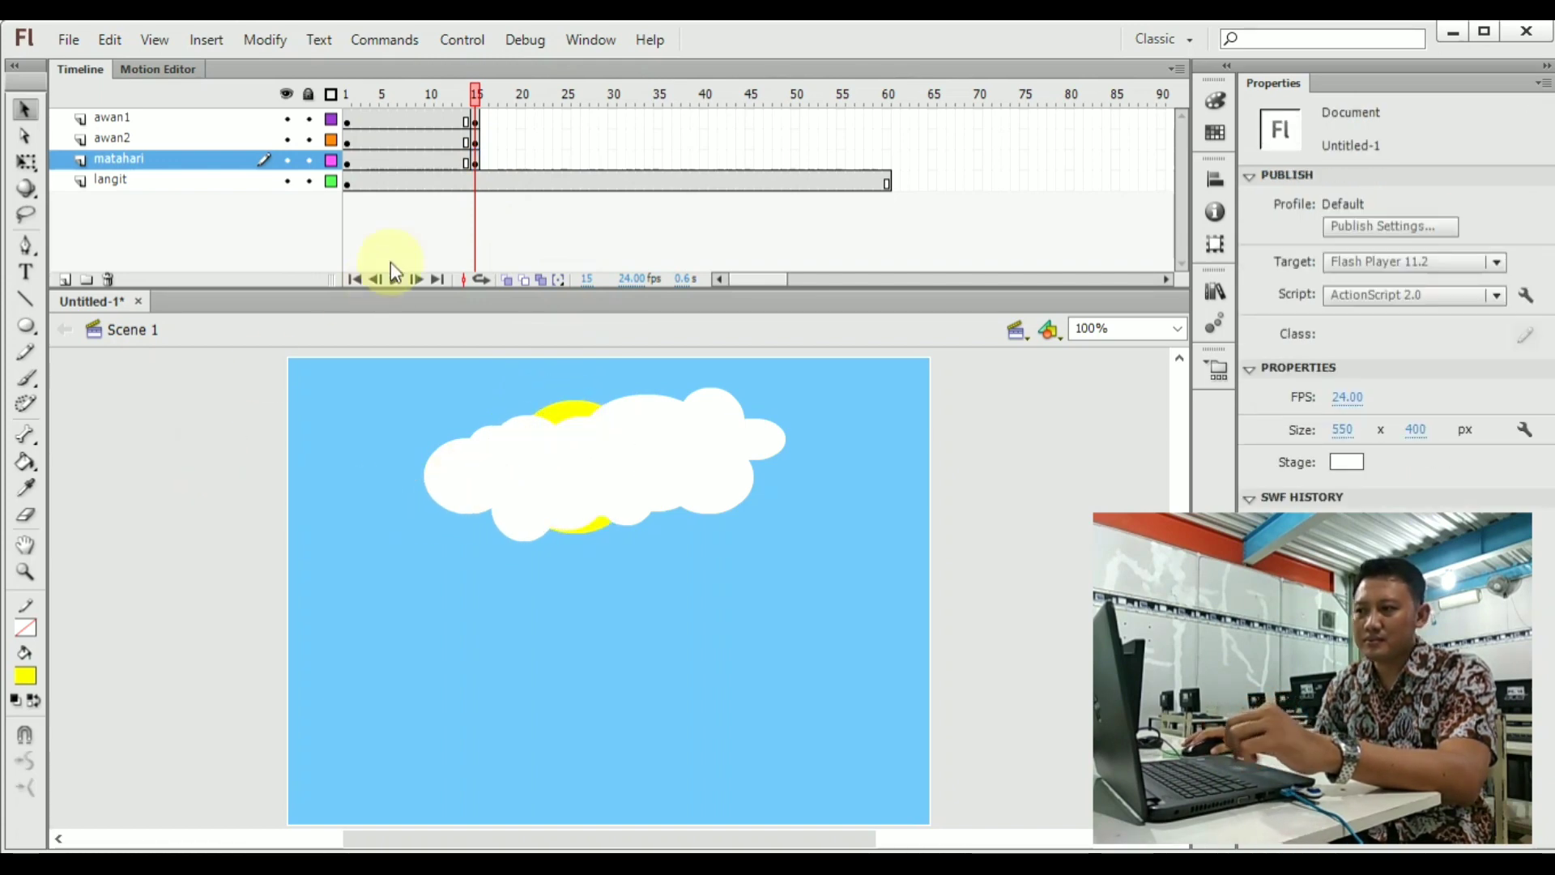
Play the timeline from frame 1 to check how the clouds and sun change between keyframes.
left_click(347, 94)
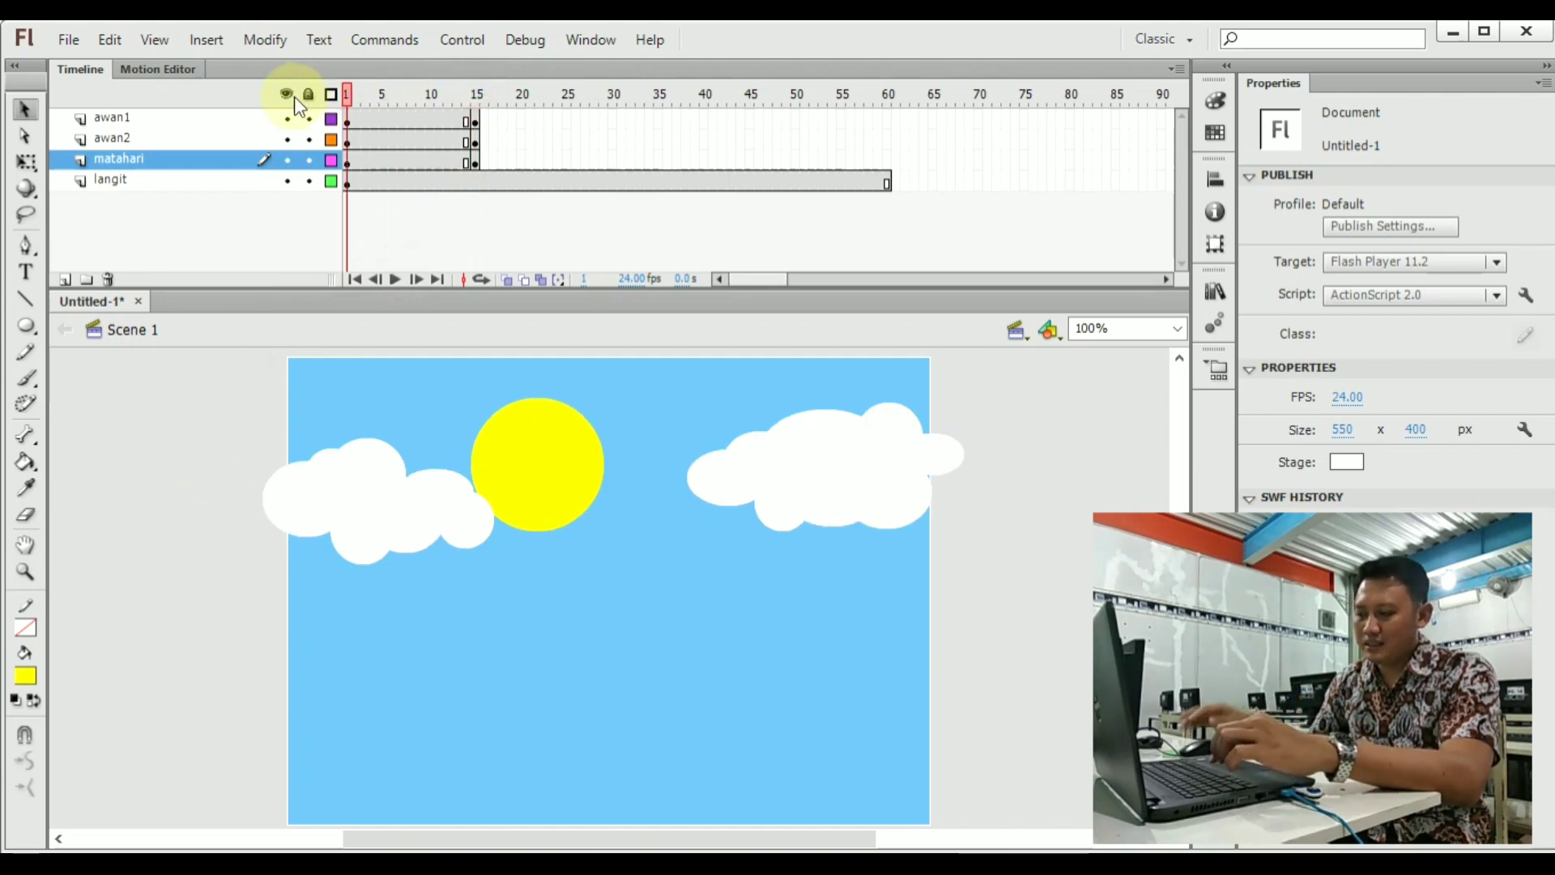
key("Return")
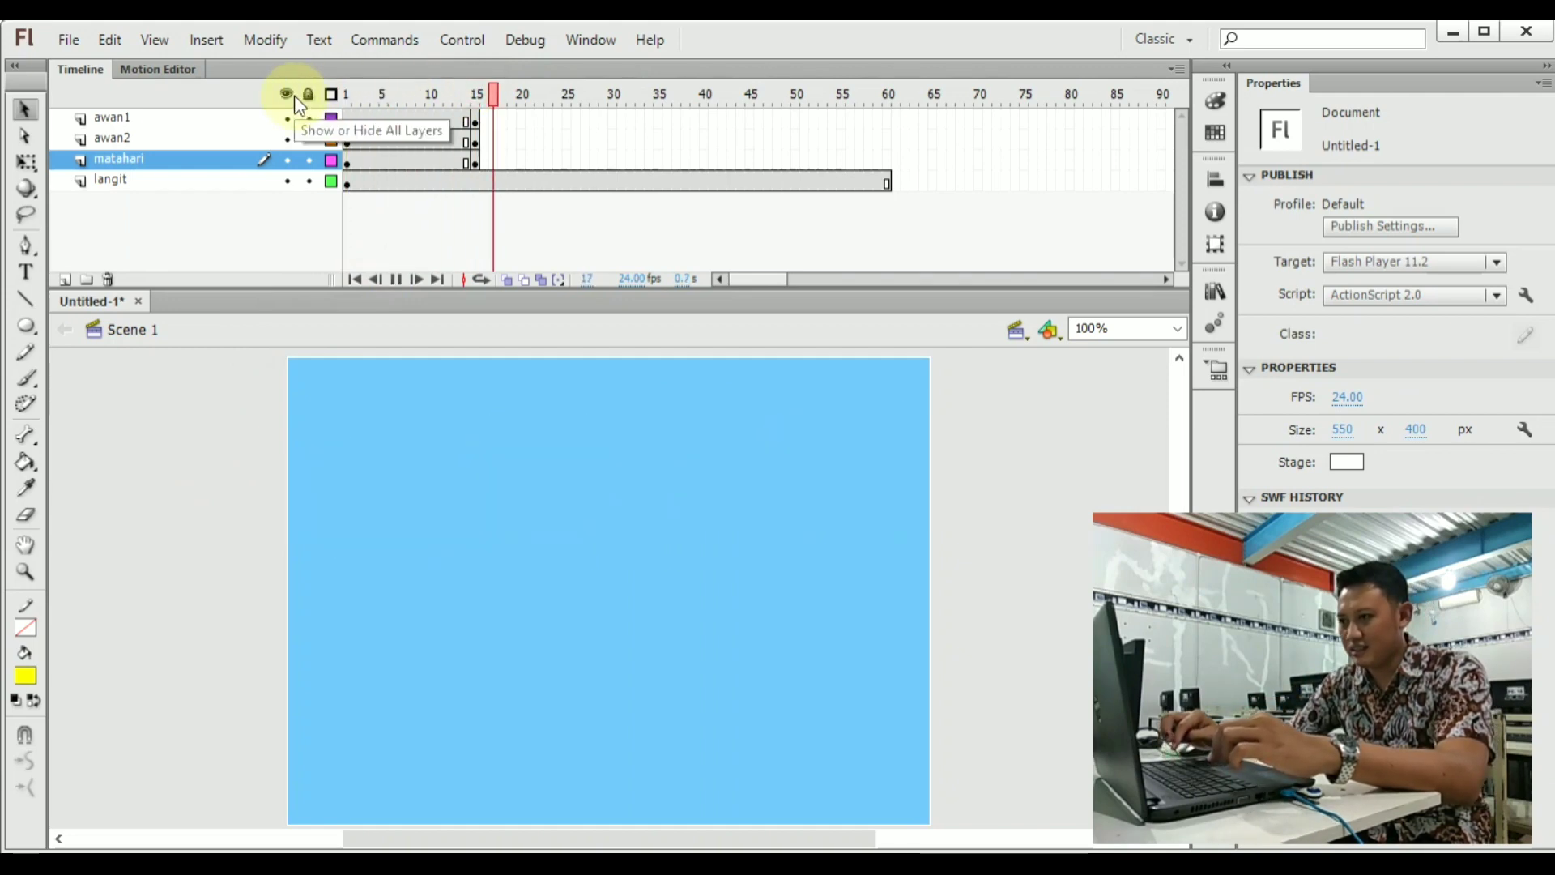
key("Return")
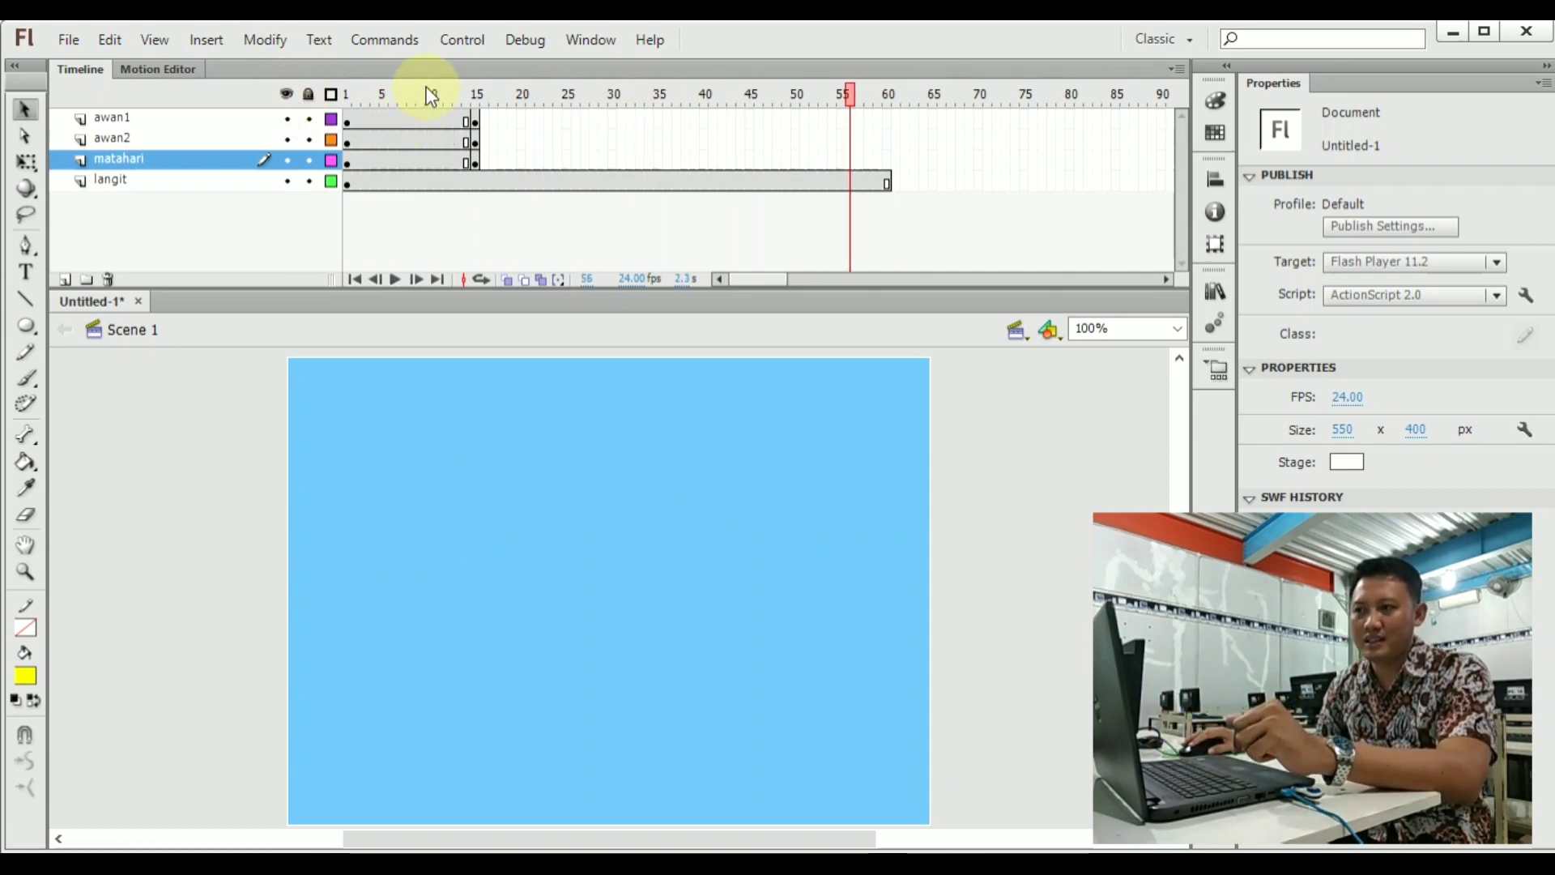
Create a classic tween on the awan1 layer between its keyframes at frames 1 and 15.
left_click_drag(432, 96, 383, 95)
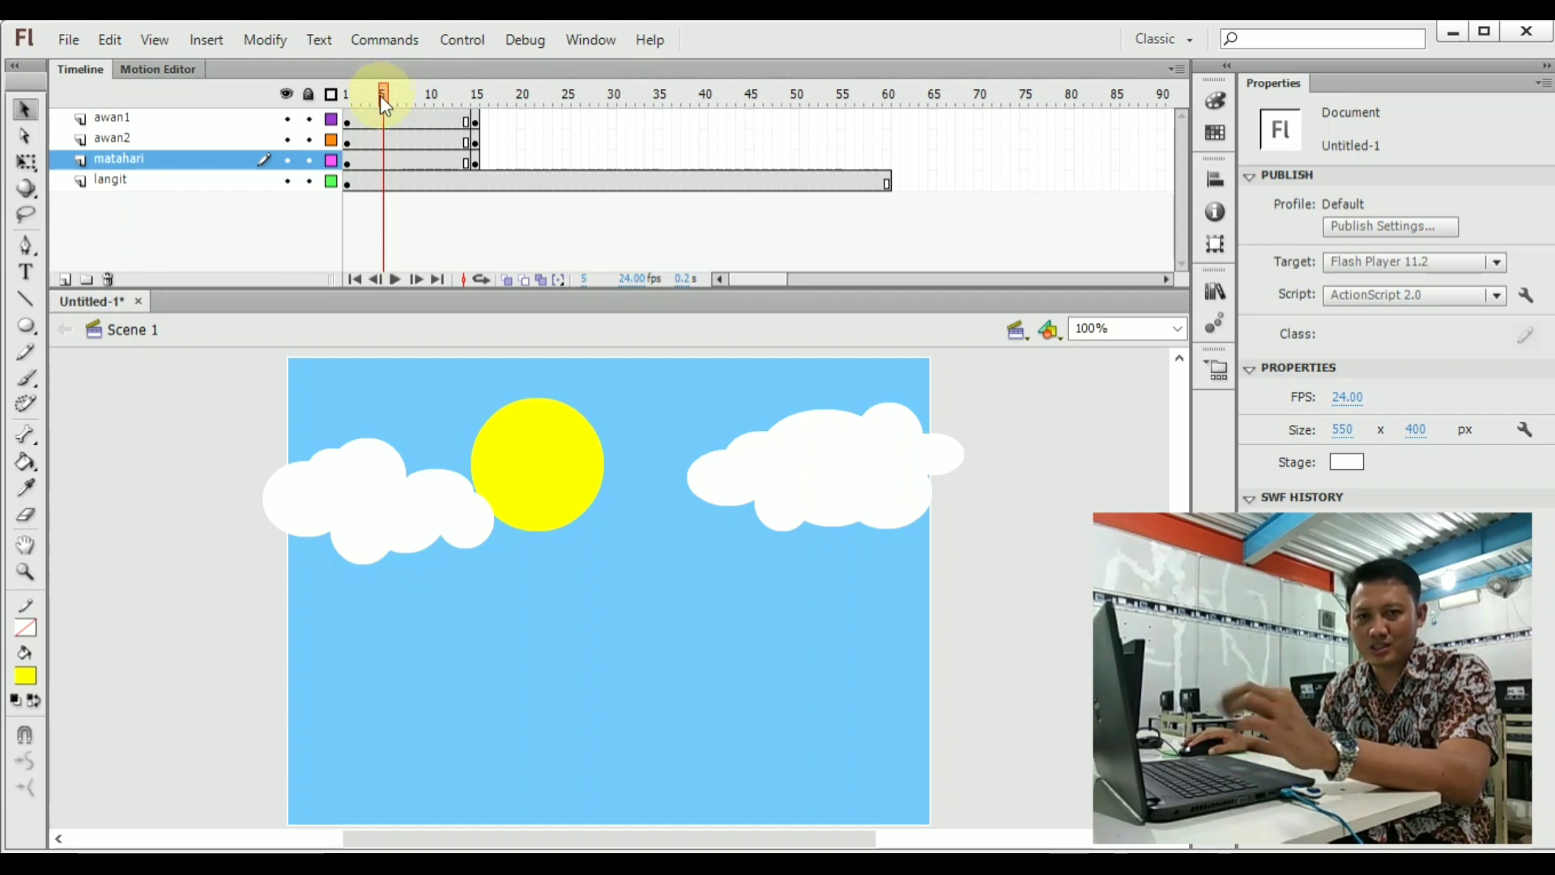
right_click(391, 122)
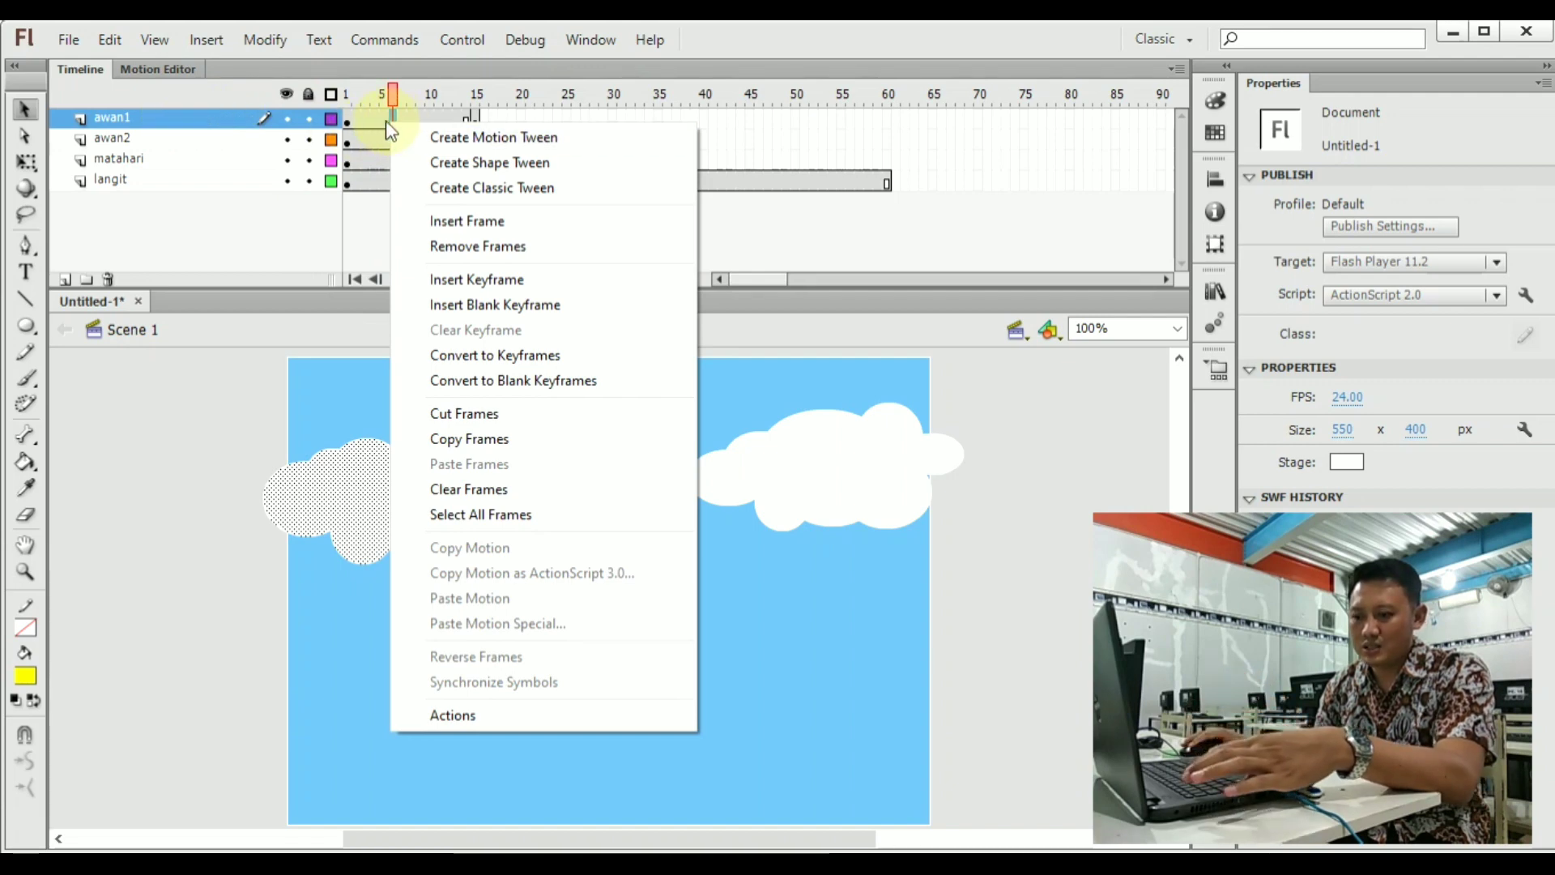
left_click(437, 66)
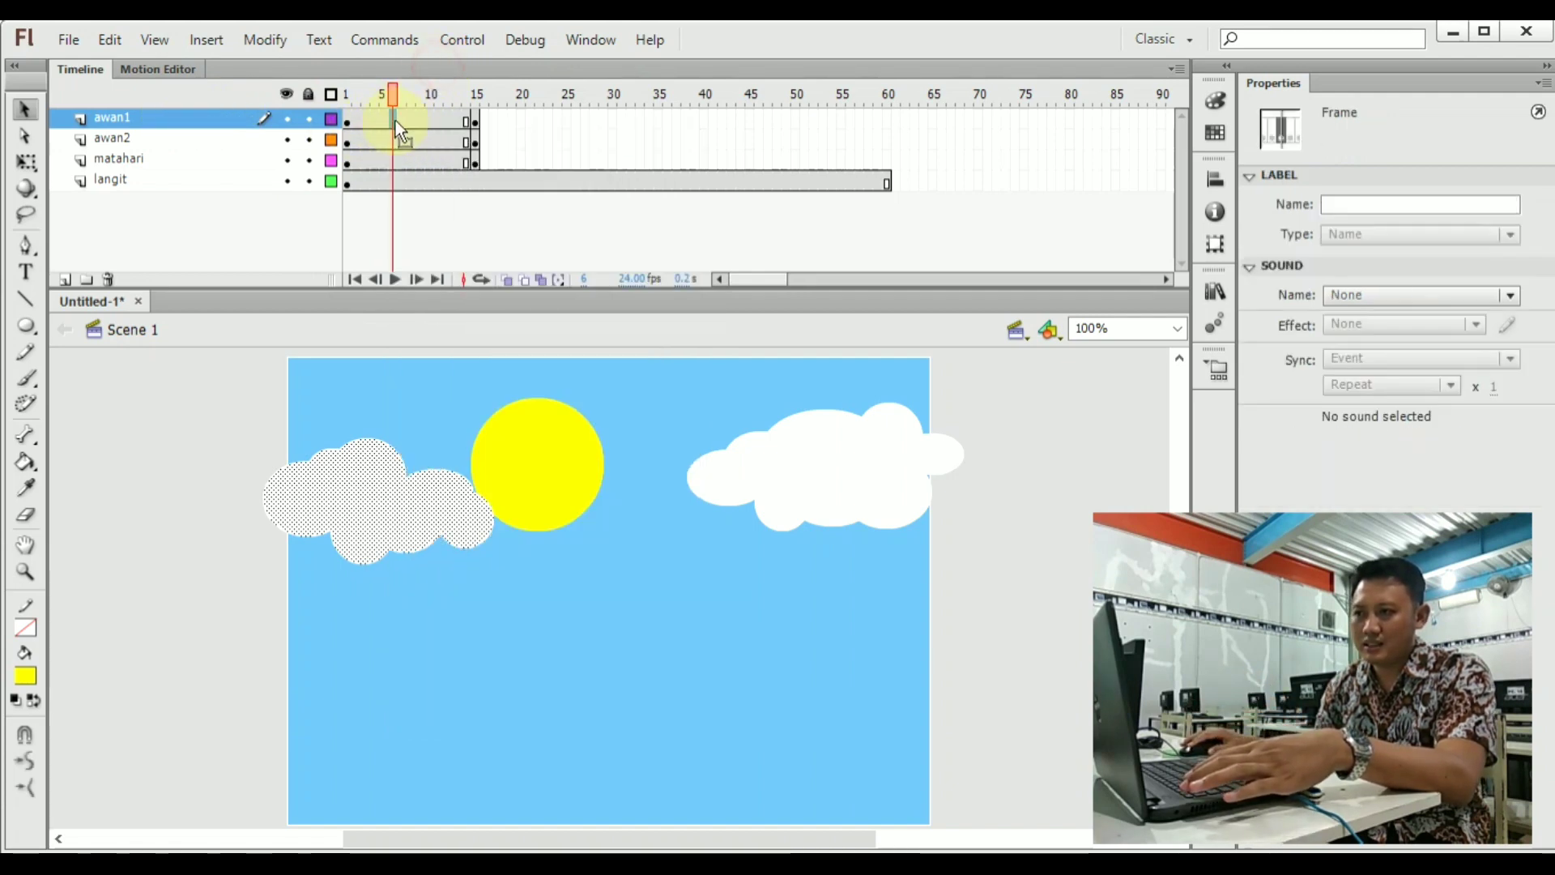
key("ctrl")
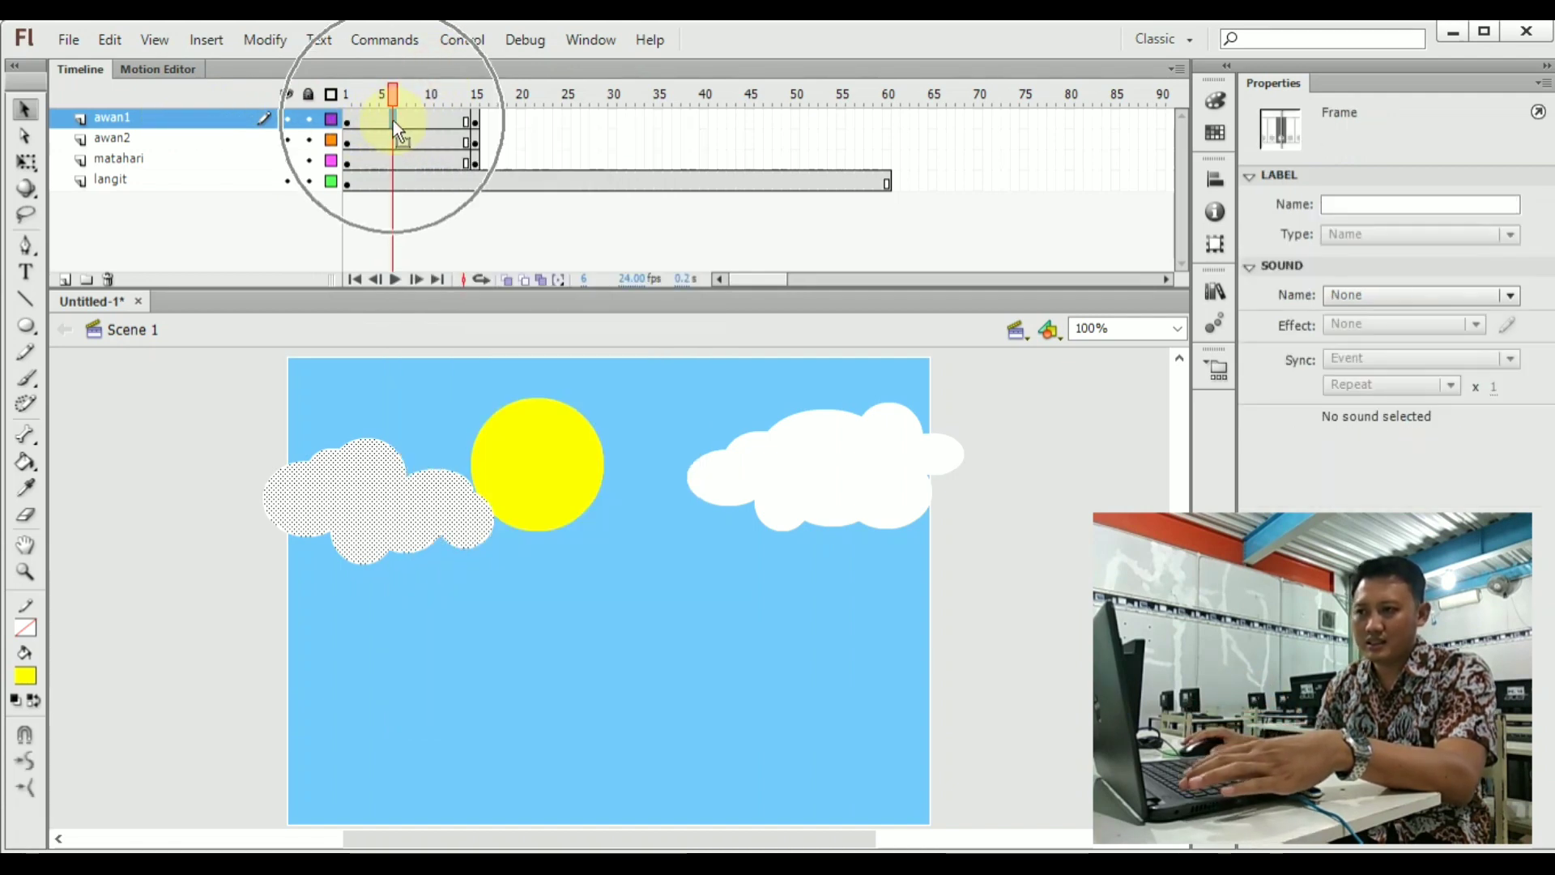
left_click(158, 115)
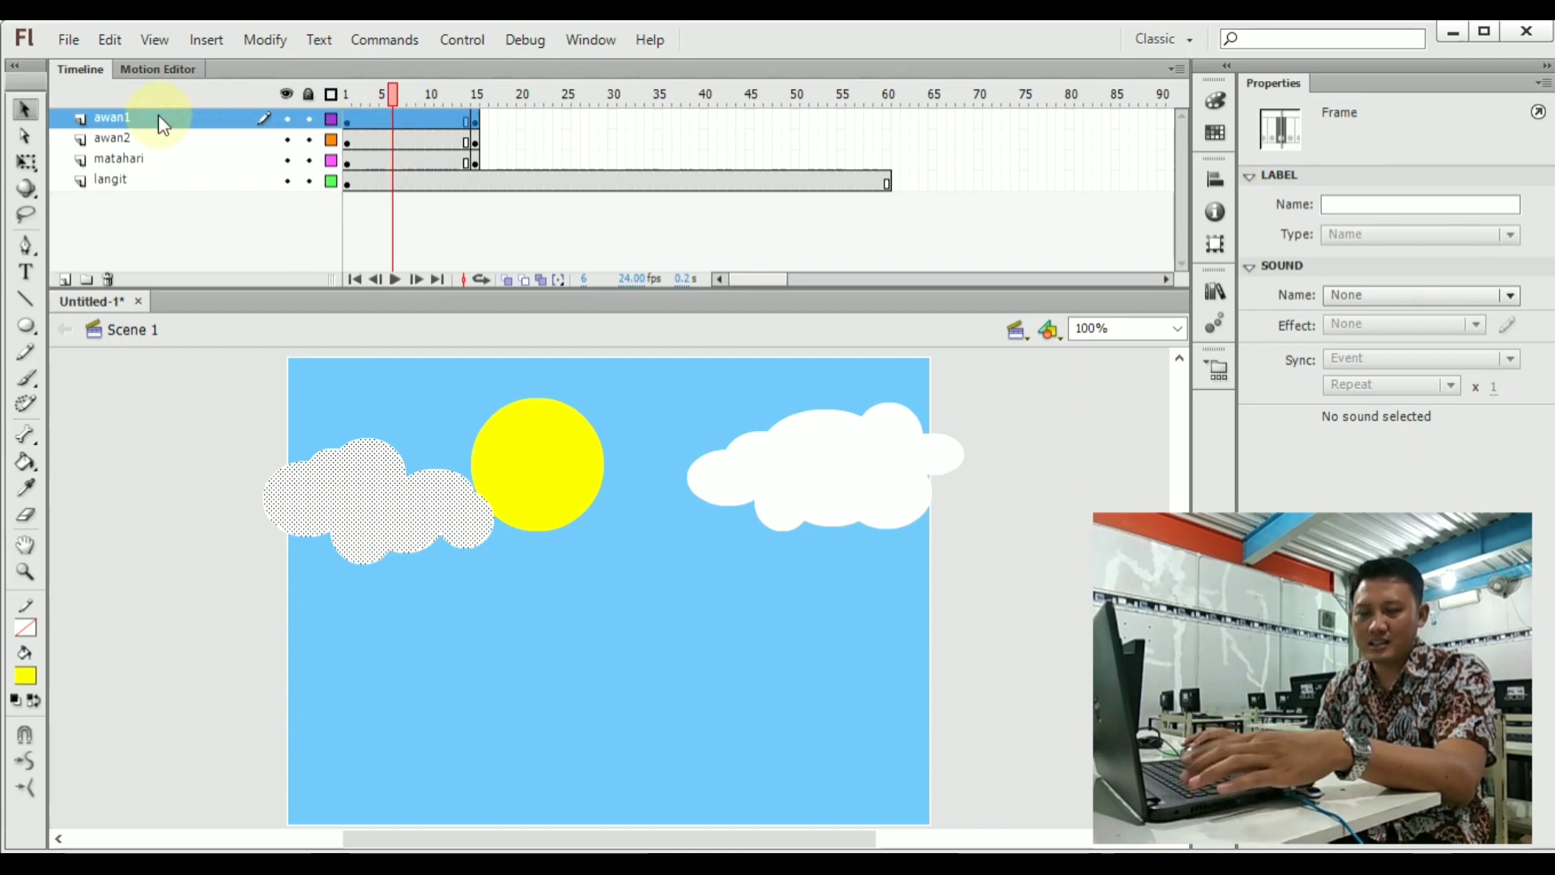
right_click(395, 120)
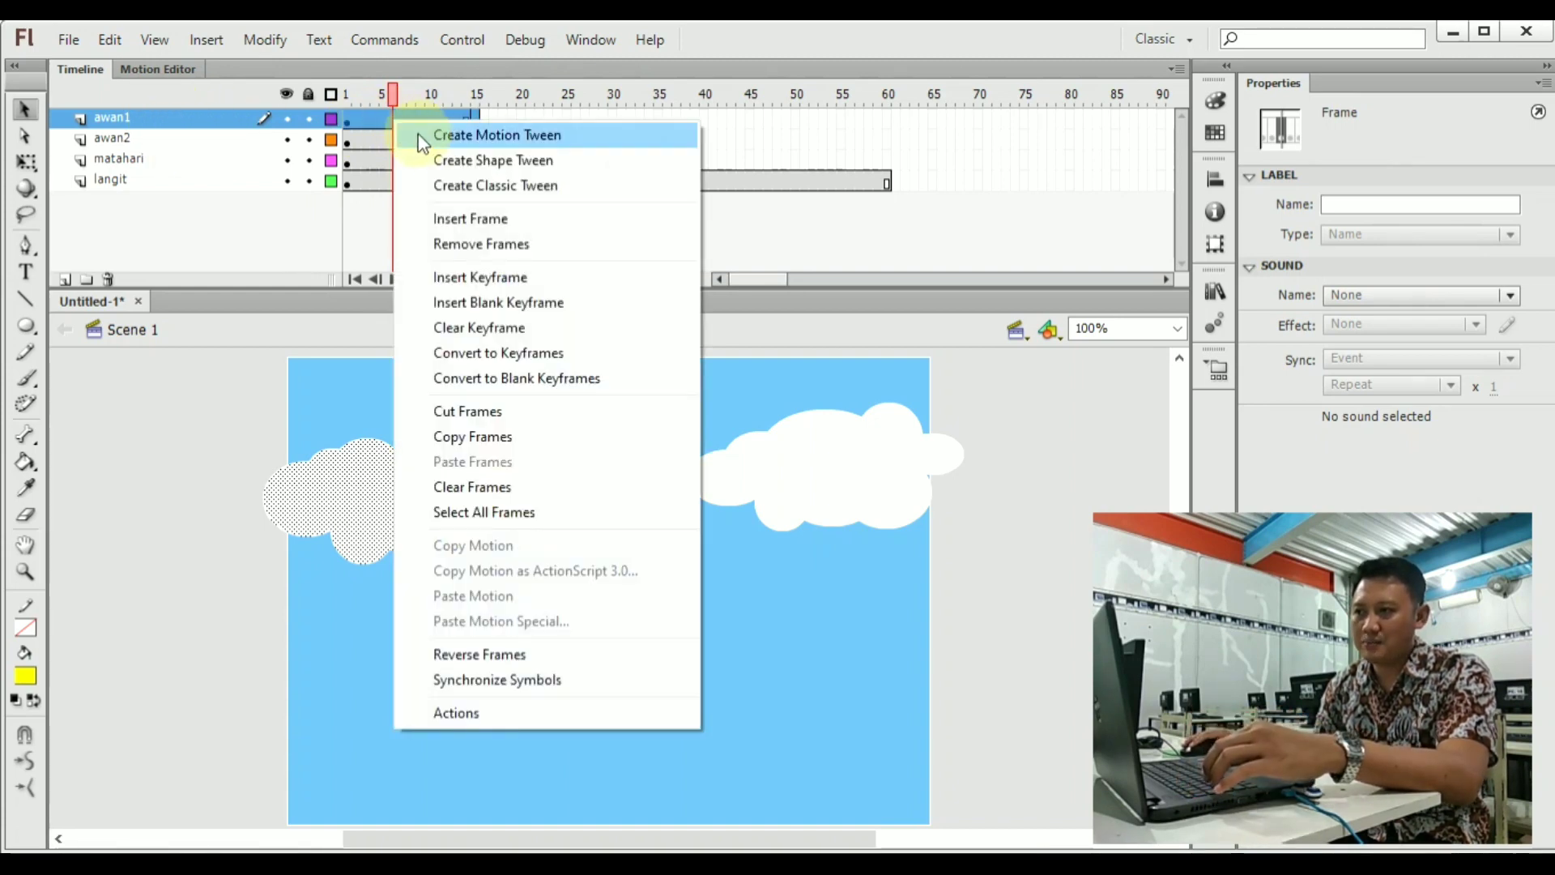
left_click(438, 184)
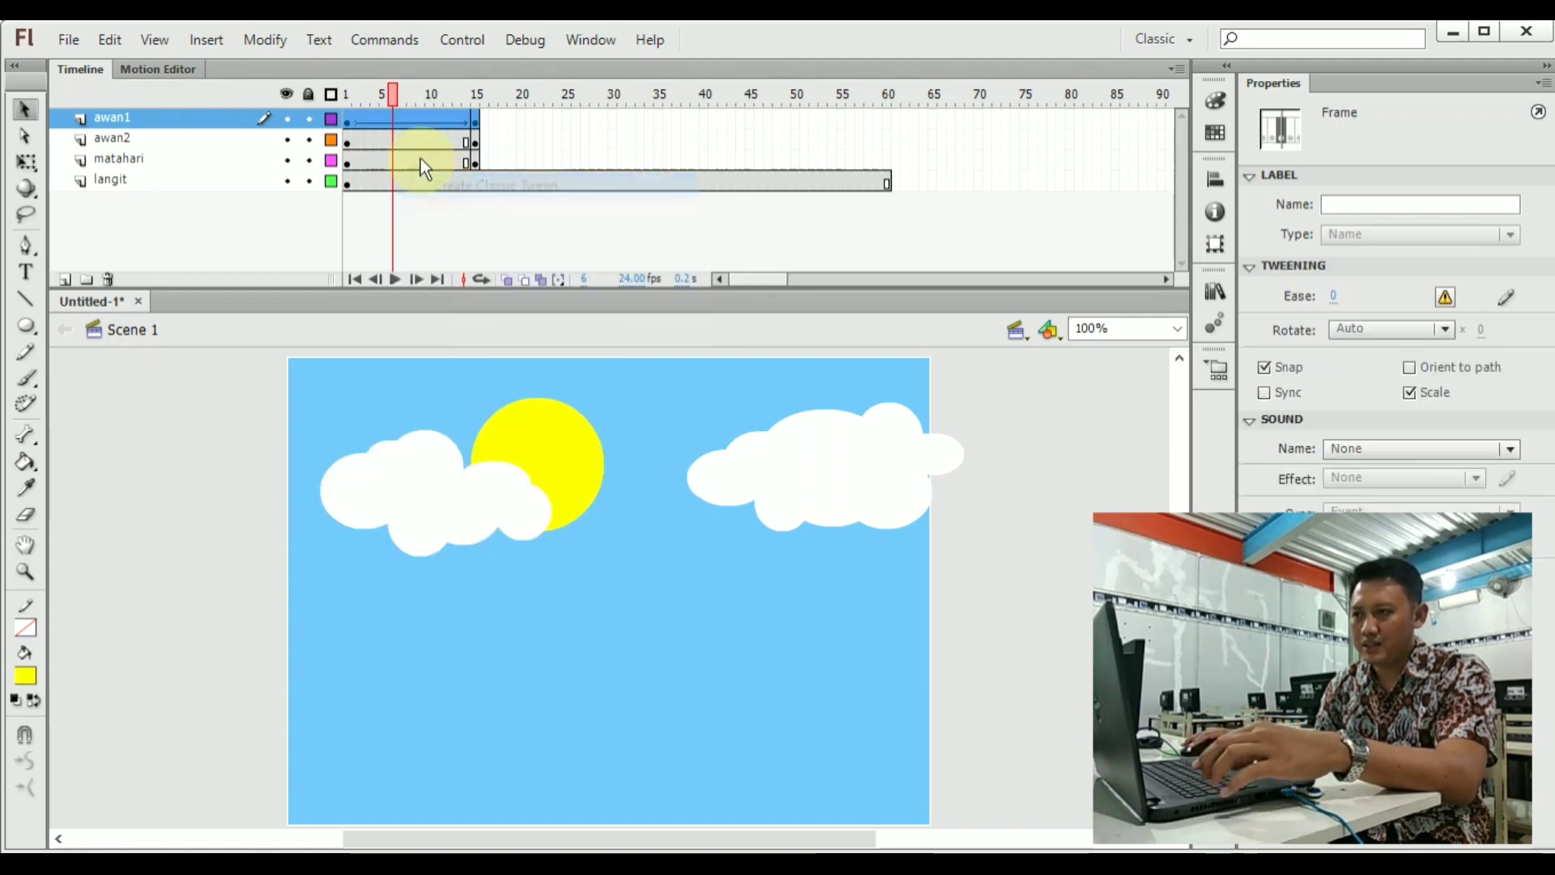
Create classic tweens between frames 1 and 15 on the awan2 and matahari layers.
right_click(397, 142)
left_click(451, 209)
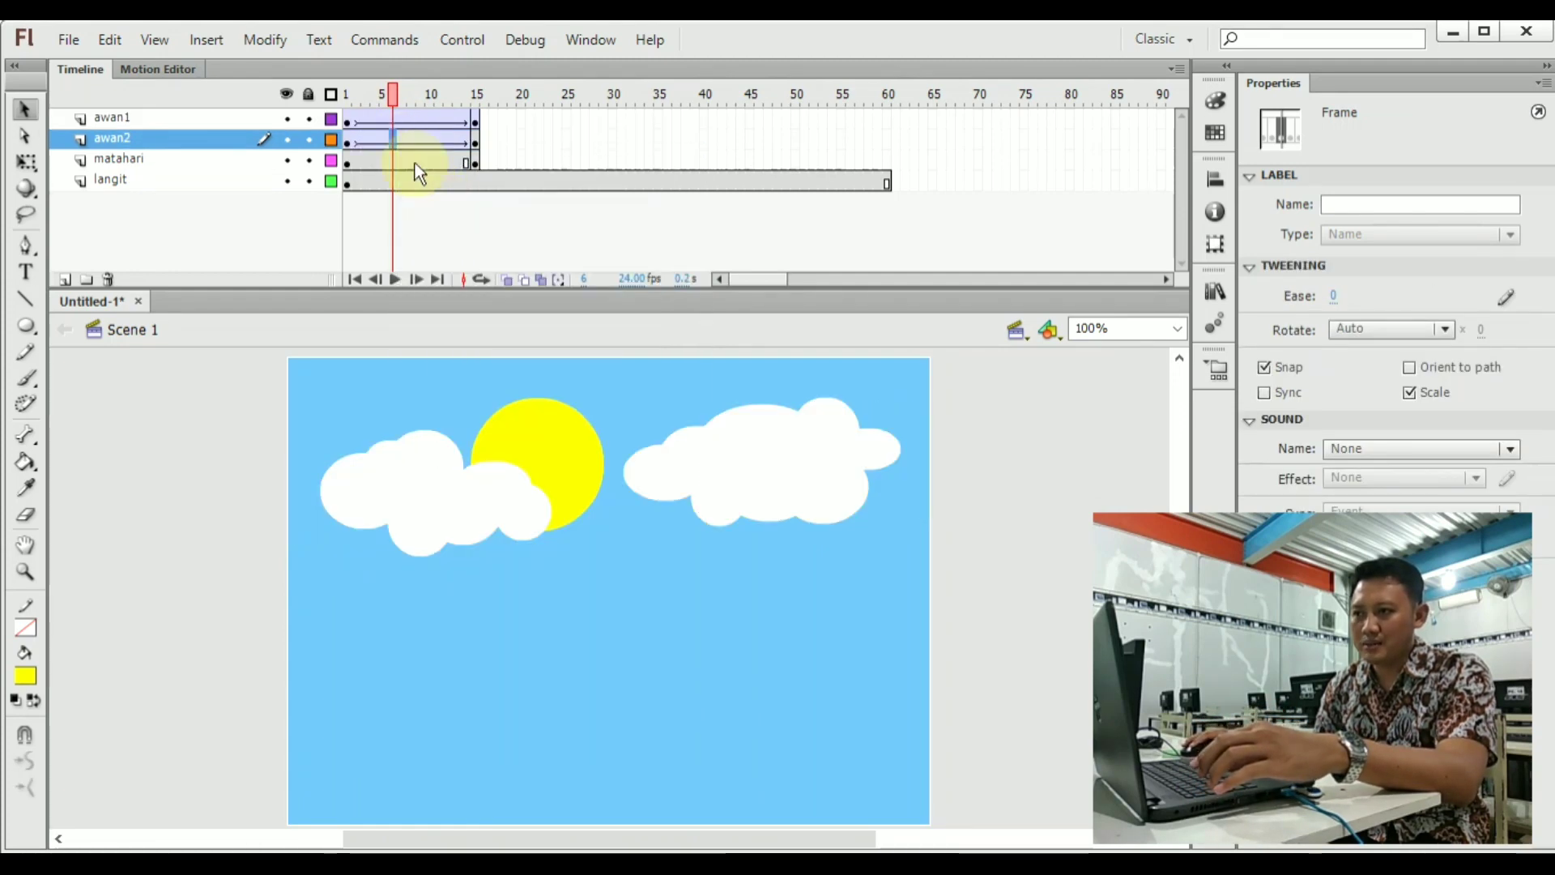
right_click(411, 160)
left_click(470, 223)
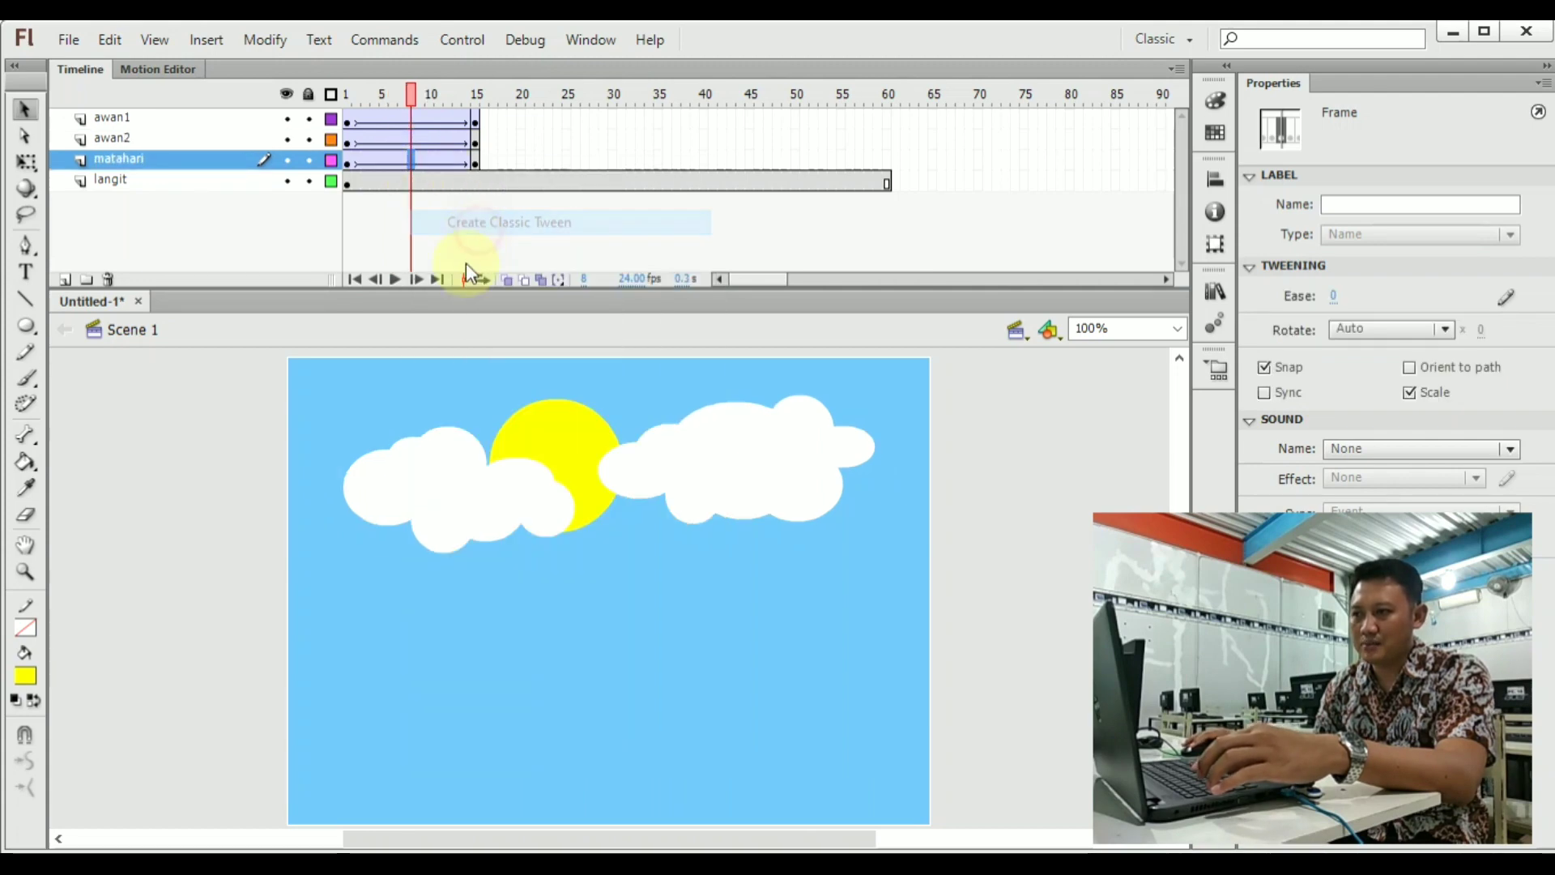
Preview the tweened cloud and sun motion from frame 1, then return to the first frame.
left_click_drag(411, 98, 312, 100)
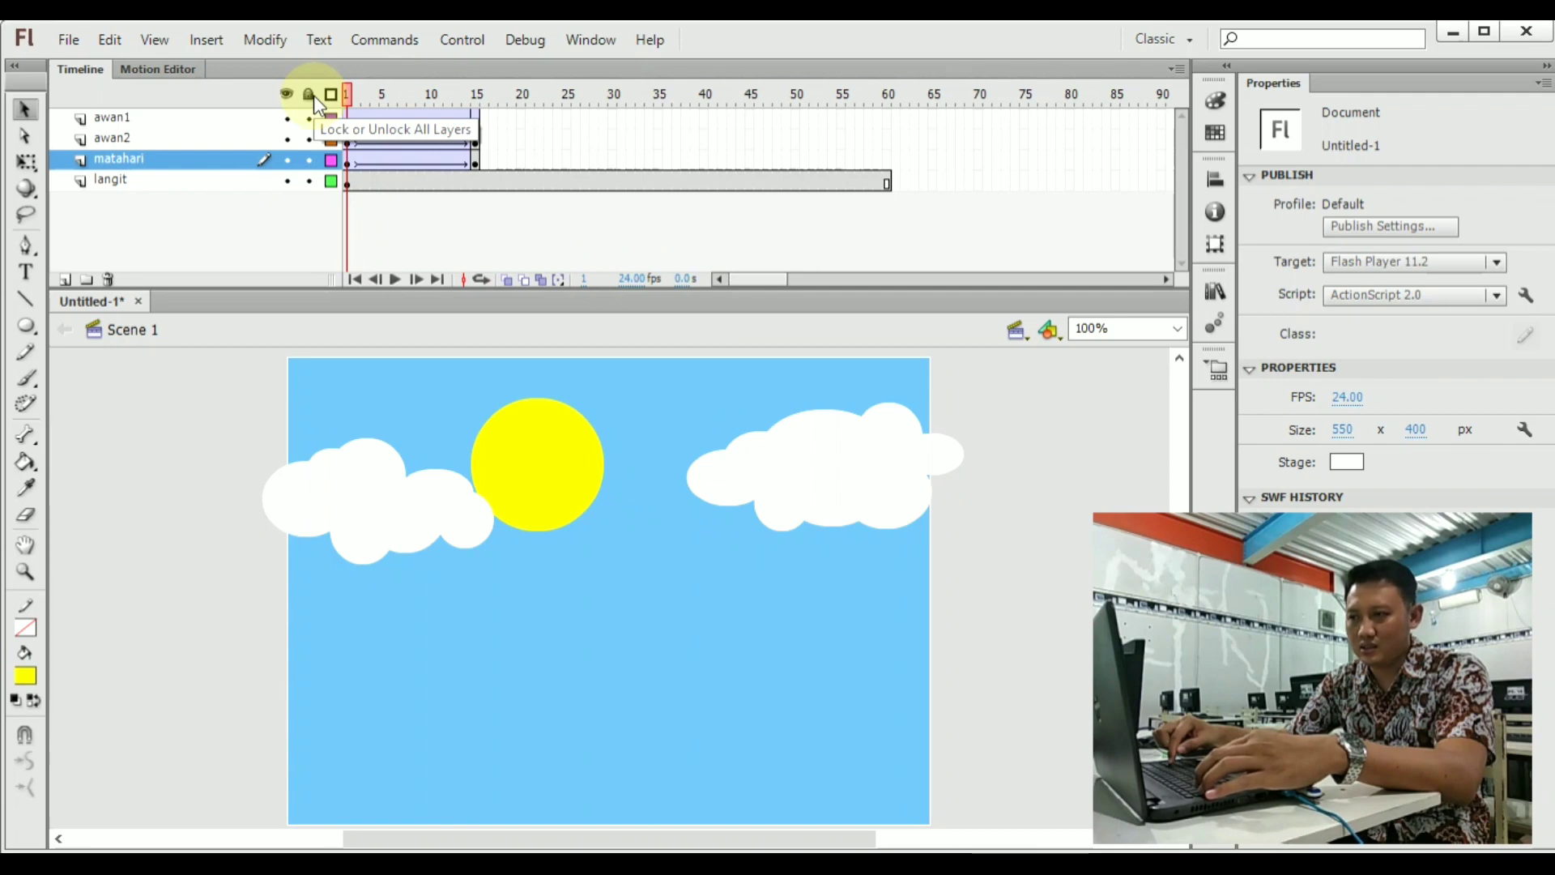
key("Return")
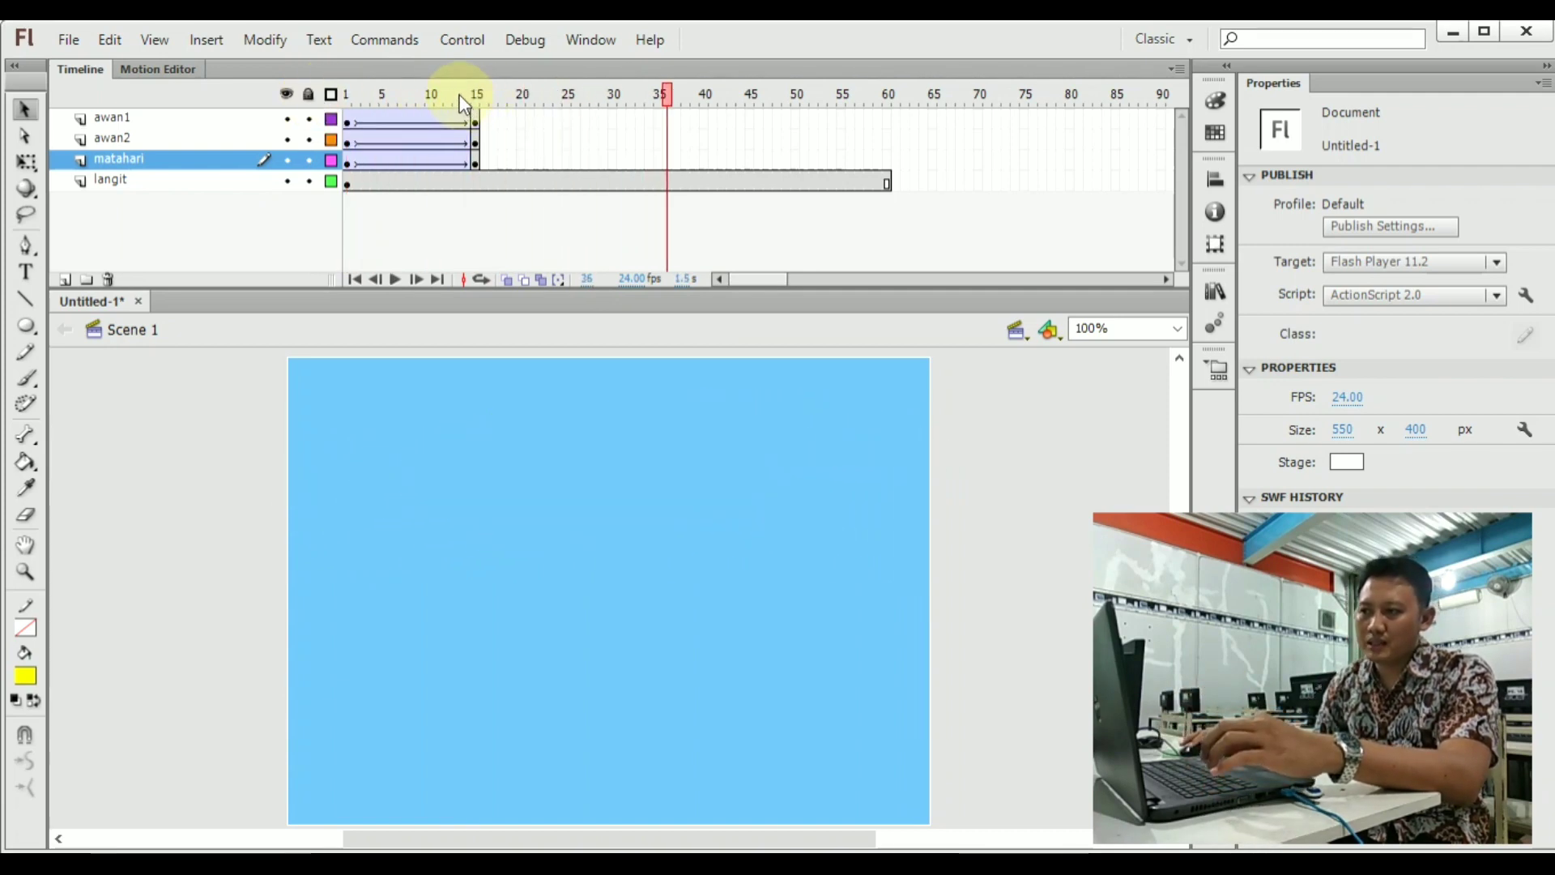
left_click_drag(461, 95, 344, 120)
Move the frame 15 keyframes of awan1, awan2 and matahari together to frame 30.
left_click(474, 123)
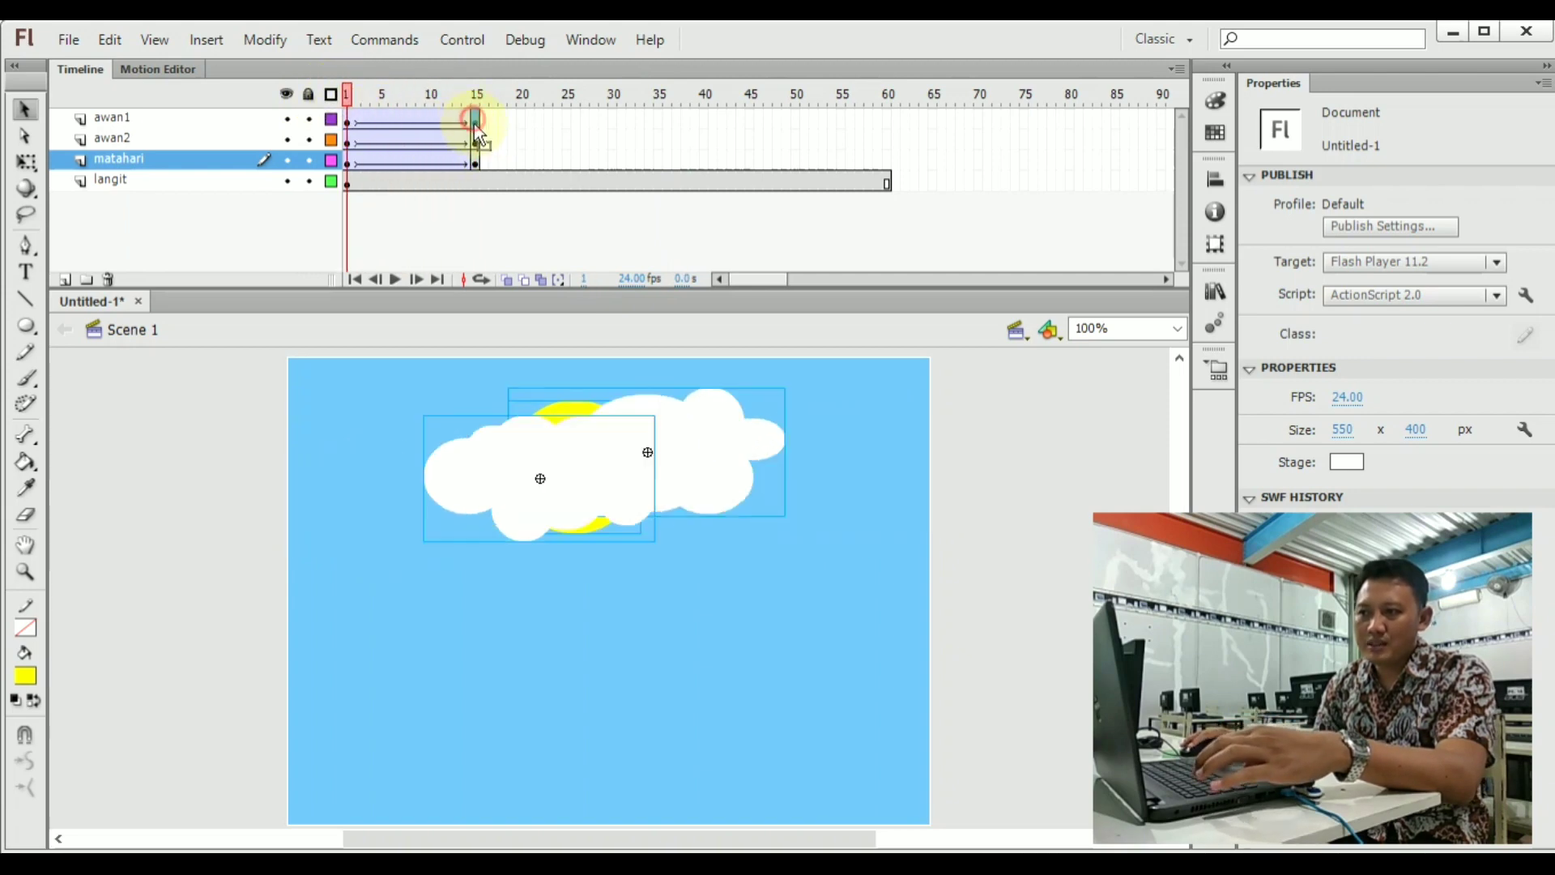
left_click(476, 144)
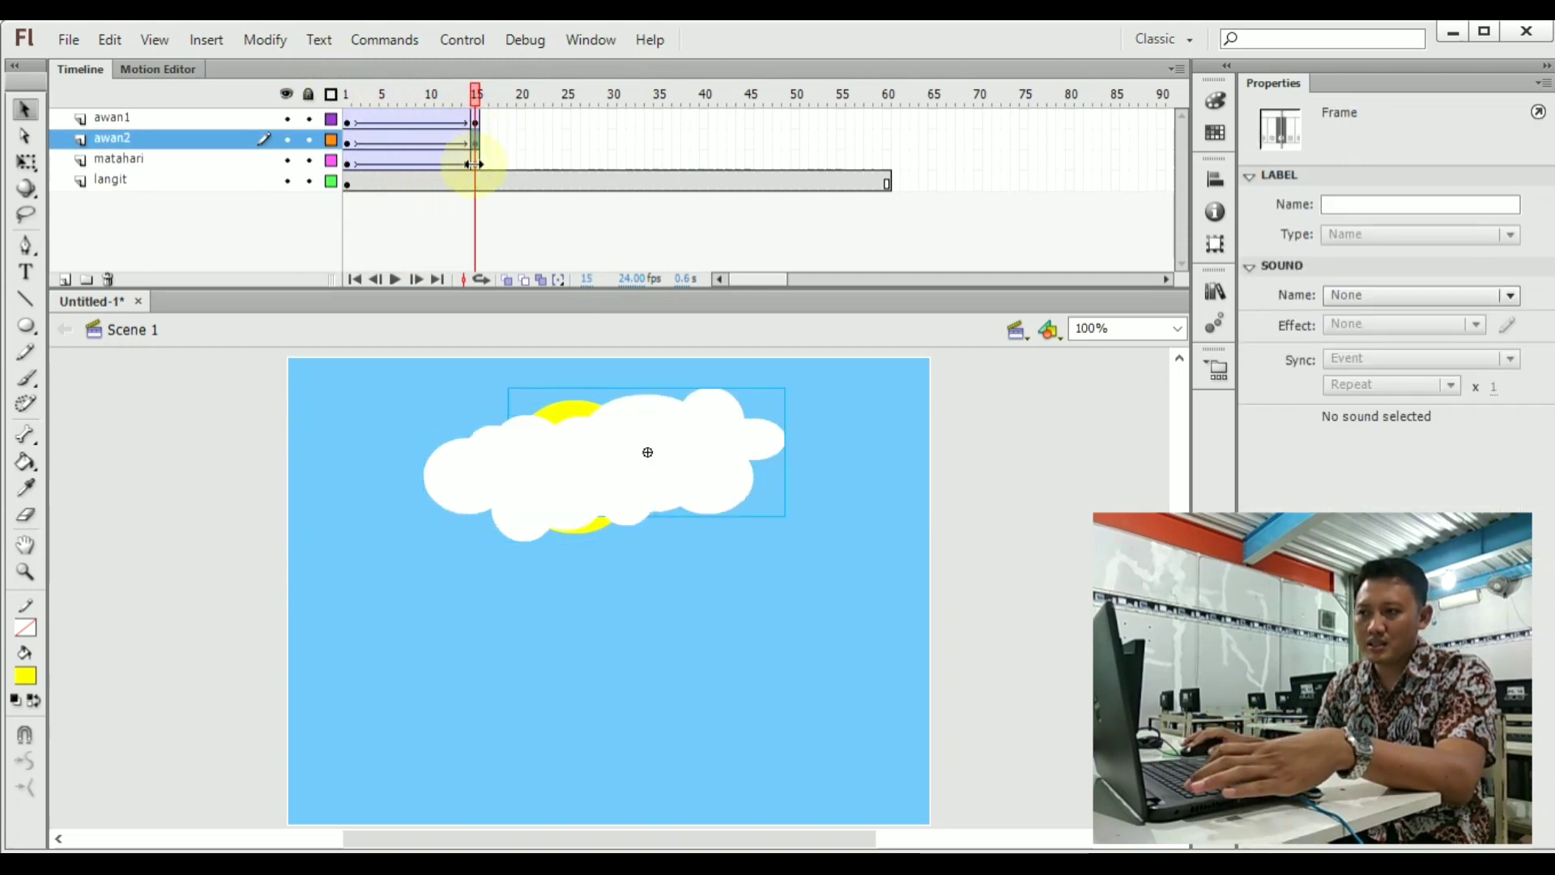
left_click(478, 159)
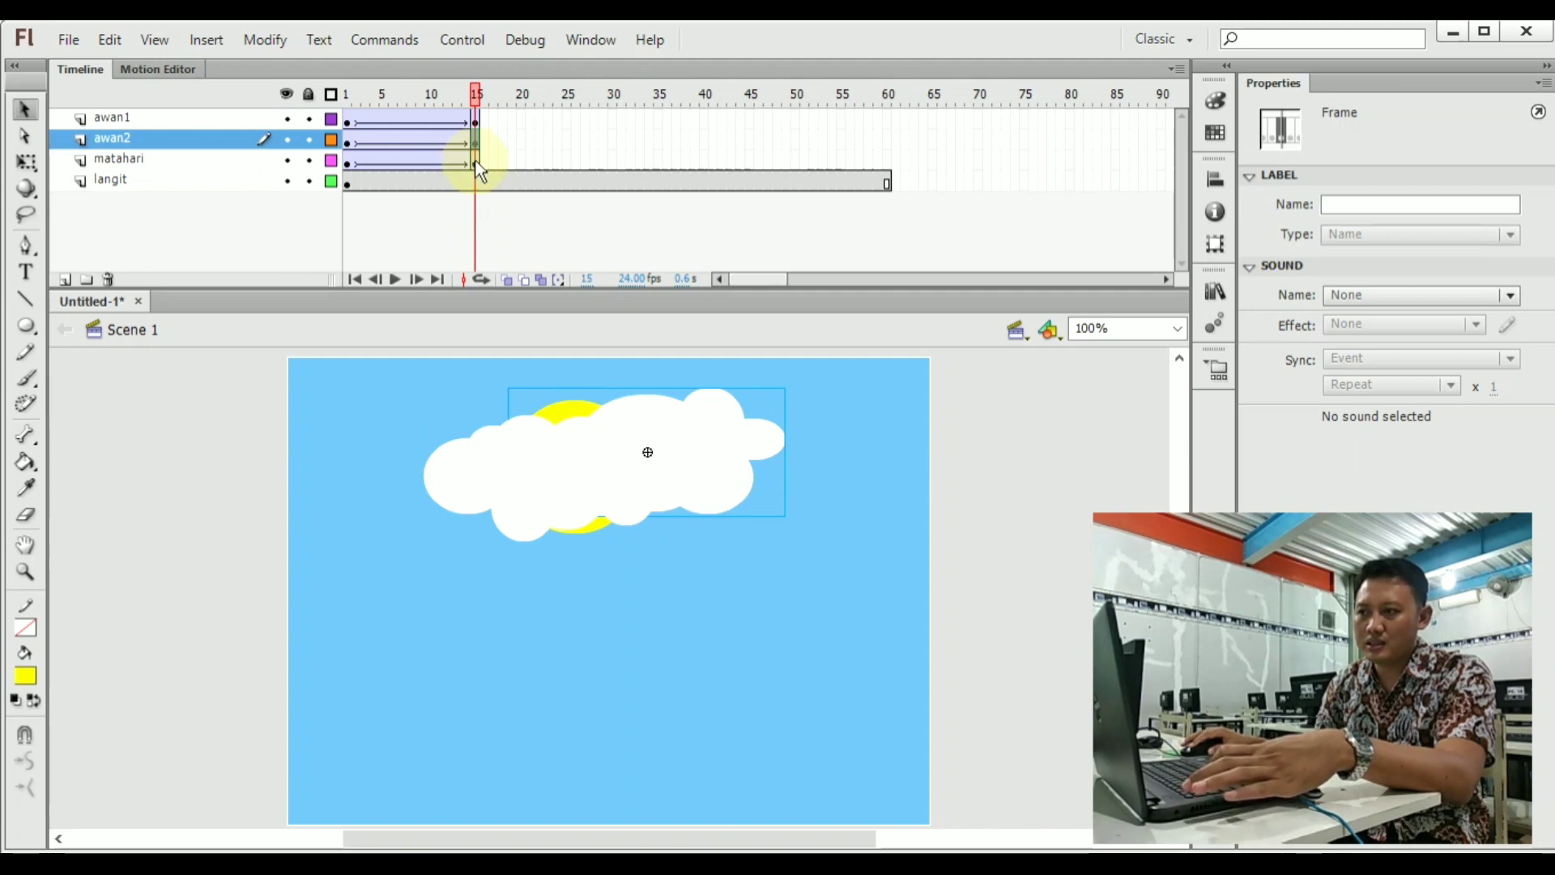
left_click(478, 160)
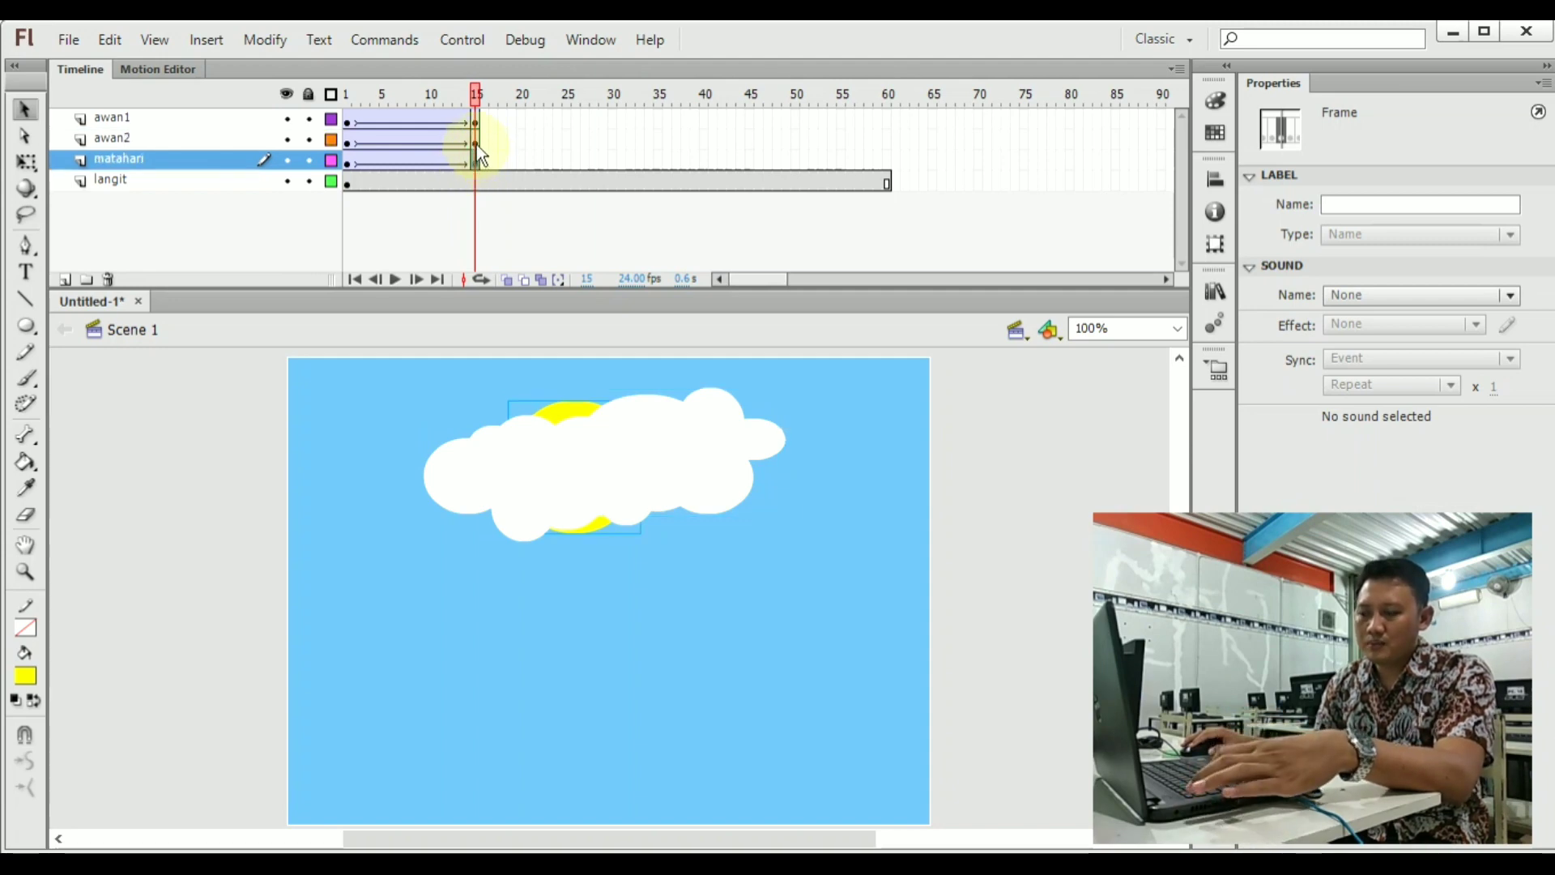
left_click_drag(480, 121, 478, 156)
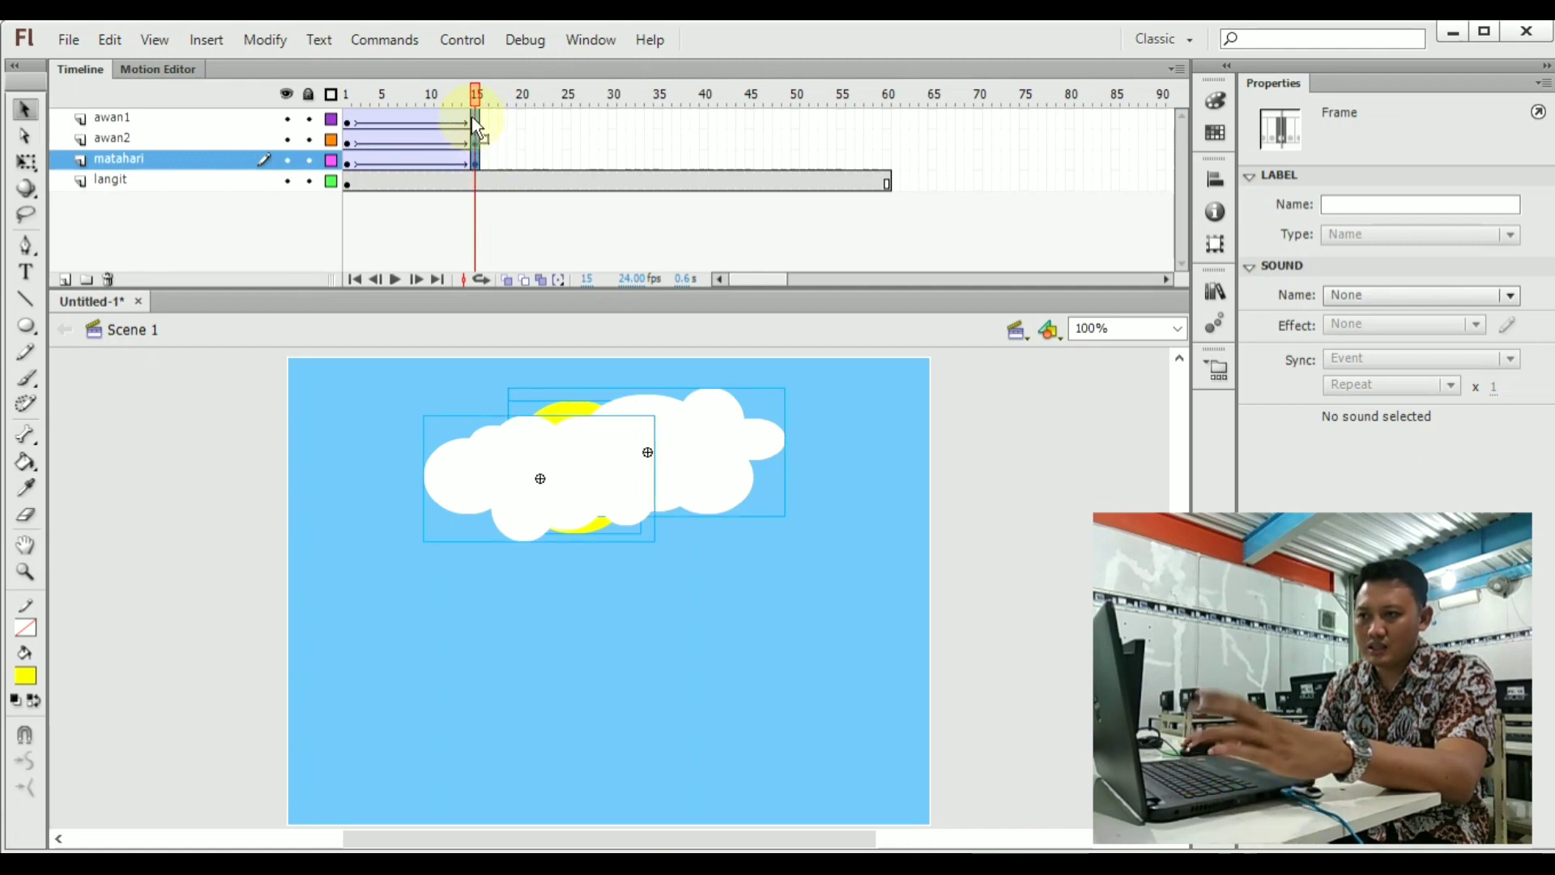
left_click_drag(481, 164, 477, 162)
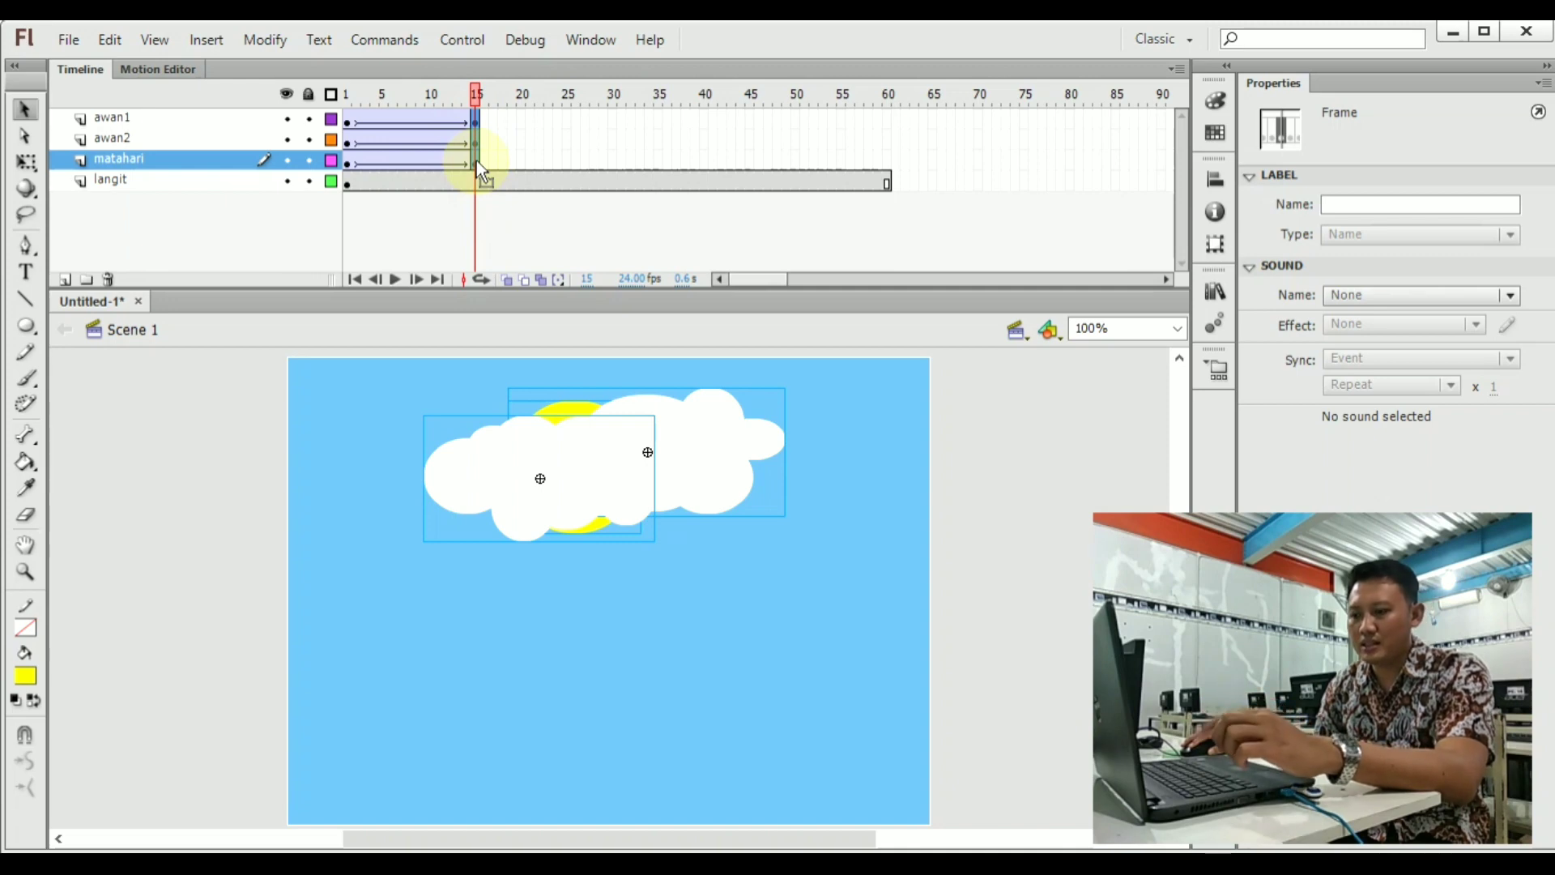
key("ctrl")
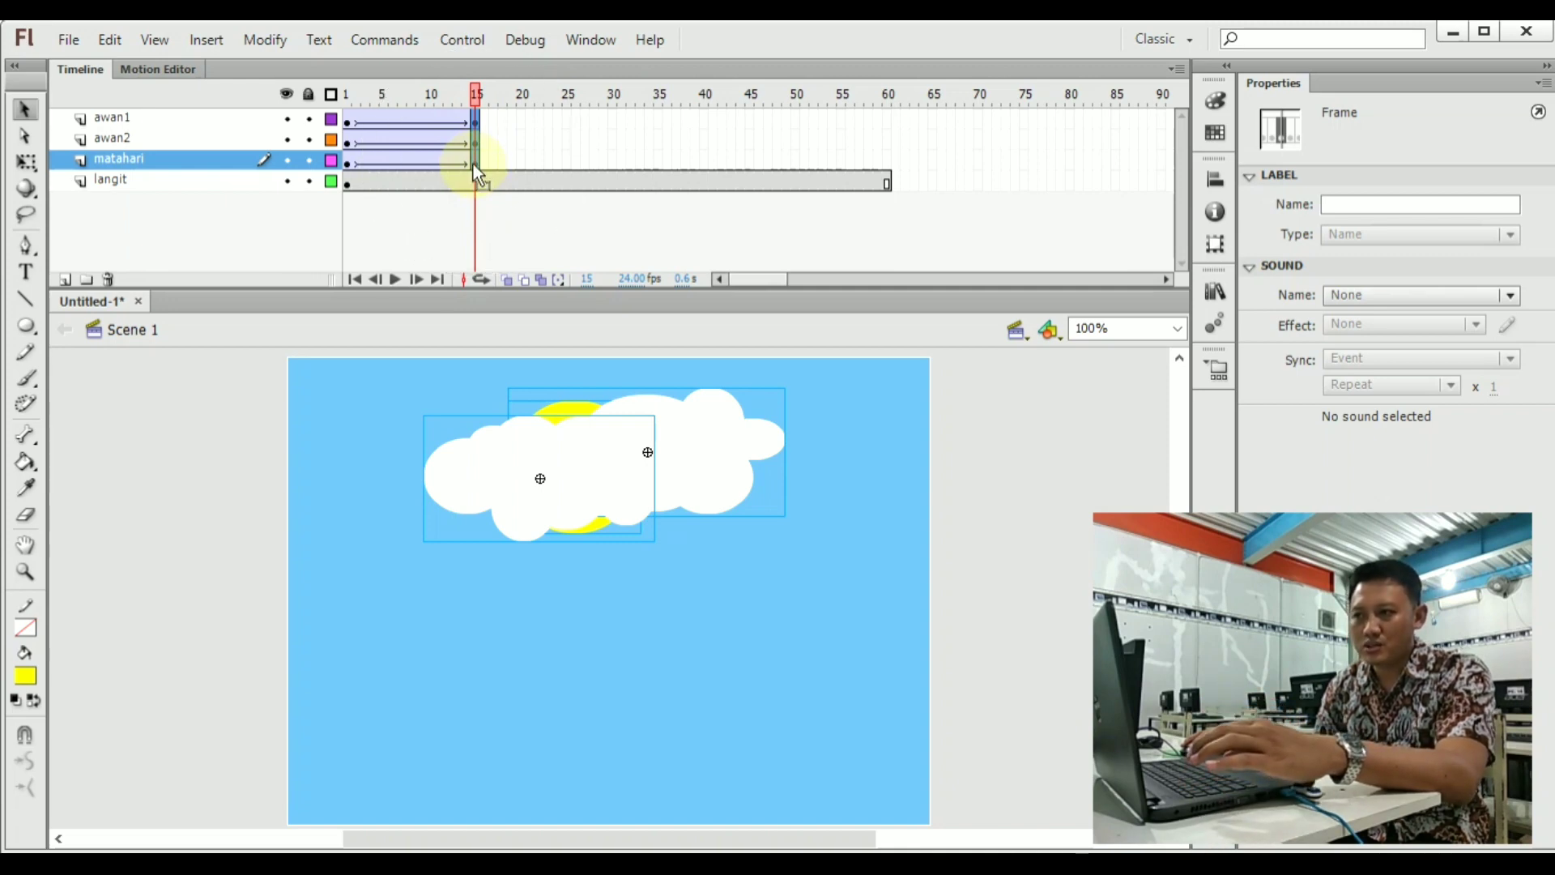
left_click(473, 163)
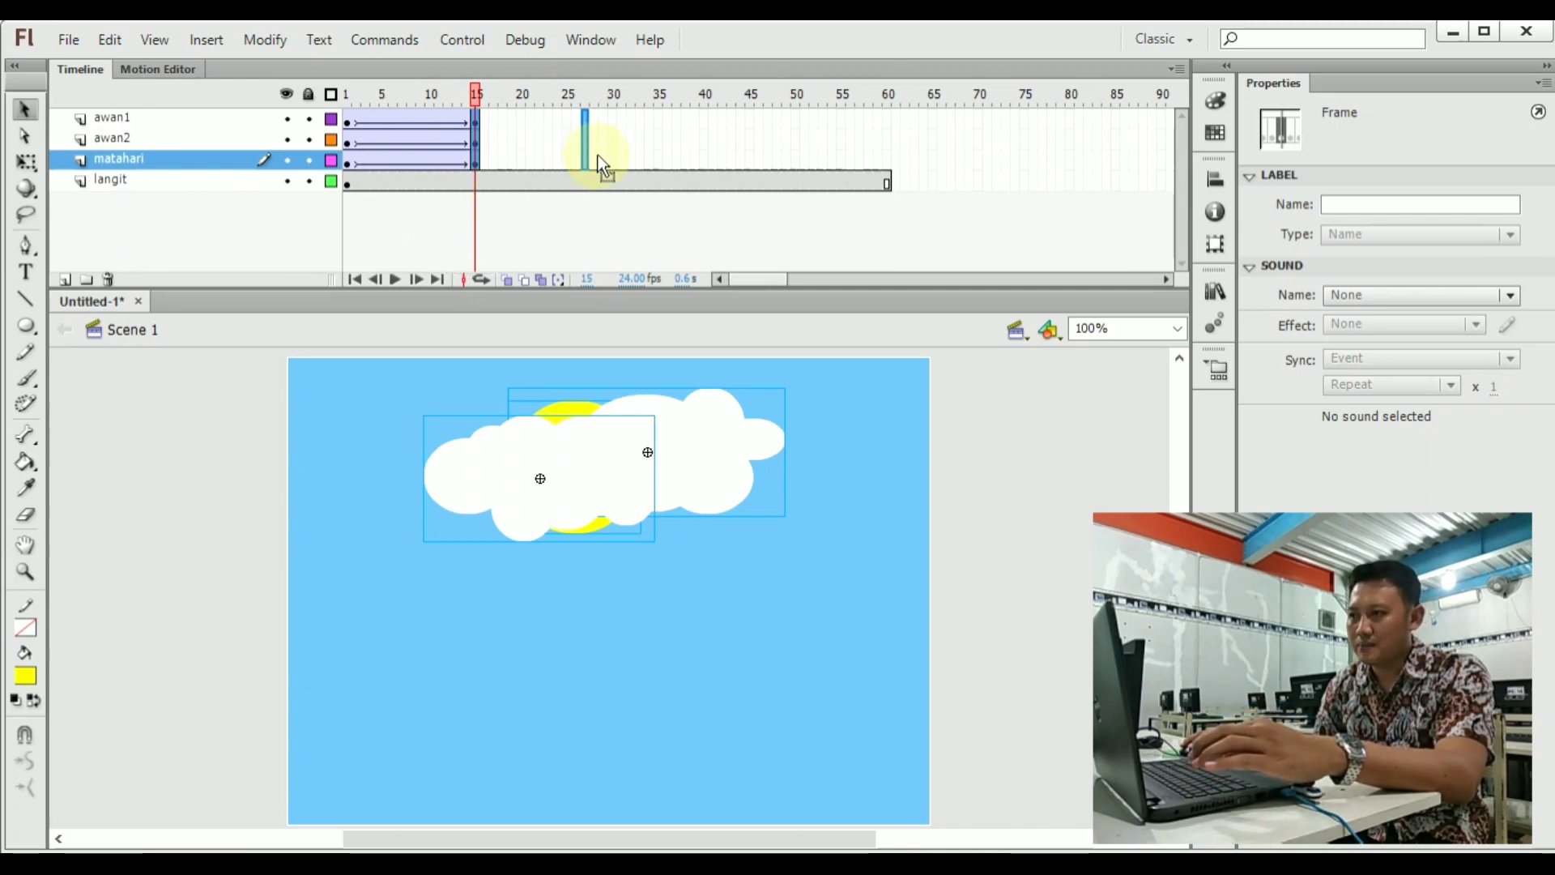
left_click_drag(598, 157, 609, 155)
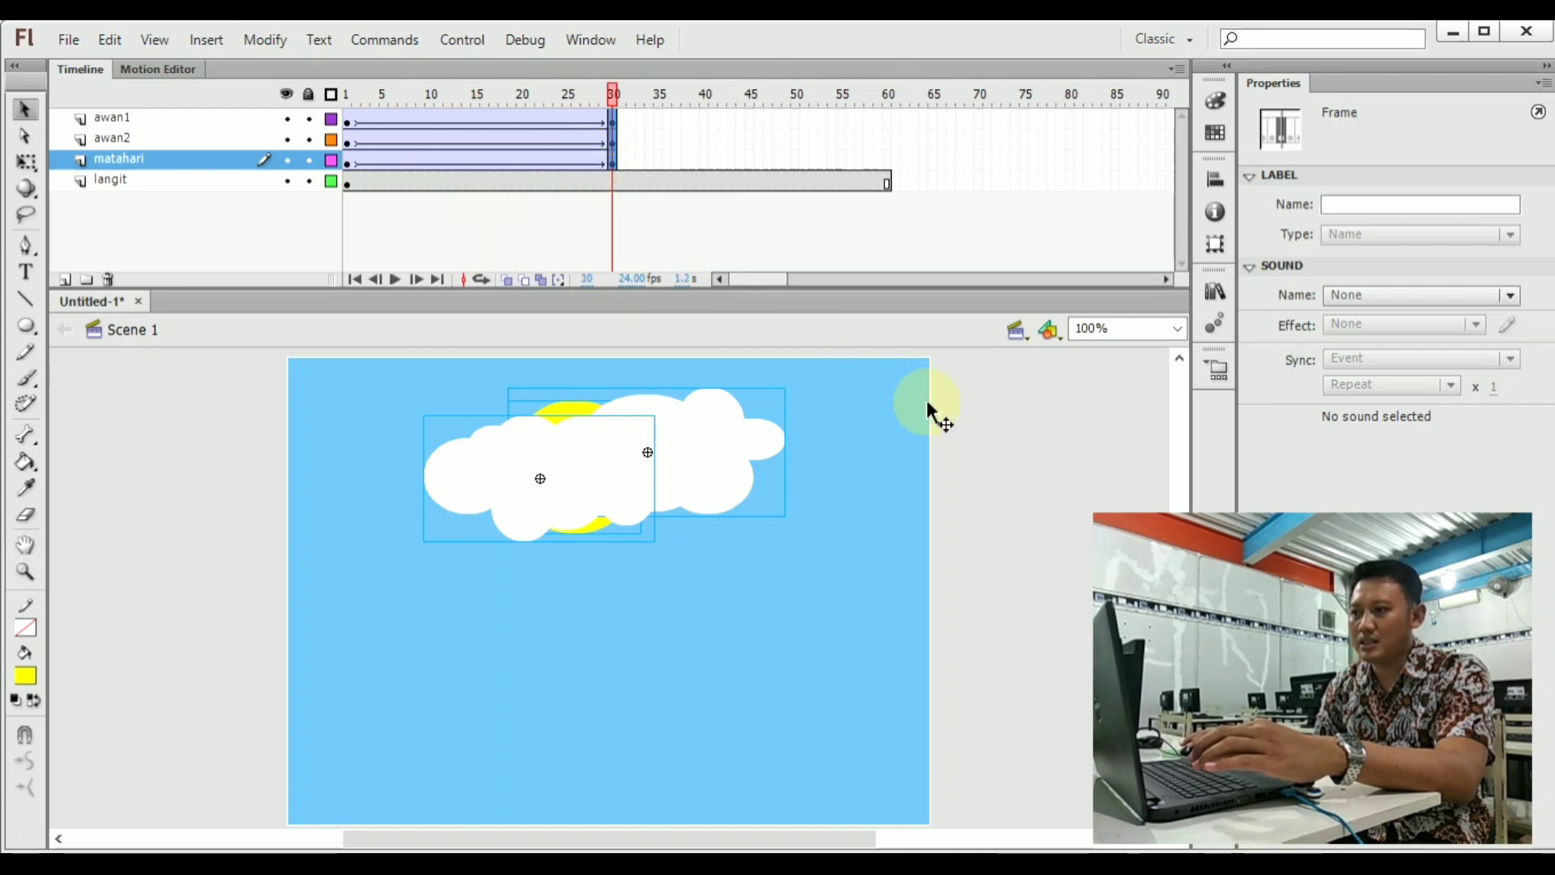
Play the animation from frame 1 to review the lengthened tweens.
left_click(986, 423)
left_click_drag(602, 88, 253, 114)
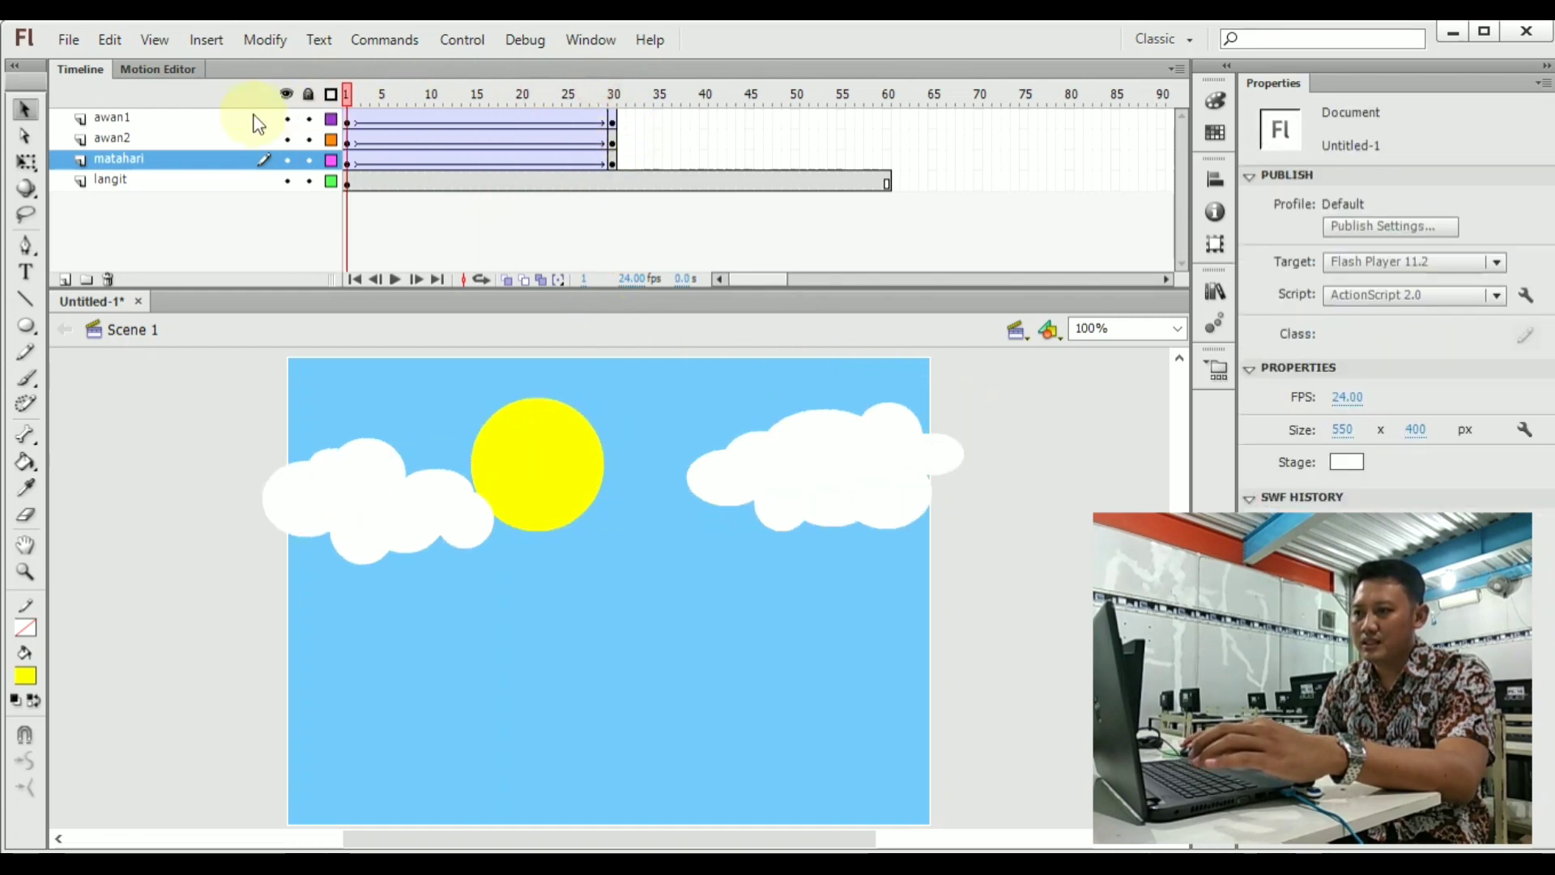
key("Return")
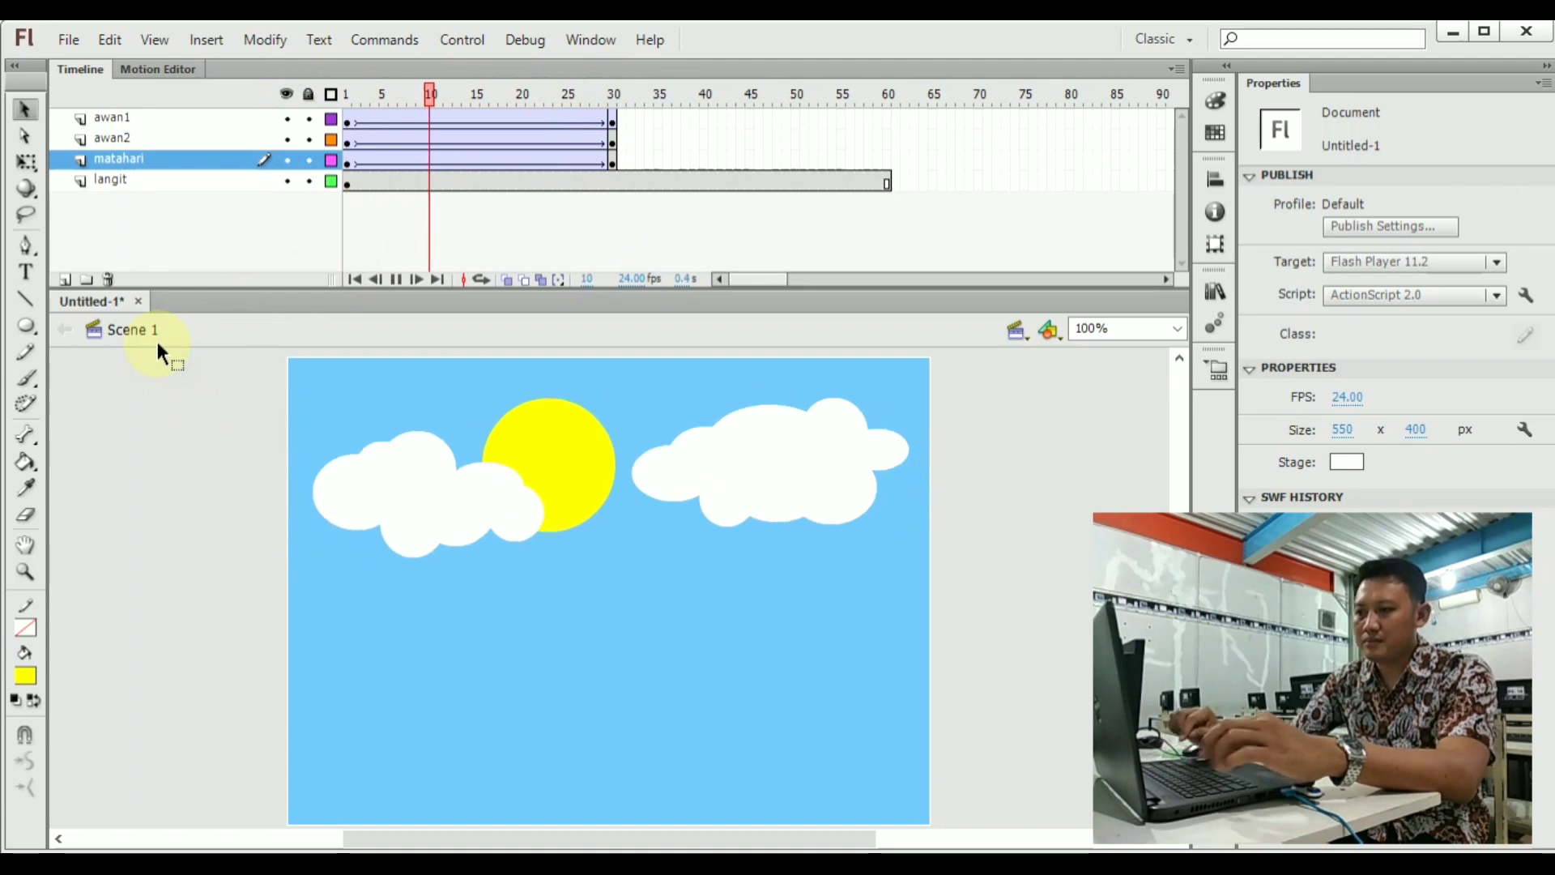
key("Return")
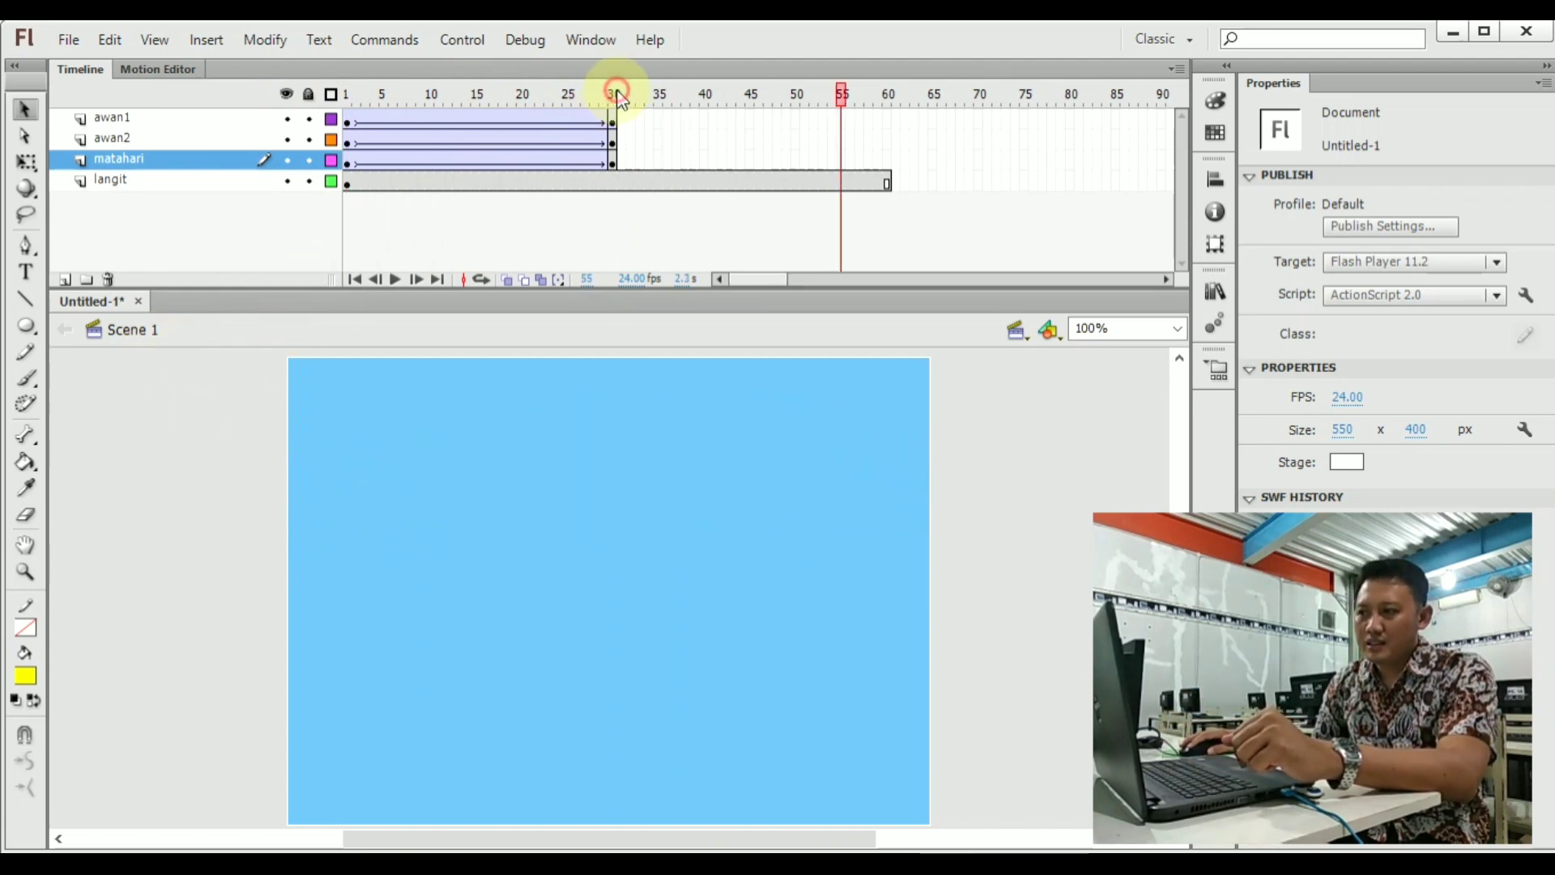
At frame 30, move the awan2 cloud to about X 253, Y 78 and the awan1 cloud to about X 243, Y 108, covering the sun.
mouse_move(617, 91)
left_mouse_down()
mouse_move(601, 83)
mouse_move(630, 86)
mouse_move(611, 84)
left_mouse_up()
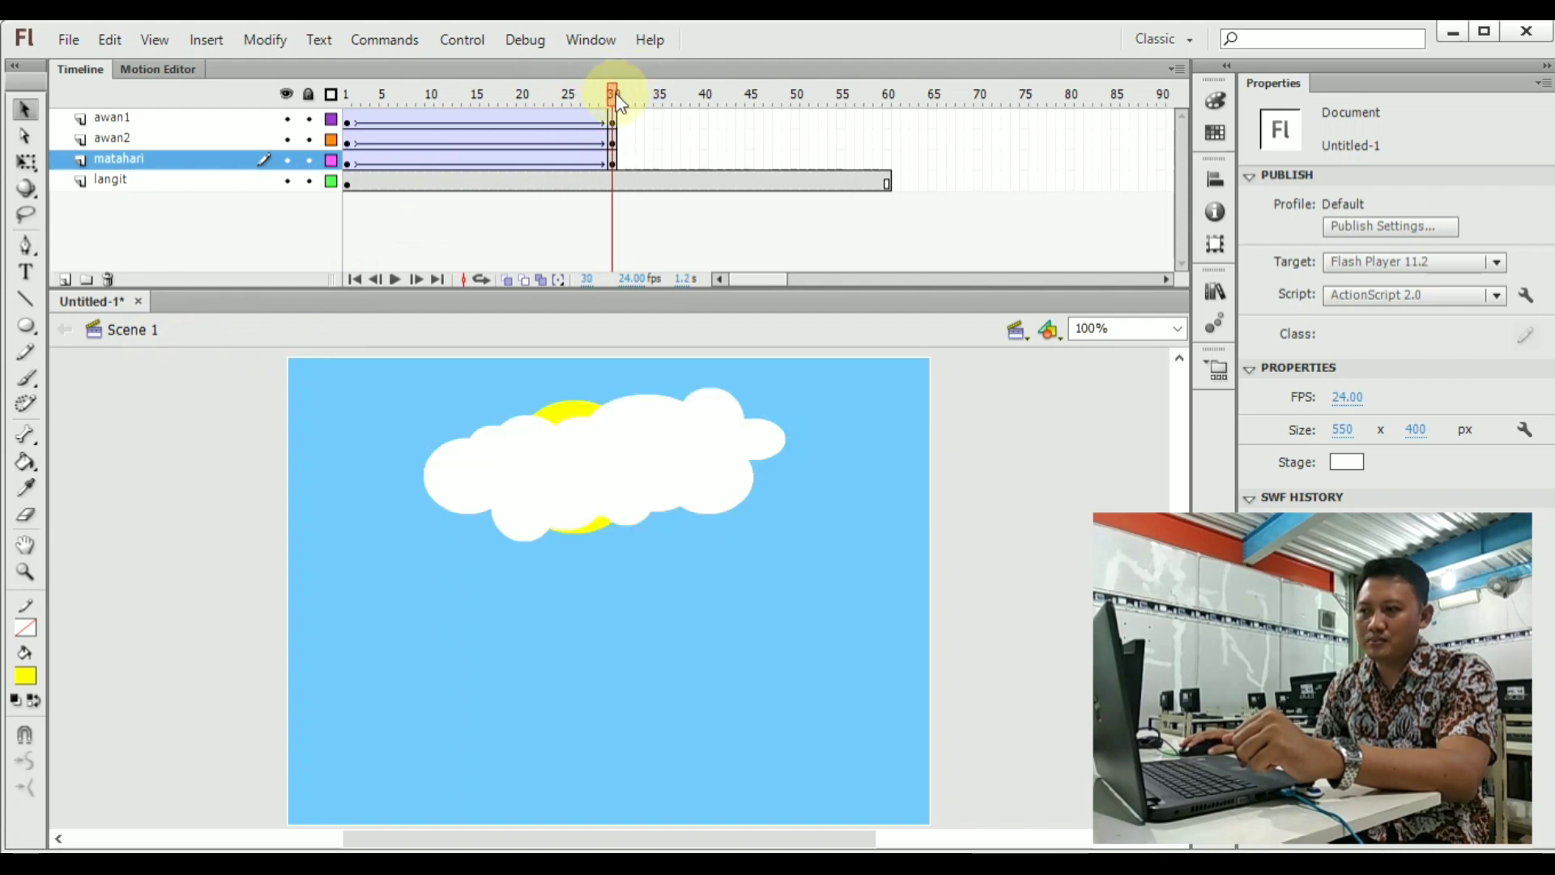
left_click(651, 447)
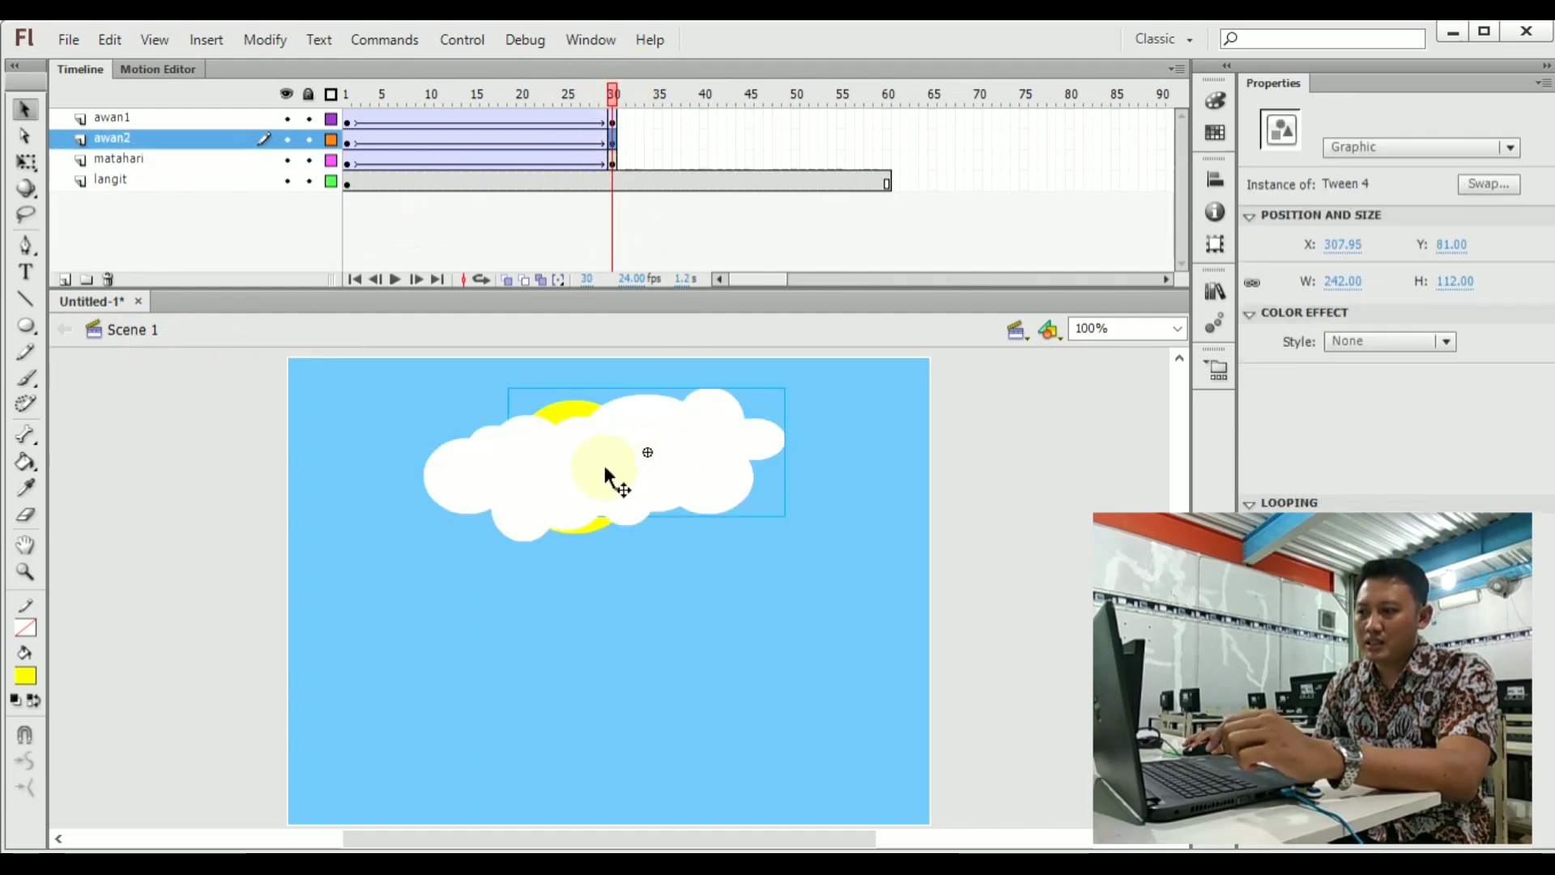
left_click_drag(694, 462, 635, 459)
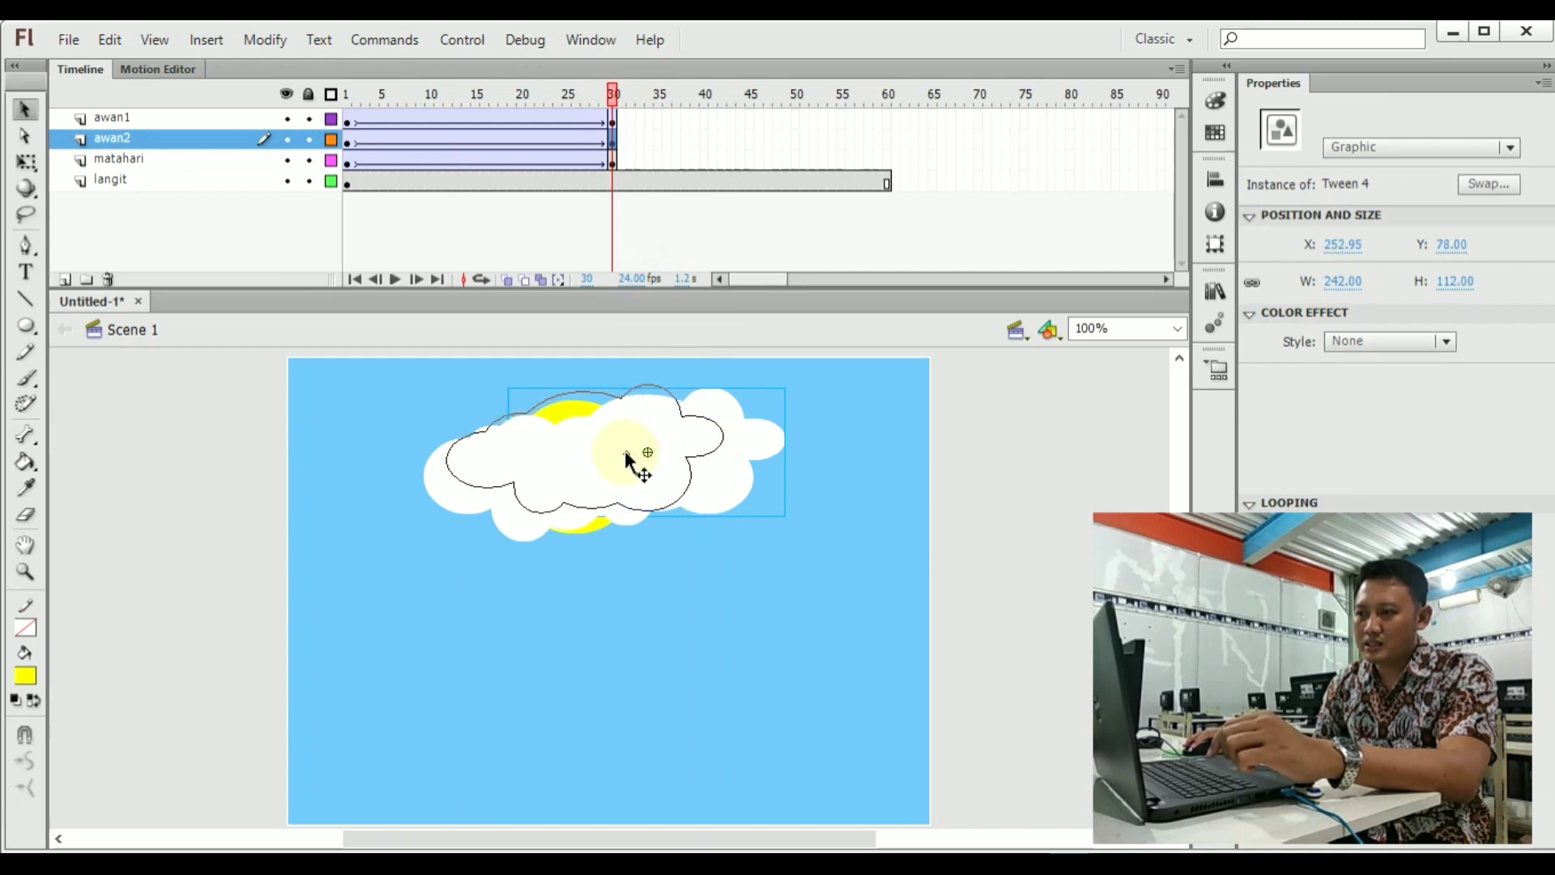
left_click(445, 488)
left_click_drag(471, 515, 503, 521)
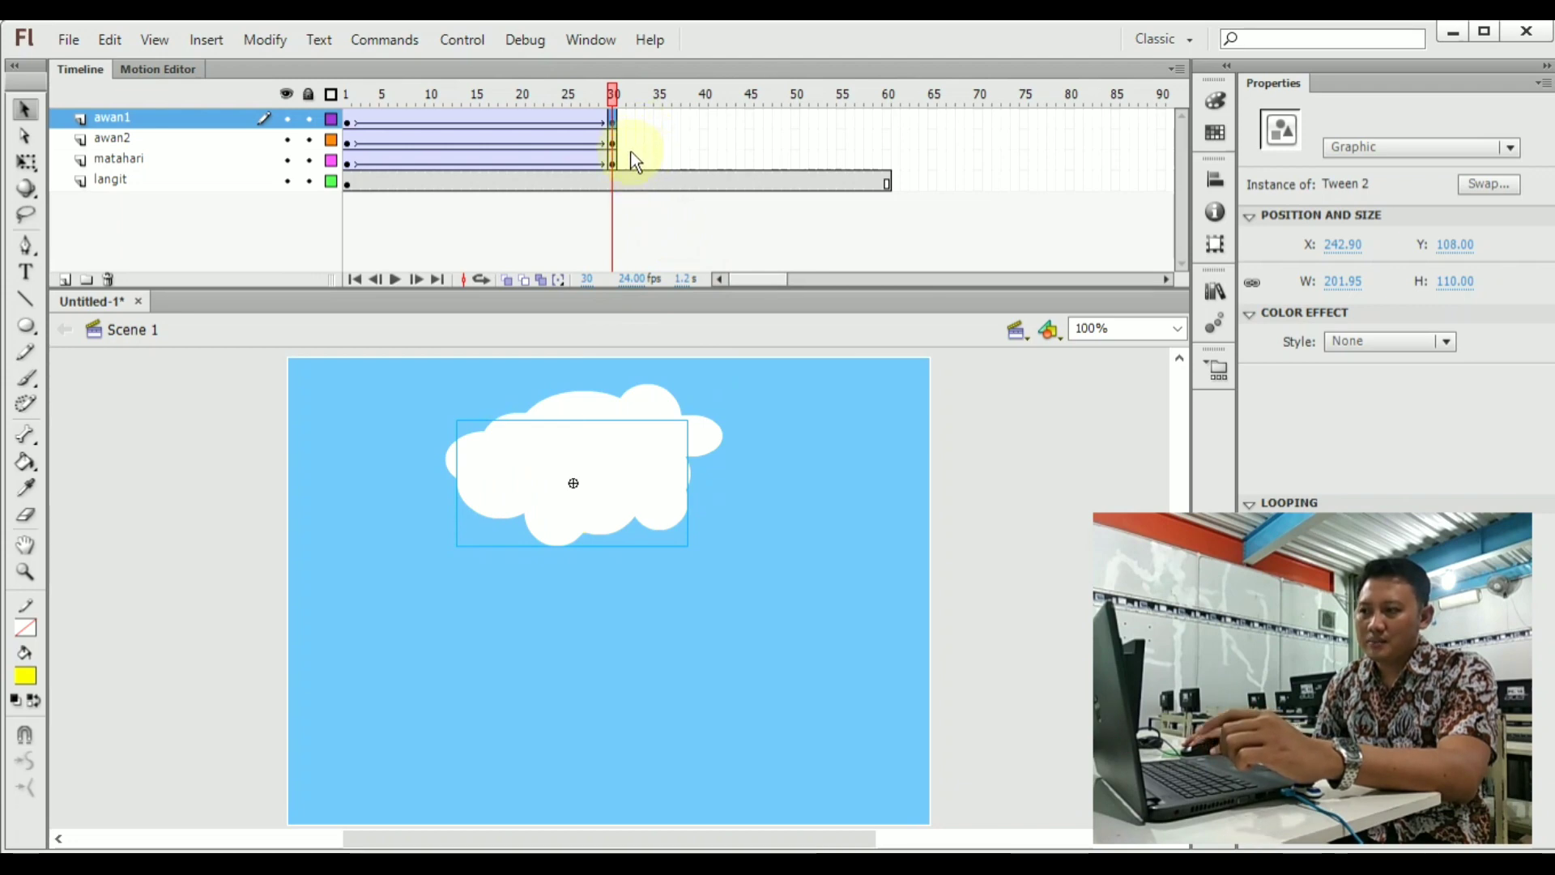
Insert a keyframe at frame 40 of the awan1 layer.
left_click(659, 119)
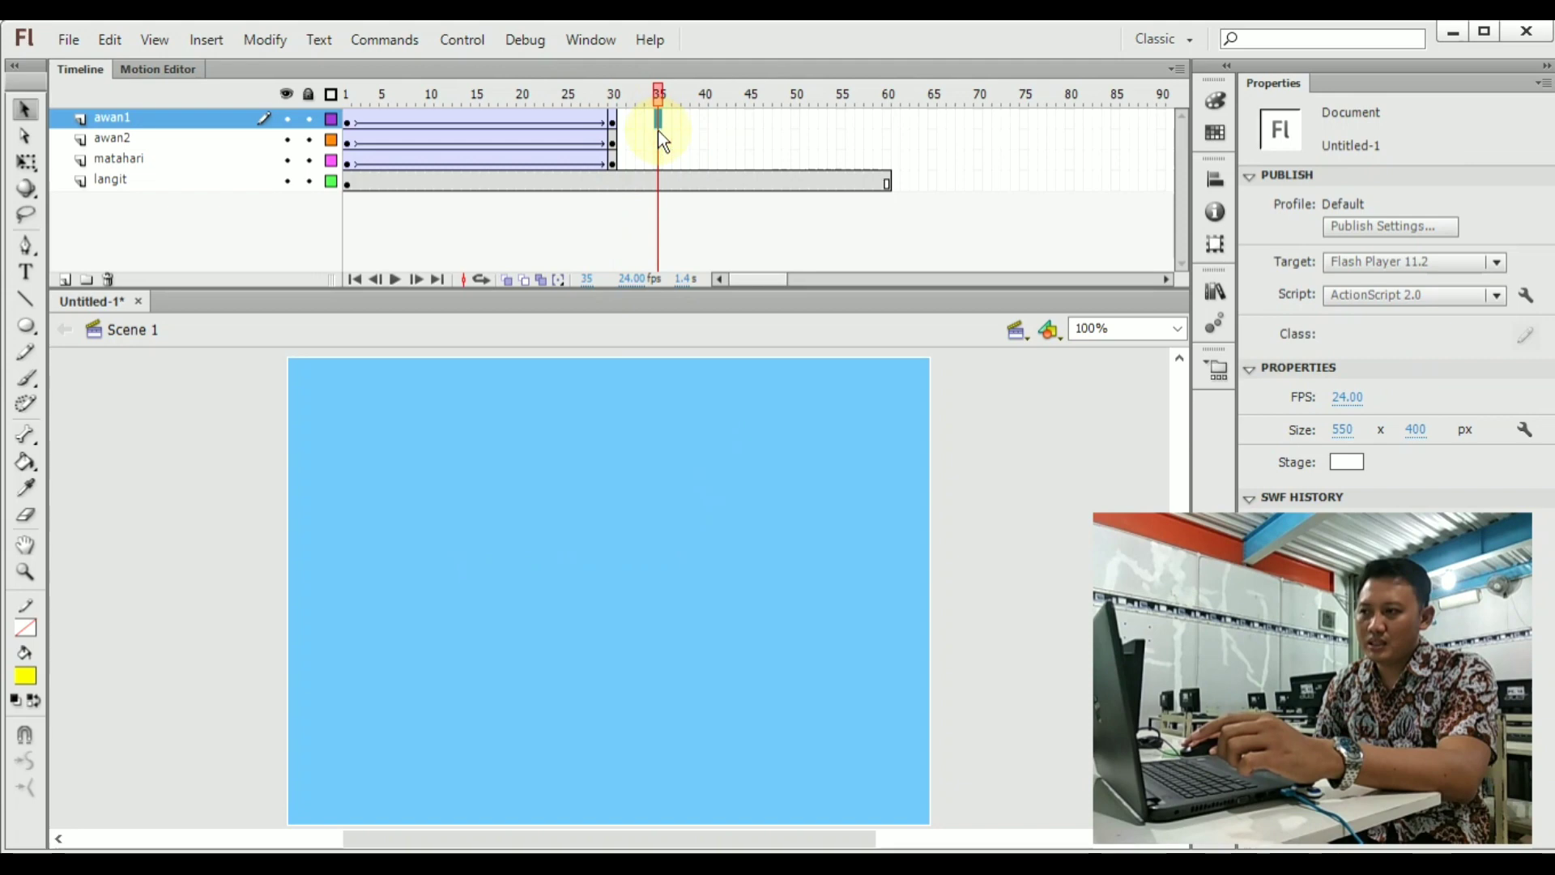
left_click(704, 119)
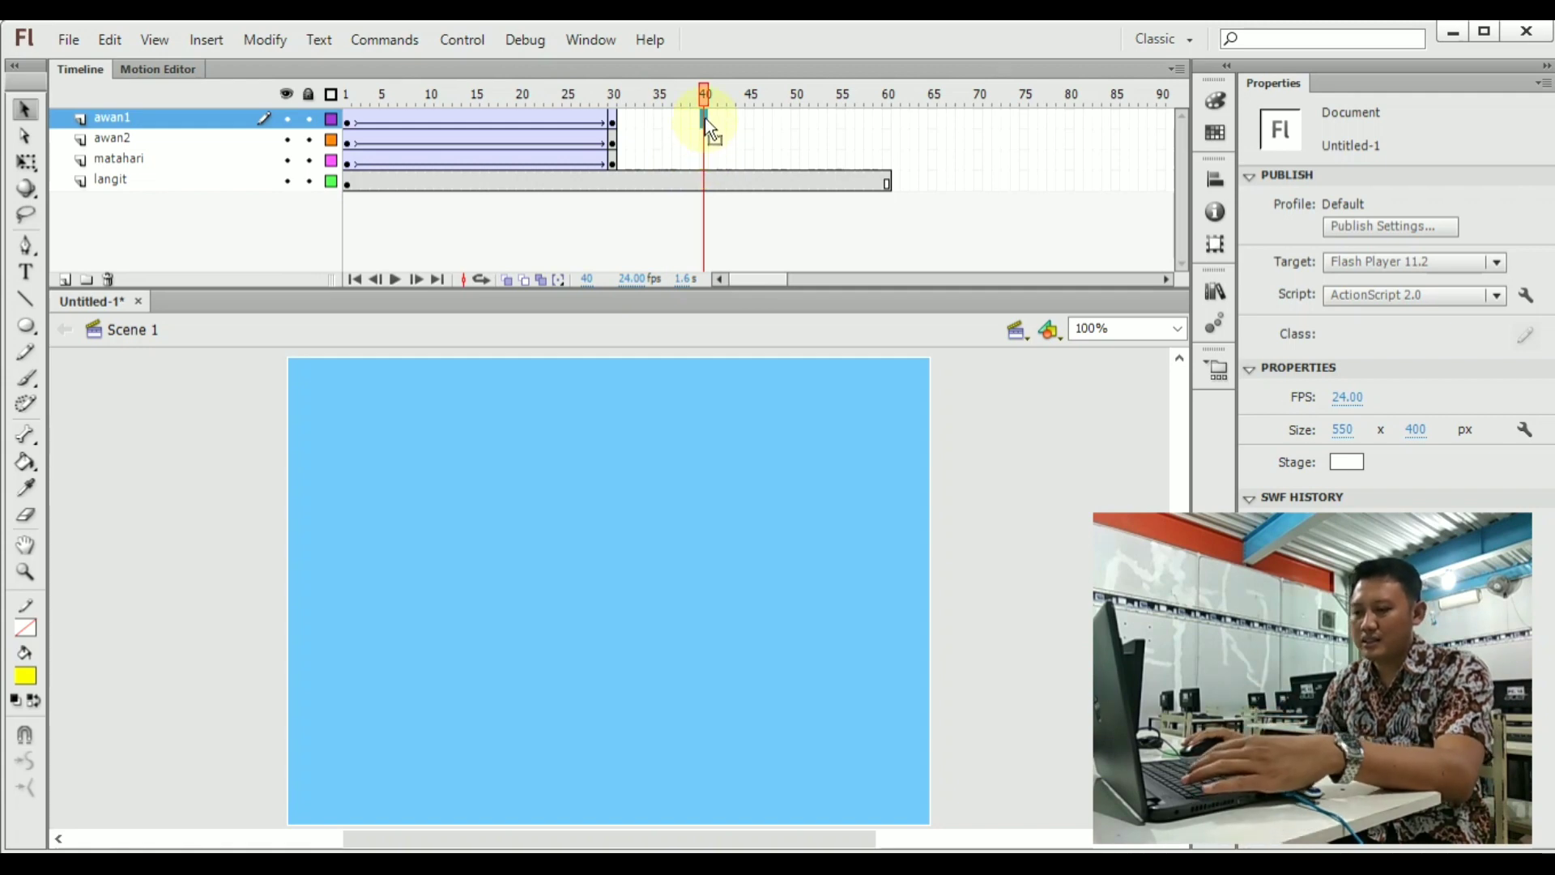
key("F6")
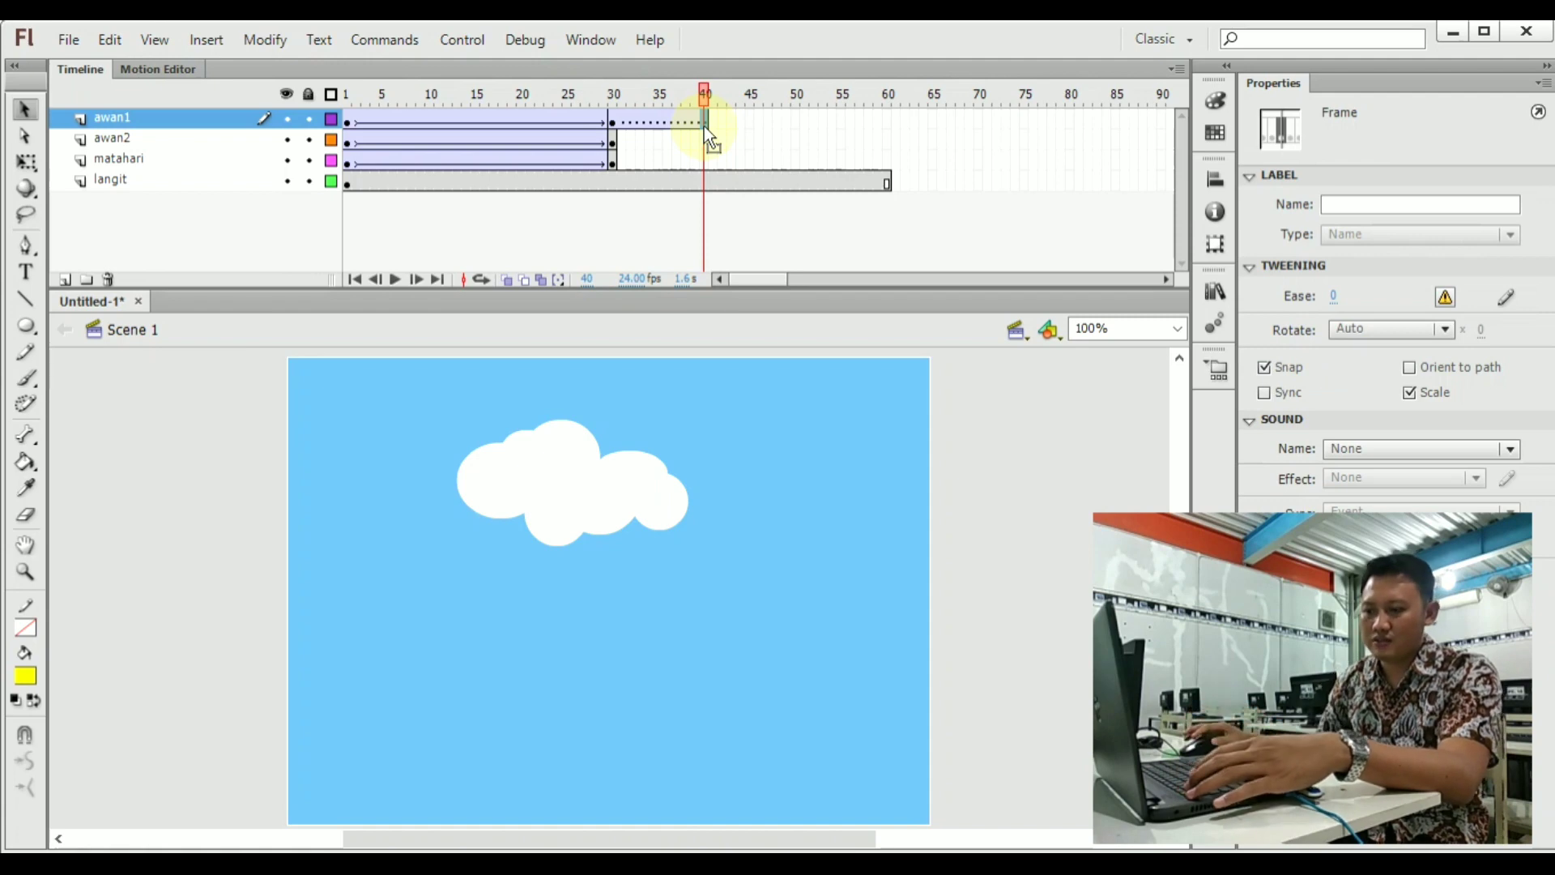
Extend the awan2 and matahari layers with regular frames up to frame 40.
right_click(709, 141)
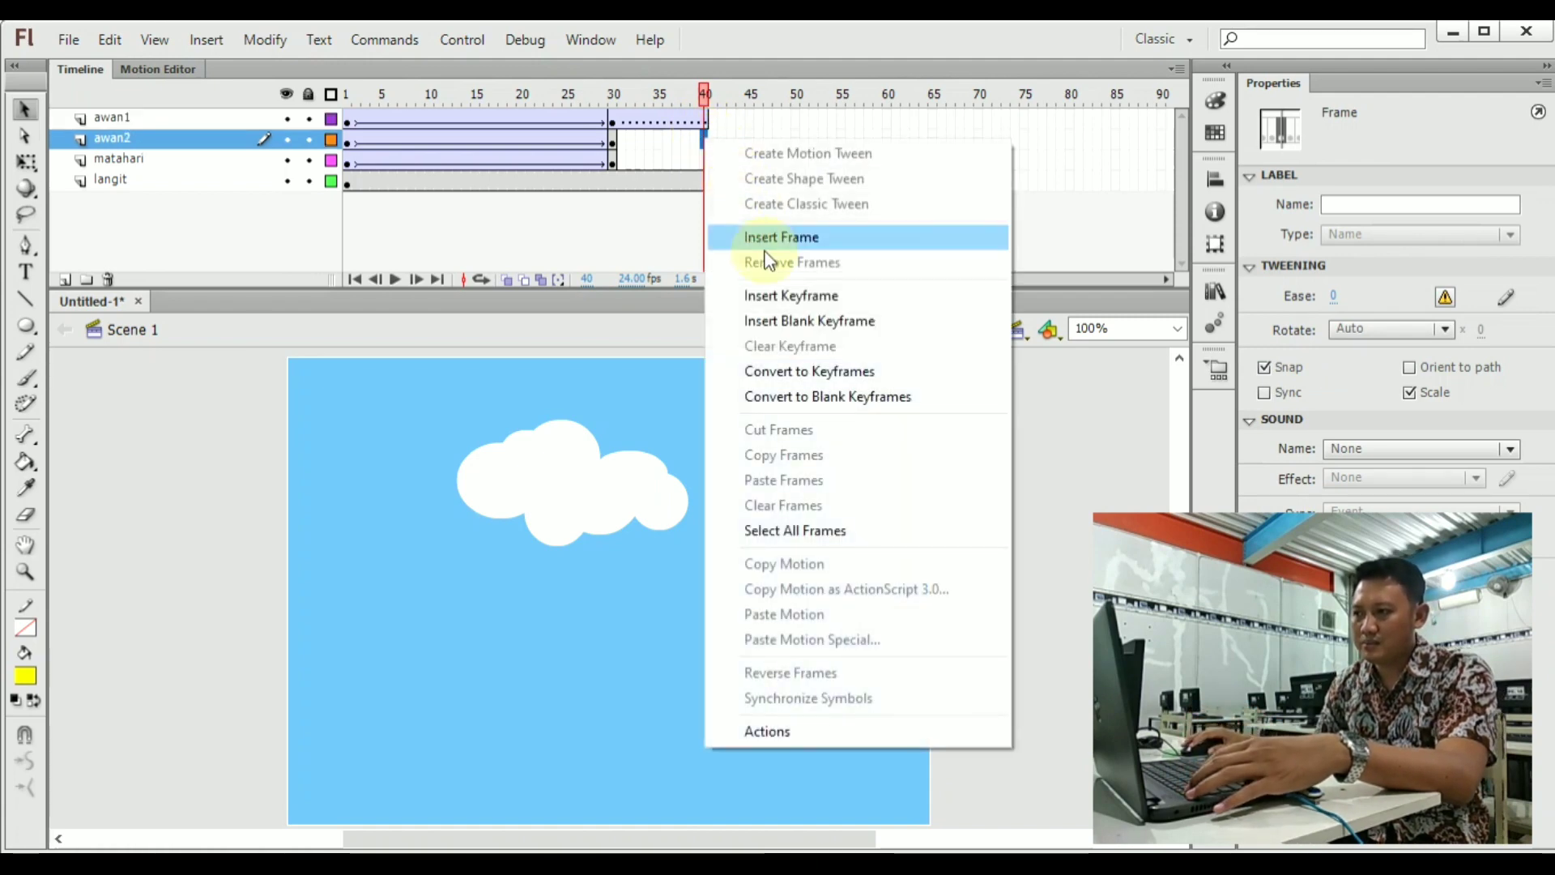
left_click(765, 238)
right_click(705, 161)
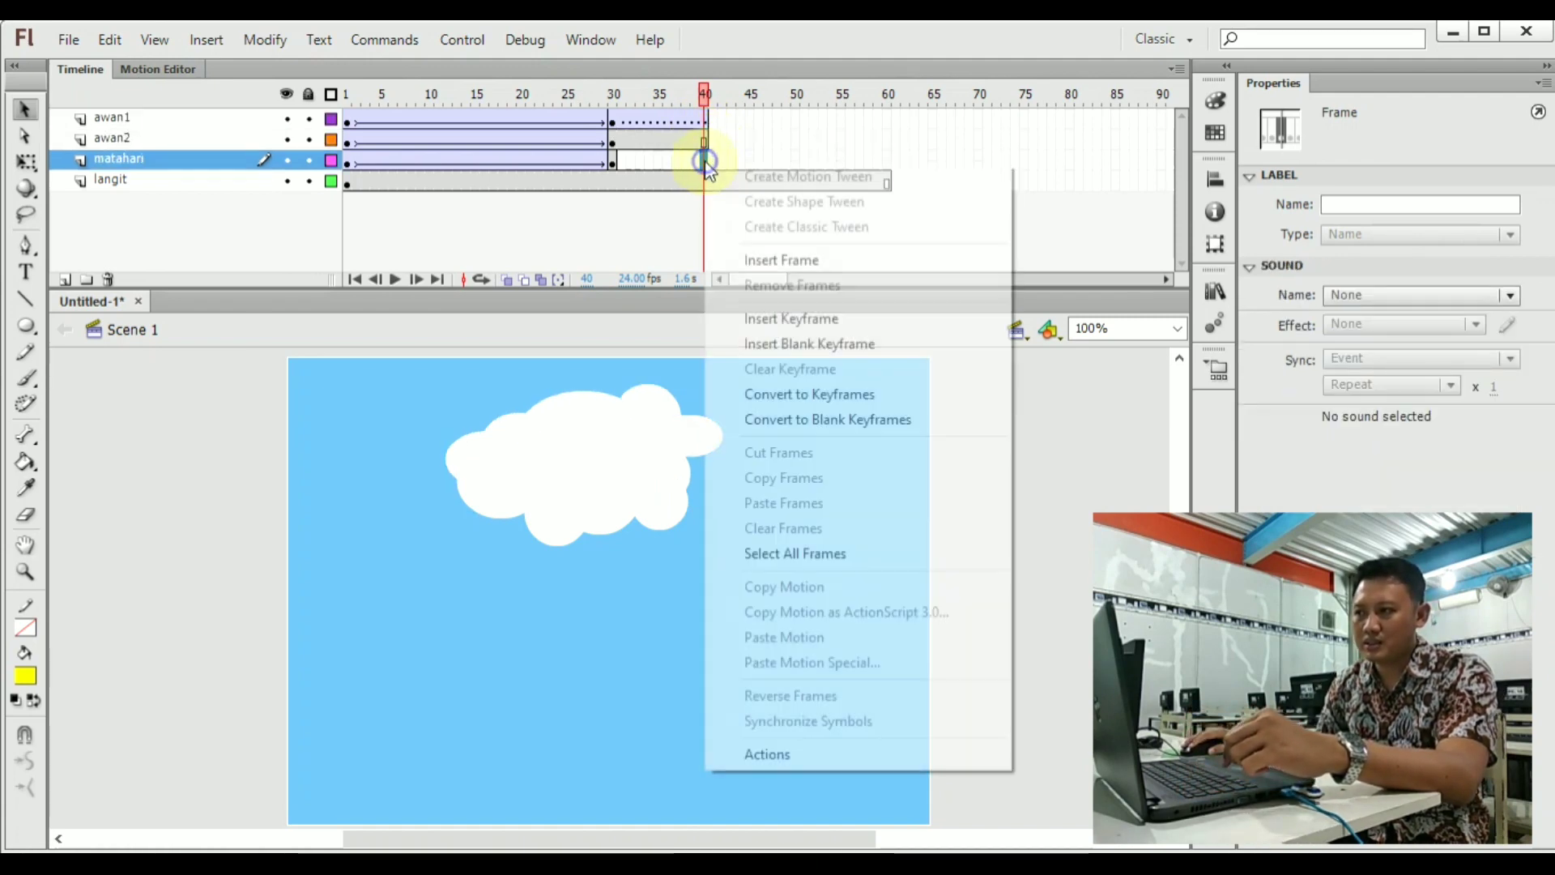
left_click(757, 257)
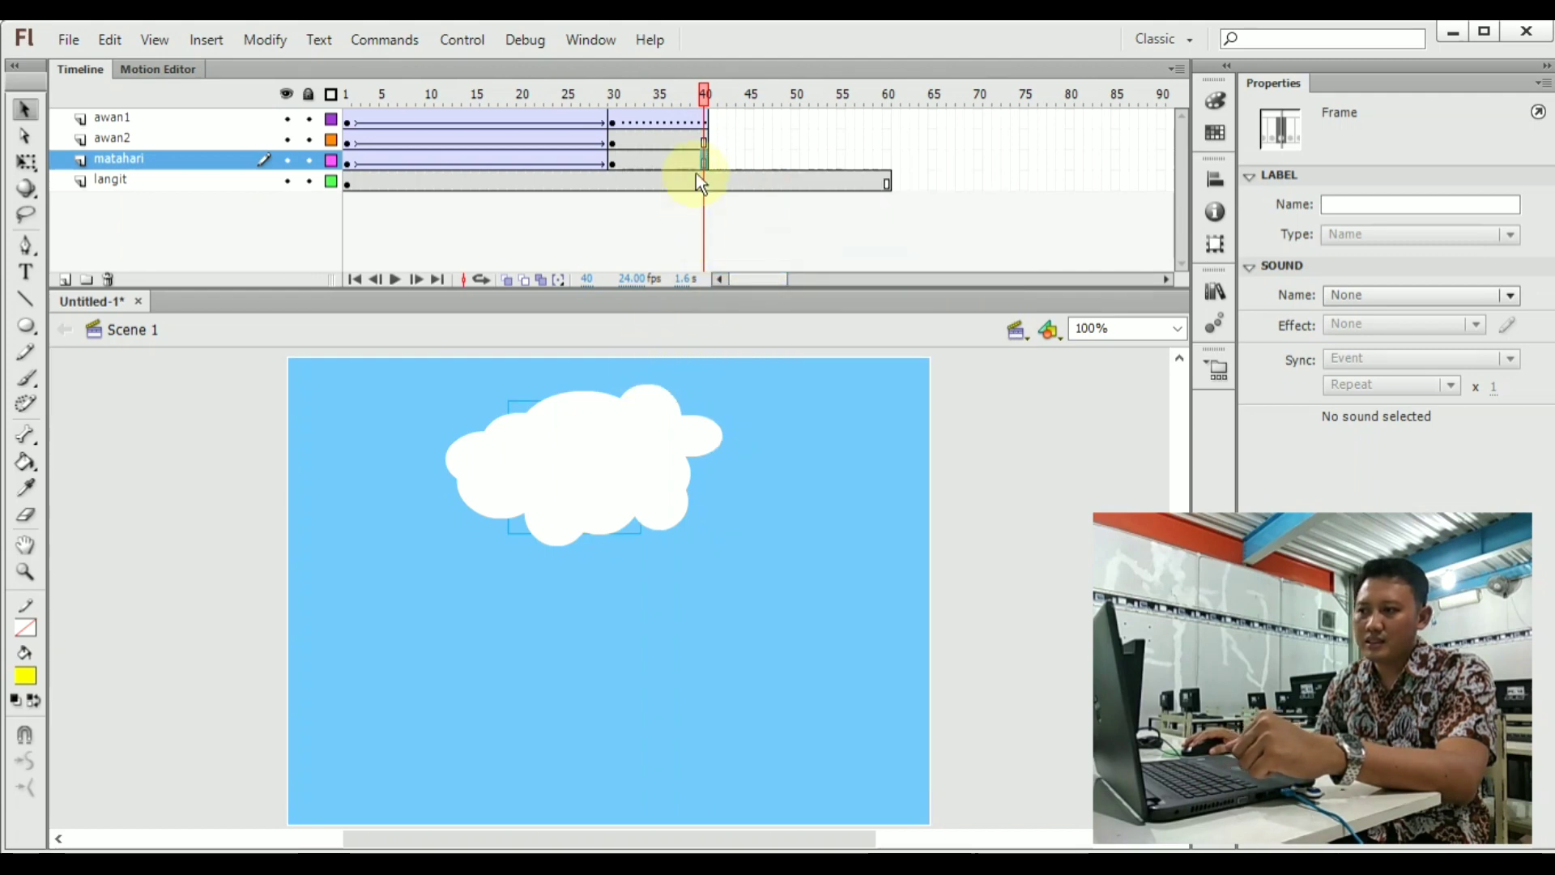
mouse_move(705, 101)
left_mouse_down()
mouse_move(591, 94)
mouse_move(703, 114)
left_mouse_up()
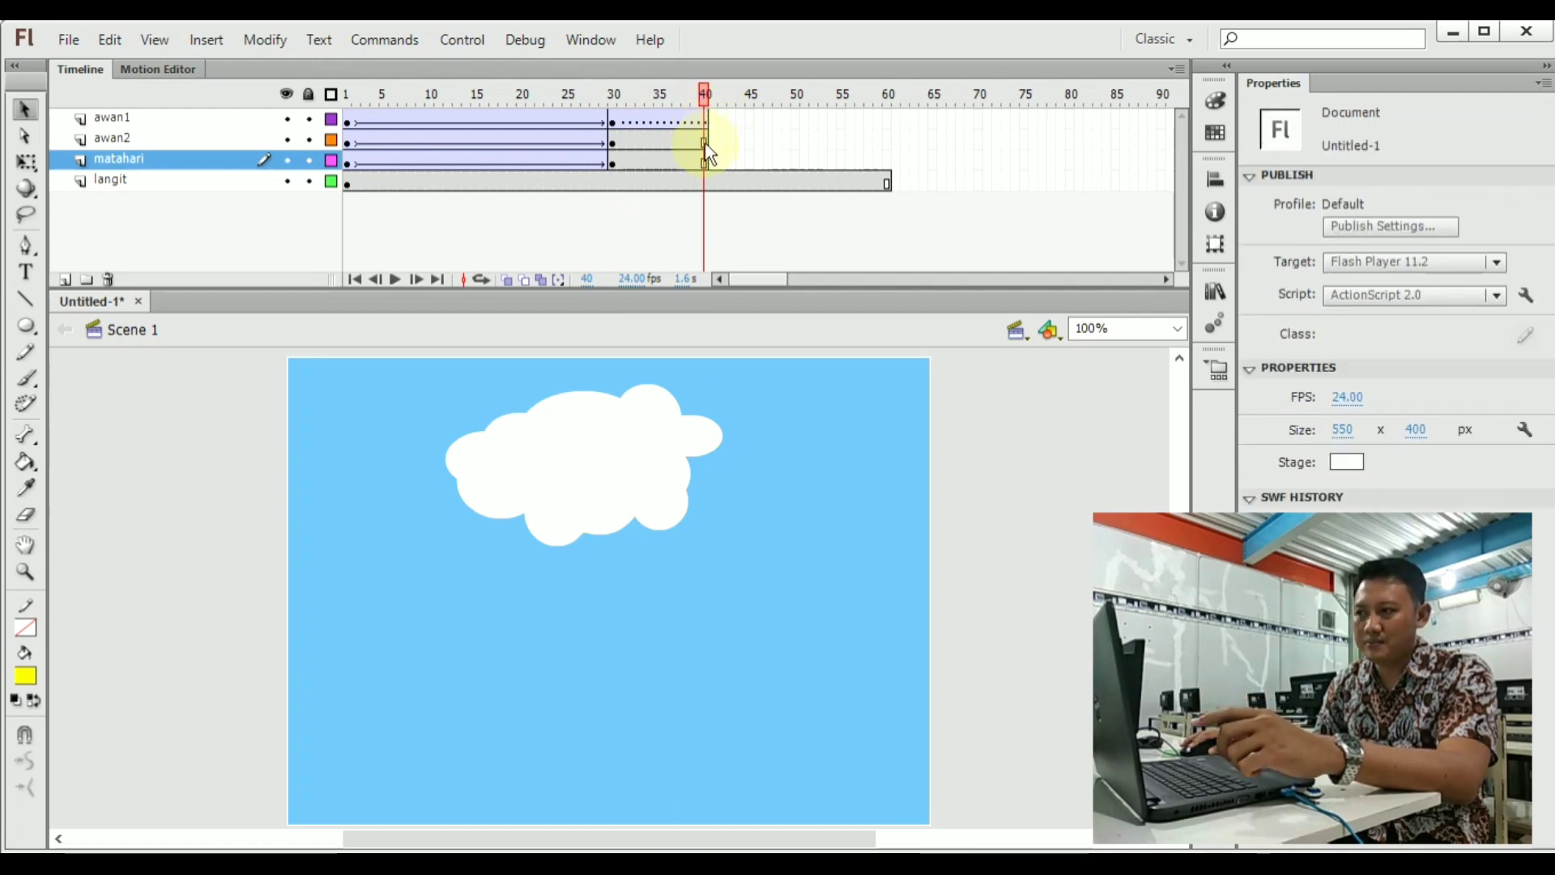
Insert keyframes at frame 40 of the awan2, matahari and awan1 layers.
left_click(705, 143)
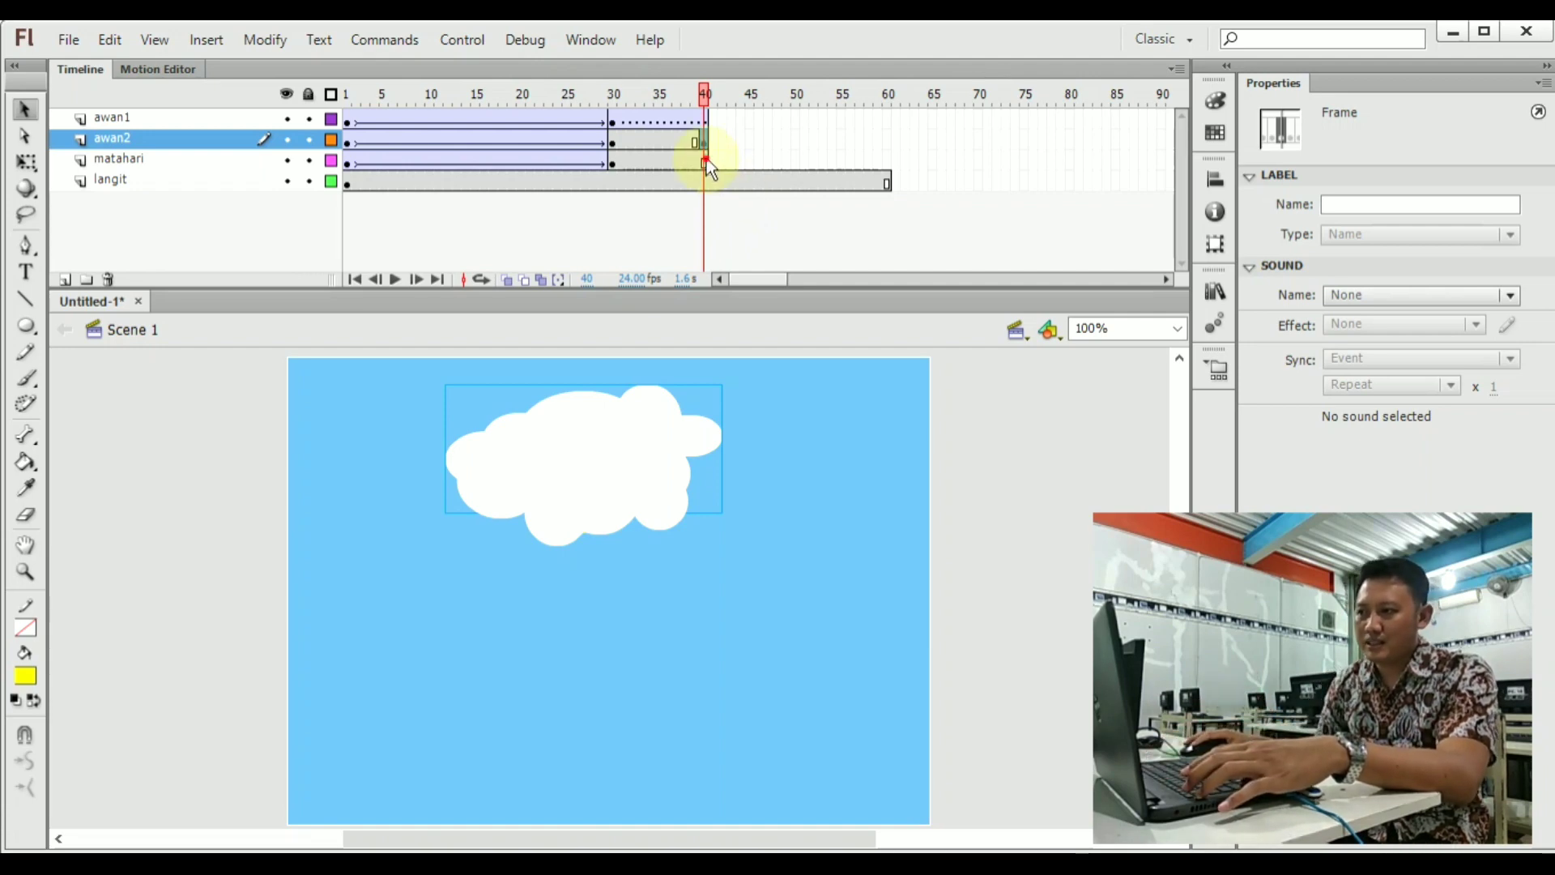
left_click(706, 161)
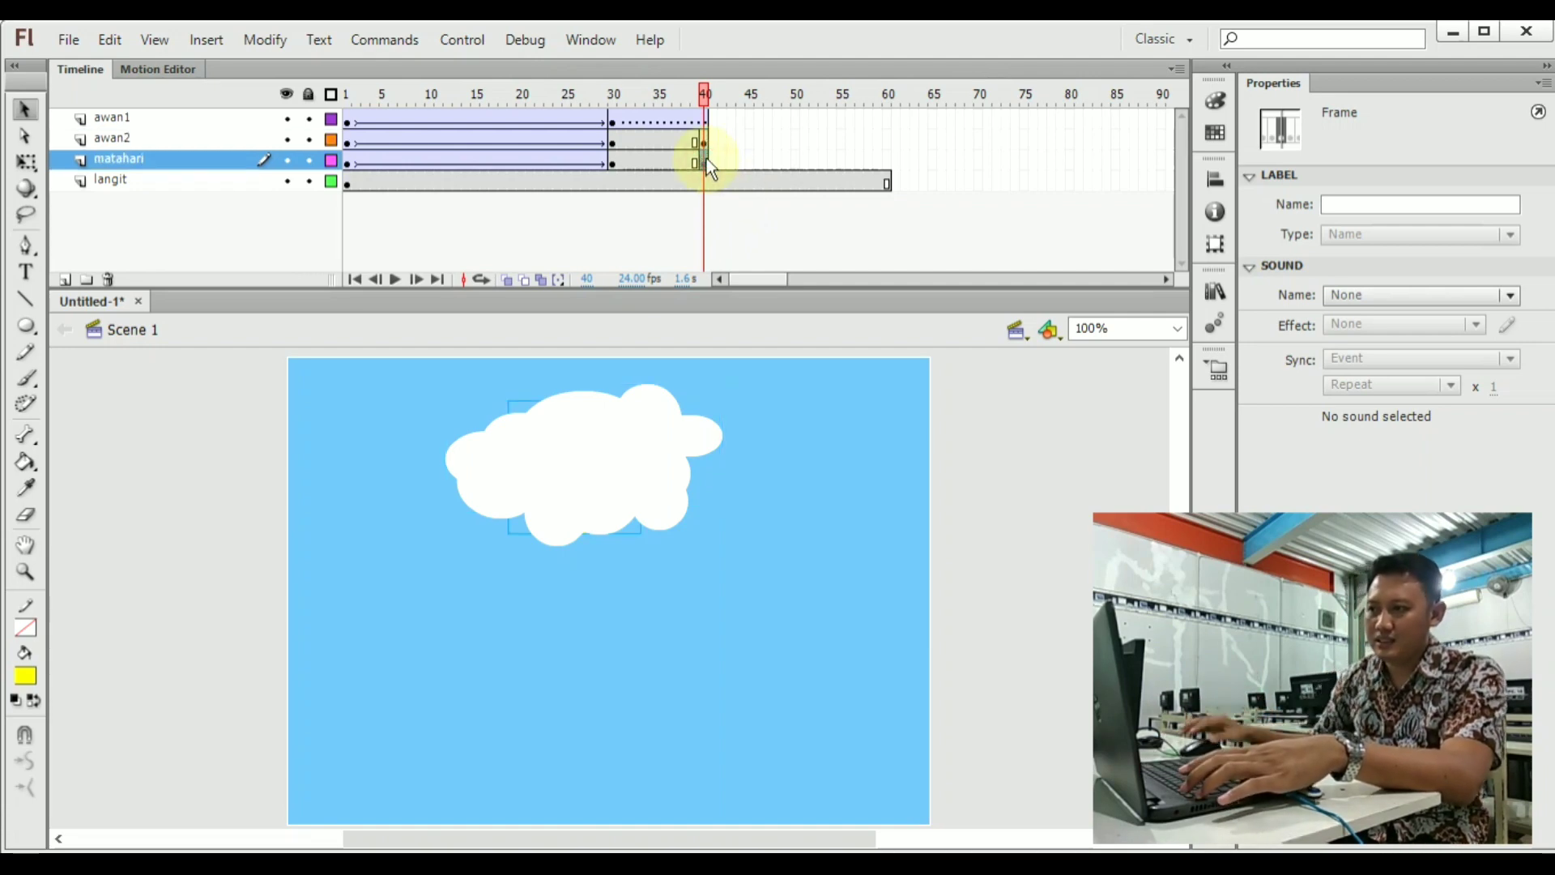
left_click(702, 117)
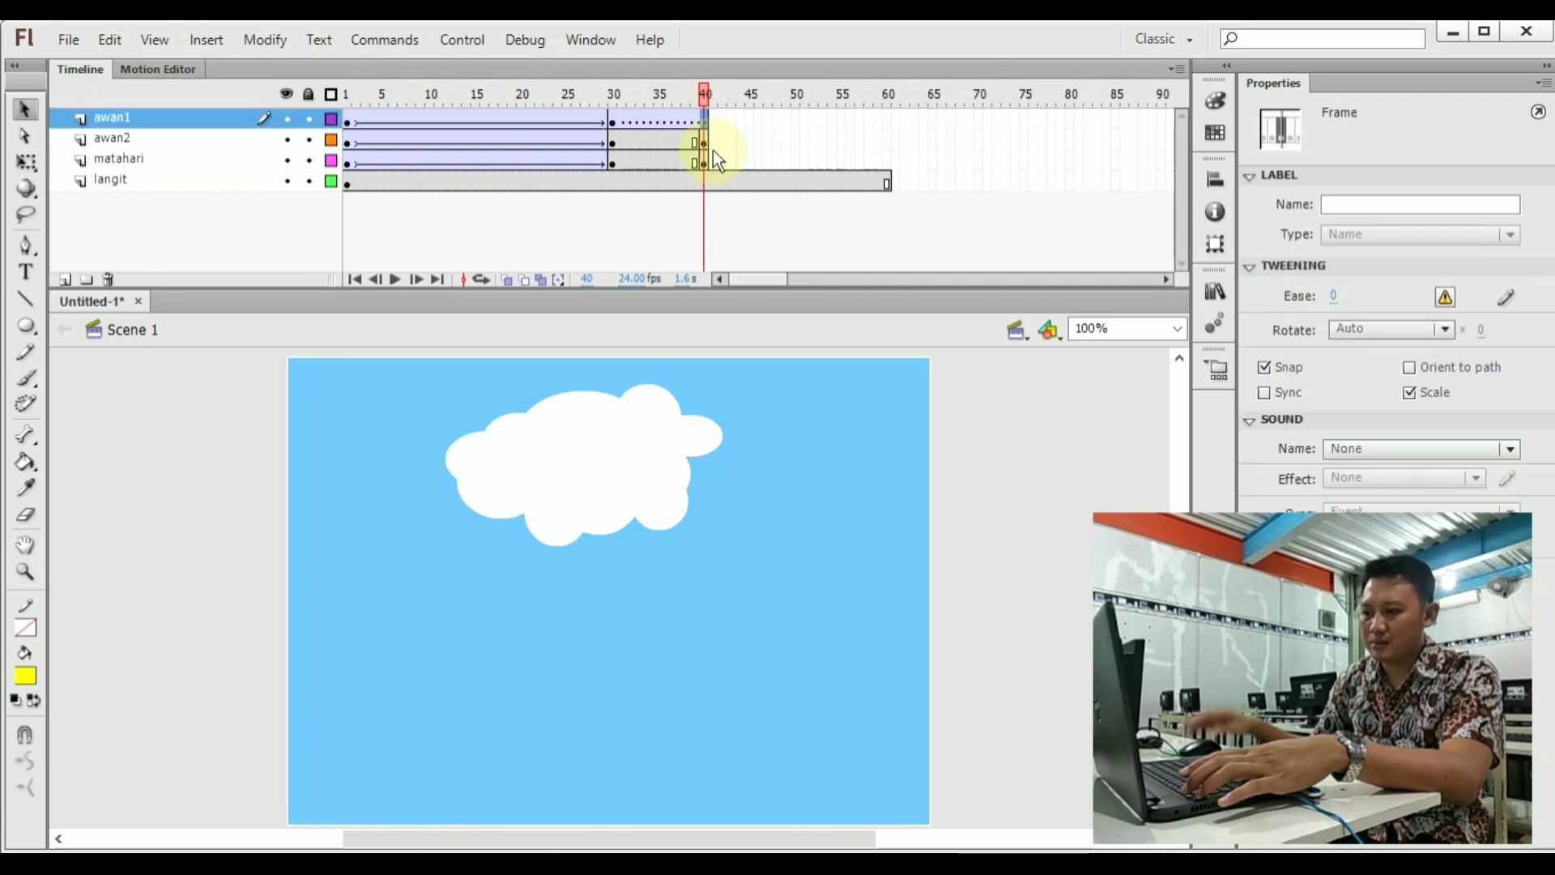
key("F6")
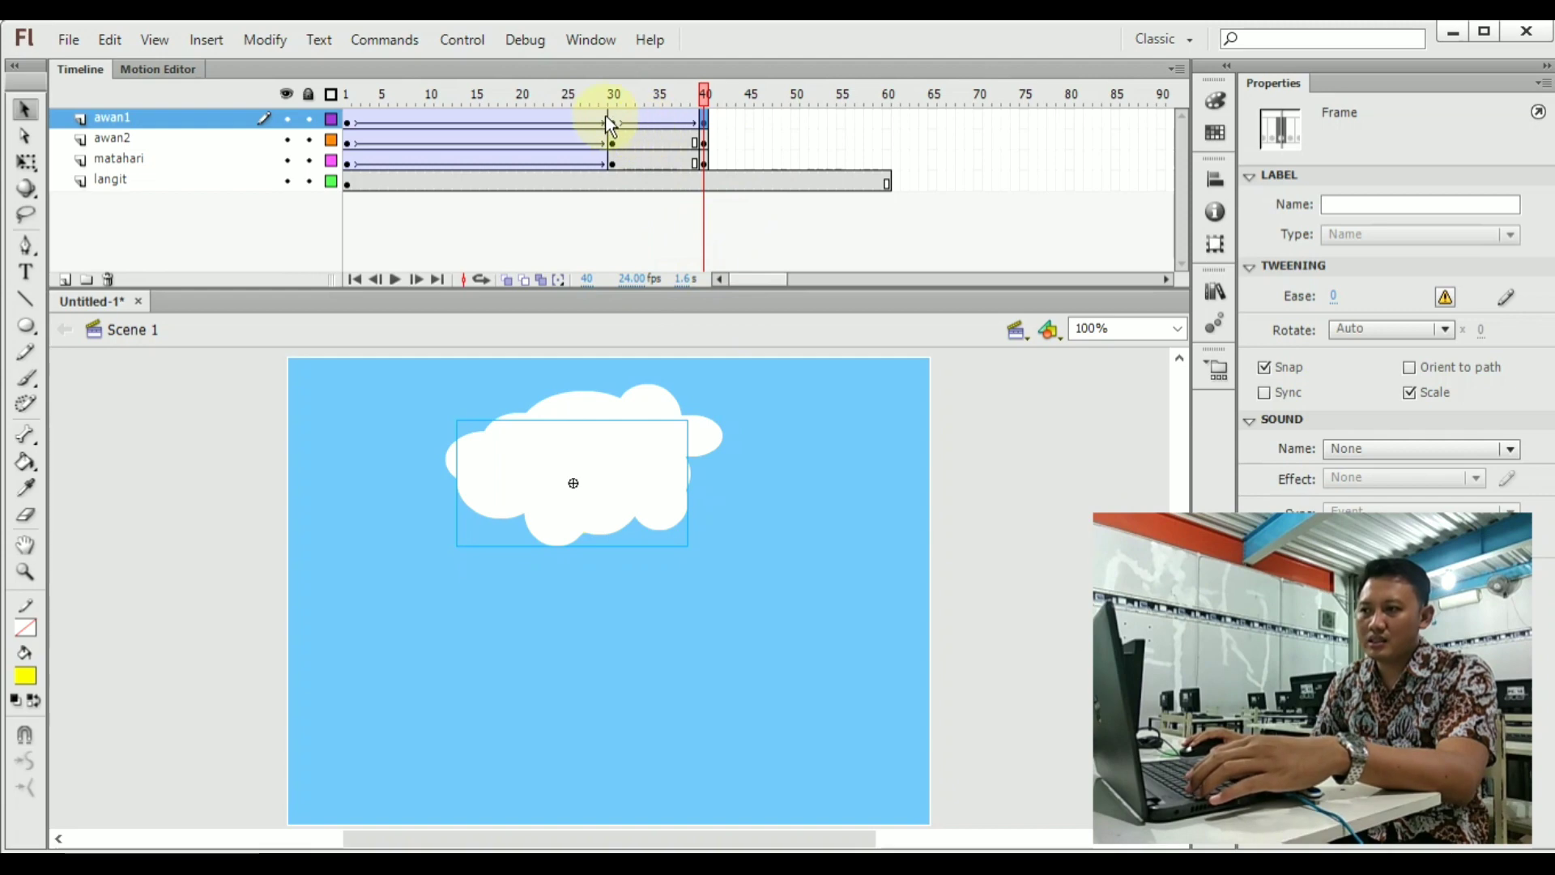
left_click(657, 140)
left_click(658, 159)
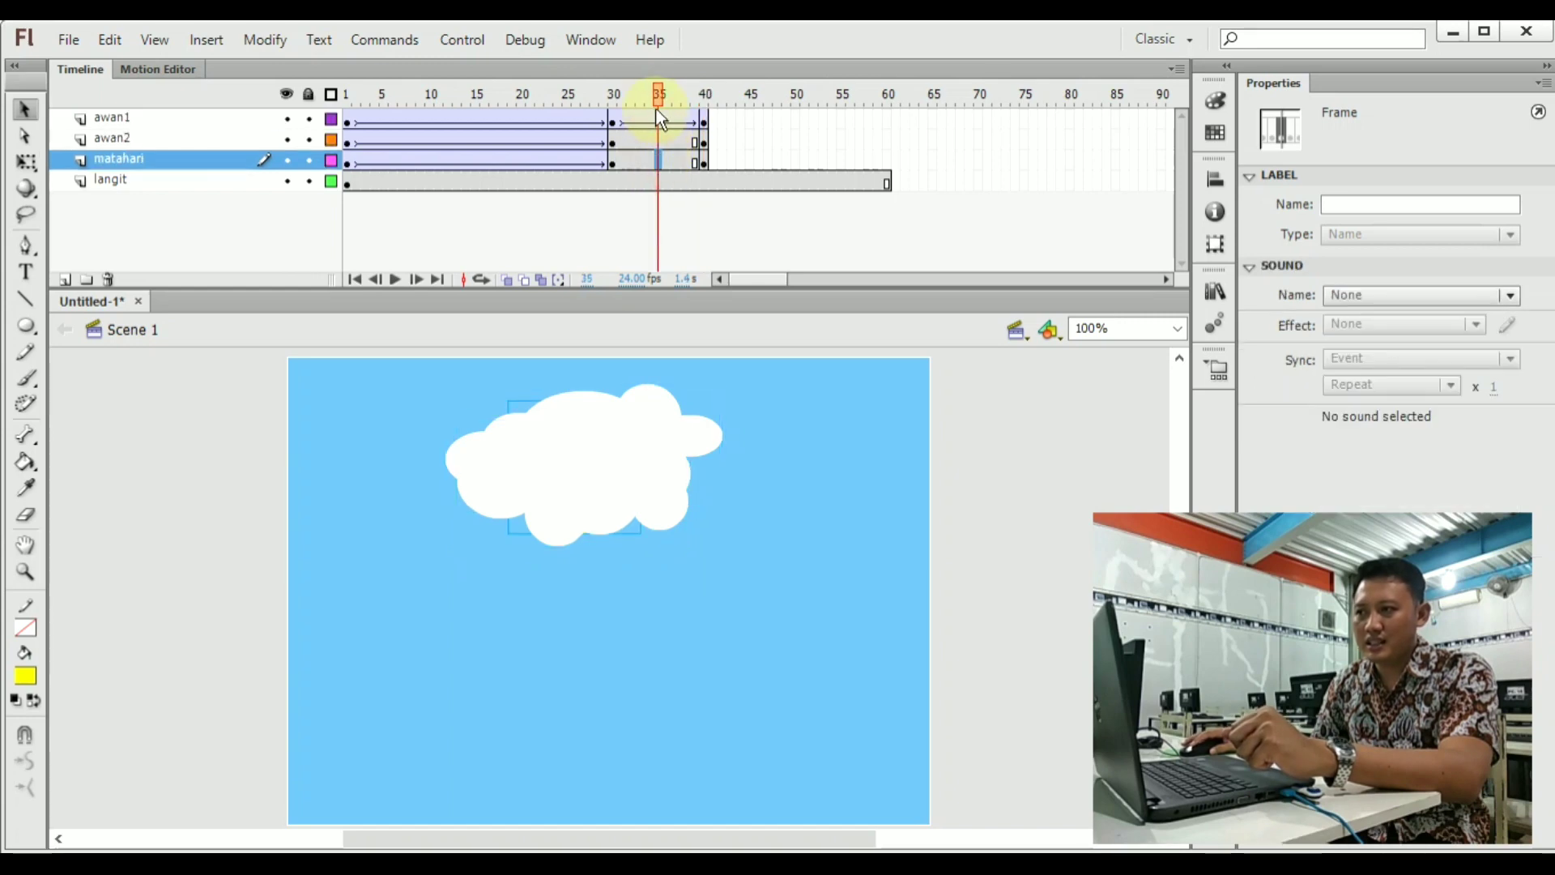
left_click_drag(658, 105, 704, 112)
left_click(721, 250)
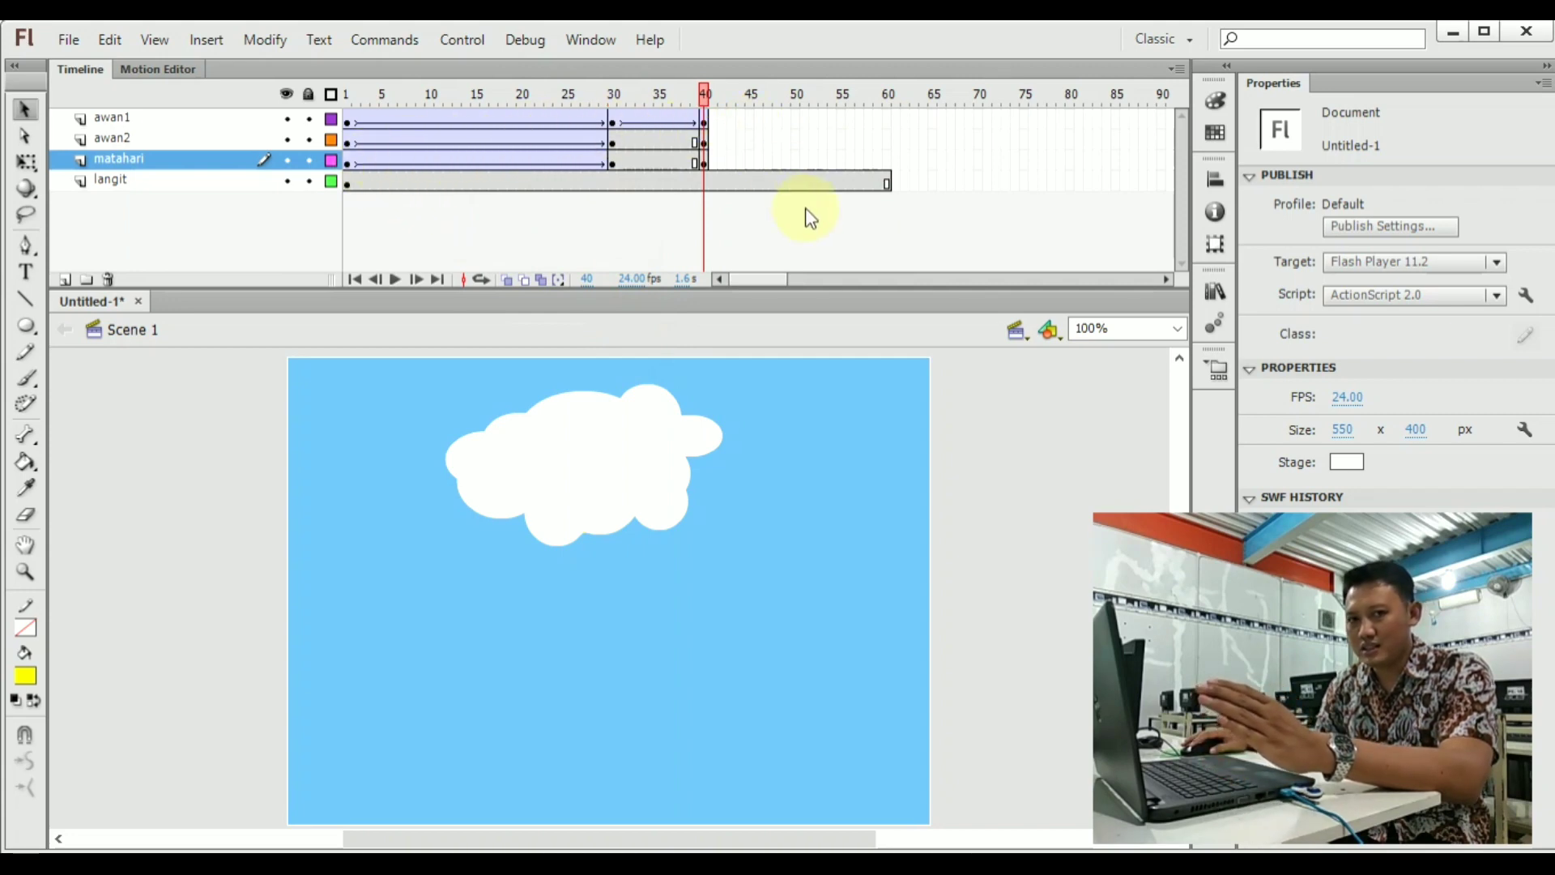
Insert keyframes at frame 70 of awan1, awan2 and matahari, and extend the langit layer to frame 70.
left_click(886, 121)
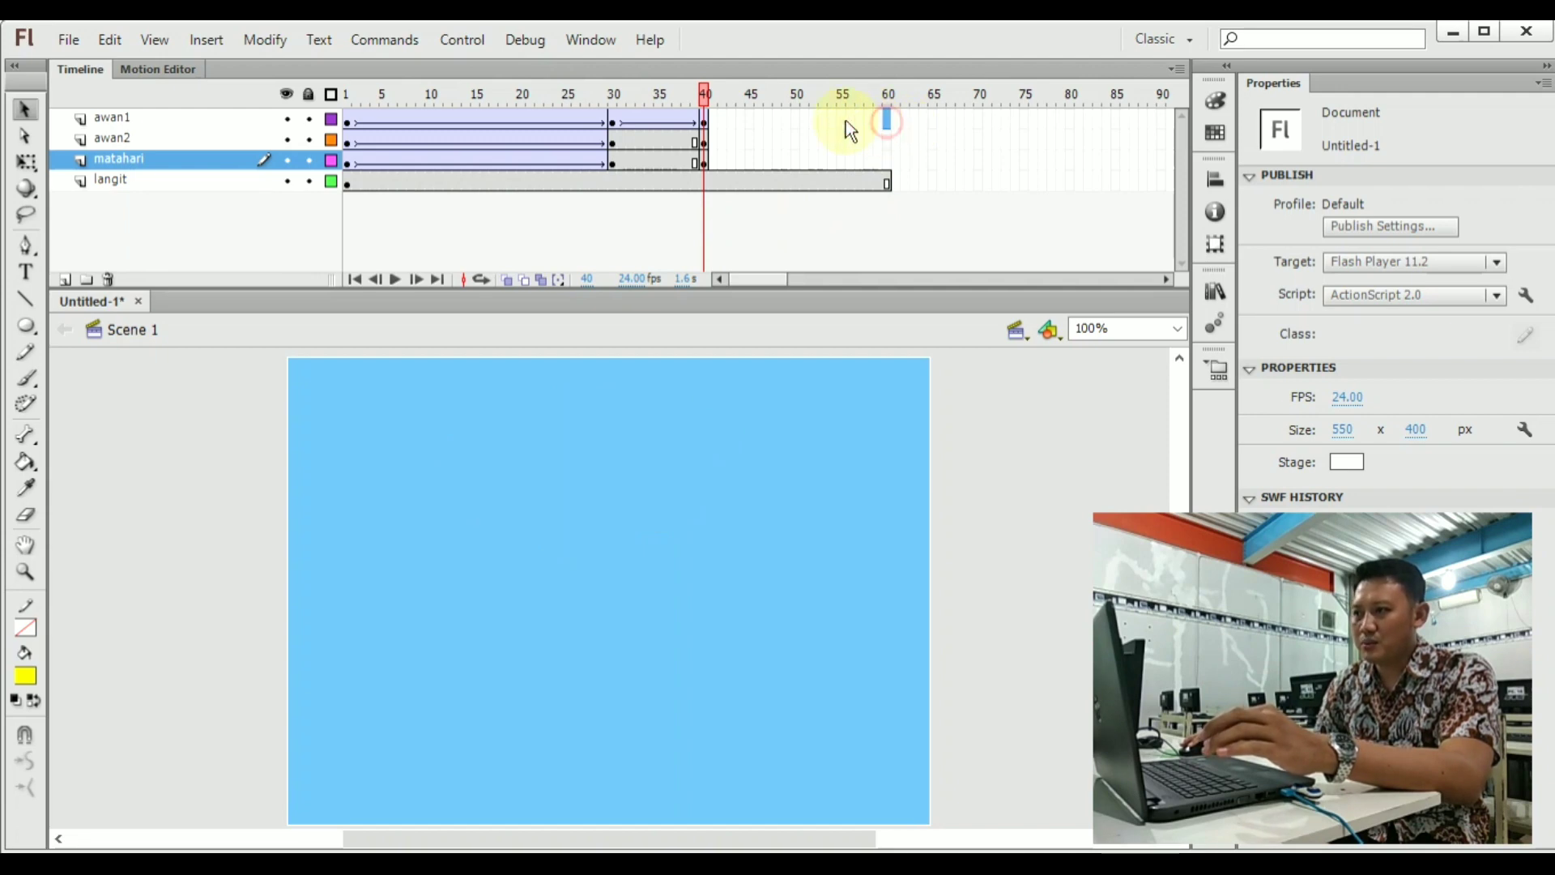
left_click(978, 119)
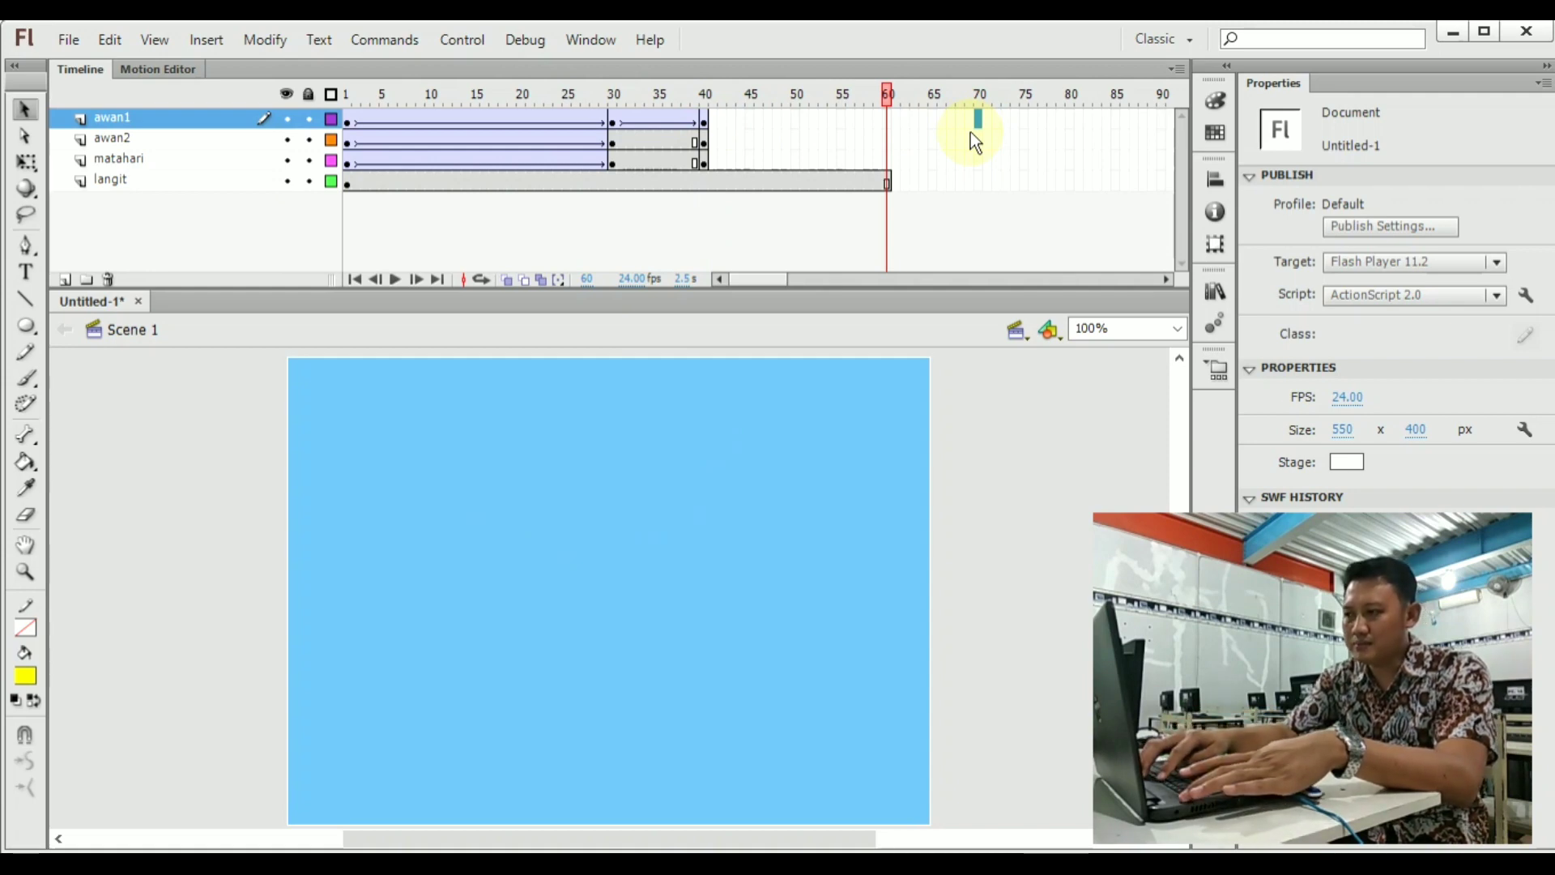
key("F6")
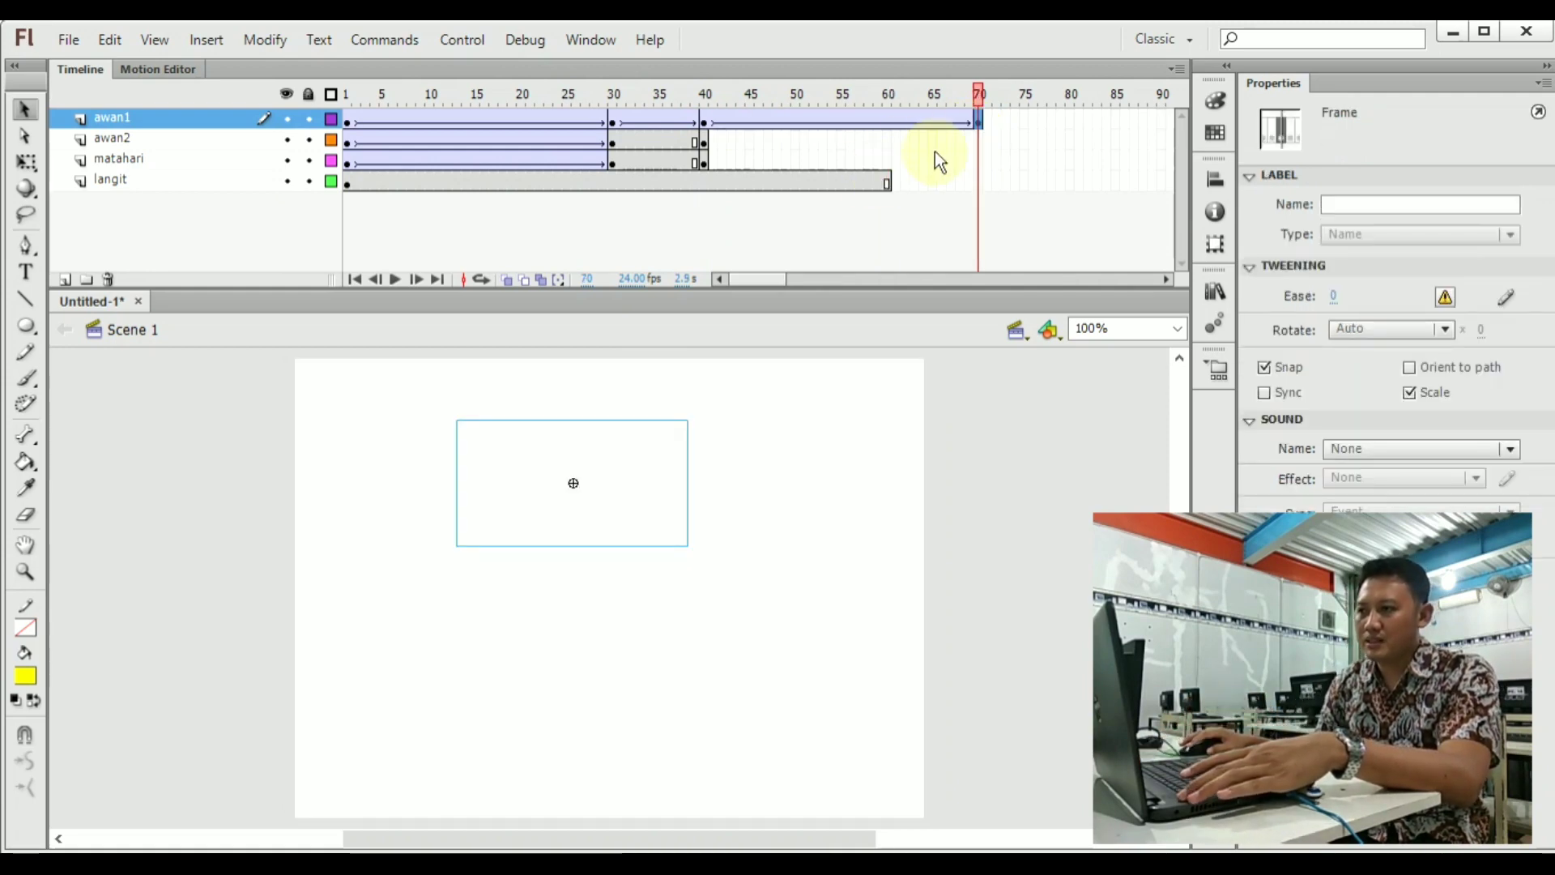
left_click(980, 141)
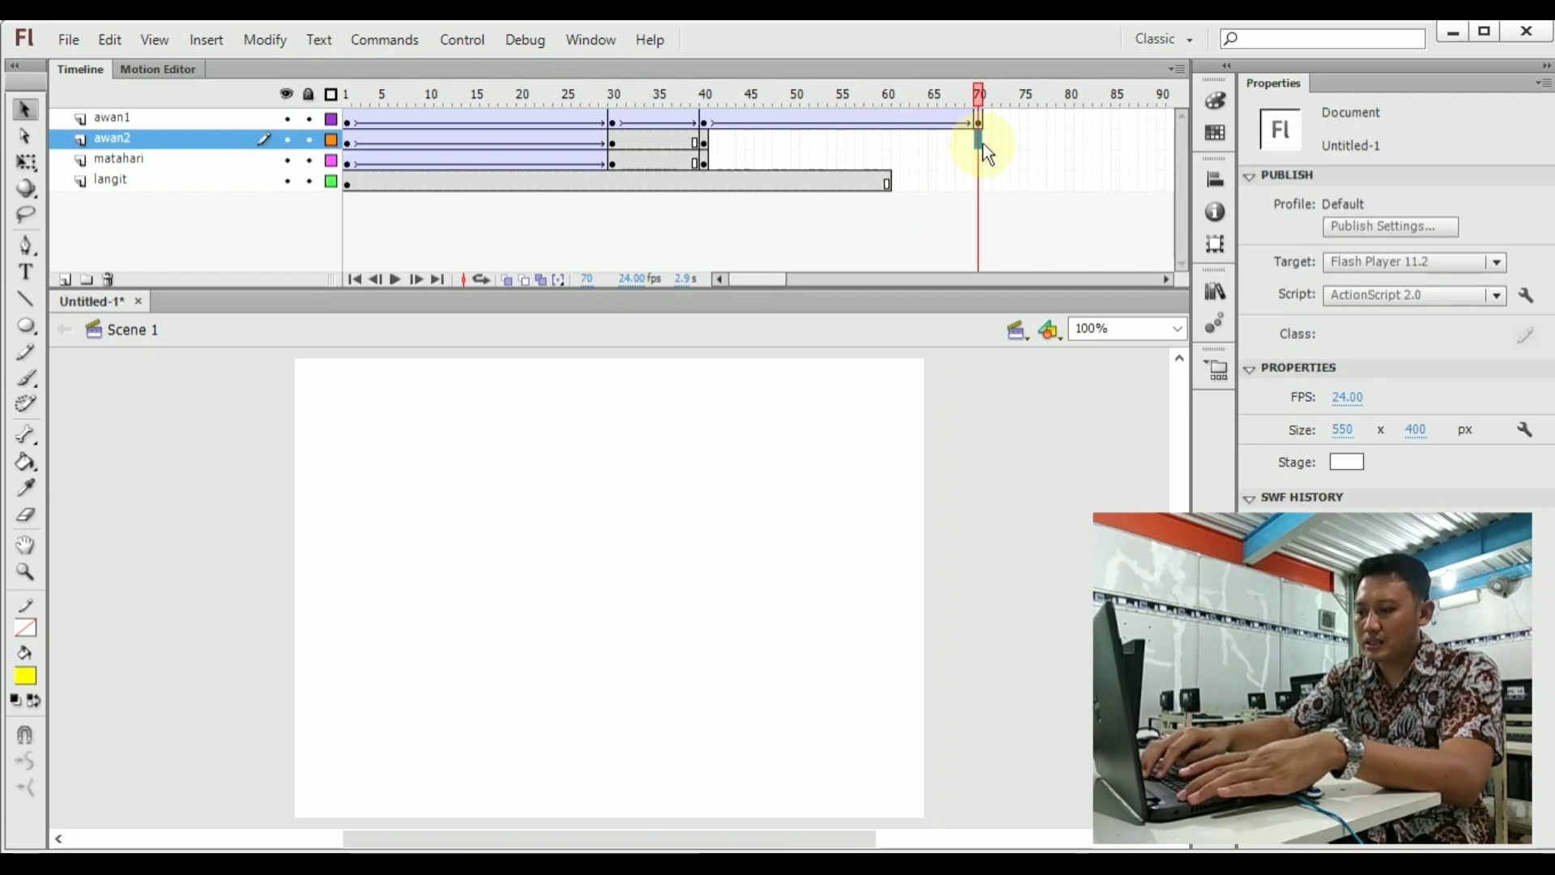
key("F6")
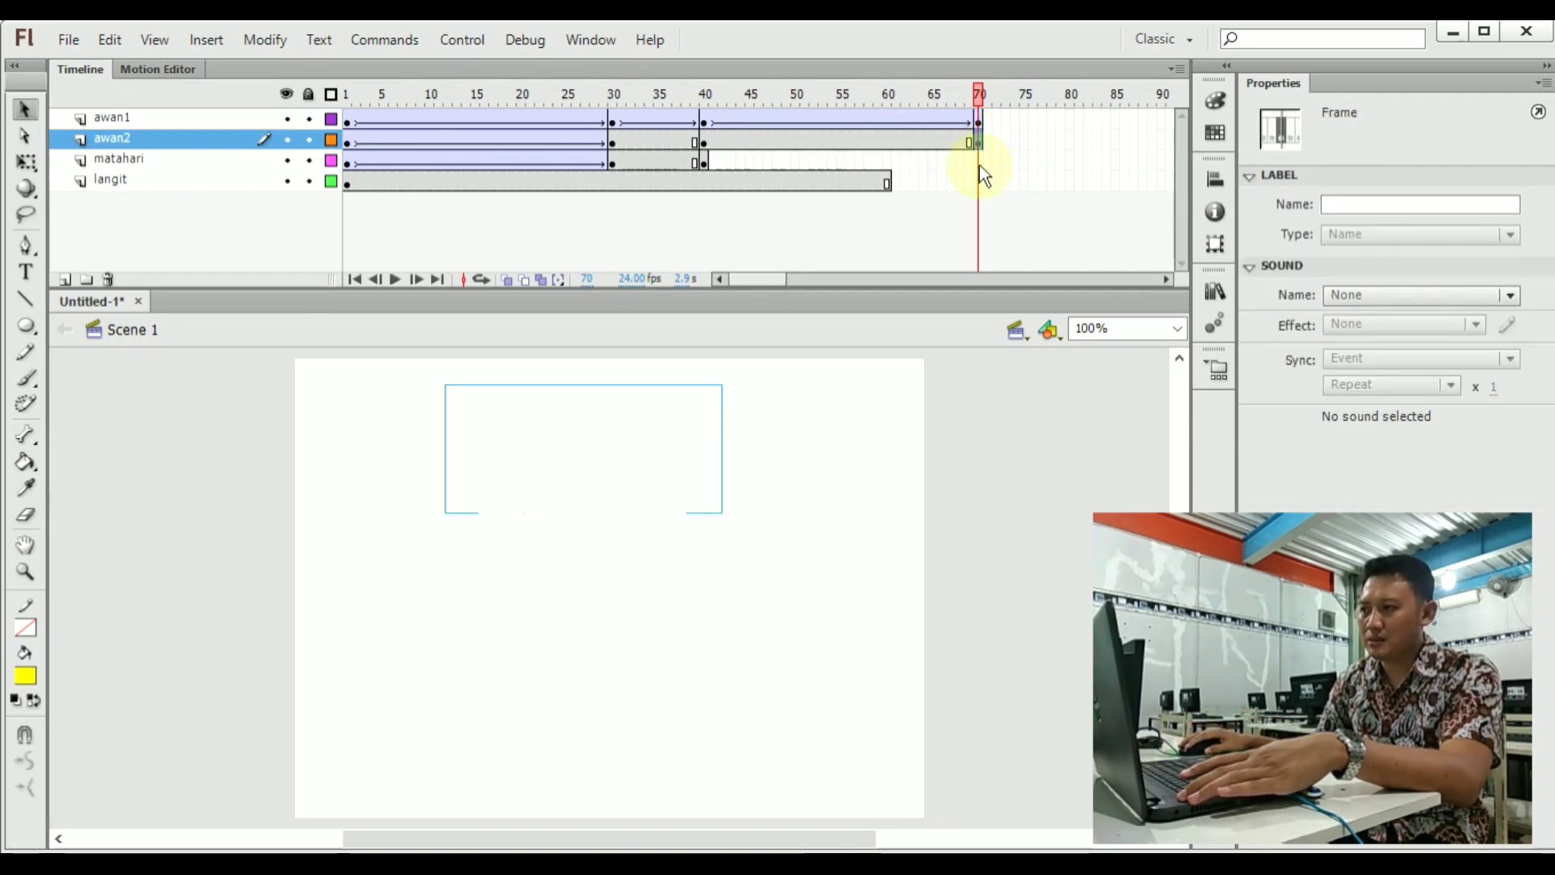
left_click(977, 161)
key("F6")
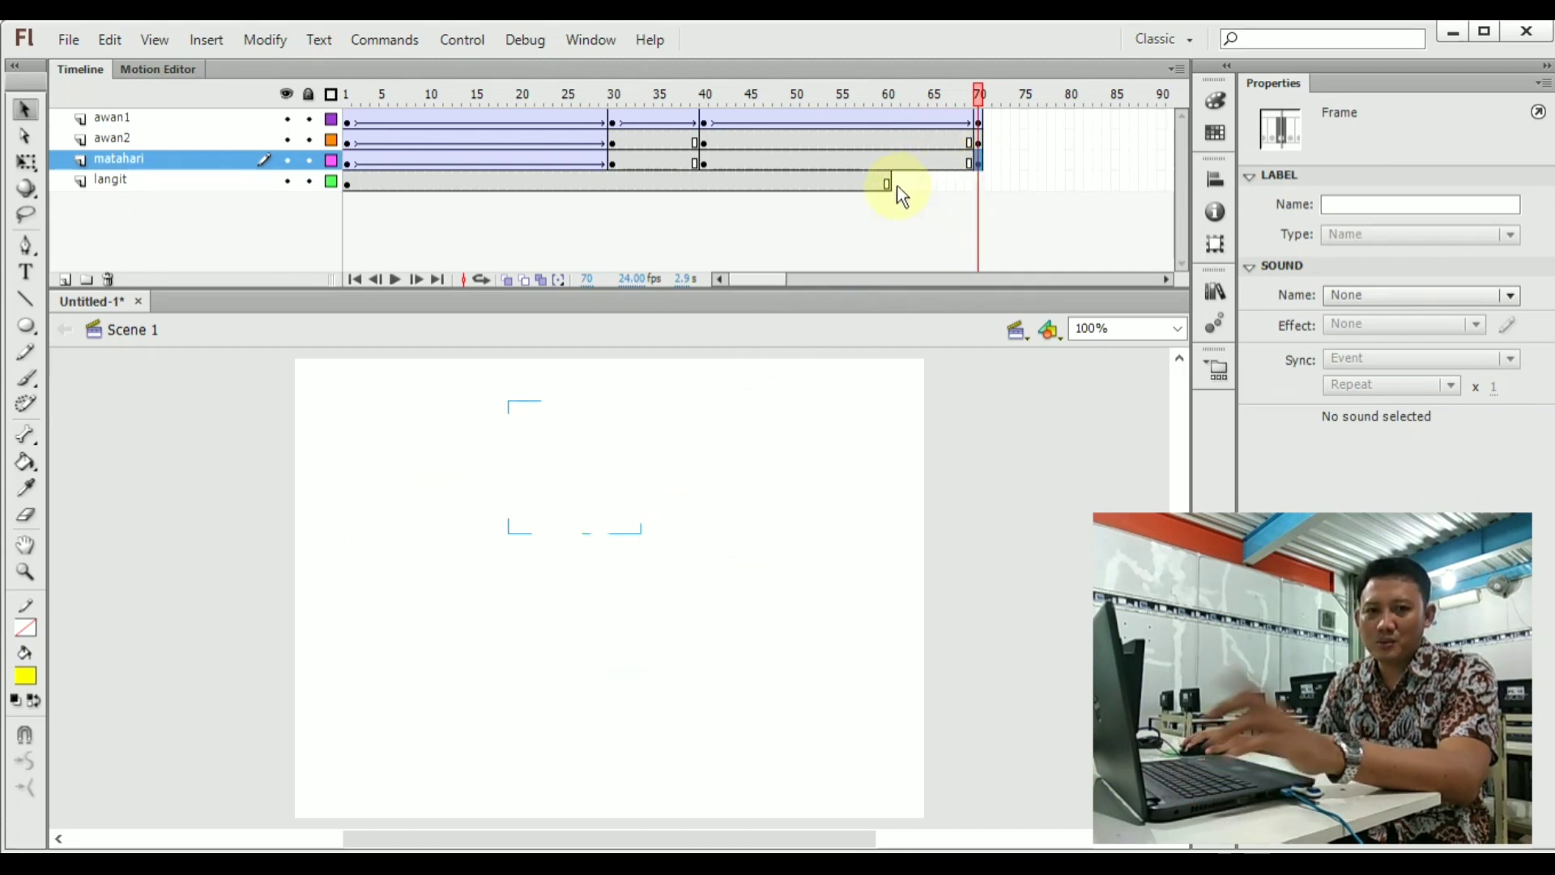
left_click(978, 184)
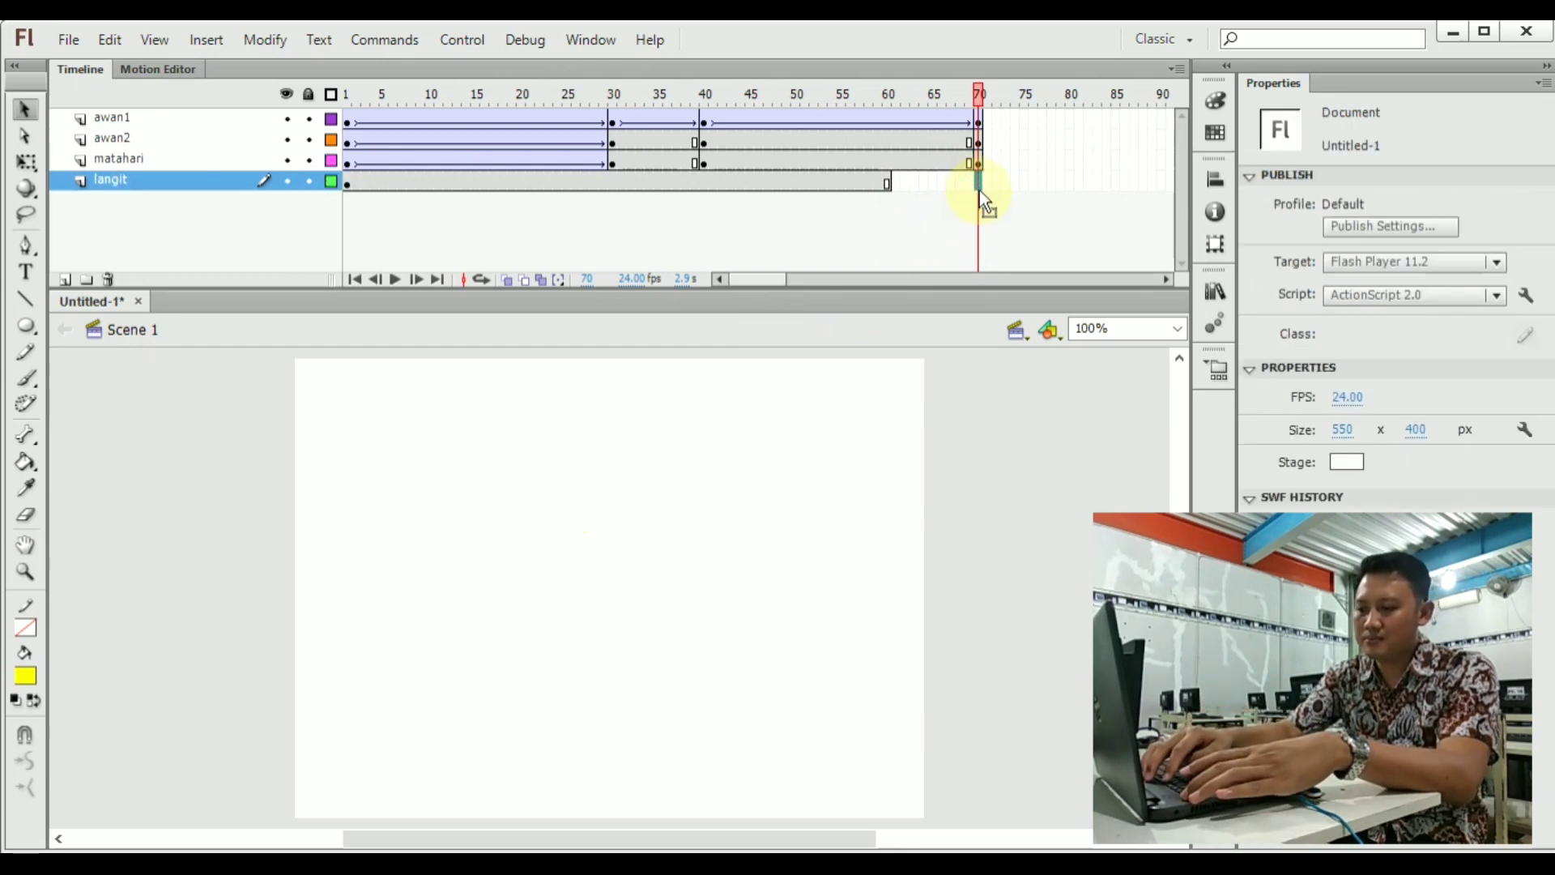
key("F5")
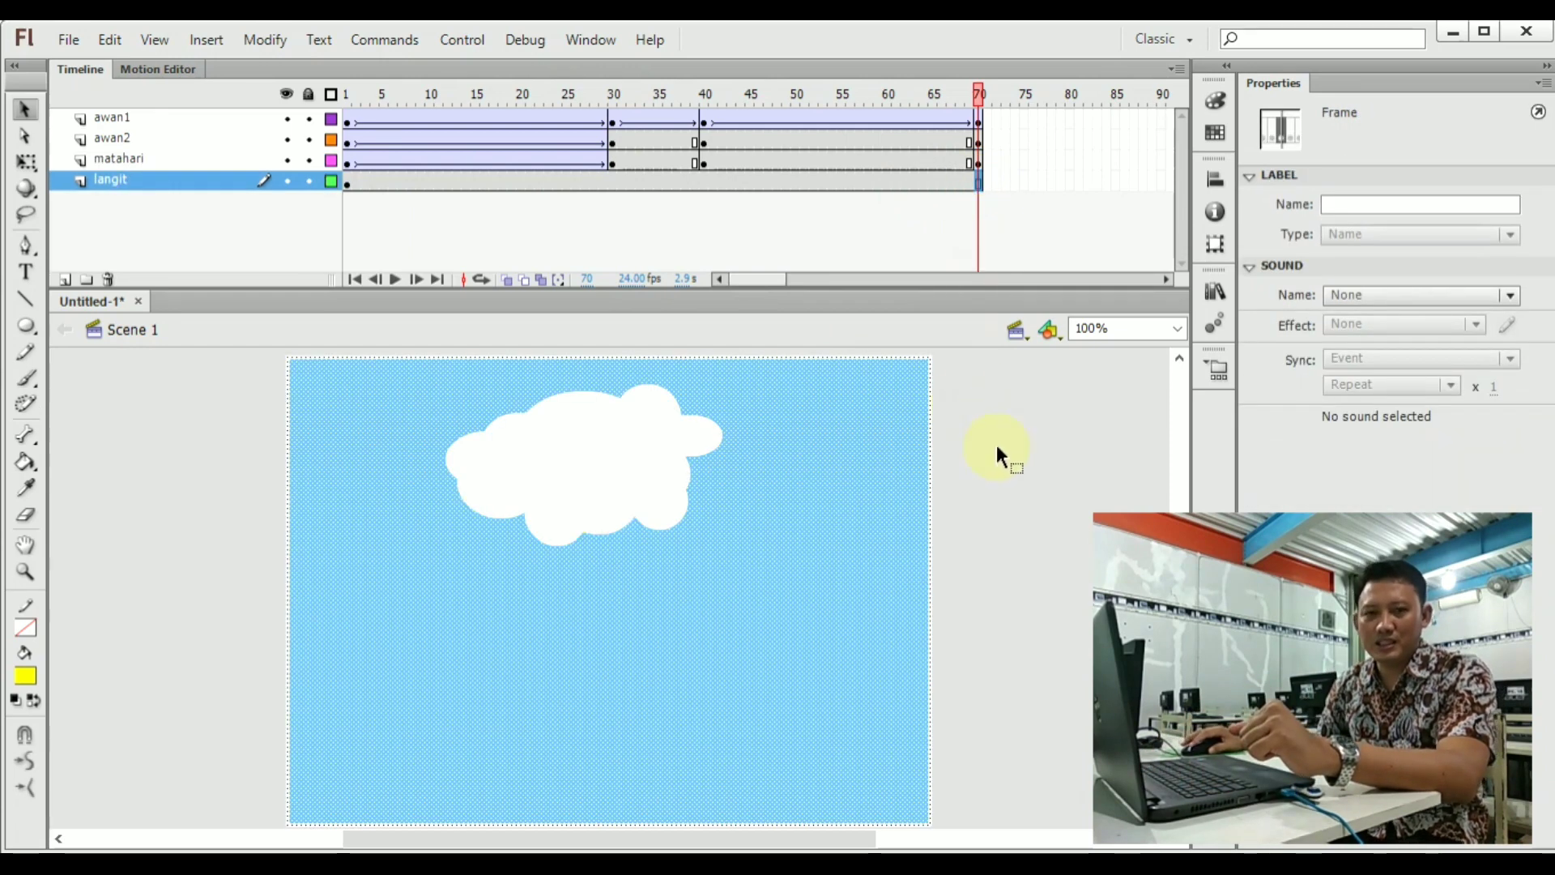
At frame 70, move the awan2 cloud to about X 55, Y 80 and the awan1 cloud to about X 467, Y 64.
left_click_drag(972, 94, 1009, 127)
left_click(978, 142)
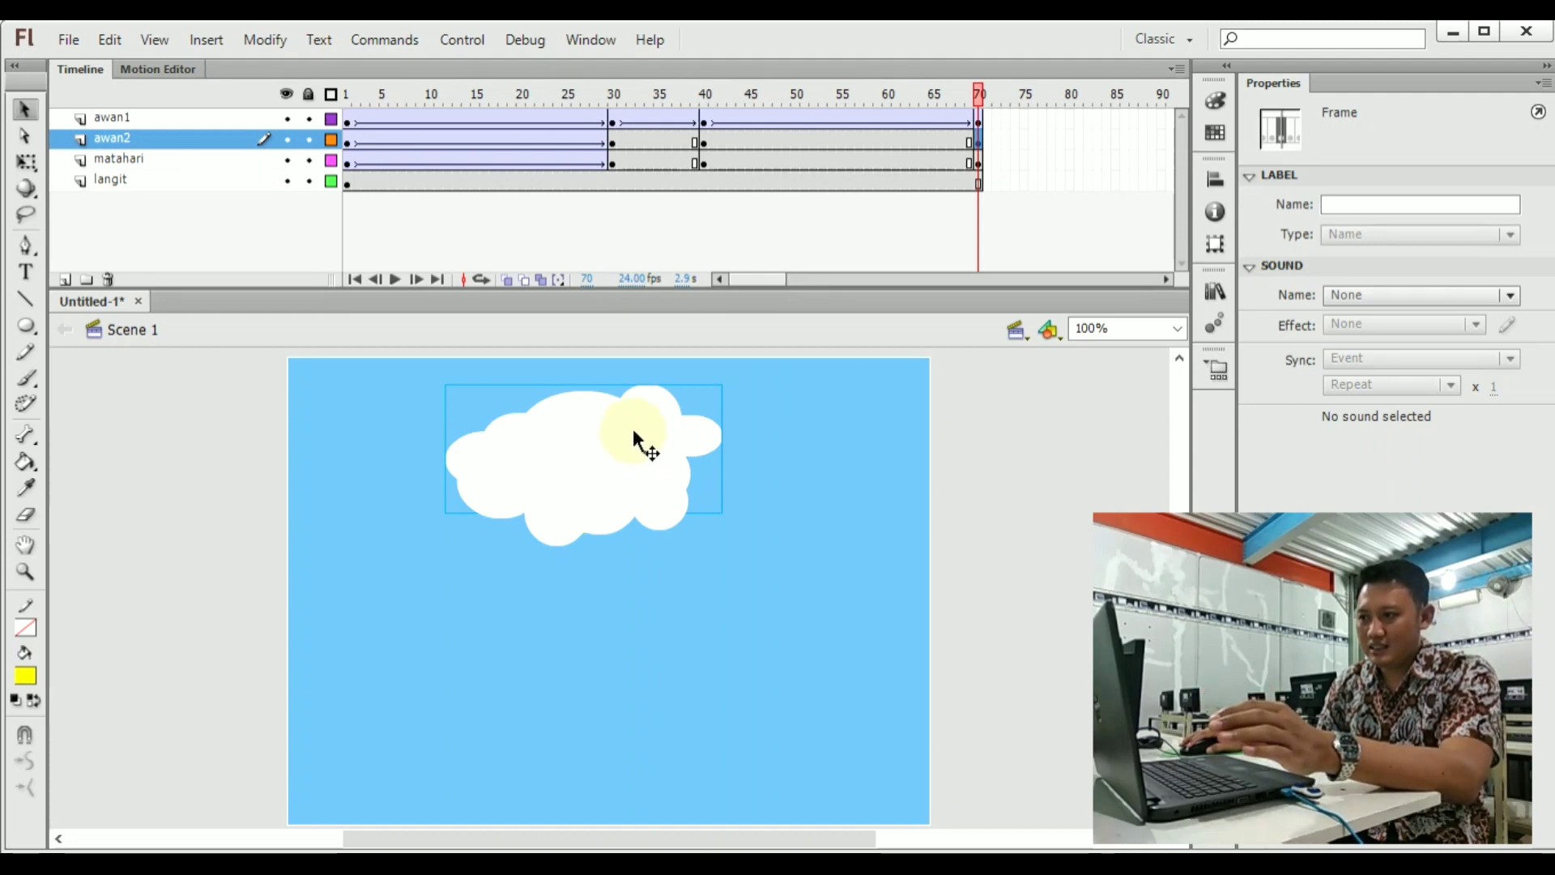
left_click_drag(633, 430, 401, 429)
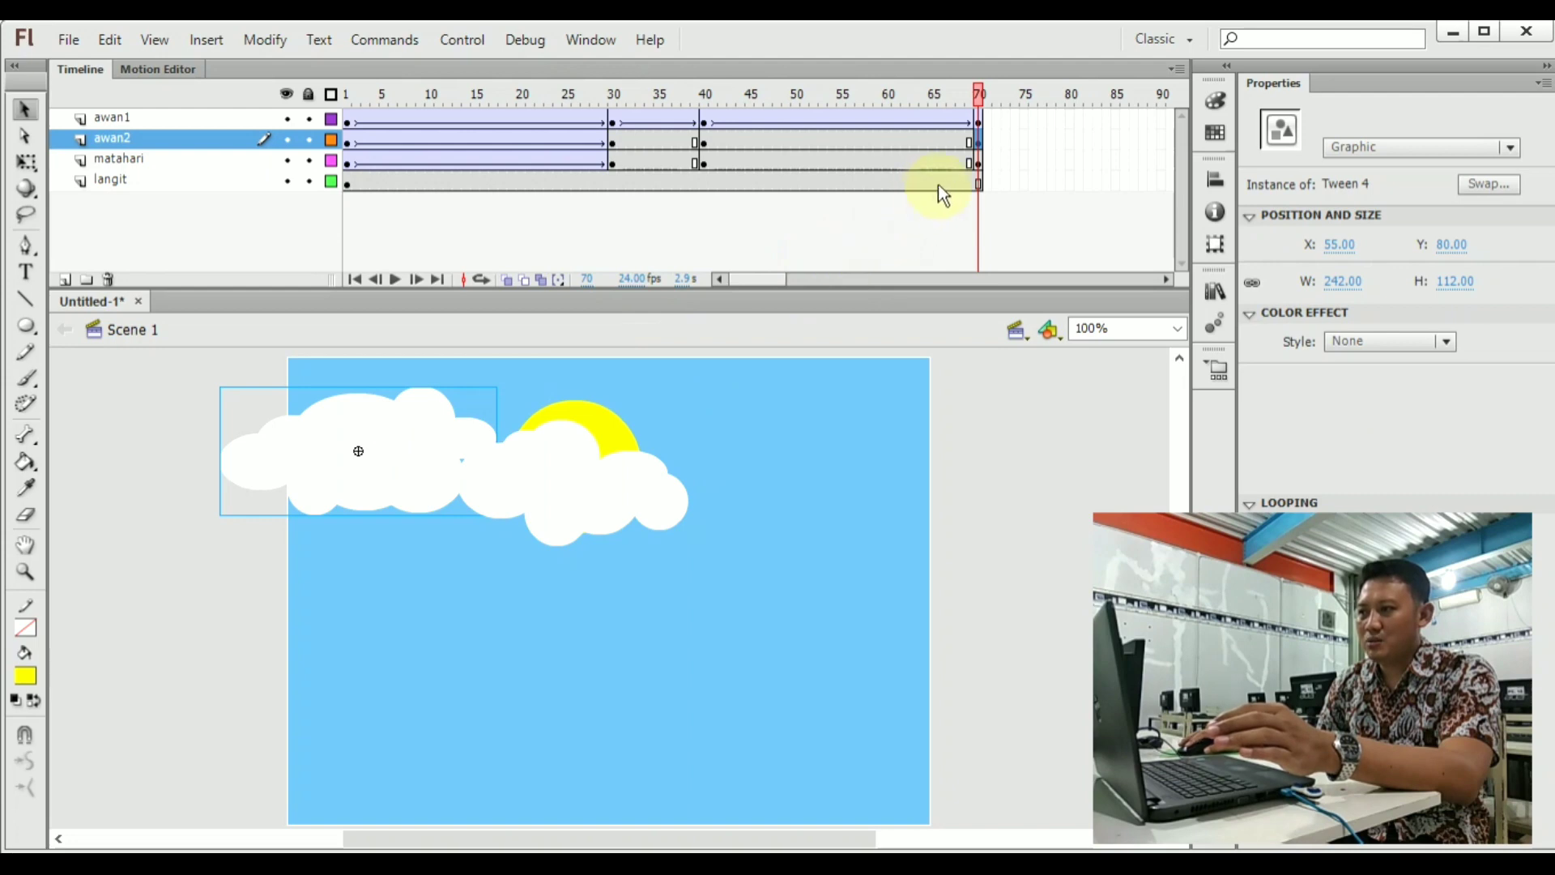
left_click(979, 165)
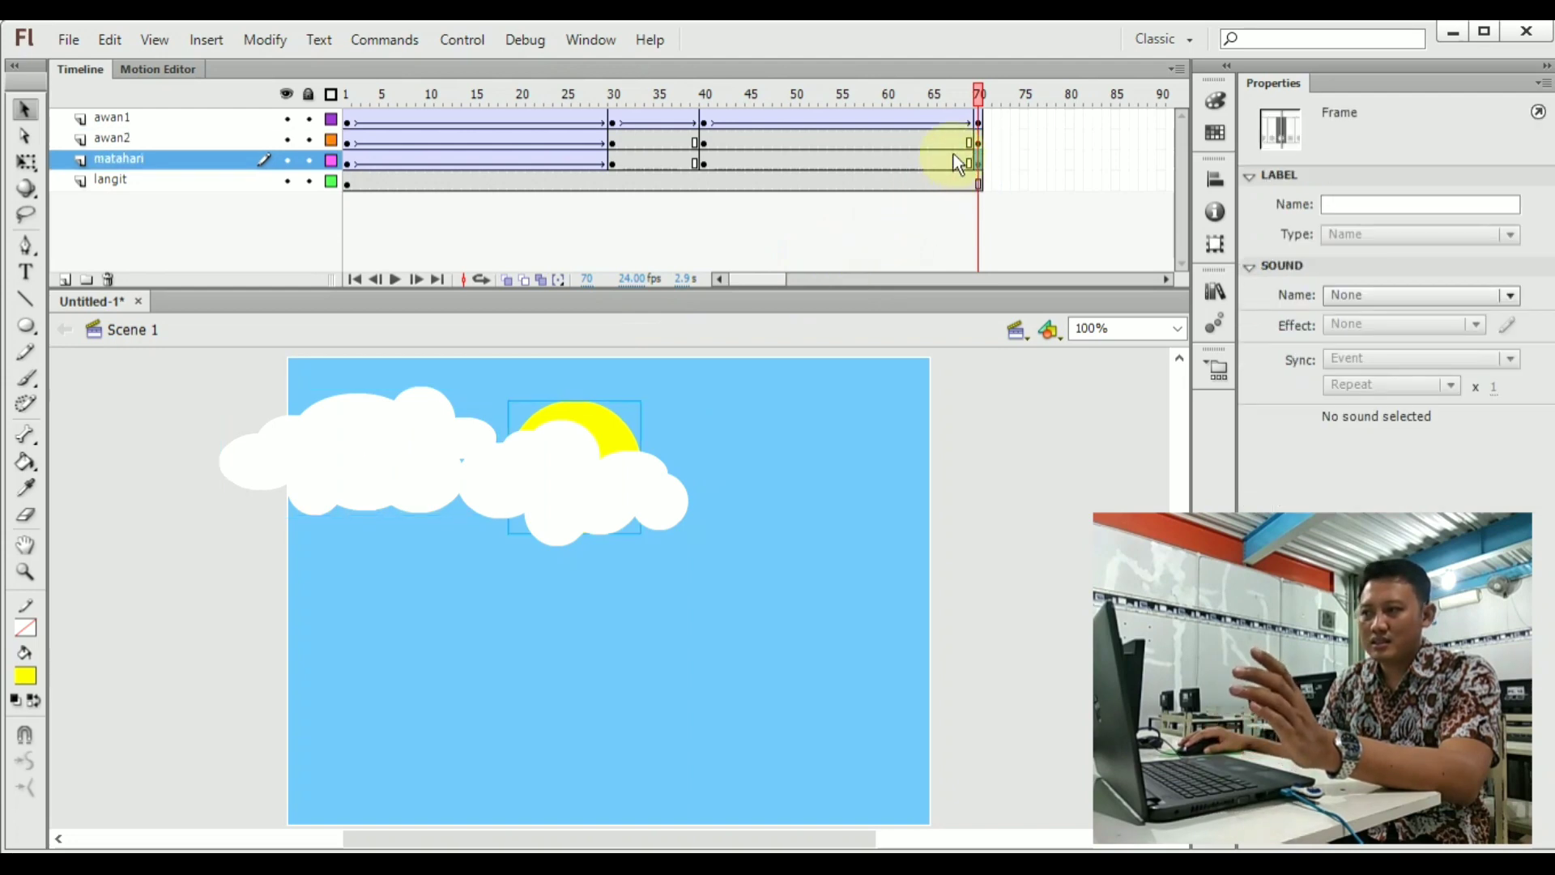
left_click(979, 123)
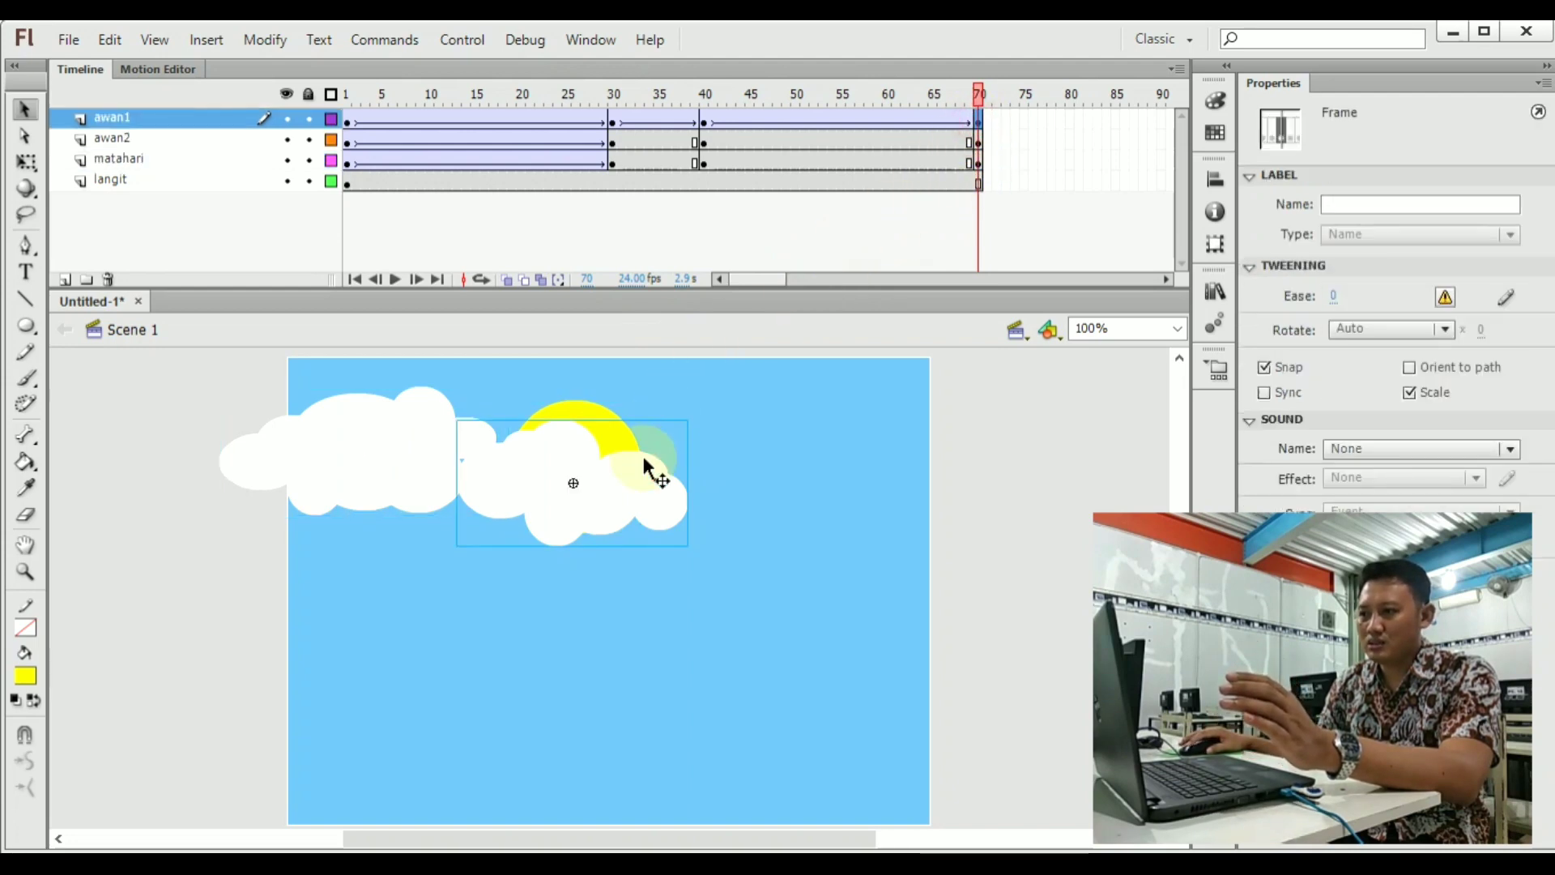
left_click_drag(635, 488, 879, 441)
At frame 70, move the sun on the matahari layer to about X 281, Y 95, between the clouds.
left_click(979, 162)
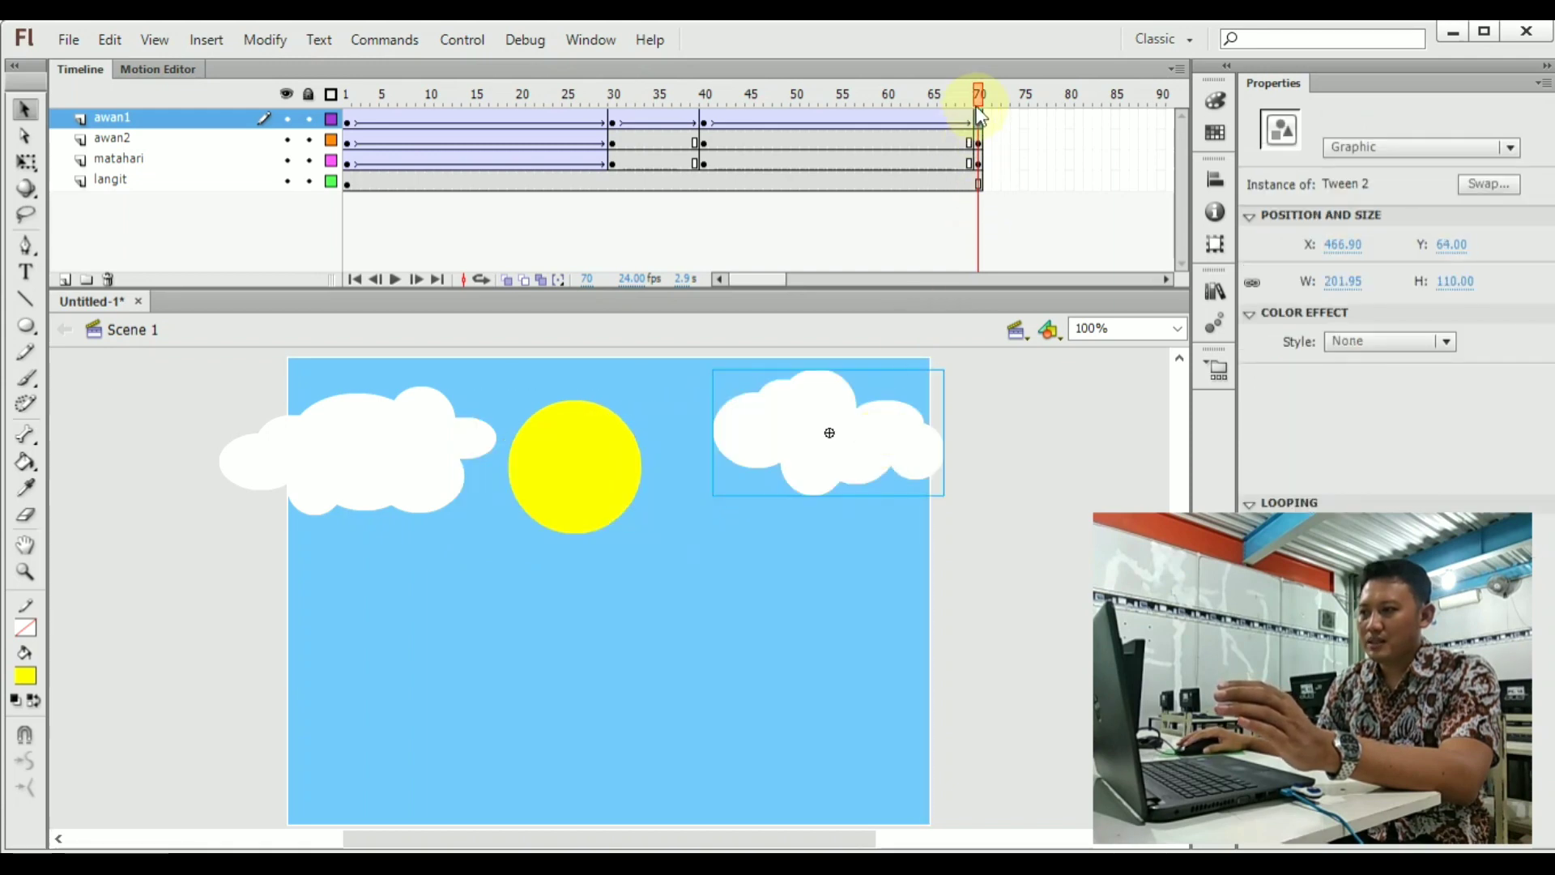
left_click(982, 162)
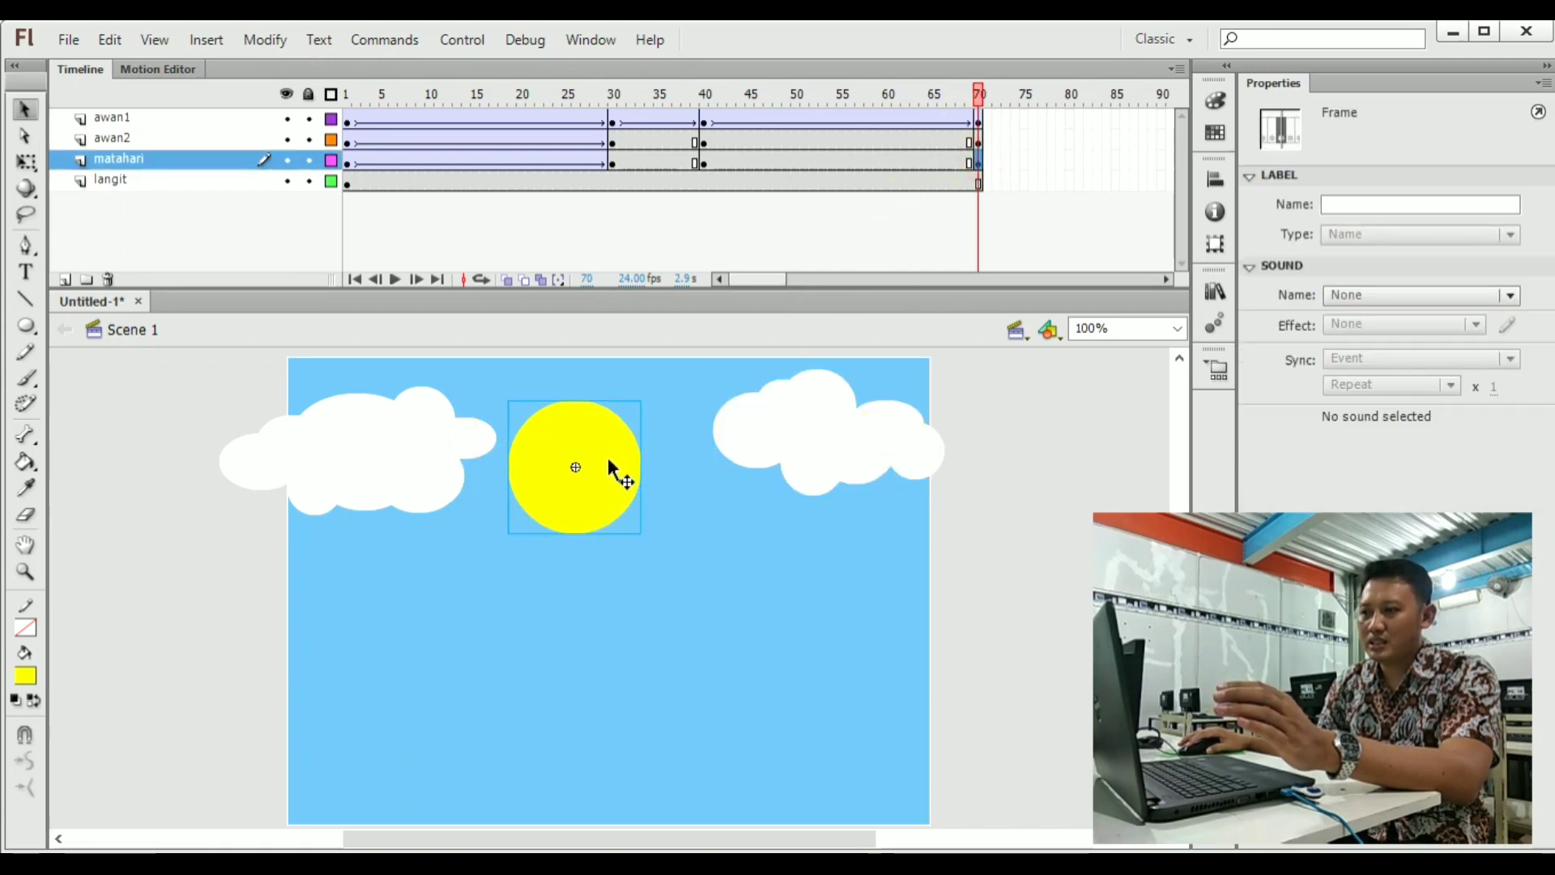
left_click_drag(617, 458, 650, 459)
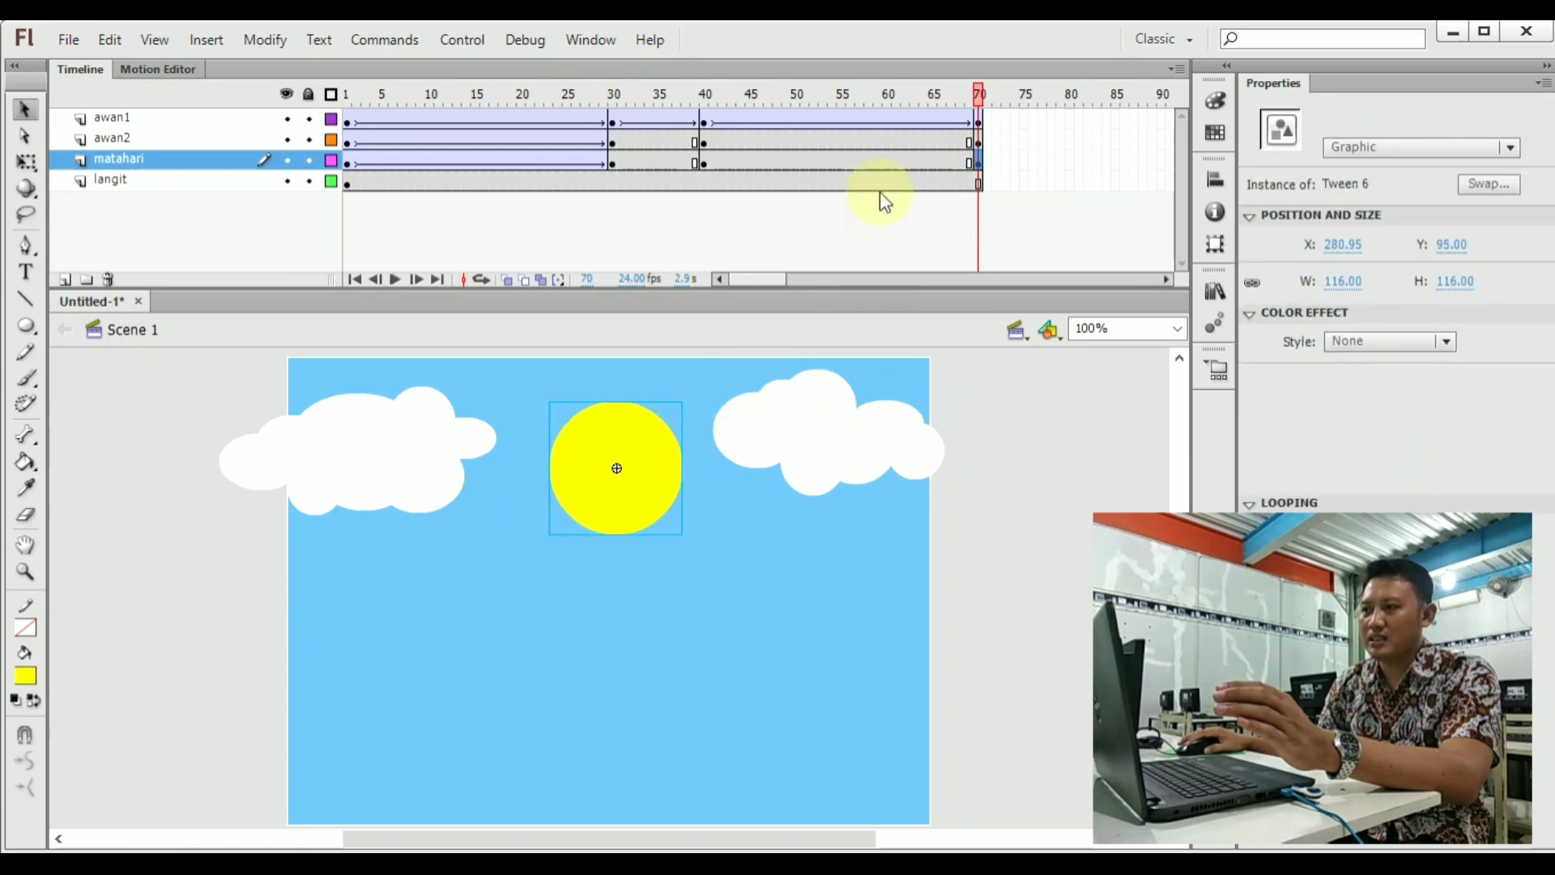
Create classic tweens between frames 40 and 70 on the awan2 and matahari layers.
right_click(823, 141)
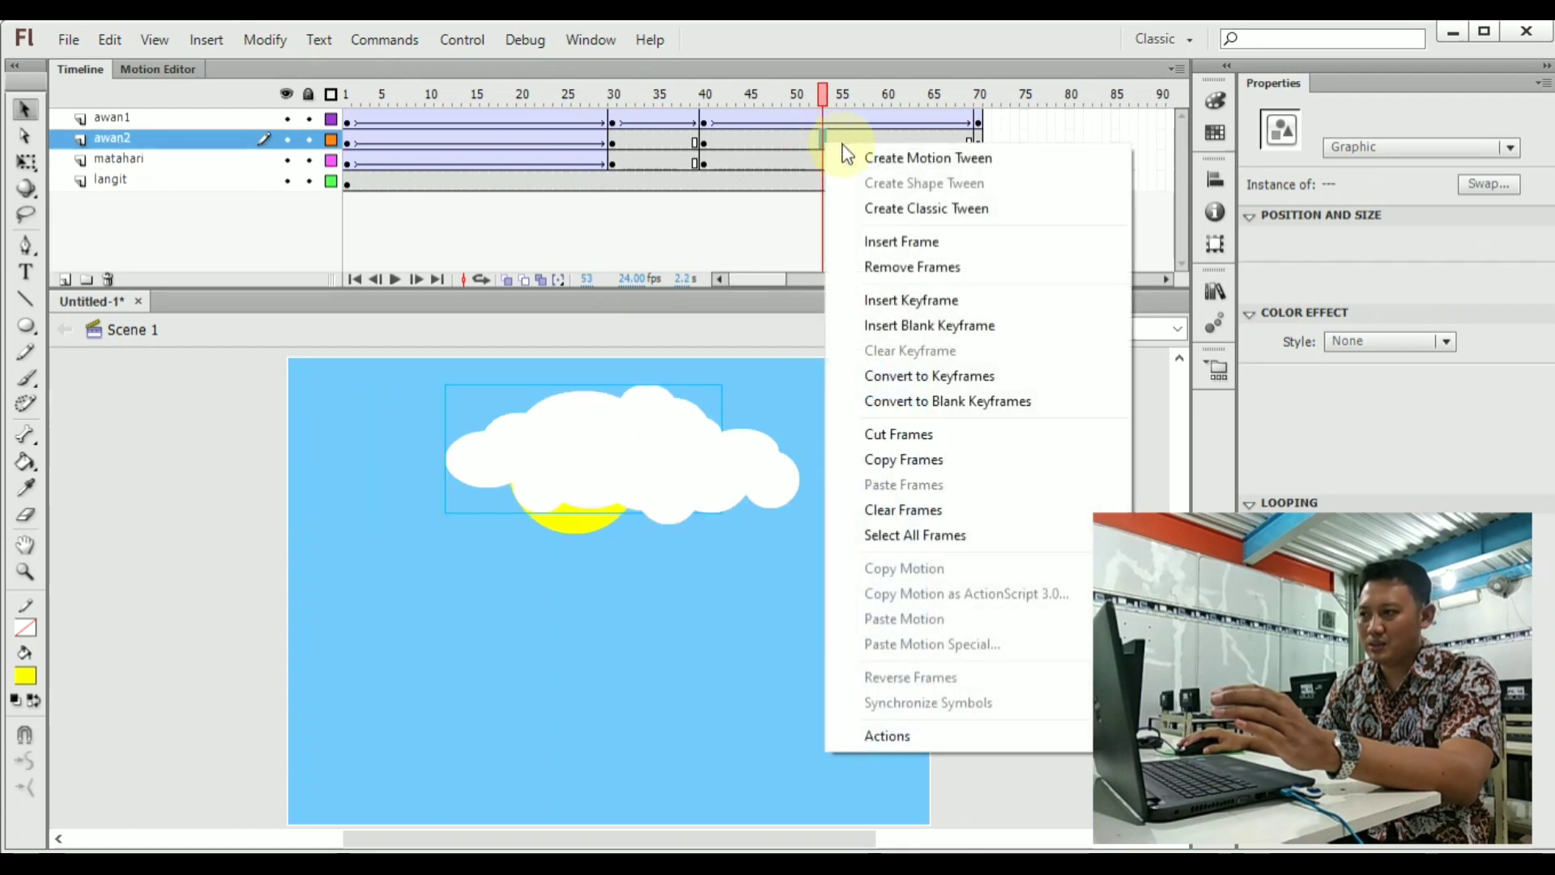
left_click(903, 208)
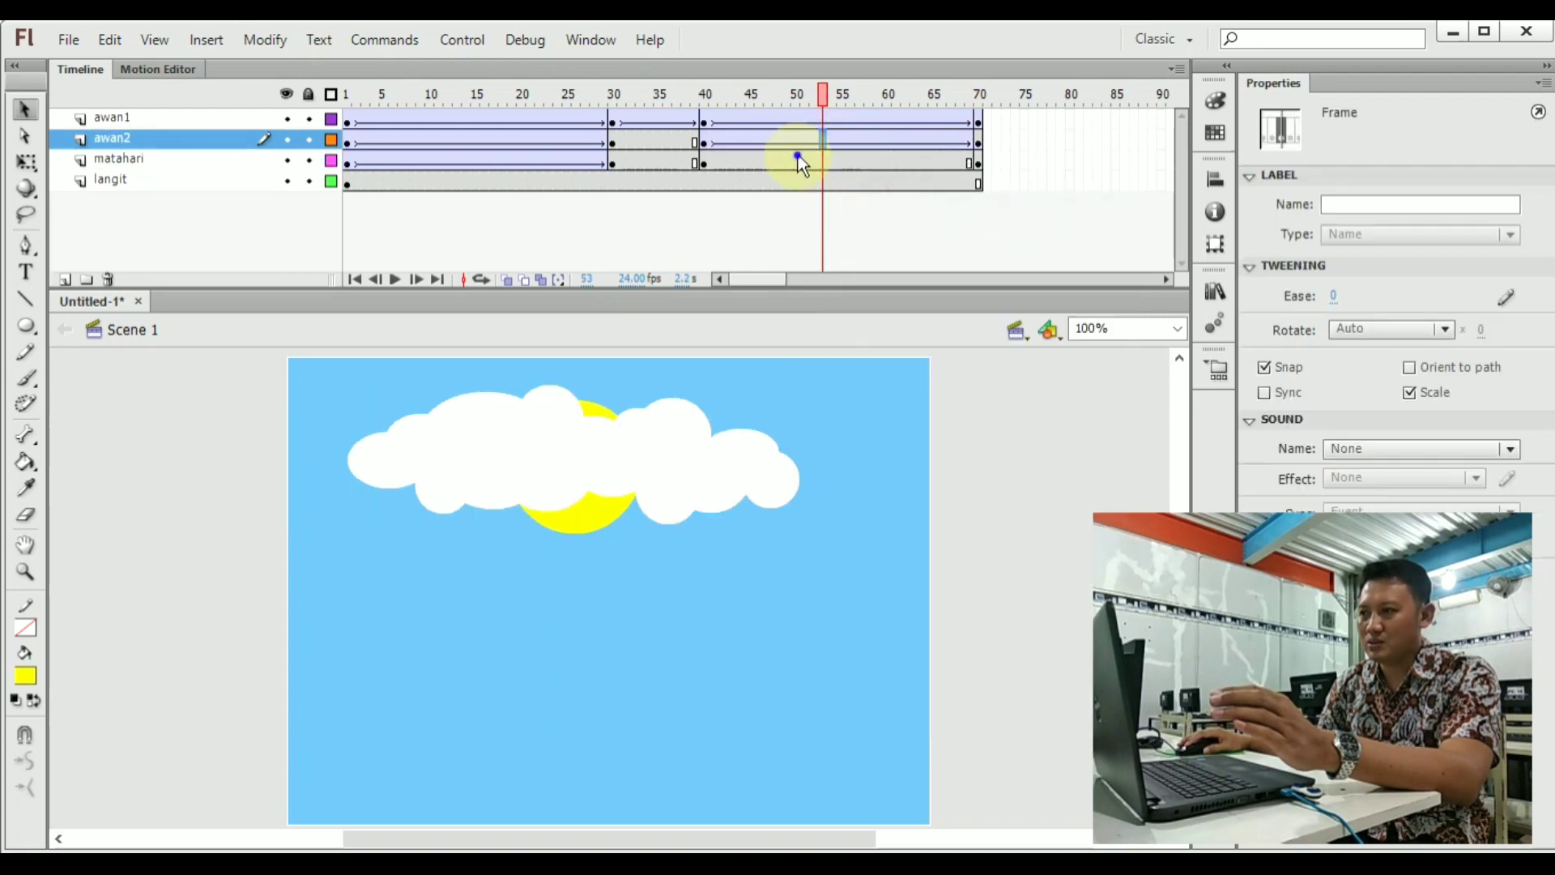
right_click(795, 162)
left_click(843, 219)
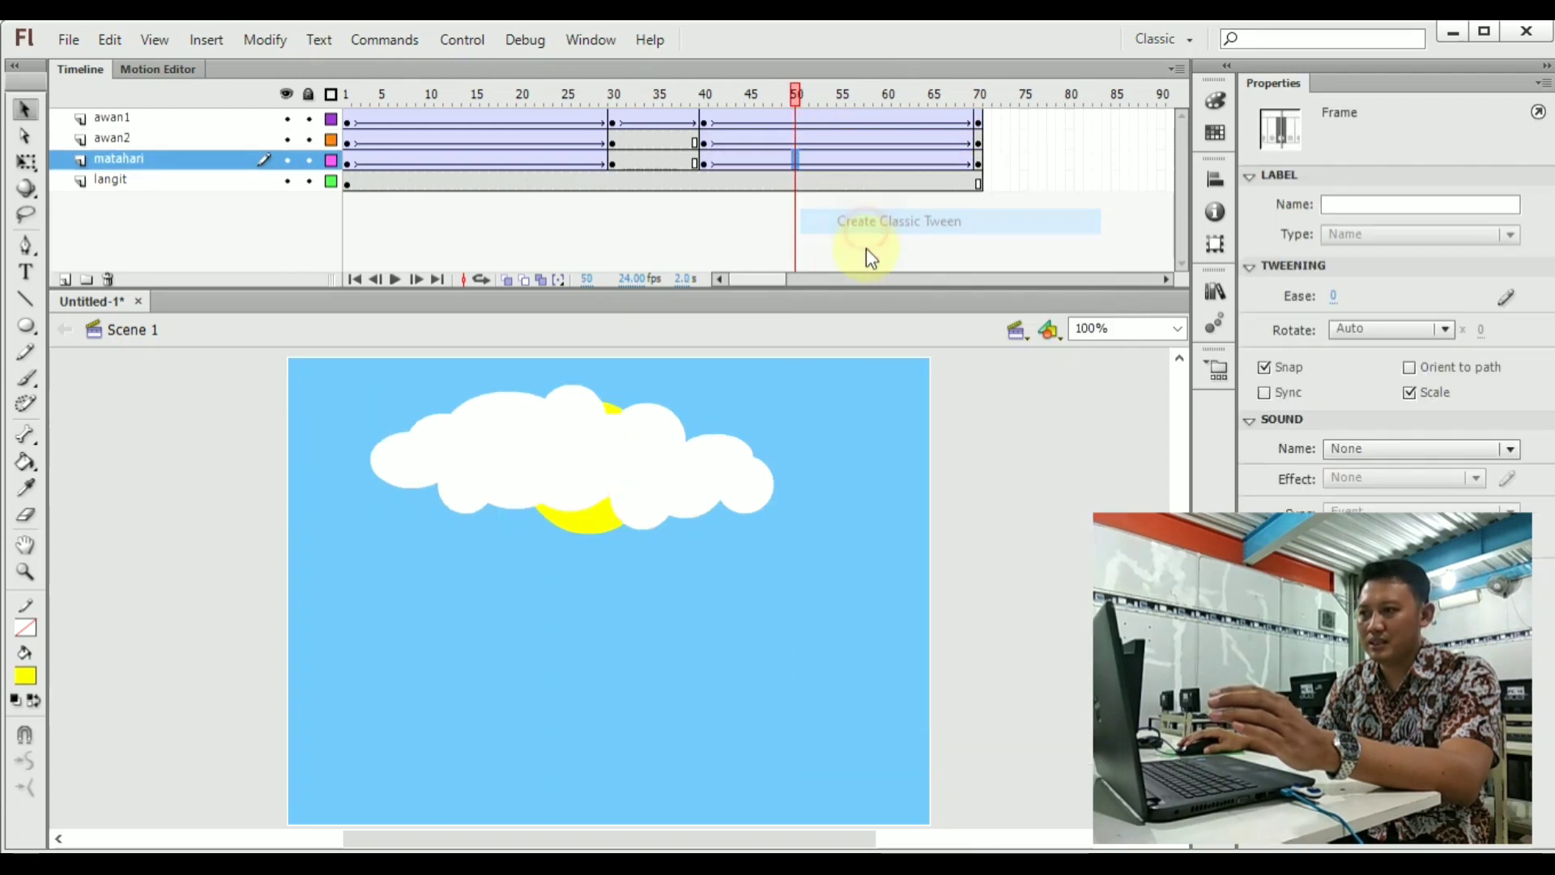
Play the animation from frame 35 to review the clouds parting, and return the playhead to frame 1.
left_click_drag(795, 93, 658, 94)
key("Return")
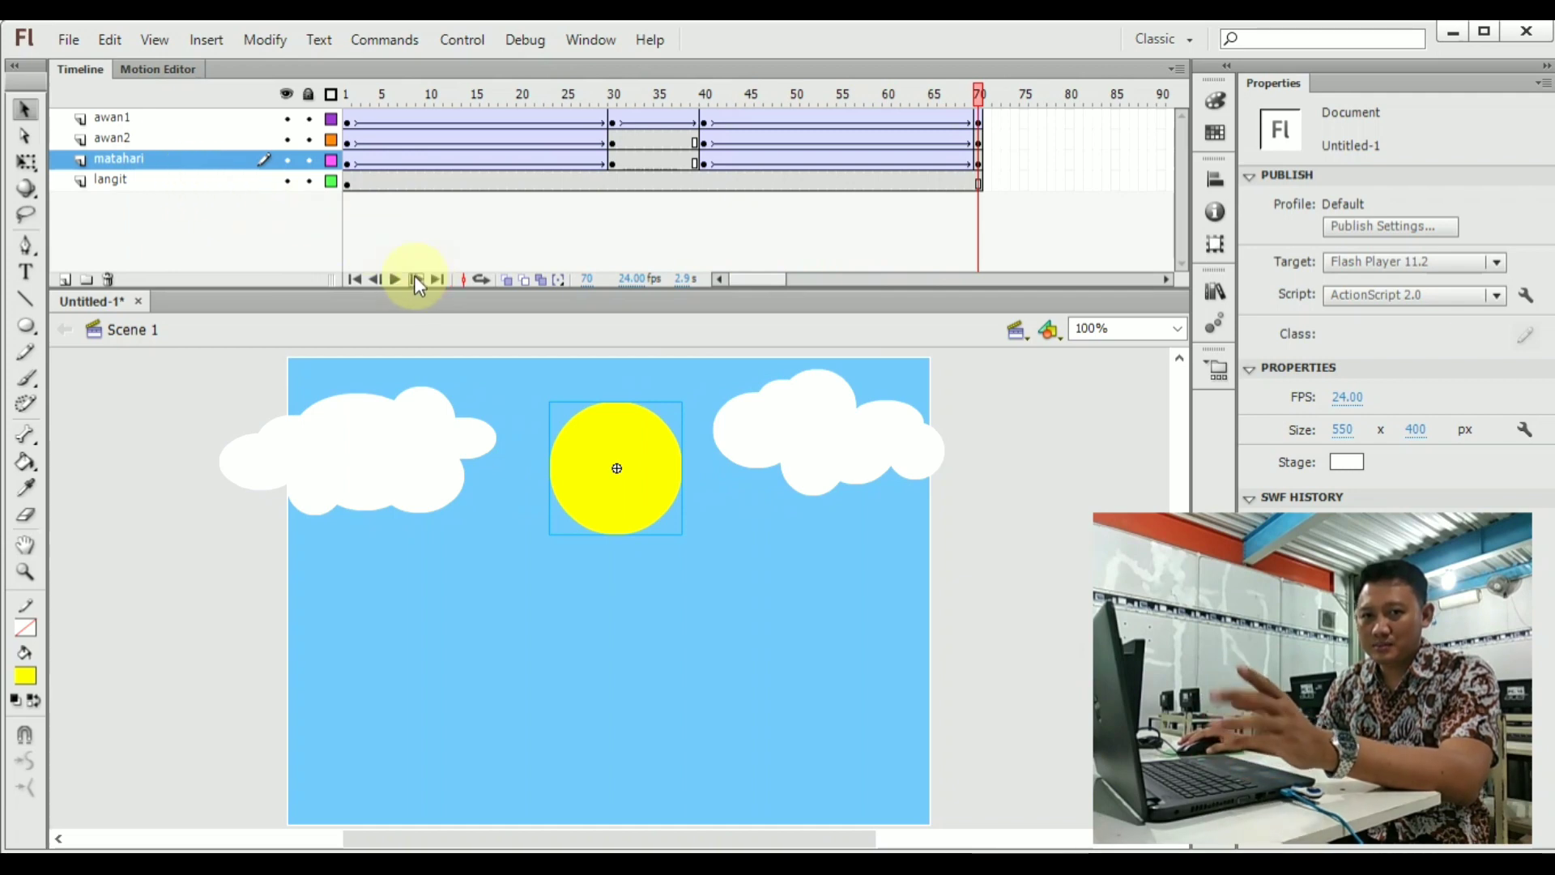
left_click_drag(750, 97, 319, 150)
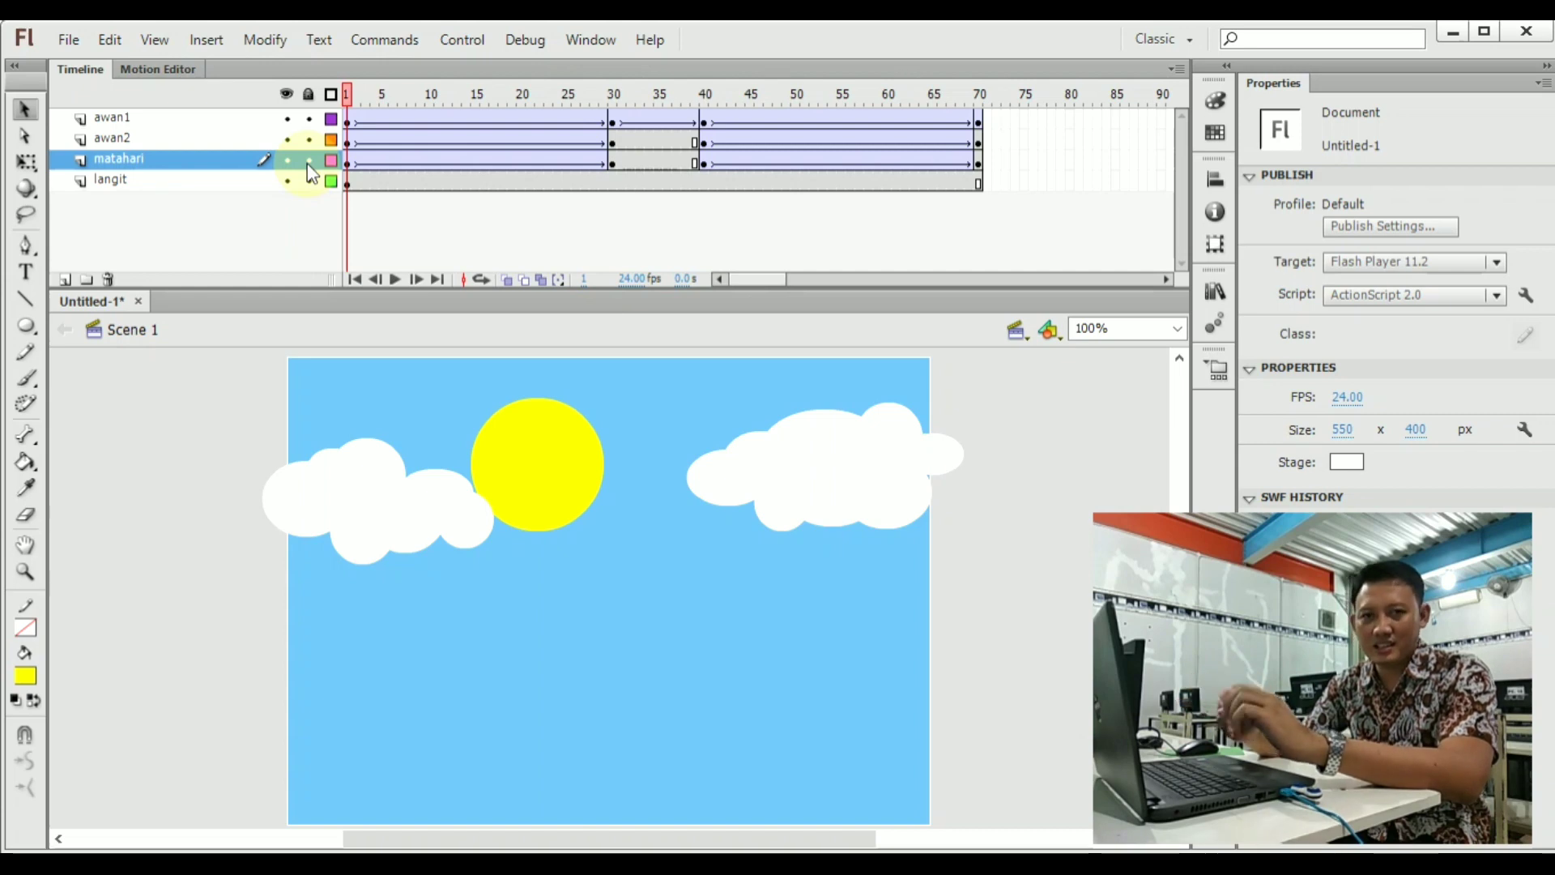
Clear the keyframe at frame 19 of the langit layer.
right_click(514, 181)
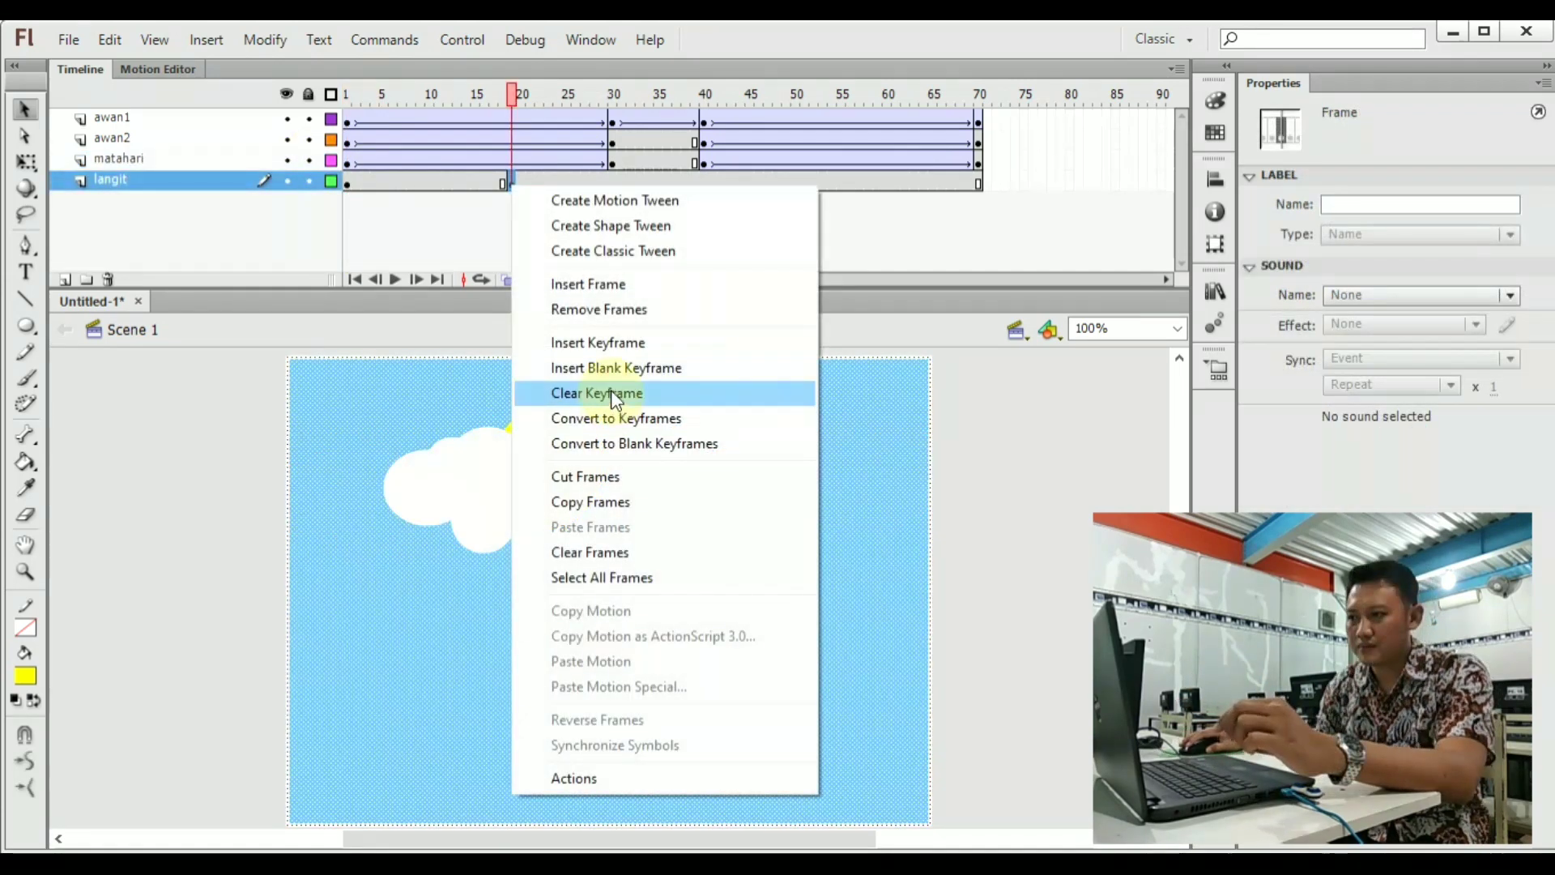
left_click(609, 391)
left_click_drag(515, 84, 617, 208)
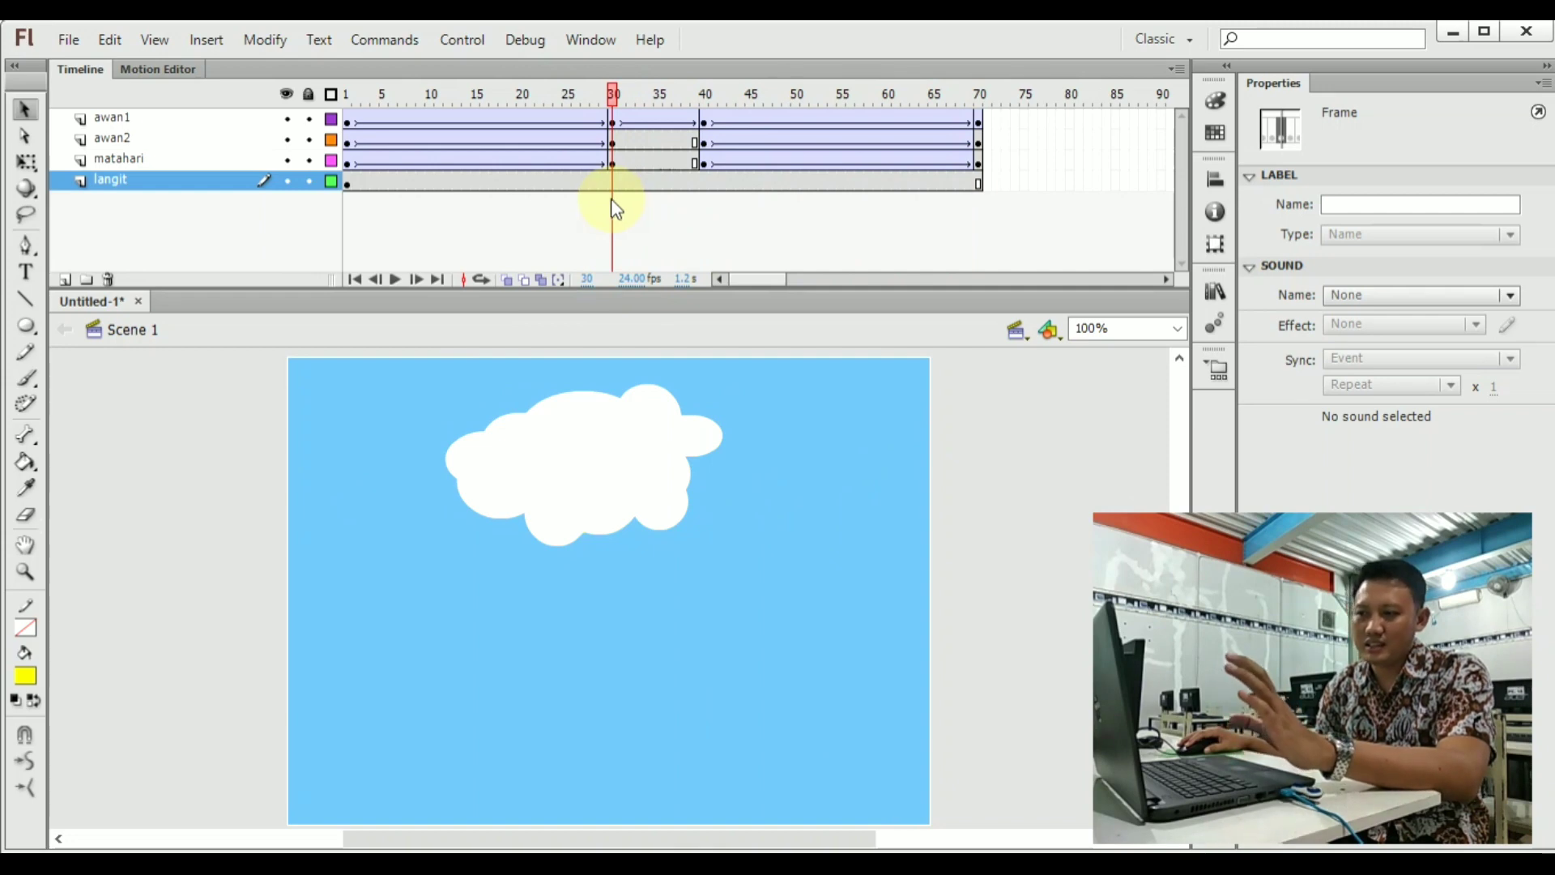
Insert a keyframe at frame 22 of the langit layer.
left_click(609, 198)
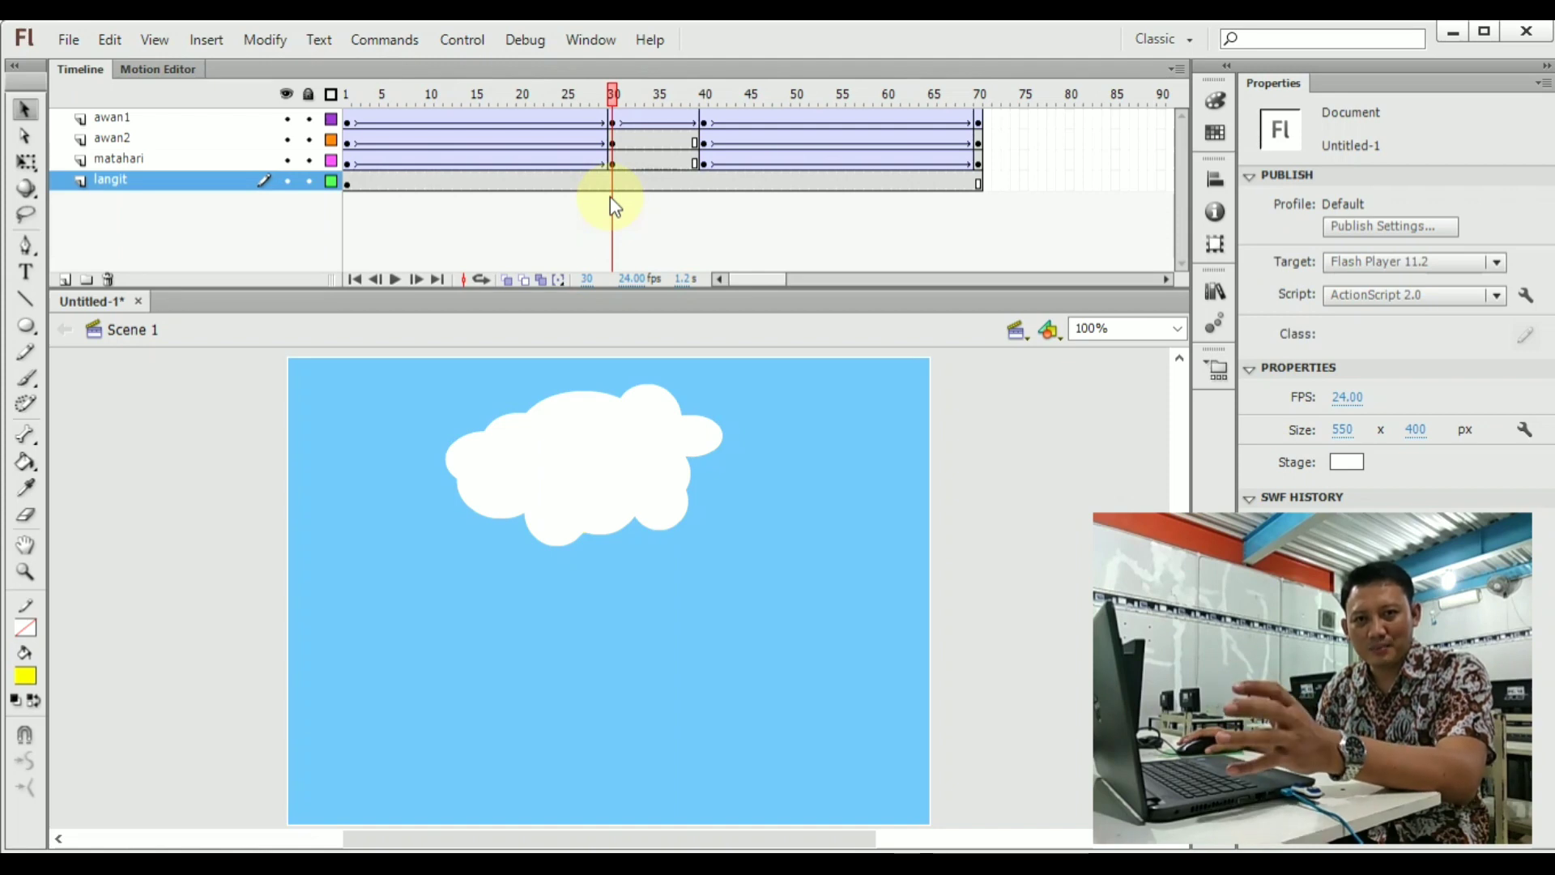
left_click_drag(611, 101, 542, 190)
left_click(542, 182)
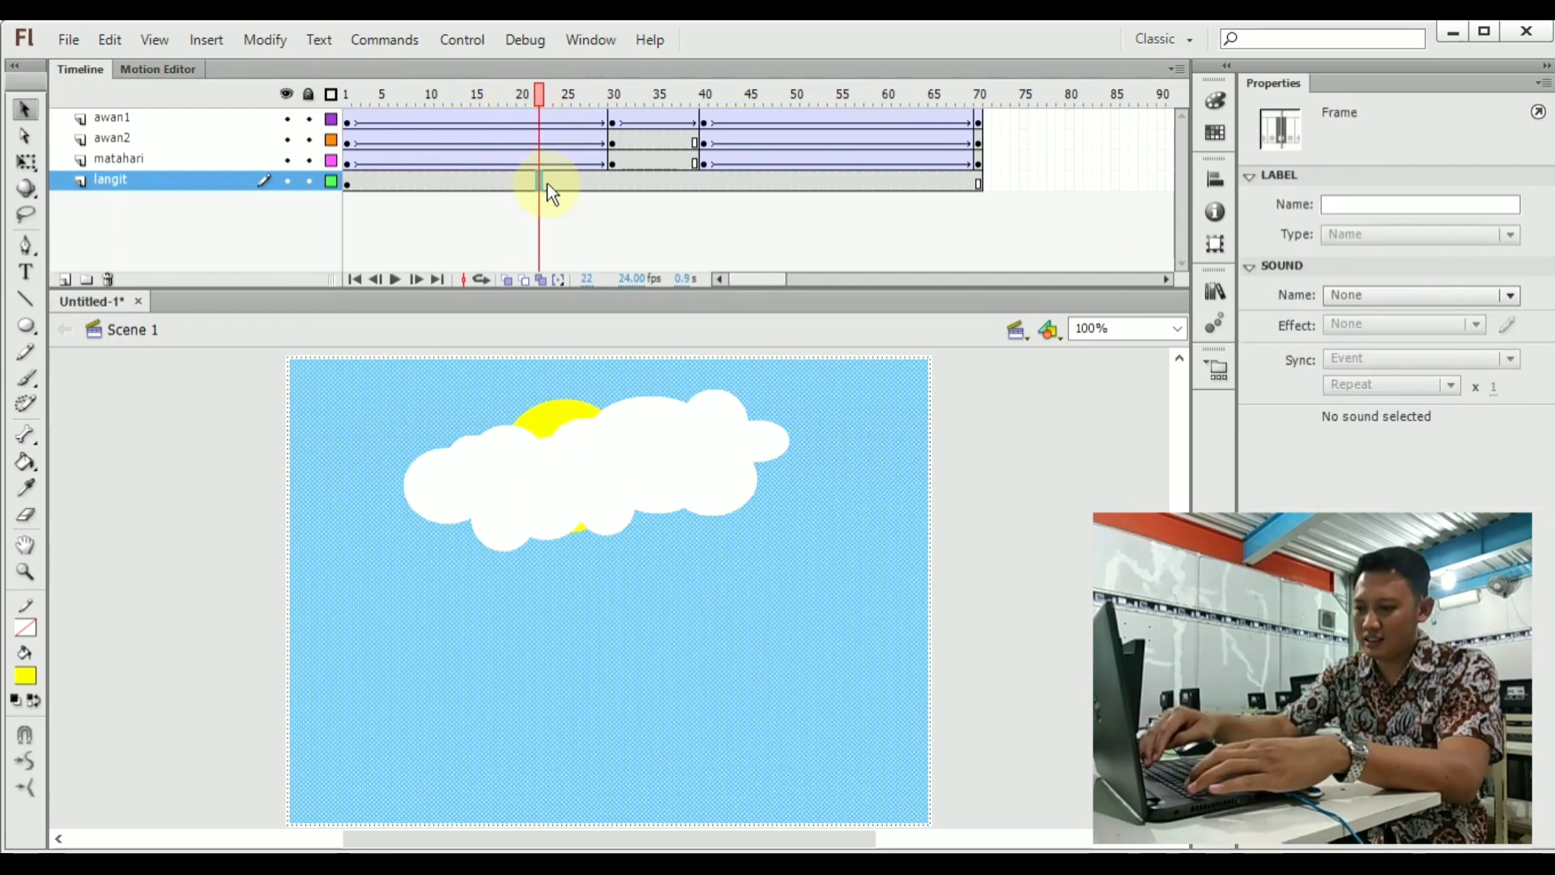
key("F6")
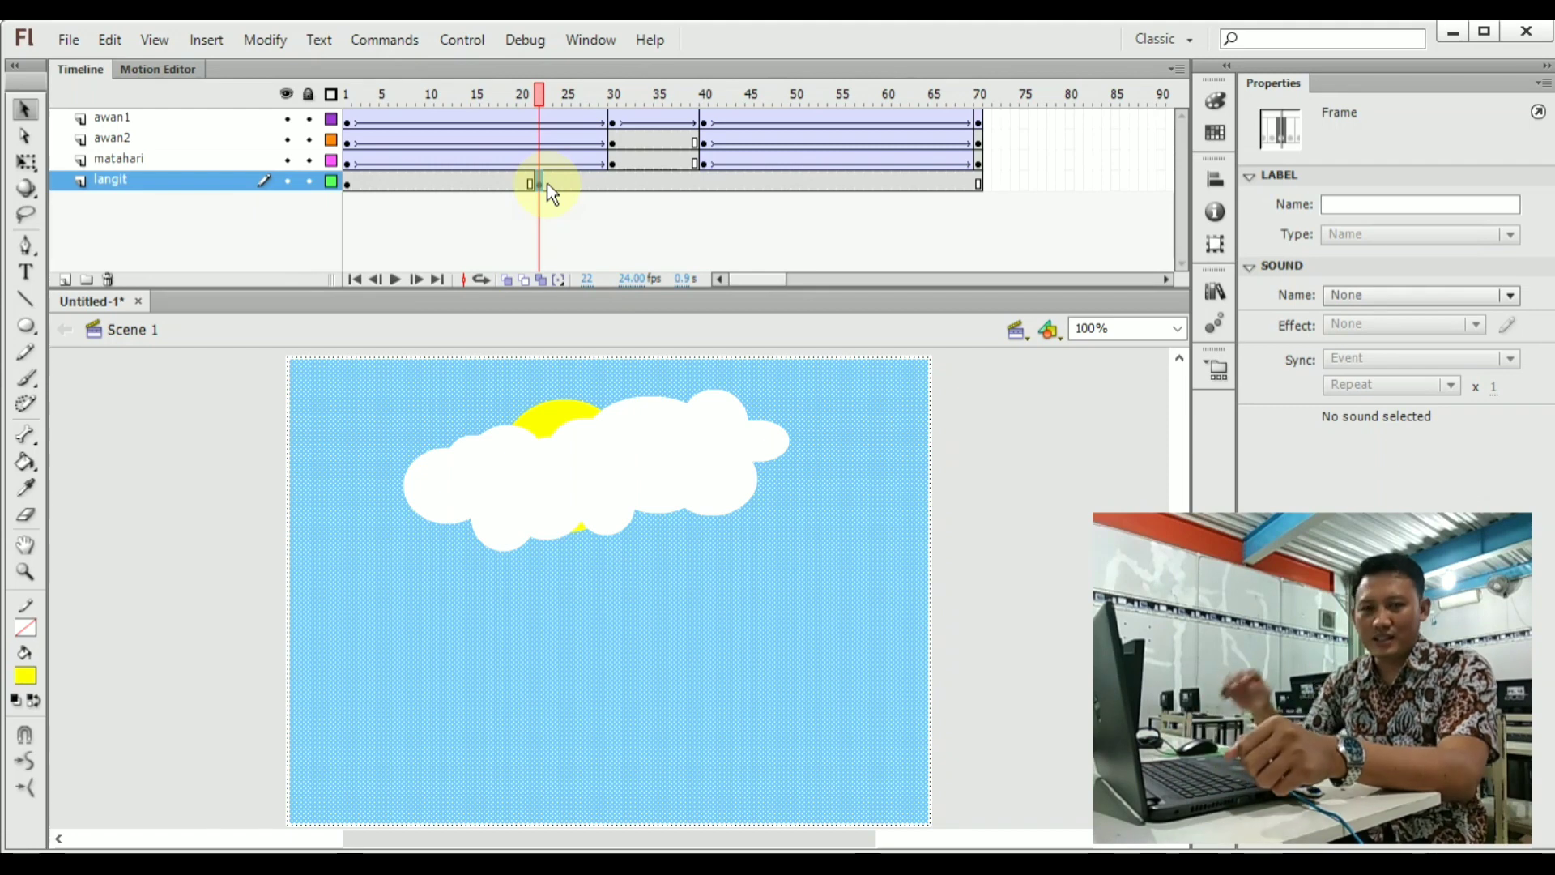
Insert a keyframe at frame 40 of the langit layer and convert its sky shape to a Button symbol.
left_click_drag(538, 91, 701, 138)
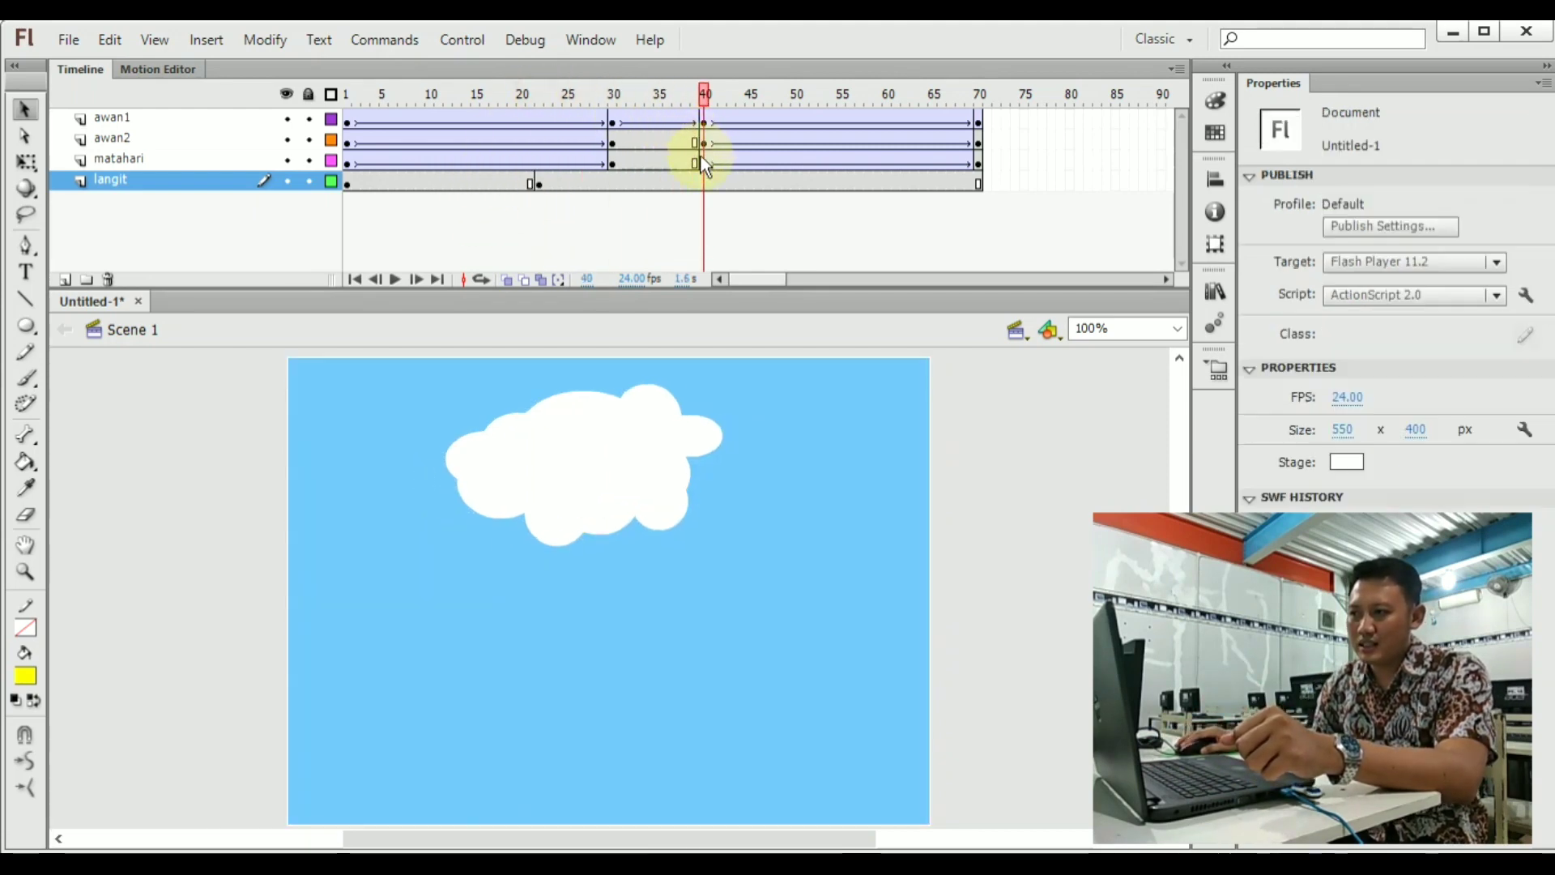
left_click(707, 183)
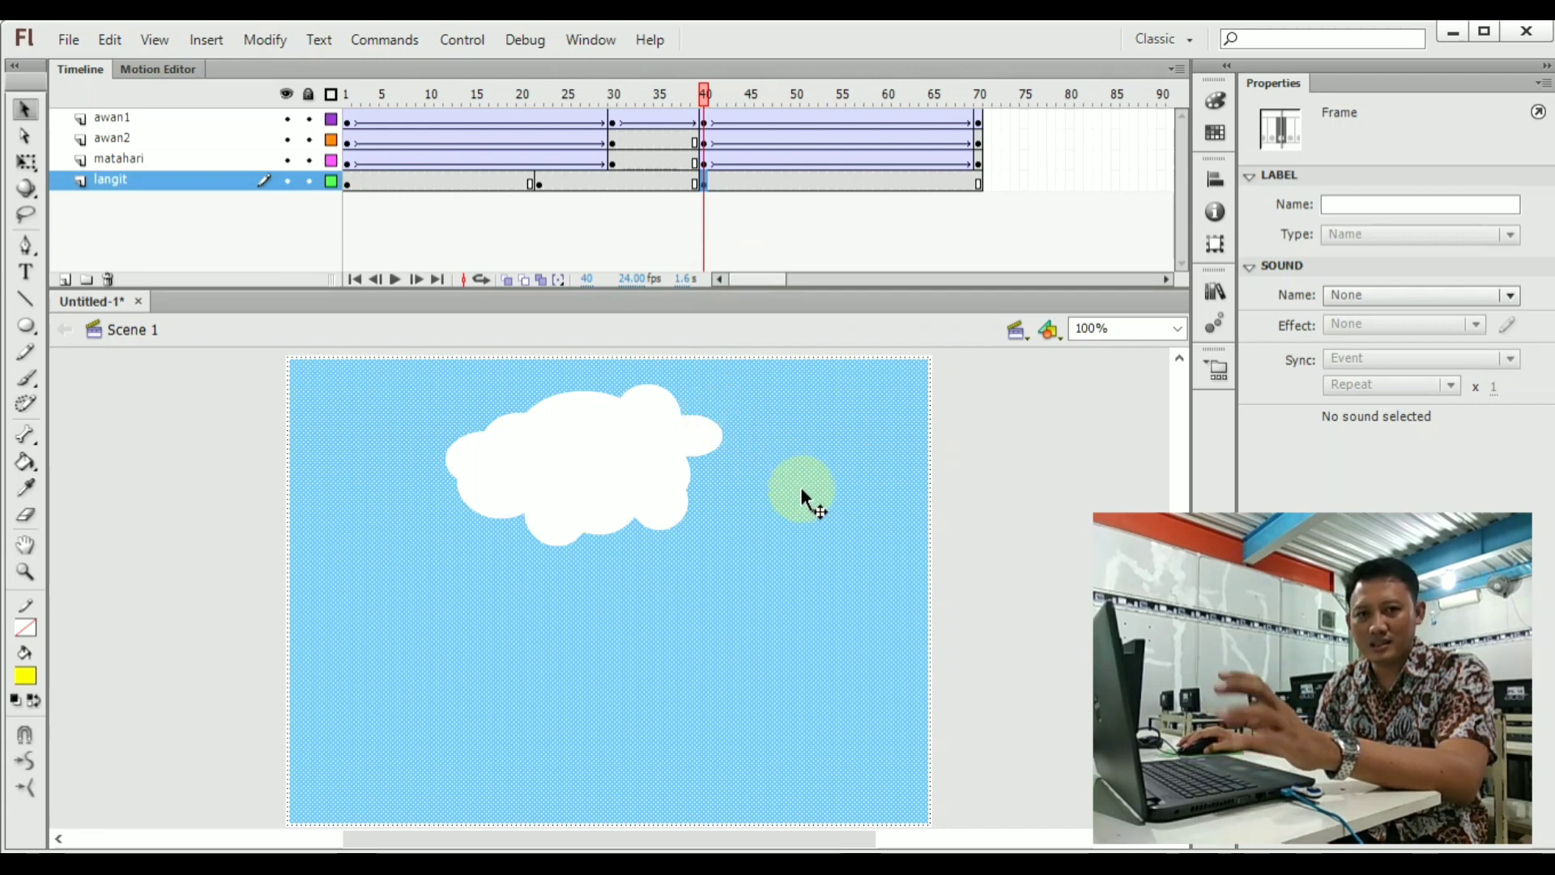
left_click_drag(798, 487, 788, 485)
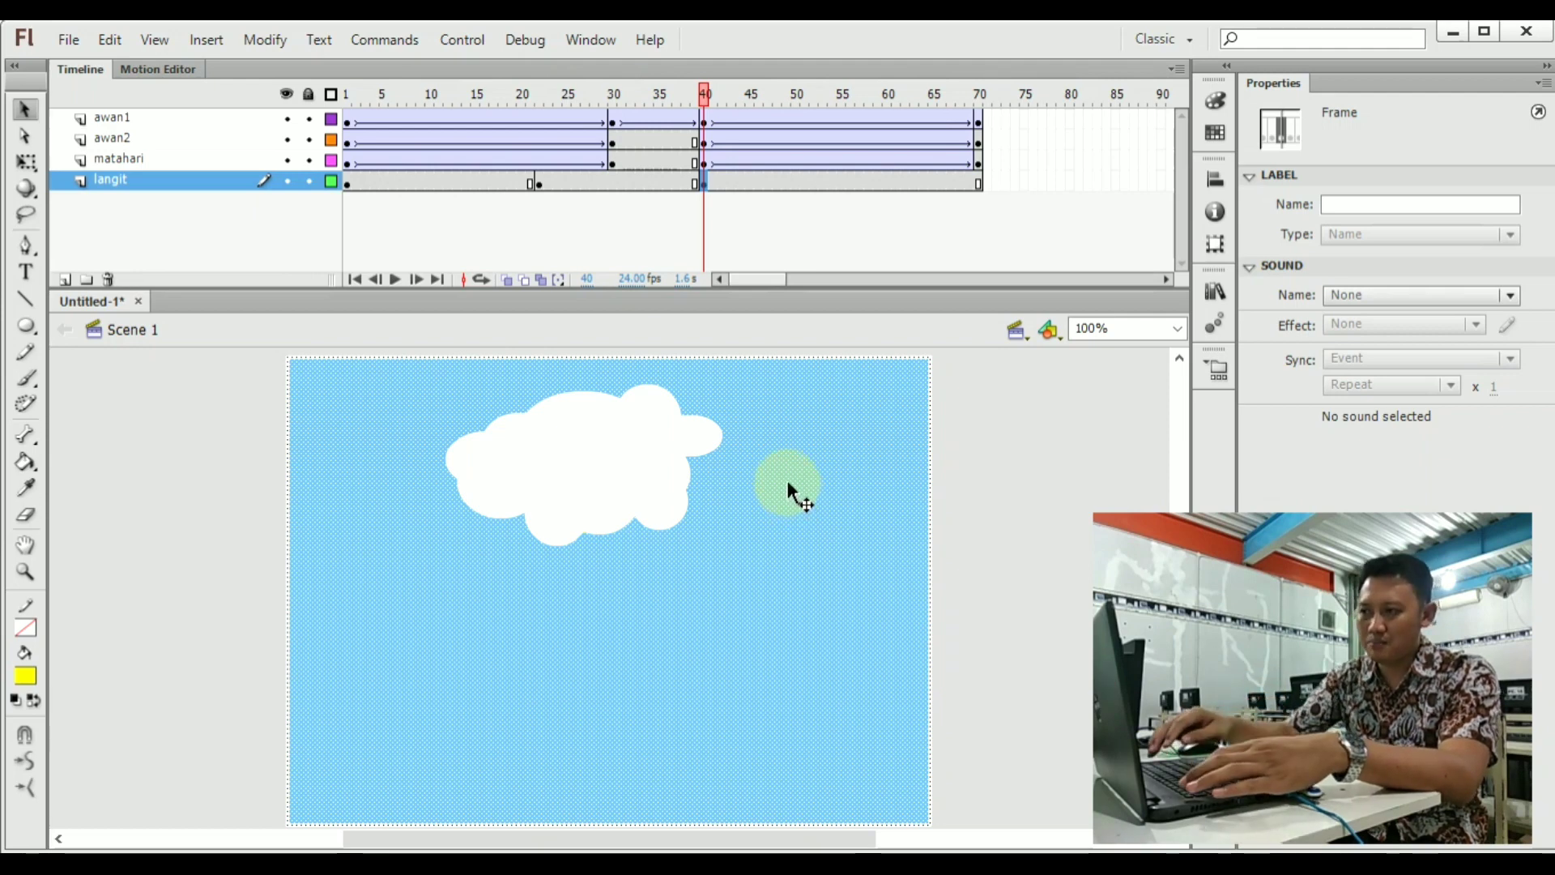
left_click_drag(788, 484, 780, 464)
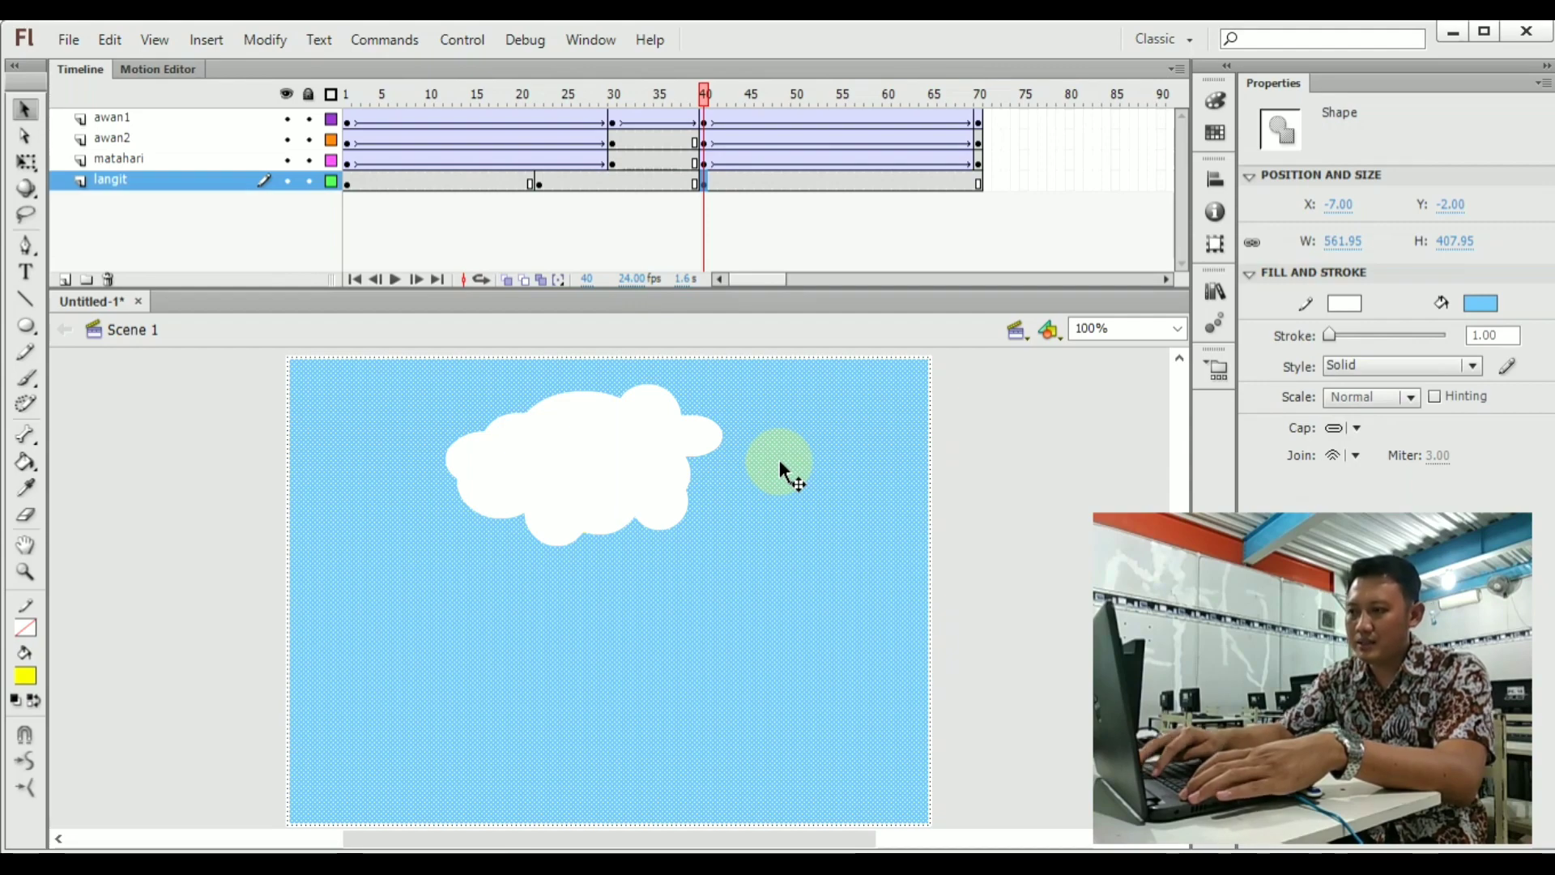
key("F8")
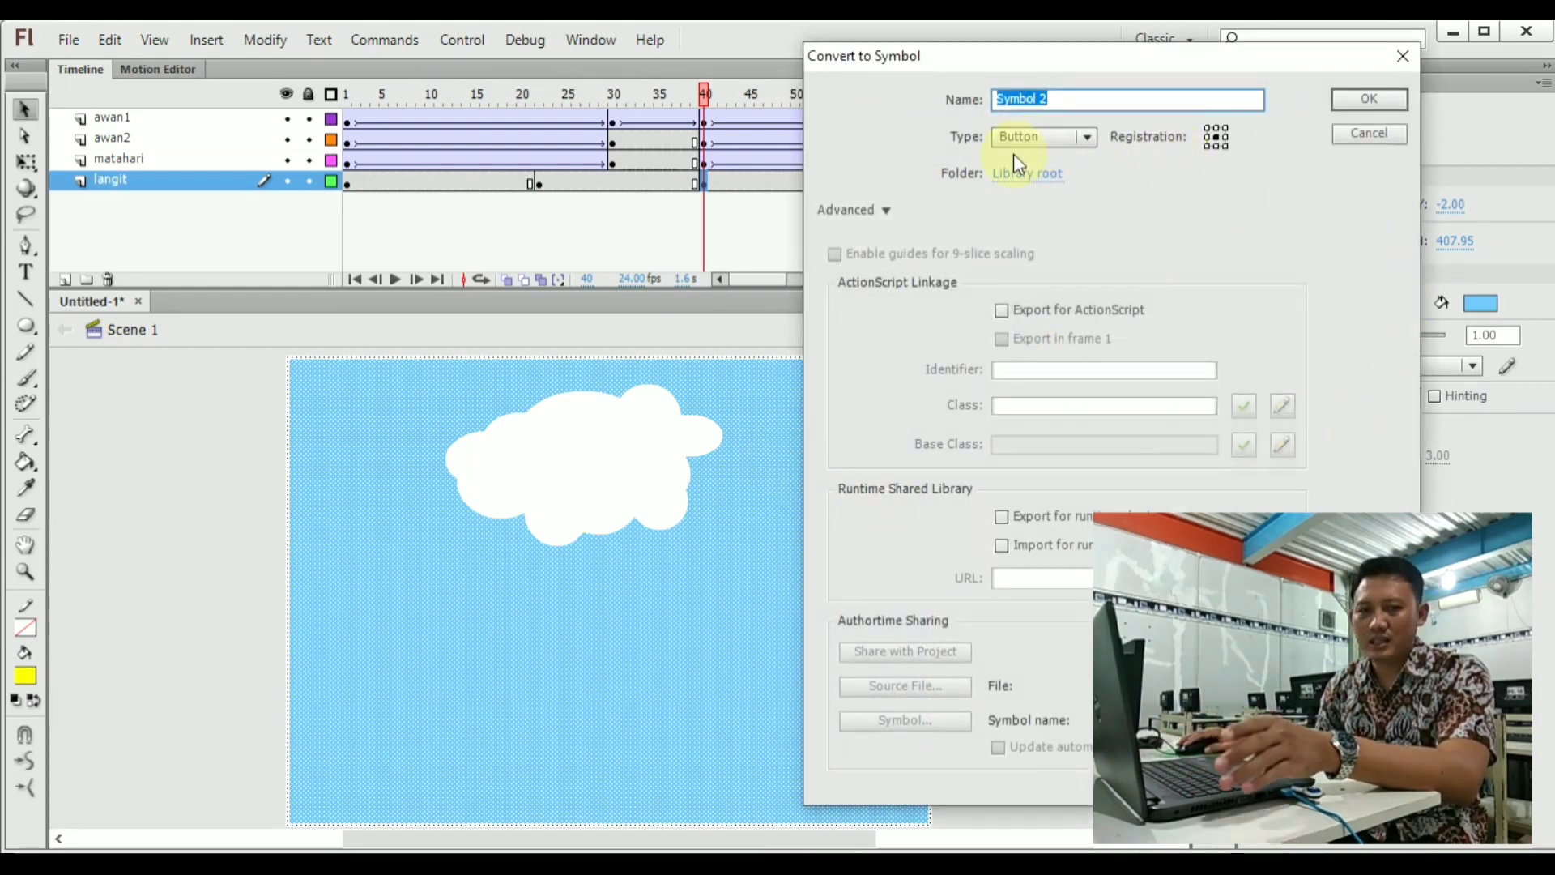
left_click(1345, 104)
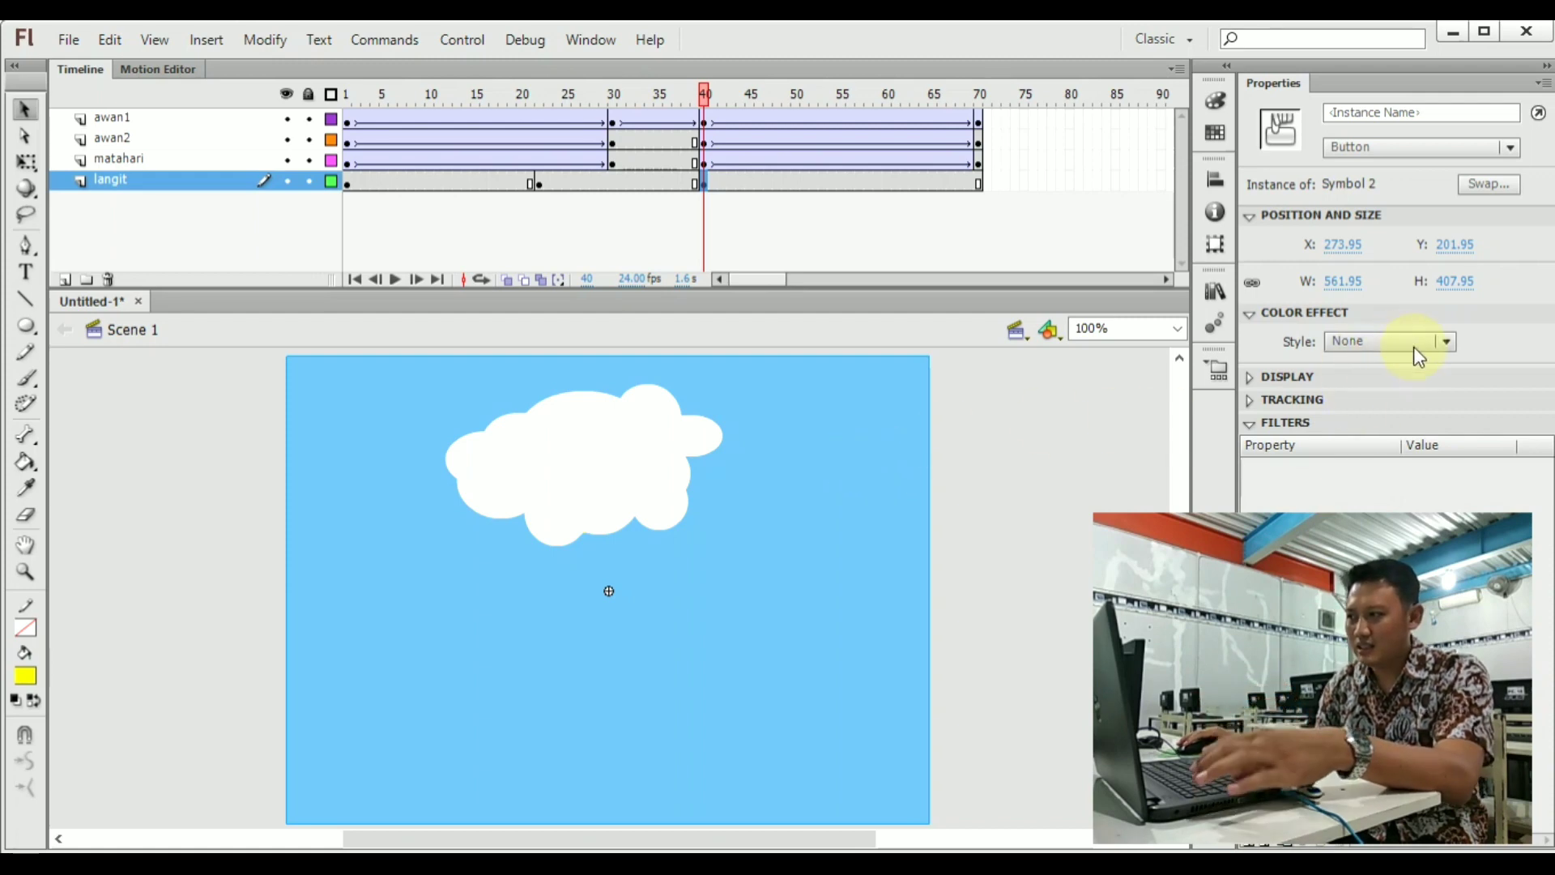
Darken the sky instance at frame 40 with a Brightness color effect of about -65%.
left_click(1447, 343)
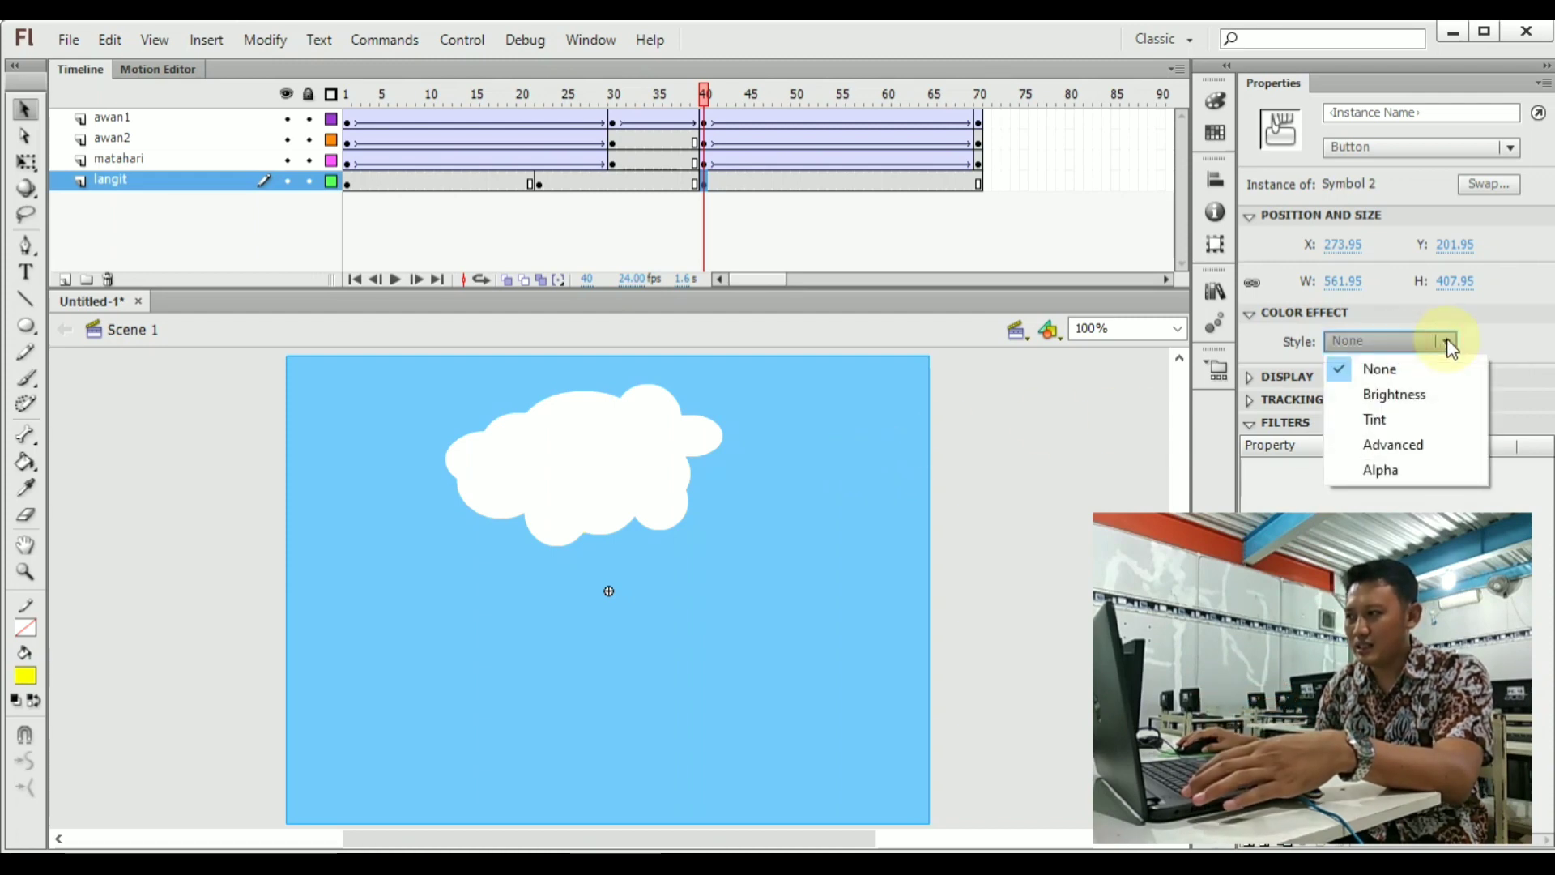
left_click(1399, 397)
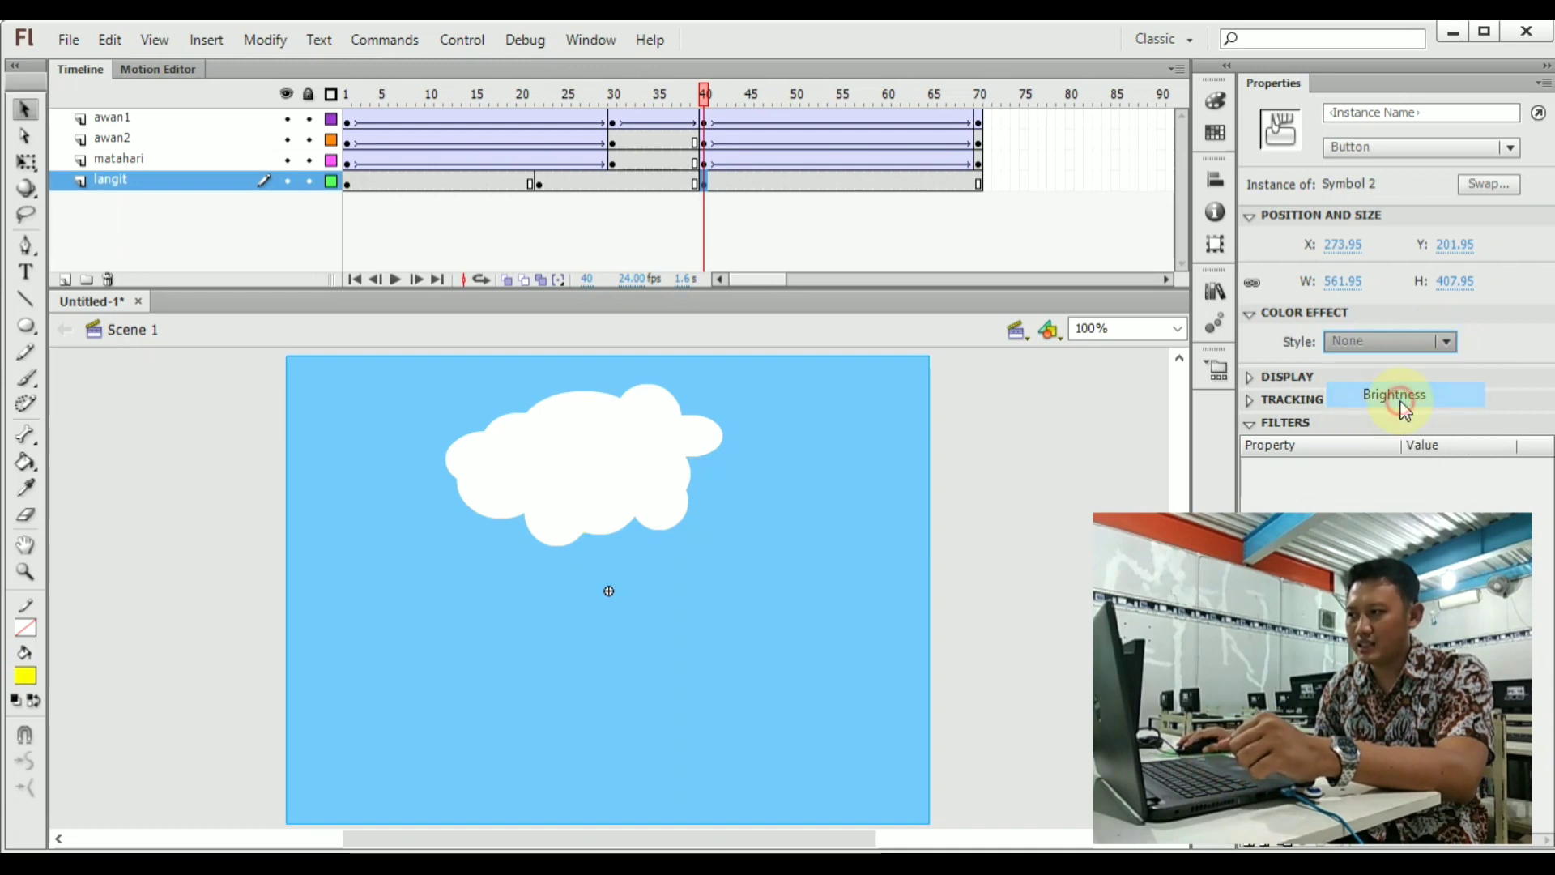
left_click_drag(1388, 377, 1348, 377)
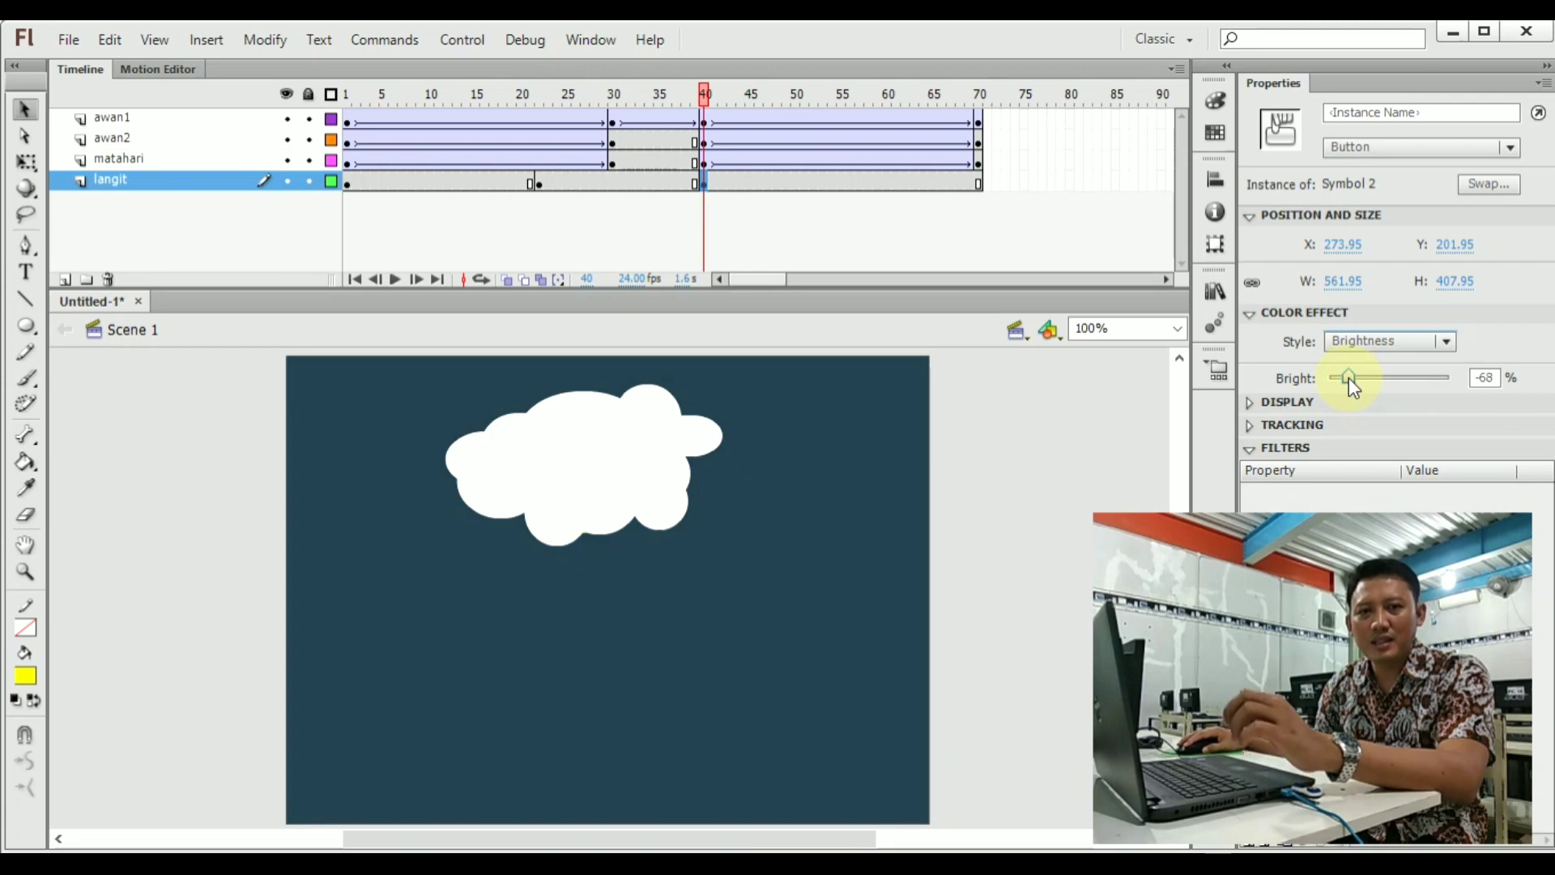
left_click(1071, 409)
Play the animation from frame 1 to review the sky's brightness change.
left_click_drag(699, 91, 327, 143)
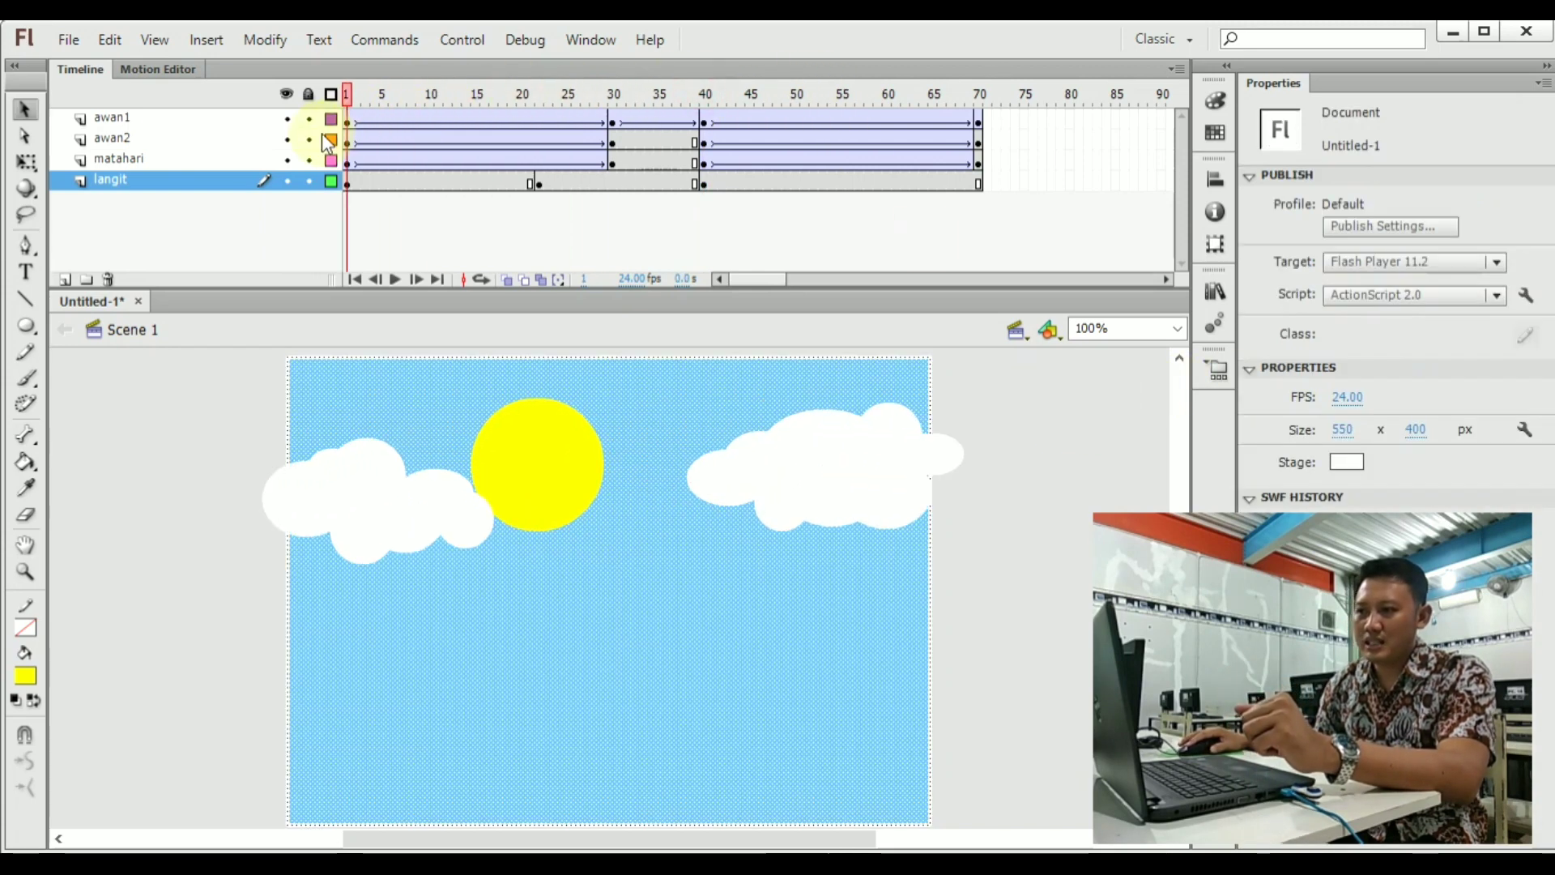
key("Return")
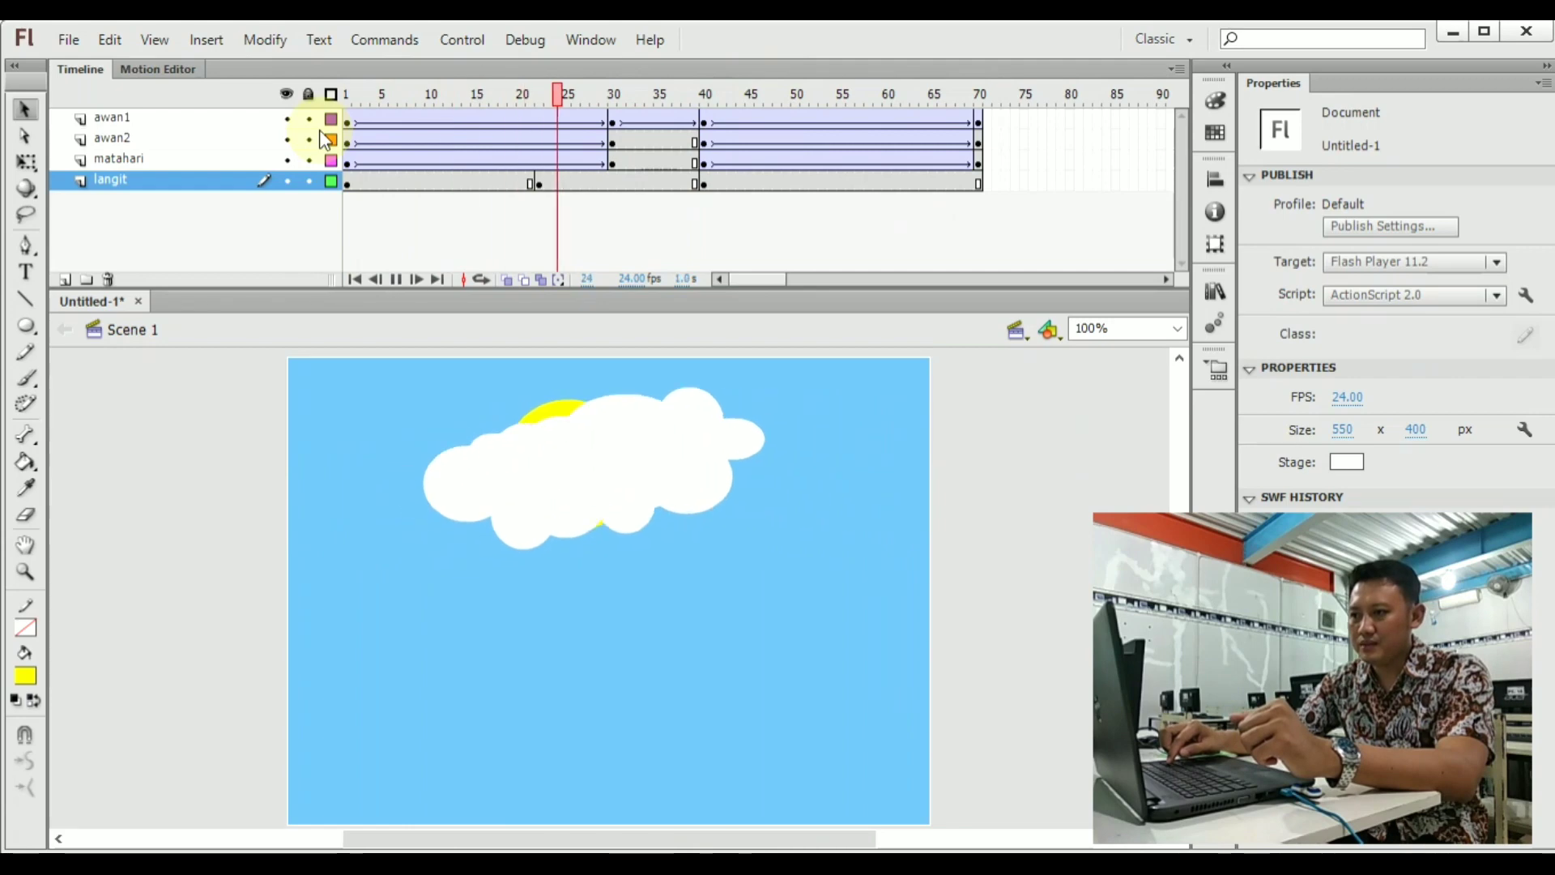
key("Return")
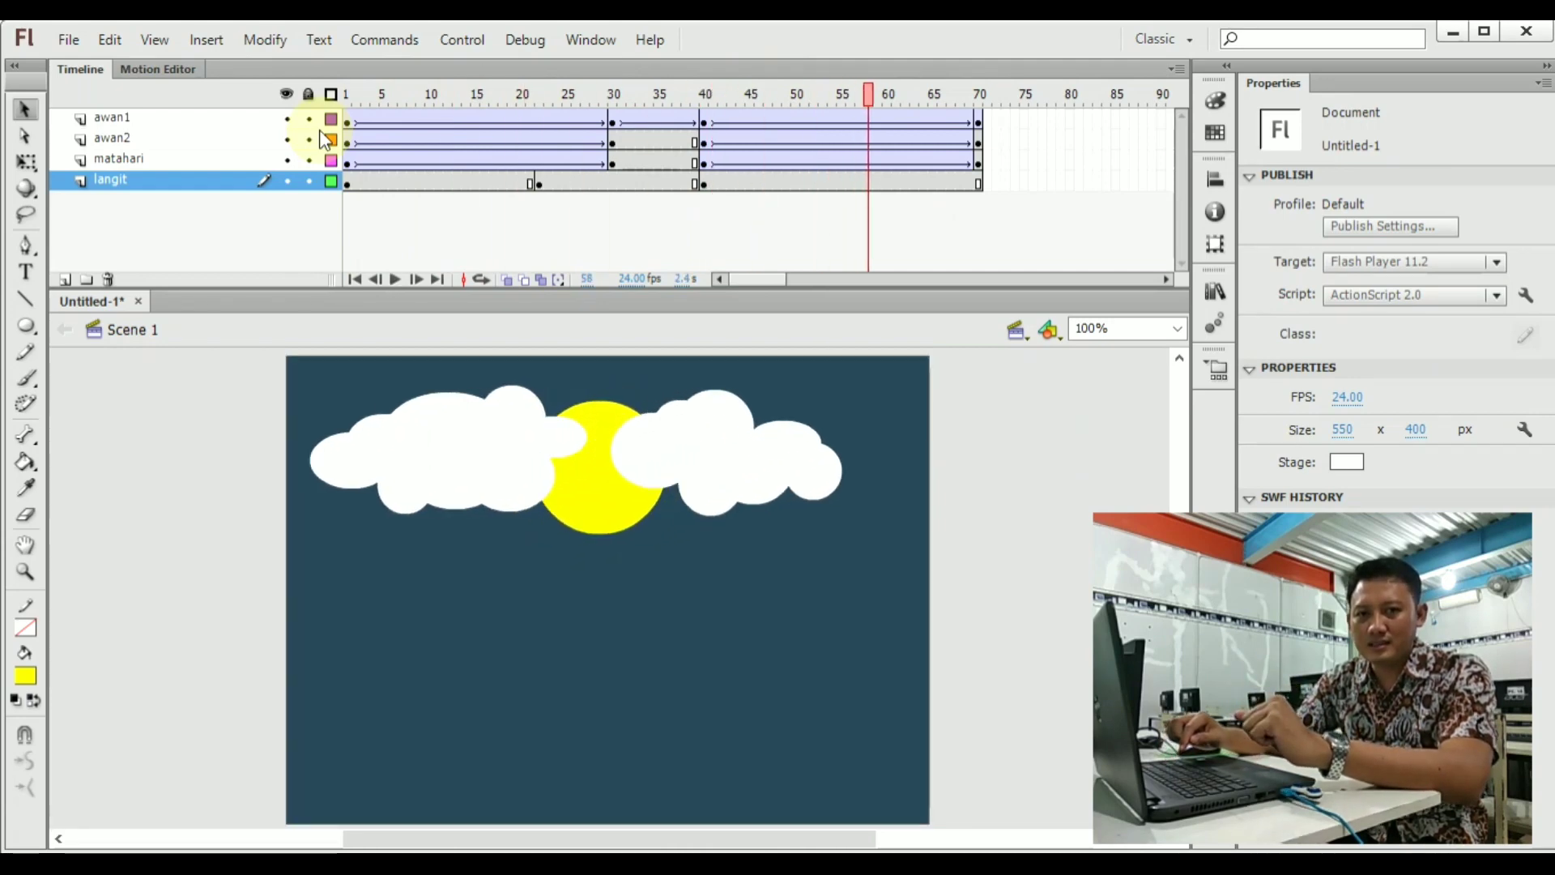
Create a classic tween between frames 22 and 40 on the langit layer.
left_click(541, 95)
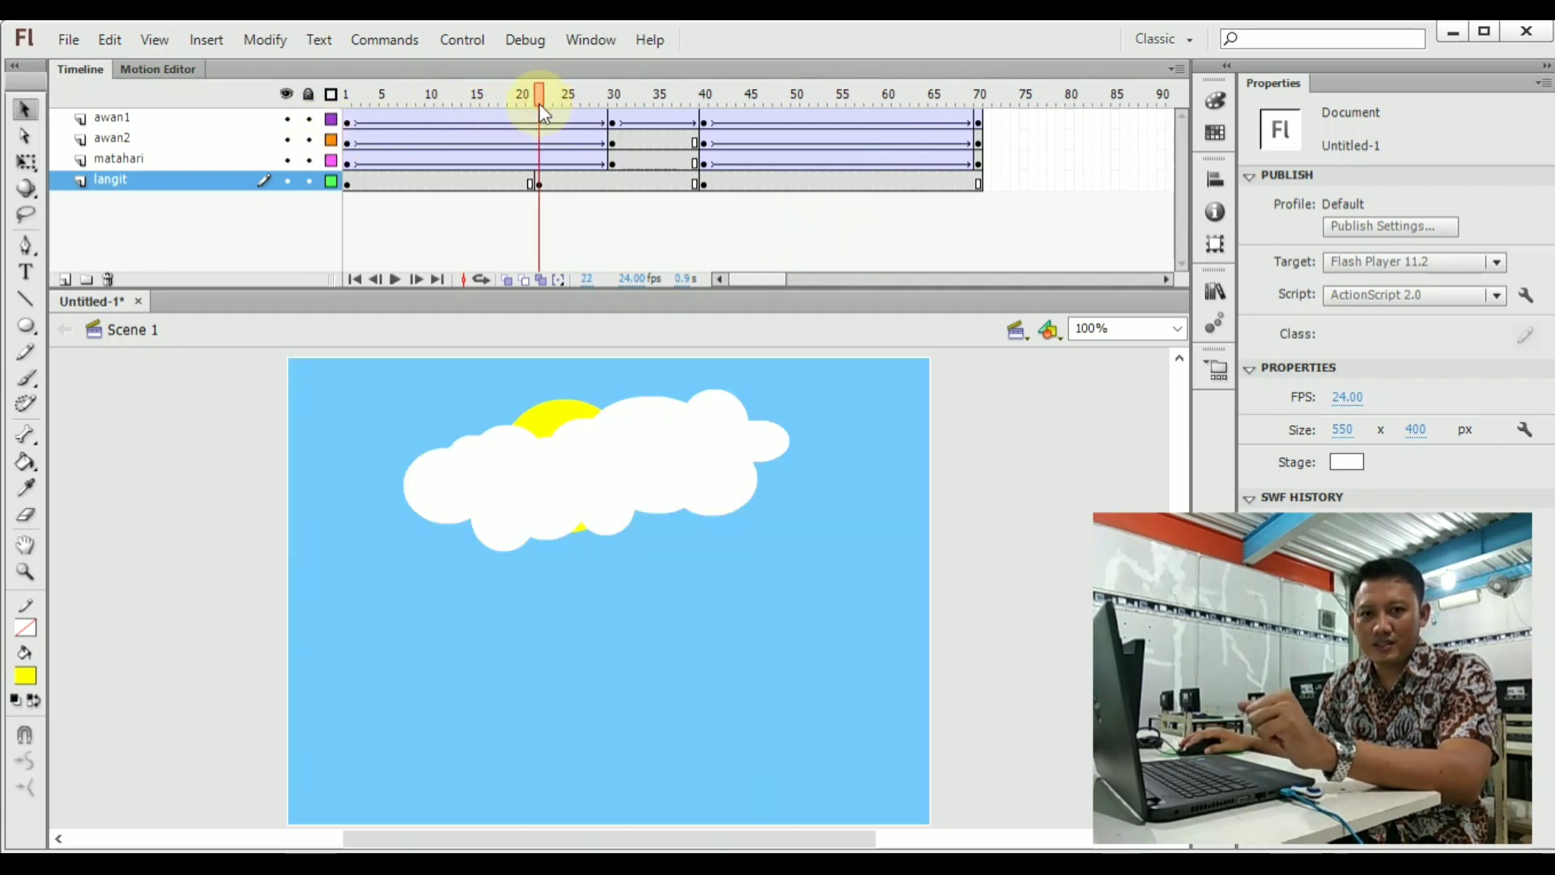
right_click(596, 185)
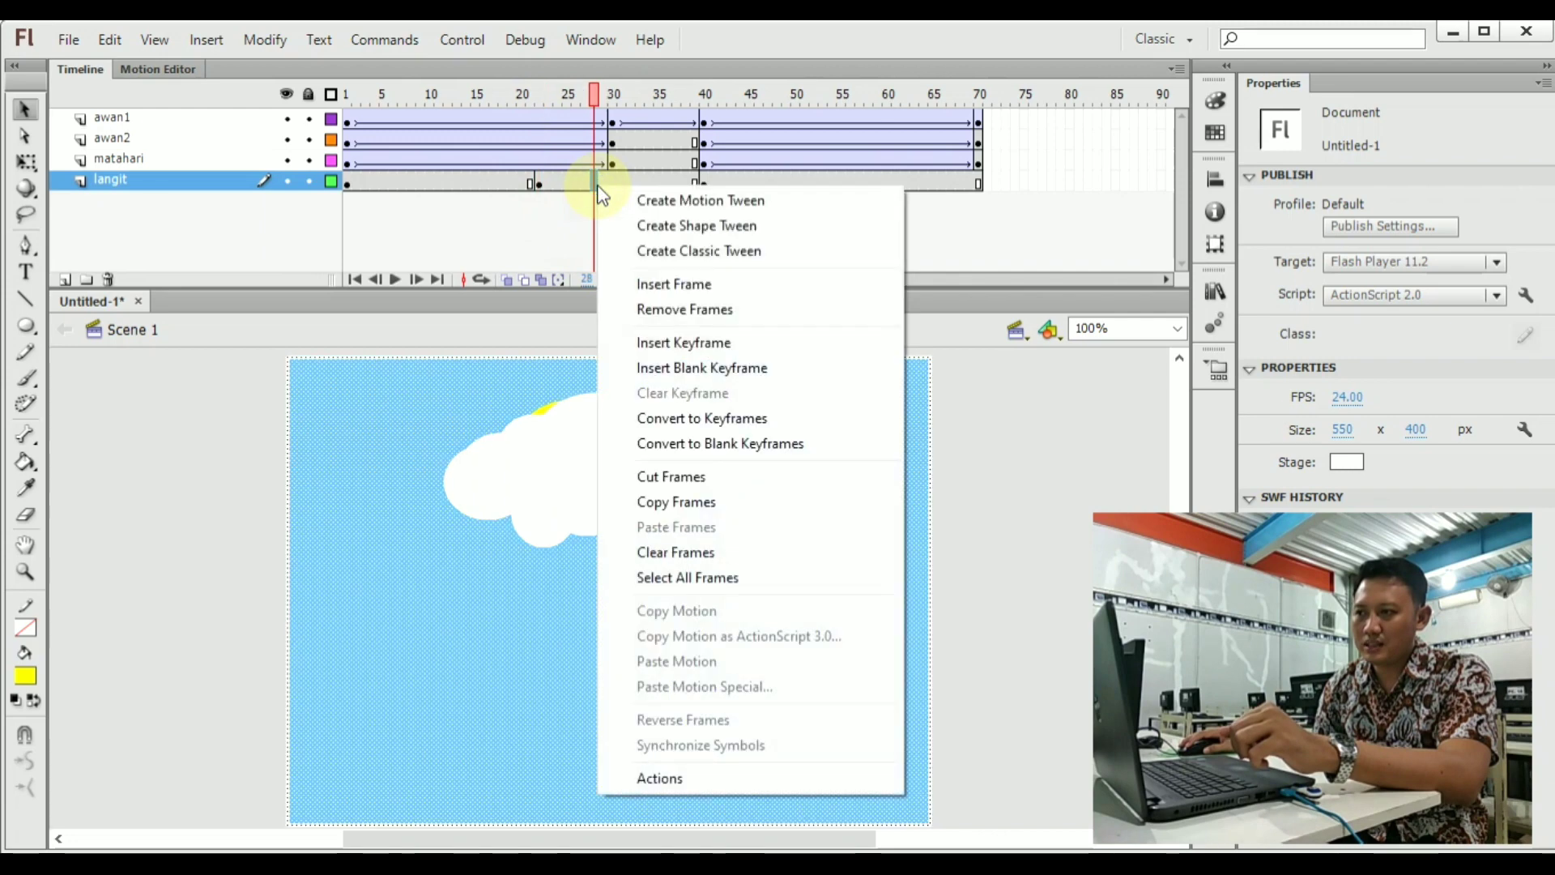
left_click(668, 252)
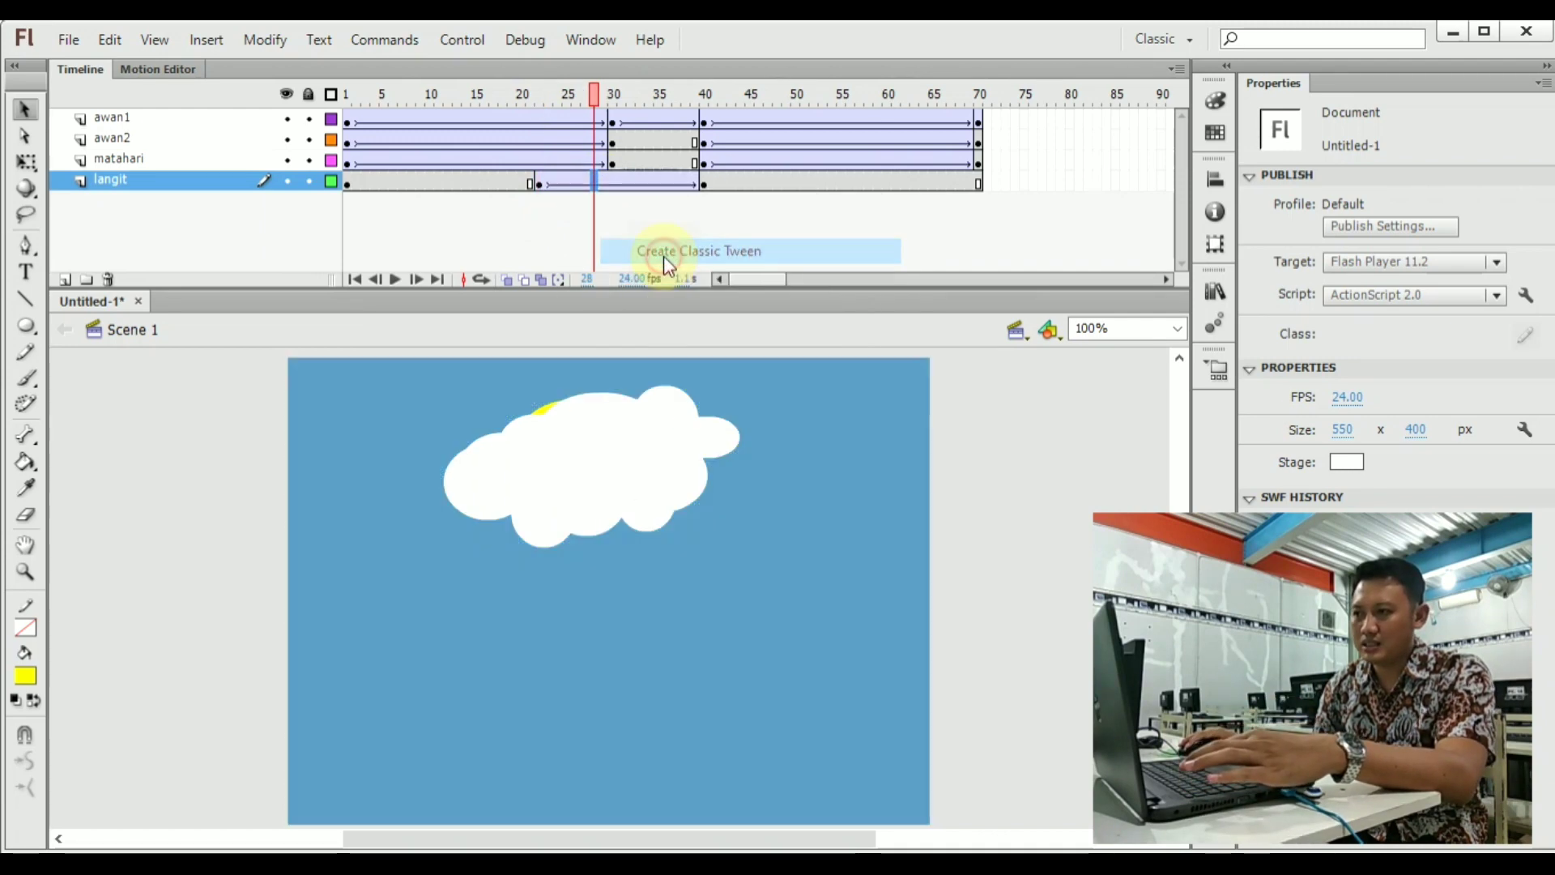
Create a classic tween on the langit layer for the frames following the frame 40 keyframe.
left_click_drag(572, 97, 897, 197)
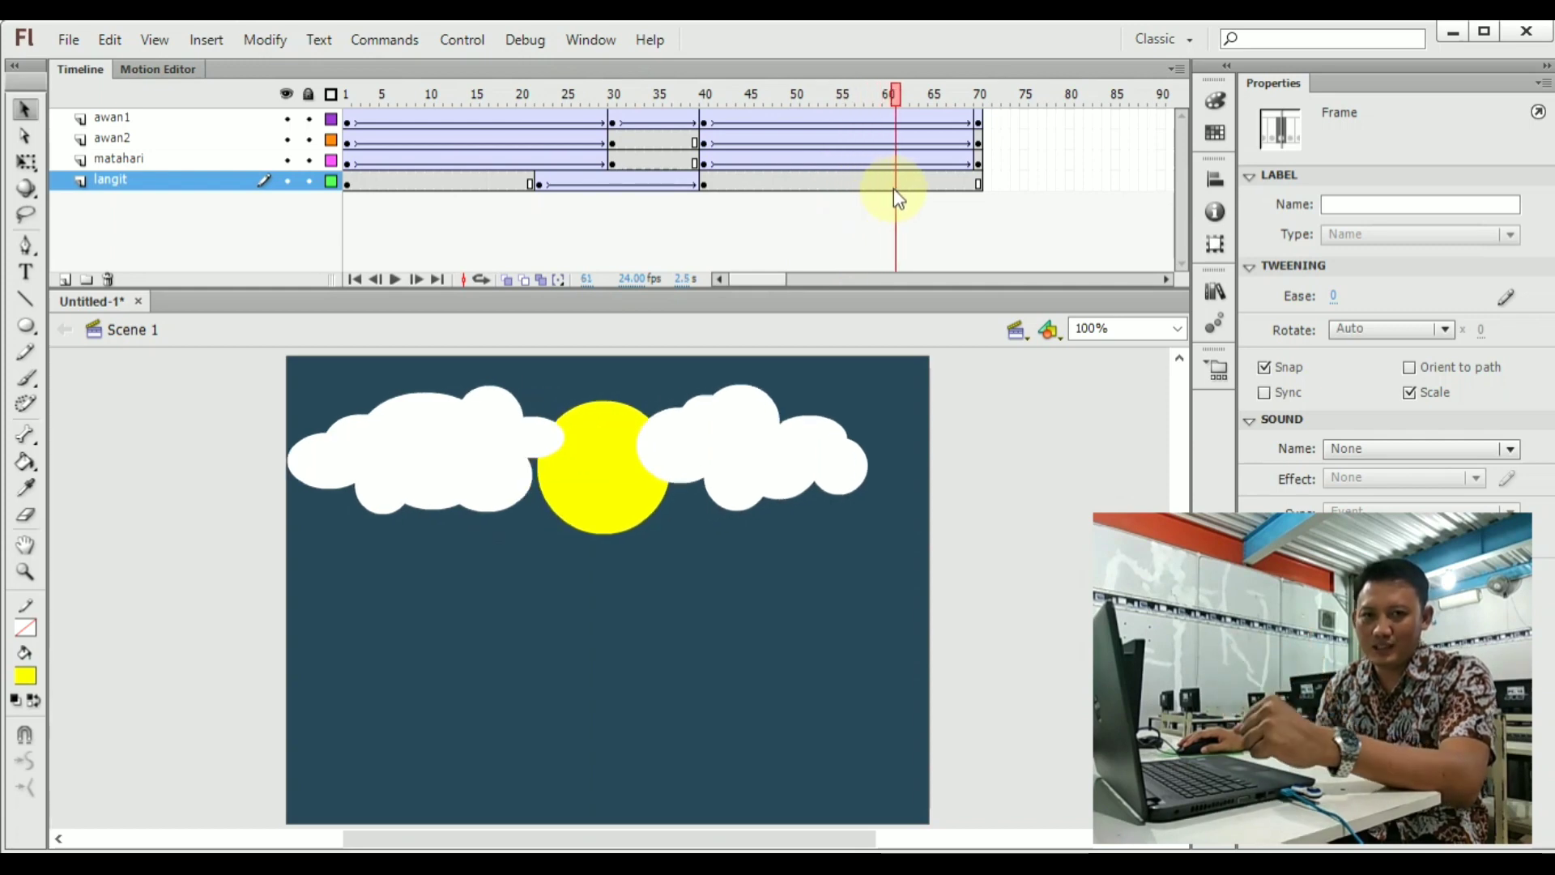
left_click_drag(884, 196, 721, 184)
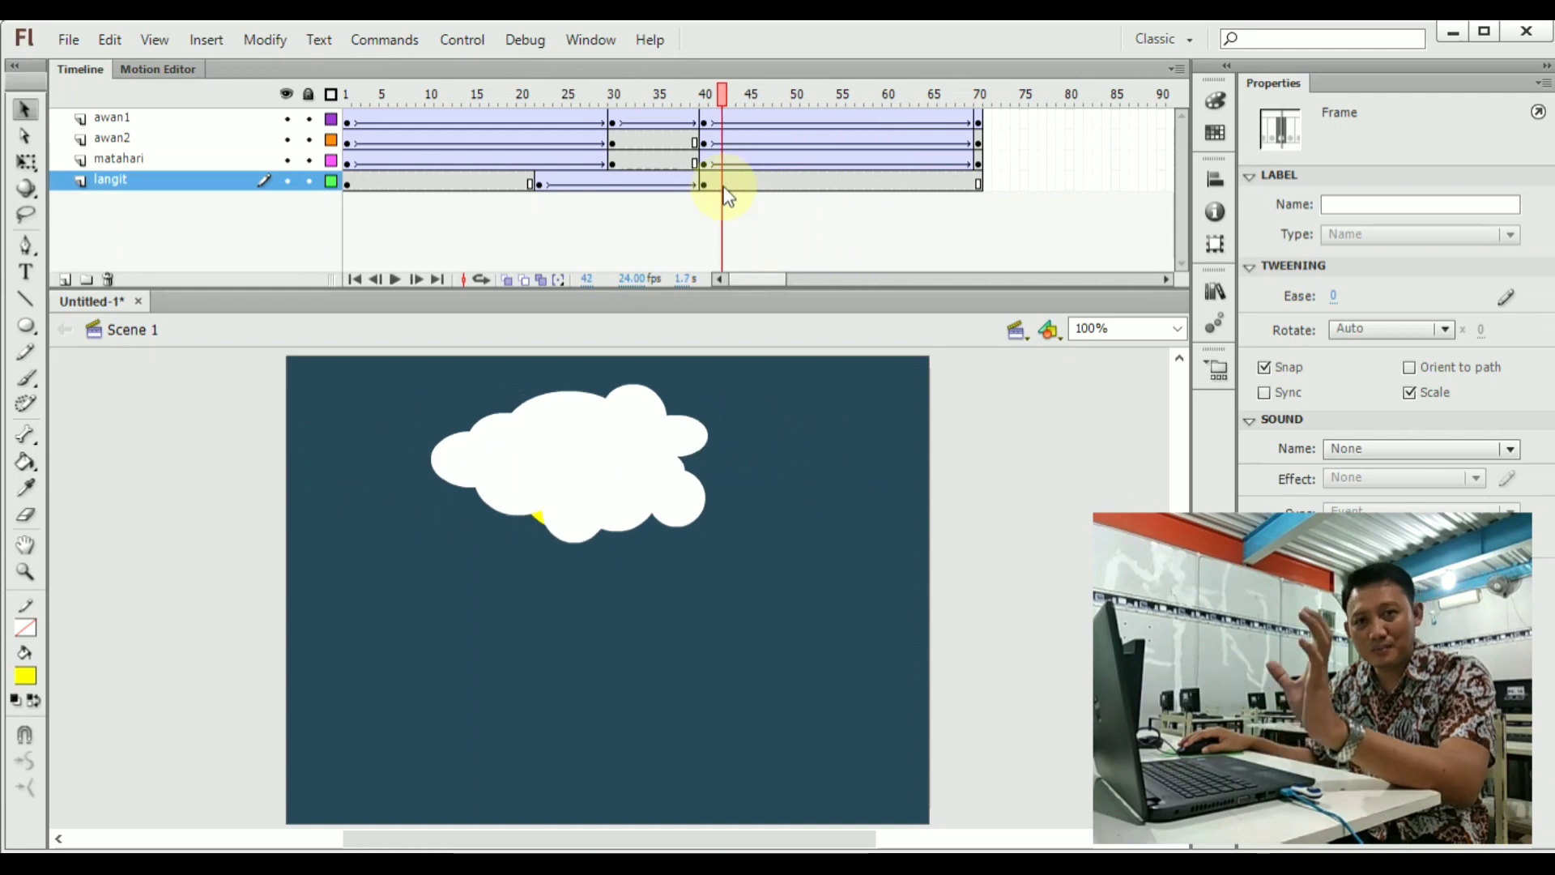
left_click(737, 208)
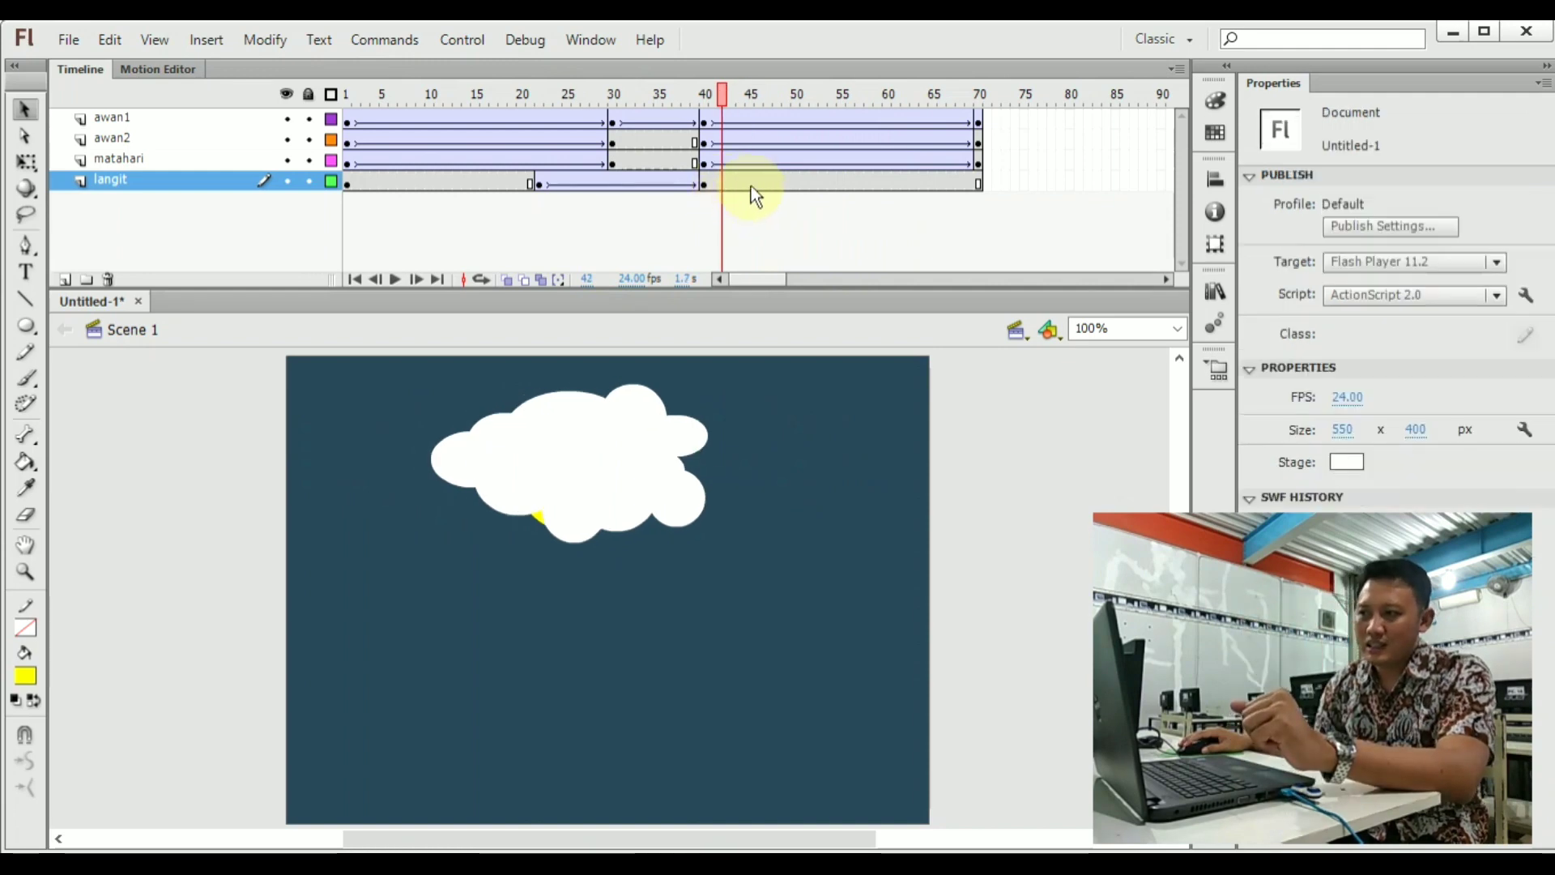
right_click(750, 183)
left_click(837, 259)
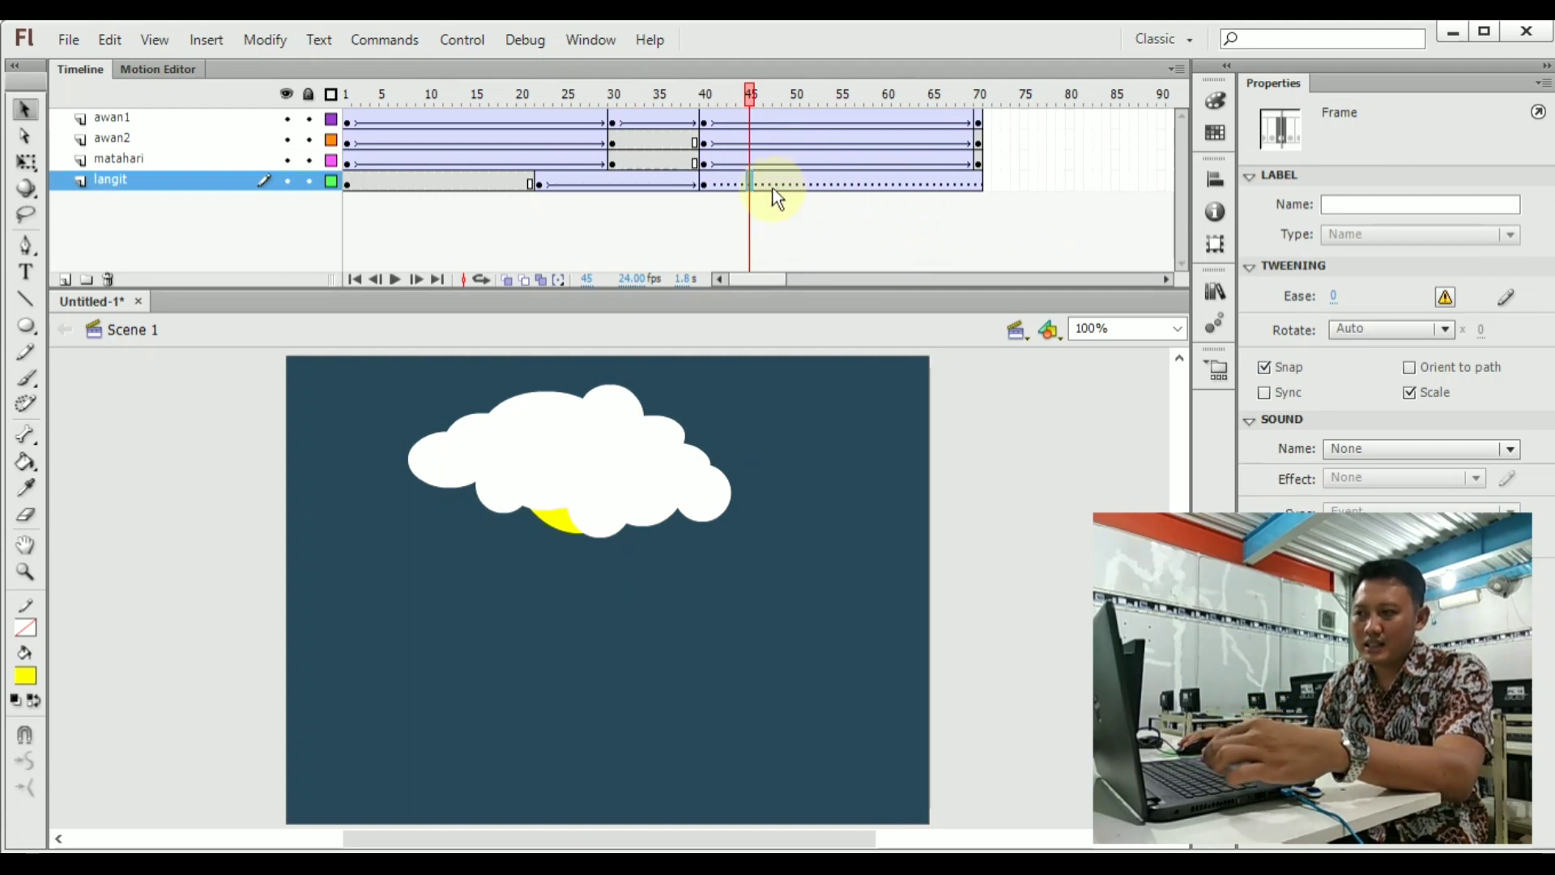
Insert a keyframe at frame 70 of the langit layer to close the classic tween.
left_click(729, 186)
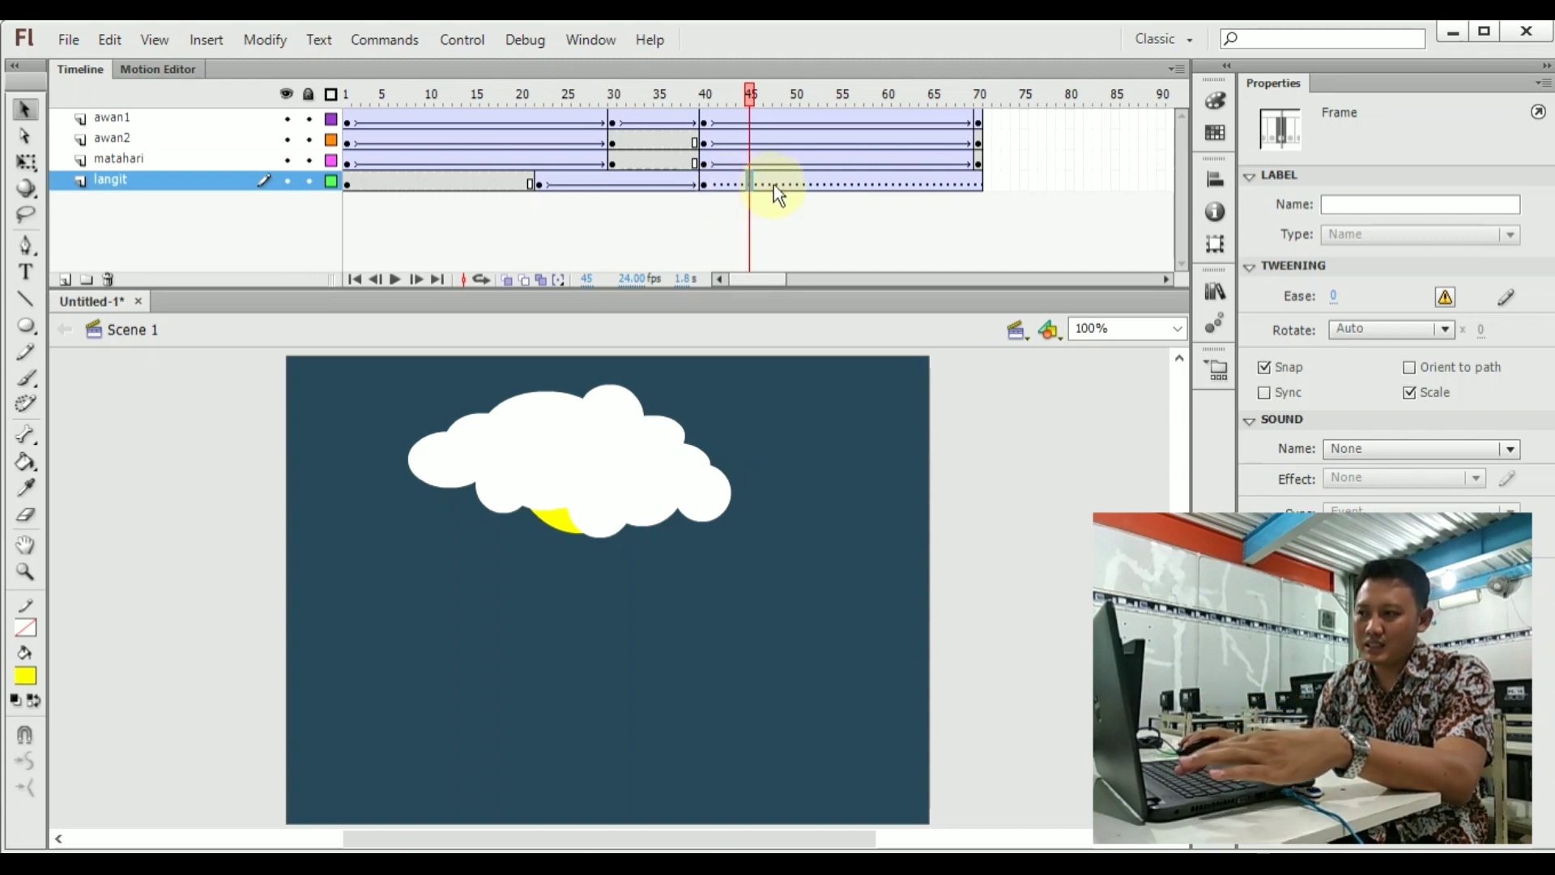
left_click(979, 183)
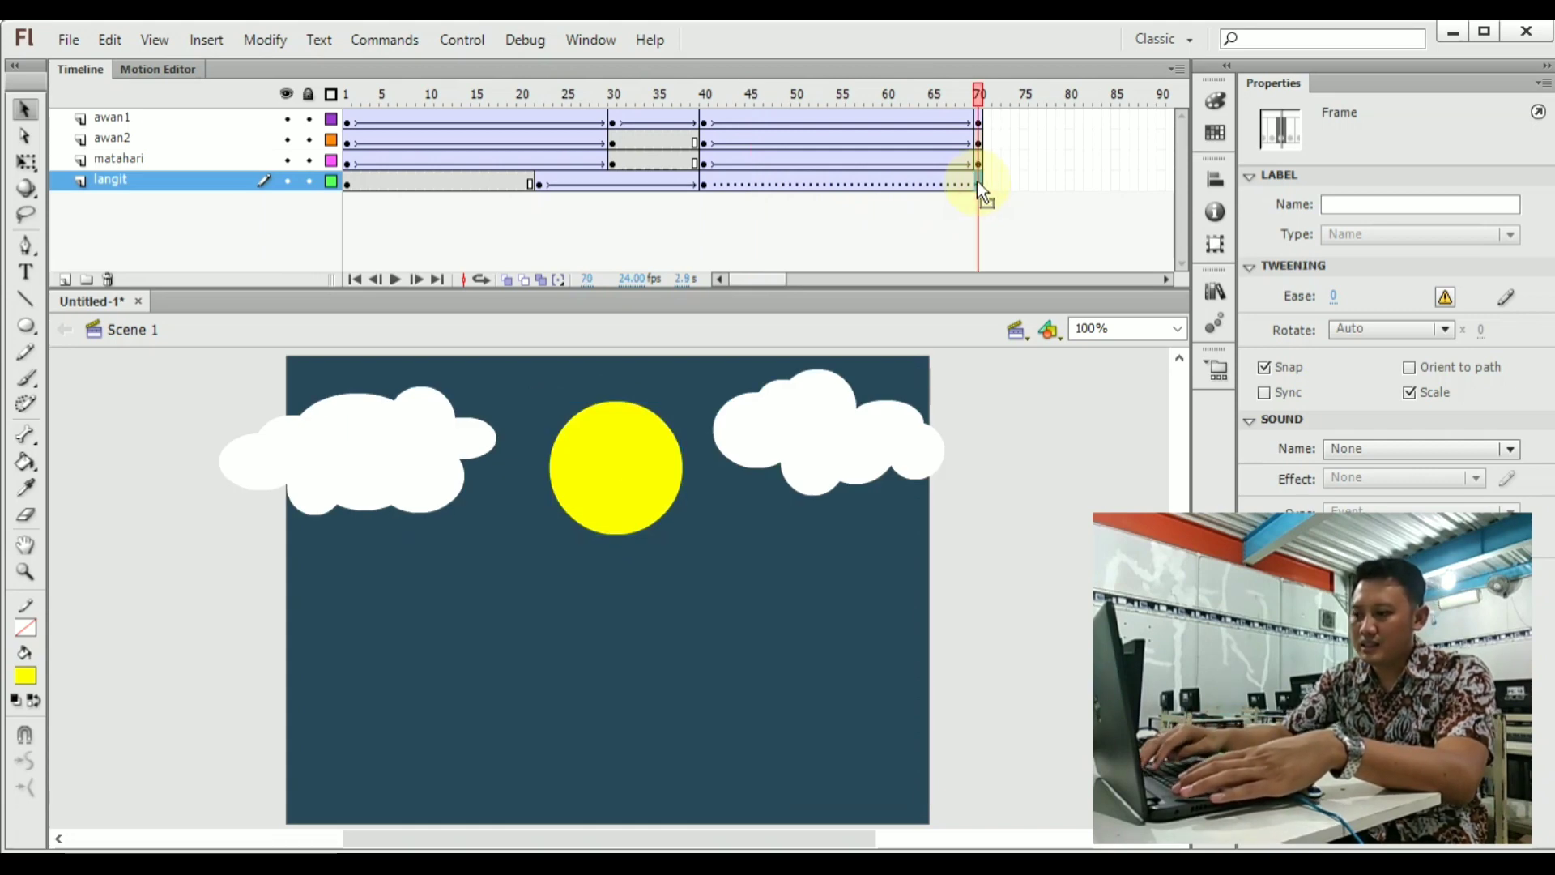
key("F6")
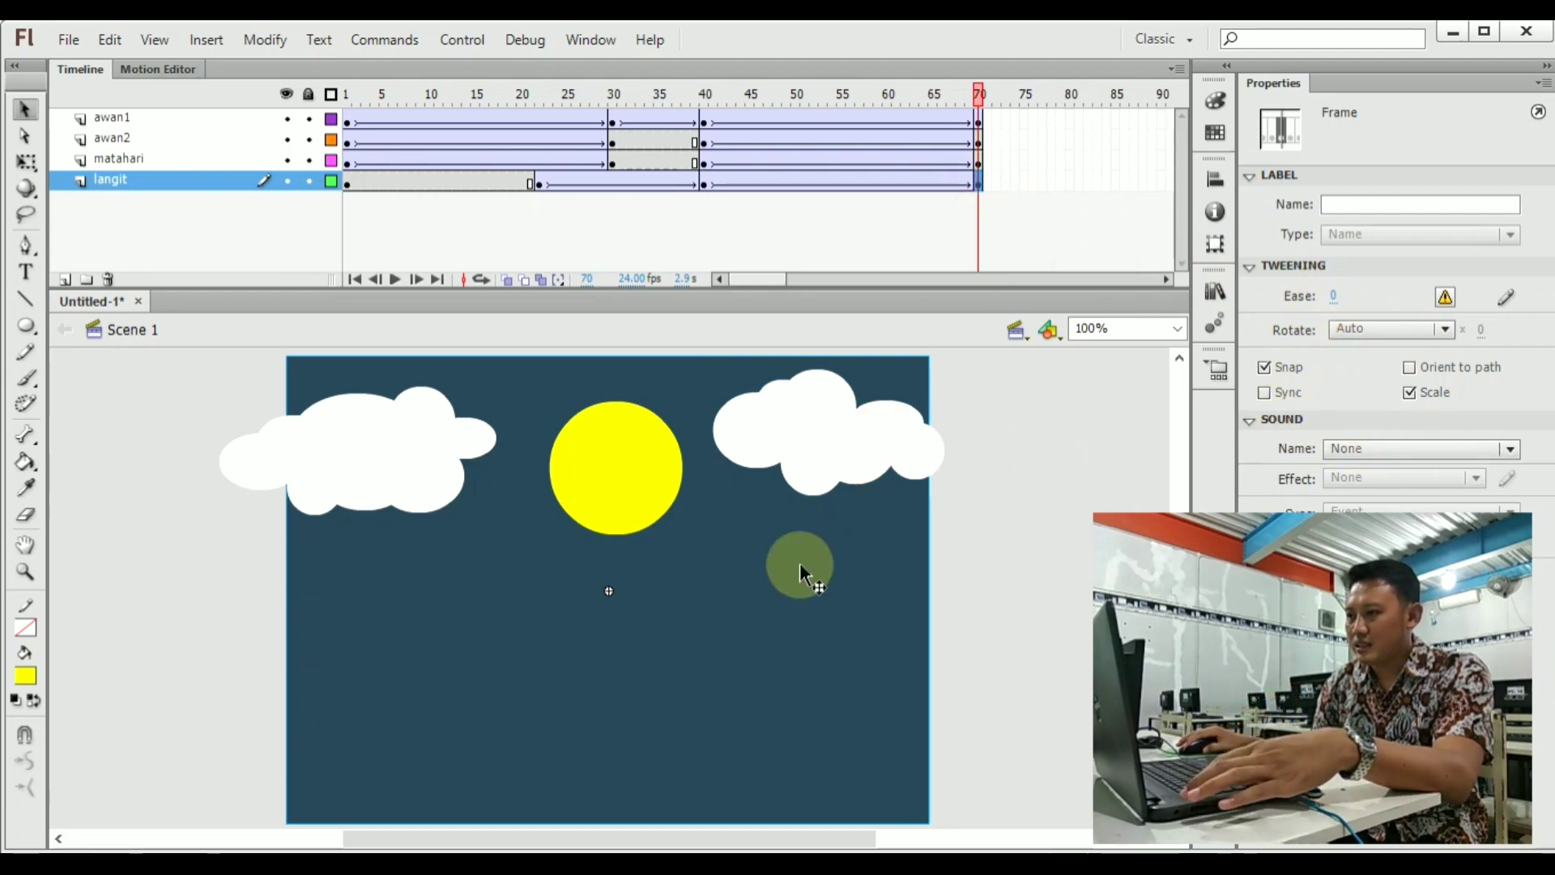
Set the Brightness of the sky instance at frame 70 to 0%.
left_click(799, 565)
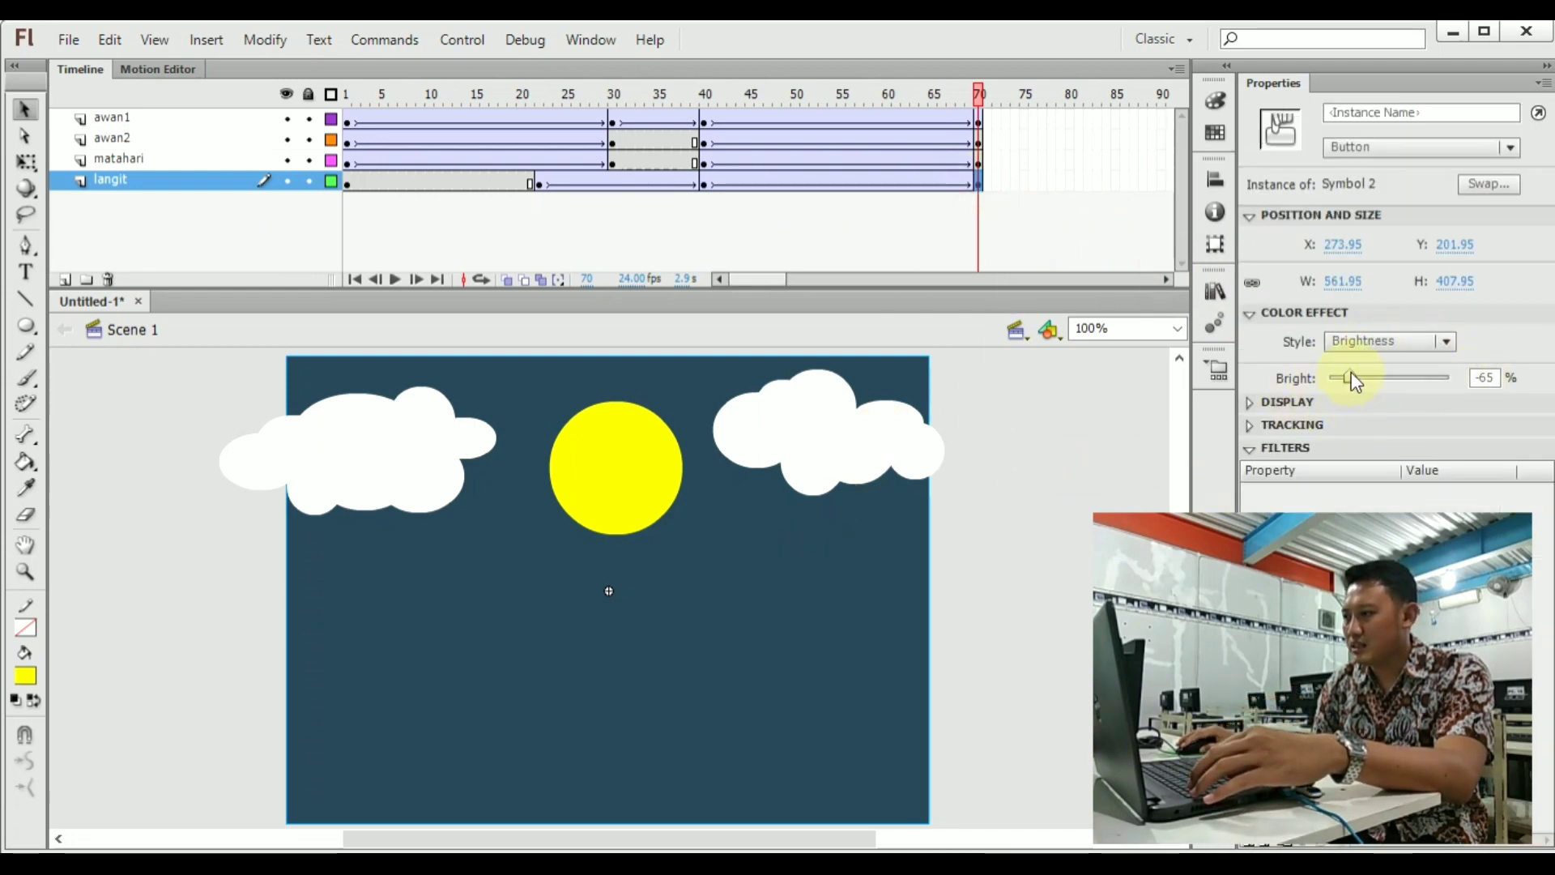
left_click_drag(1350, 373, 1393, 390)
left_click(1494, 378)
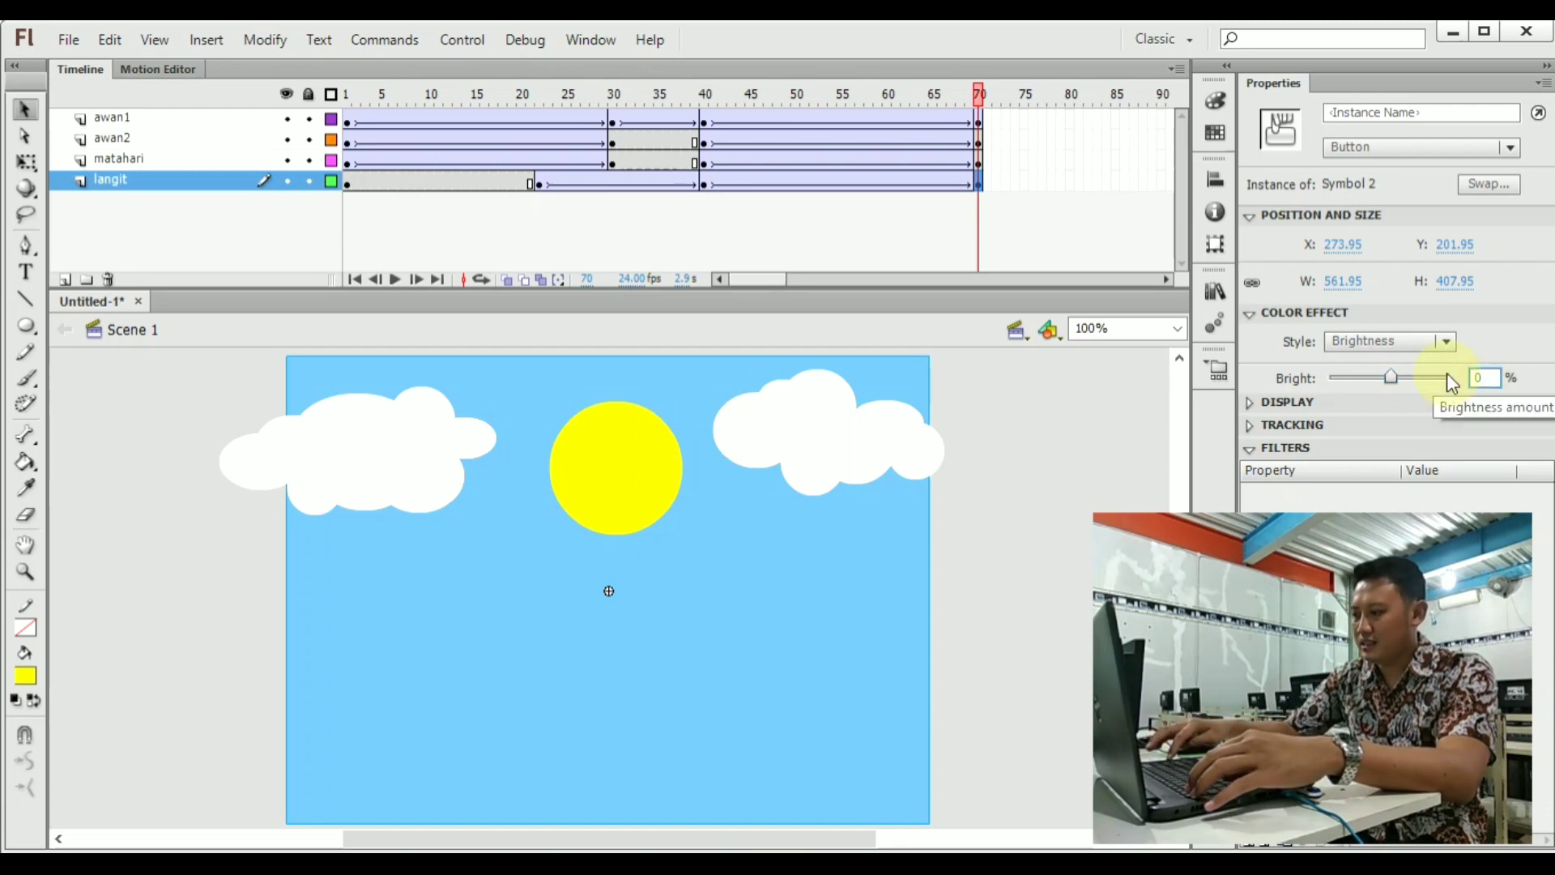
type("0")
left_click(1004, 453)
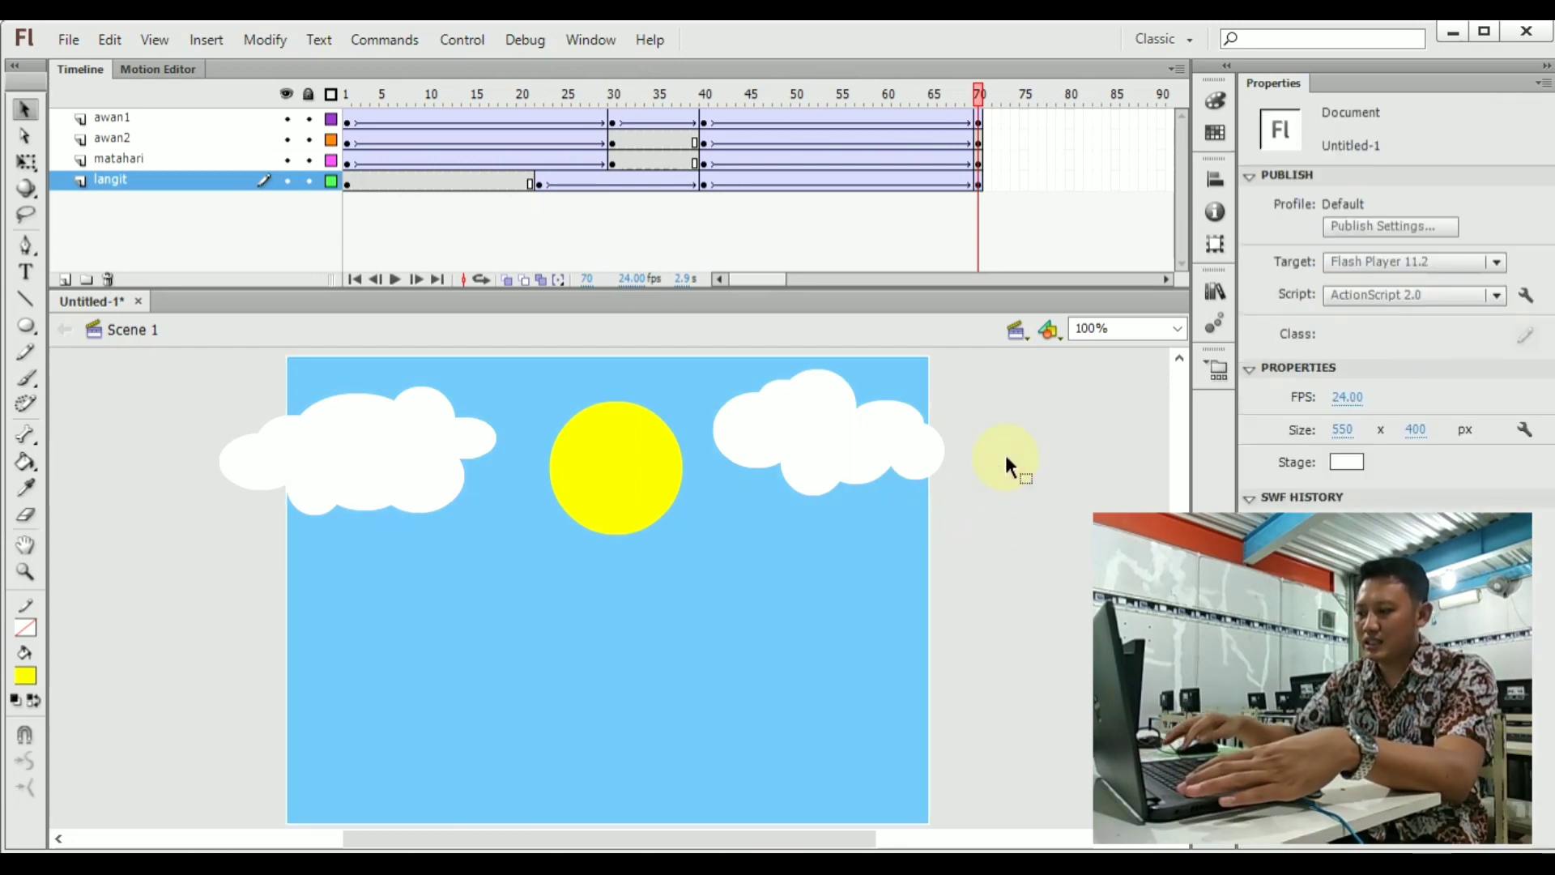
Test the movie to preview the complete cloud, sun and sky animation.
key("ctrl+Return")
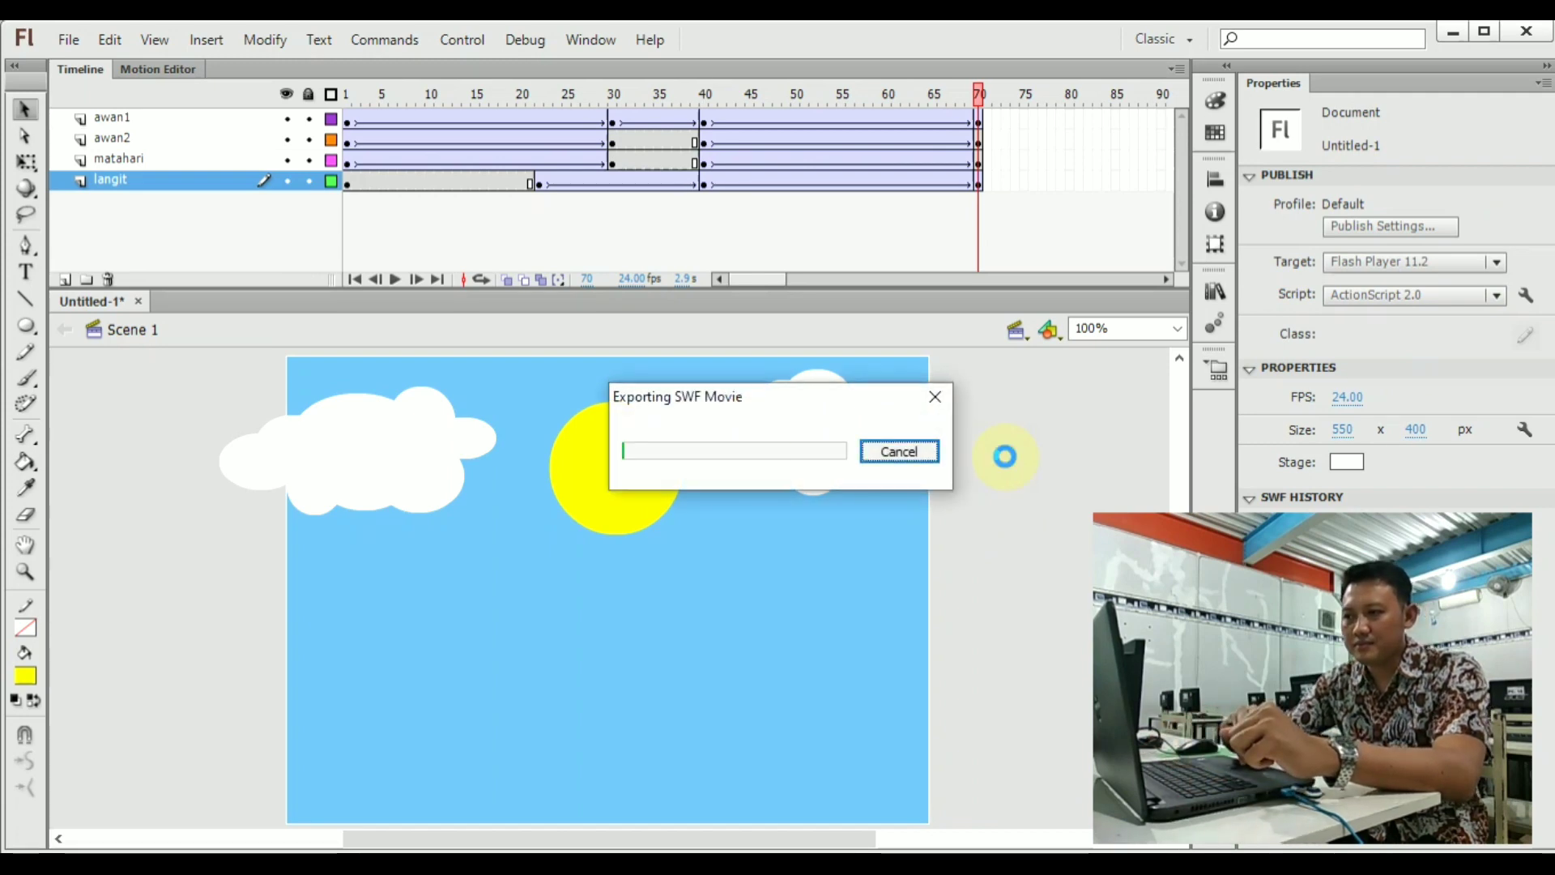